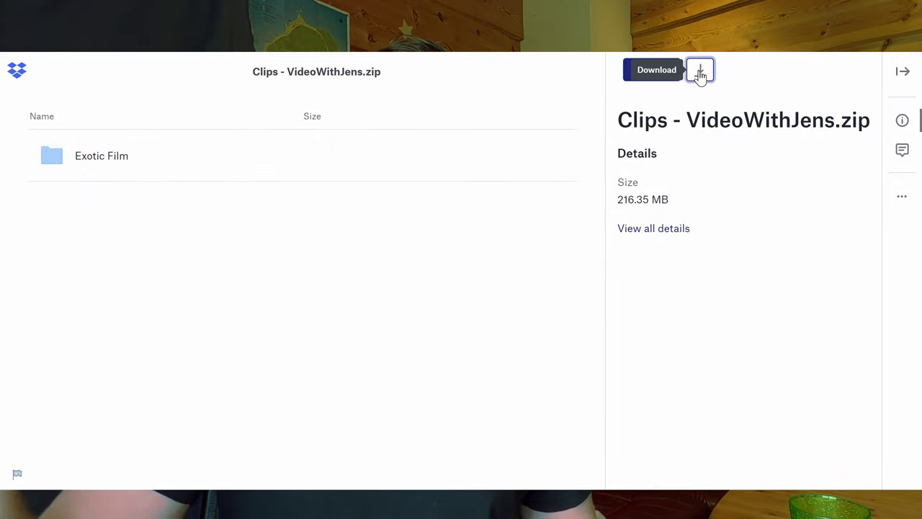
Step: Direct-download Clips - VideoWithJens.zip to the computer and close the sign-up prompt
{"action": "left_click", "coordinate": [700, 72]}
{"action": "left_click", "coordinate": [677, 108]}
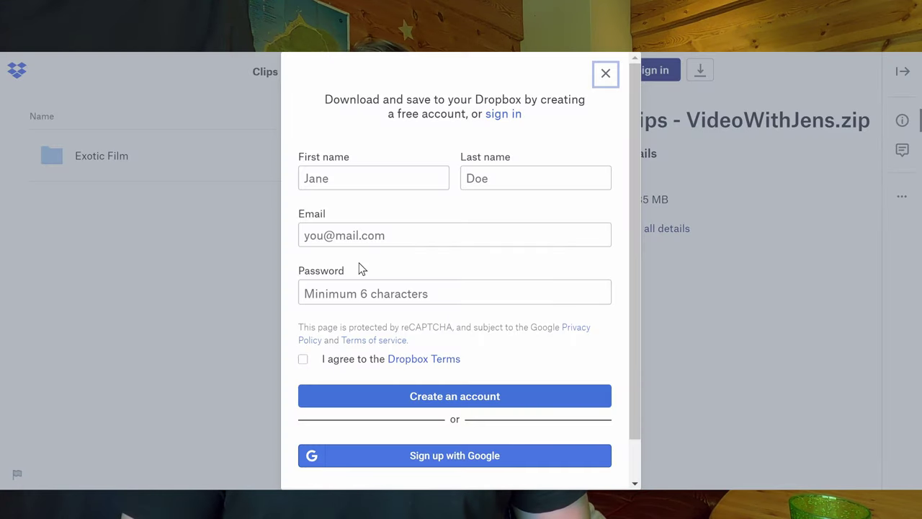
{"action": "left_click", "coordinate": [604, 75]}
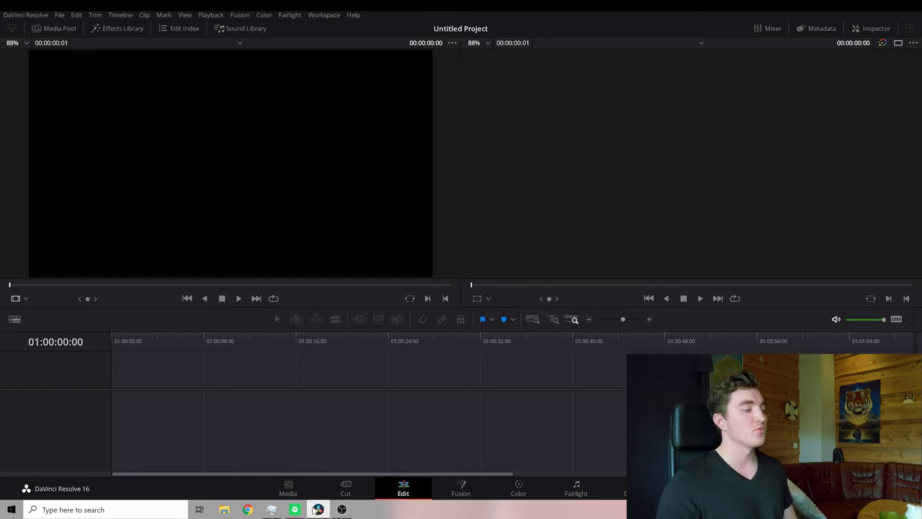
Step: Create a new folder named Exotic Film on drive C
{"action": "key", "text": "super+e"}
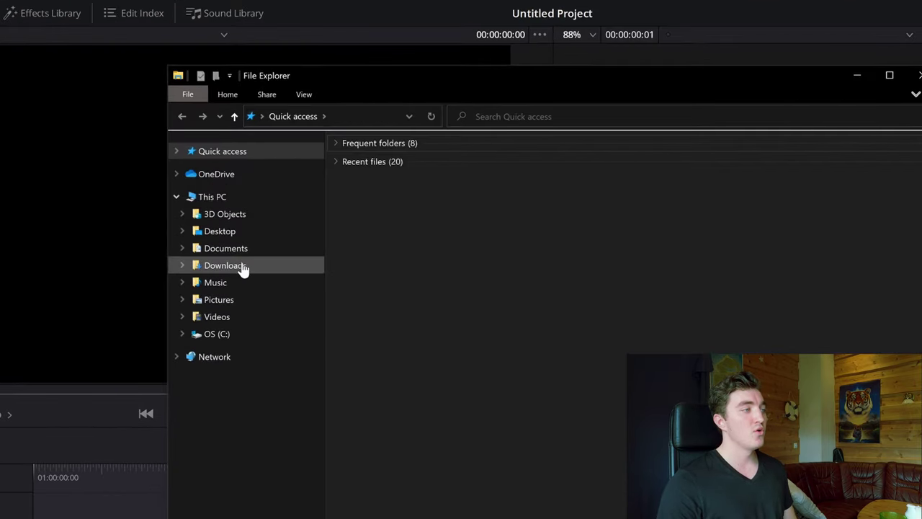
{"action": "left_click", "coordinate": [244, 266]}
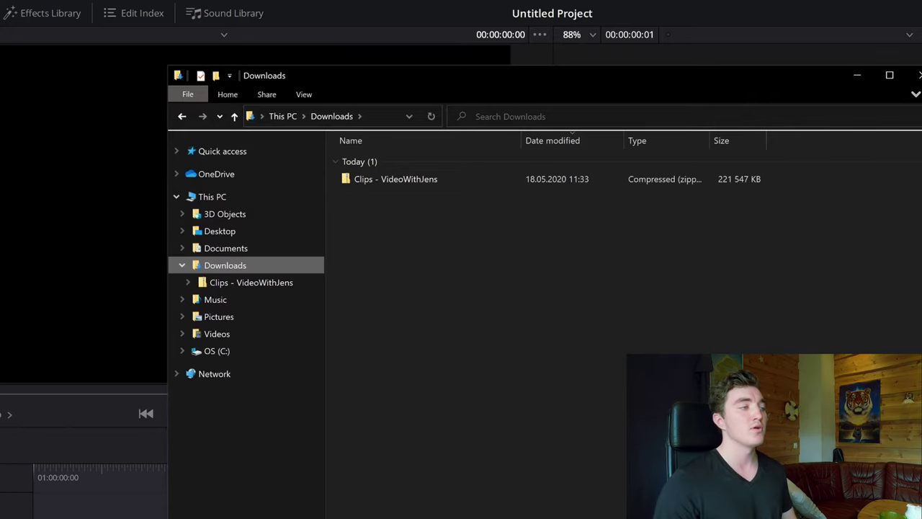
{"action": "left_click", "coordinate": [183, 351]}
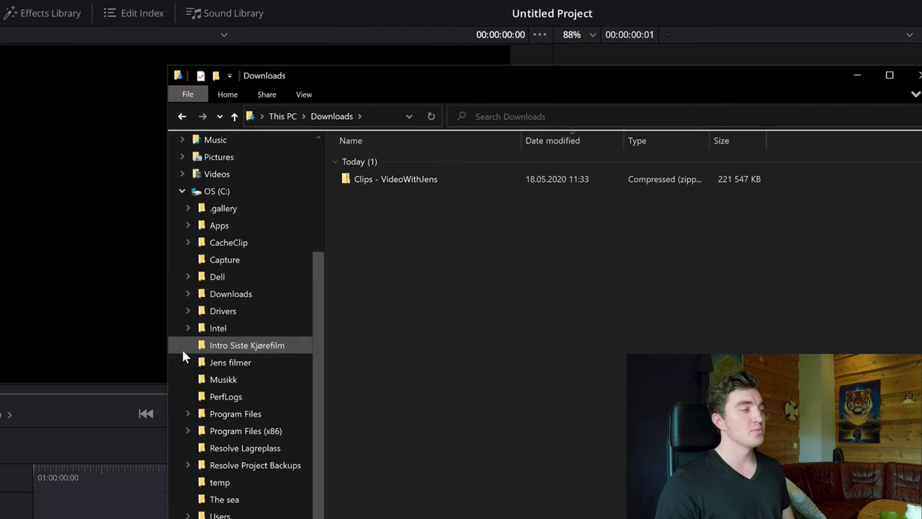
{"action": "left_click", "coordinate": [221, 191]}
{"action": "right_click", "coordinate": [222, 190]}
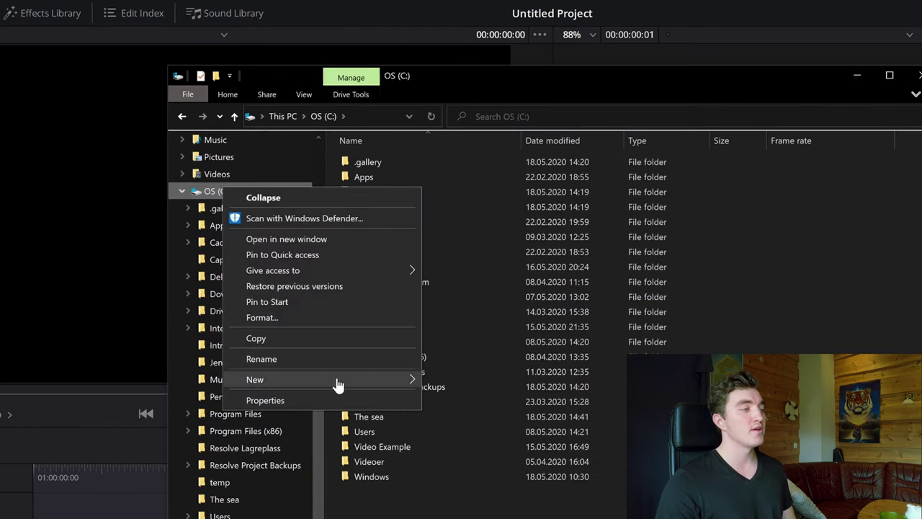
{"action": "mouse_move", "coordinate": [338, 385]}
{"action": "left_click", "coordinate": [441, 382]}
{"action": "type", "text": "Exotic Film"}
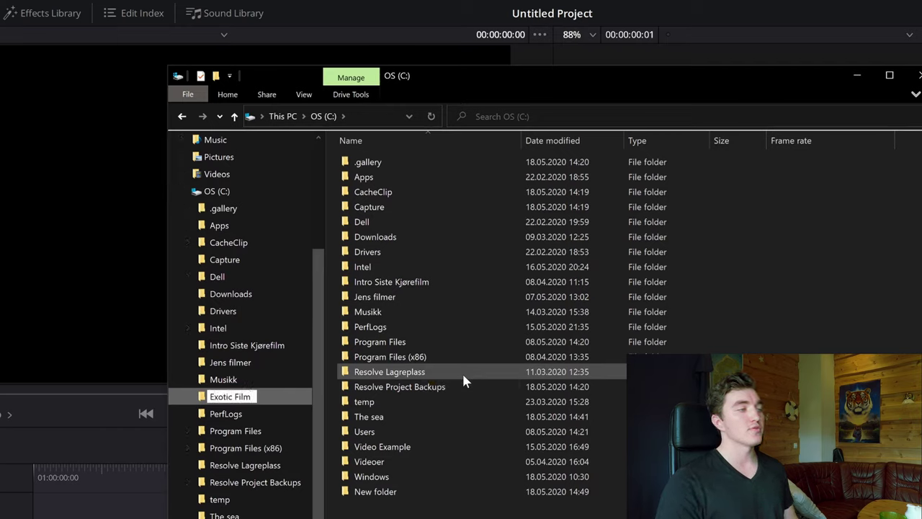
{"action": "key", "text": "Return"}
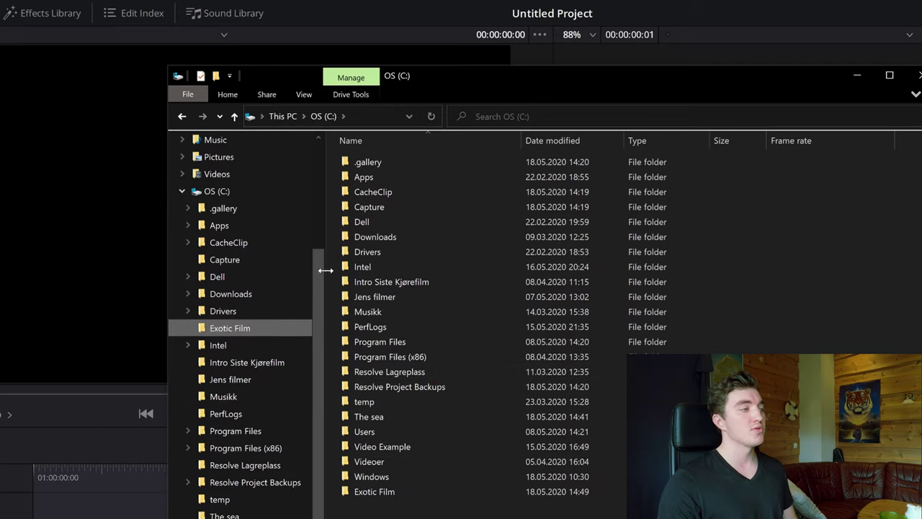
Step: Move the Clips - VideoWithJens zip from Downloads into Exotic Film
{"action": "scroll", "coordinate": [313, 257], "scroll_direction": "up", "scroll_amount": 2}
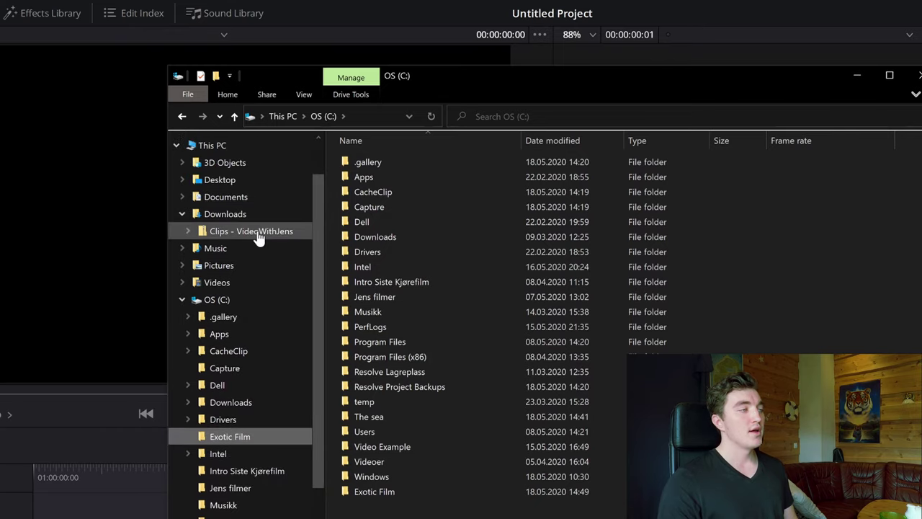
{"action": "left_click_drag", "start_coordinate": [260, 238], "coordinate": [237, 437]}
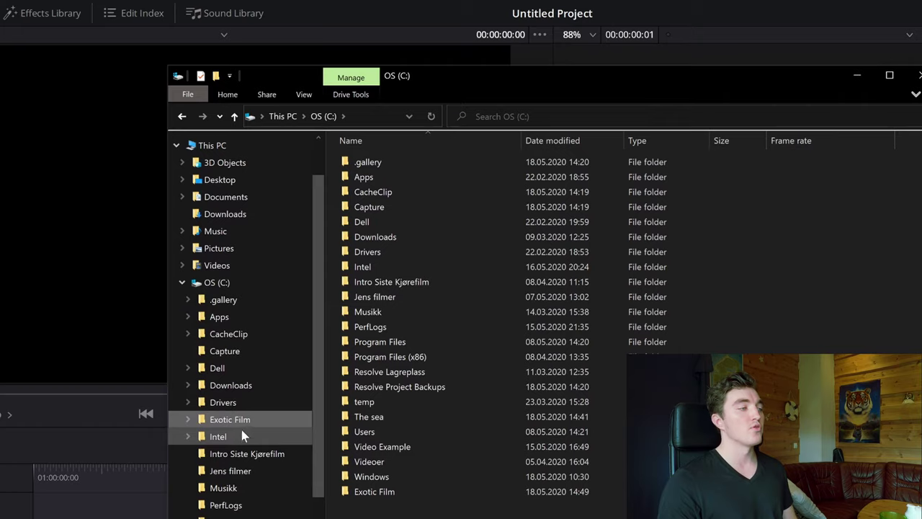
{"action": "left_click", "coordinate": [245, 422]}
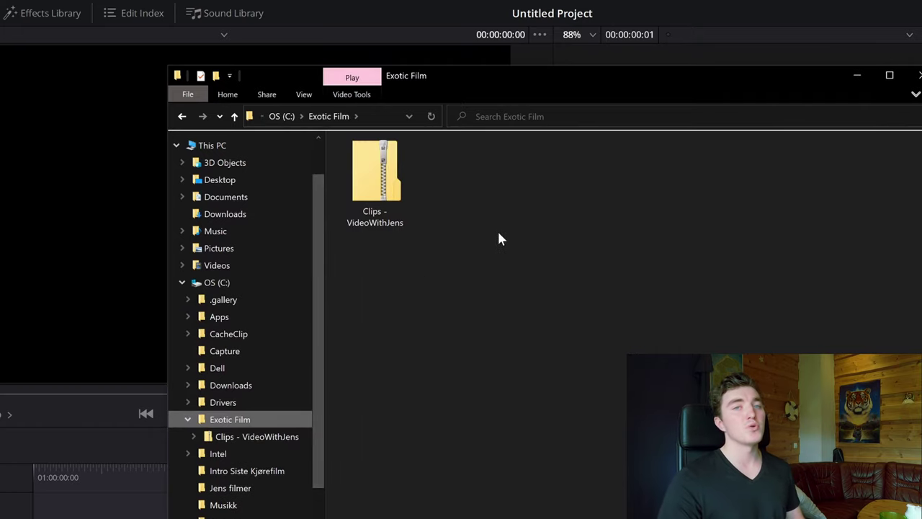
Step: Extract all of the Clips - VideoWithJens zip into its suggested folder
{"action": "left_click", "coordinate": [400, 205]}
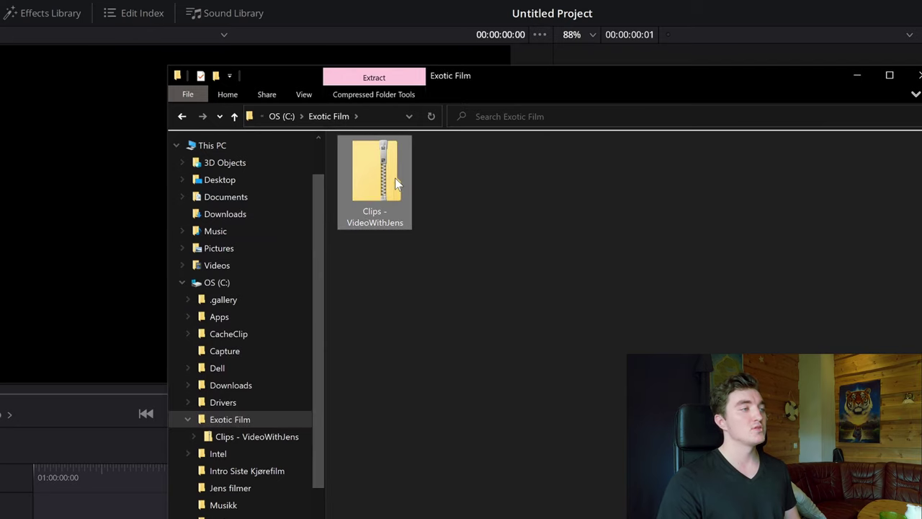
{"action": "right_click", "coordinate": [395, 178]}
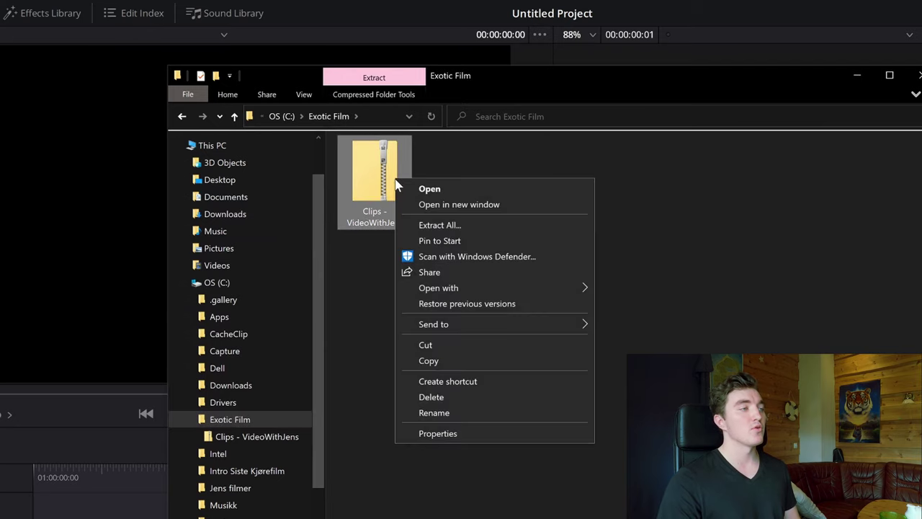
{"action": "left_click", "coordinate": [464, 227]}
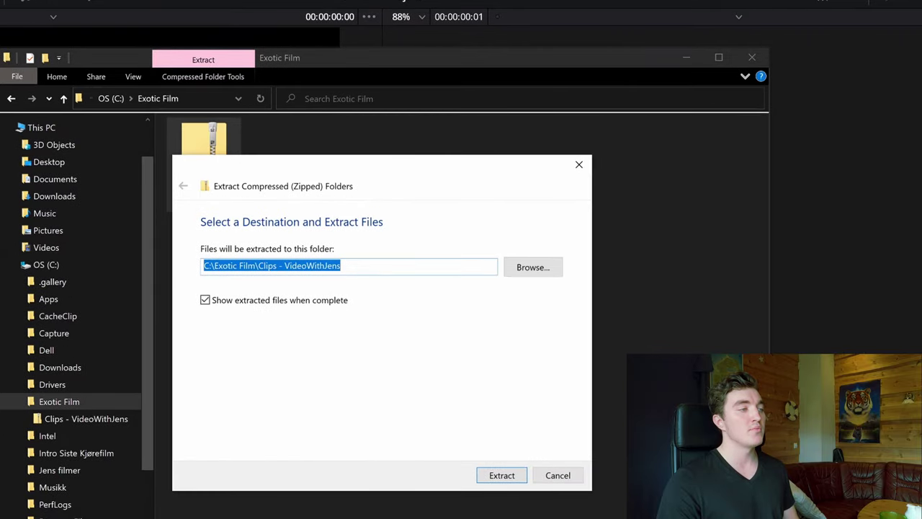
{"action": "left_click", "coordinate": [494, 479]}
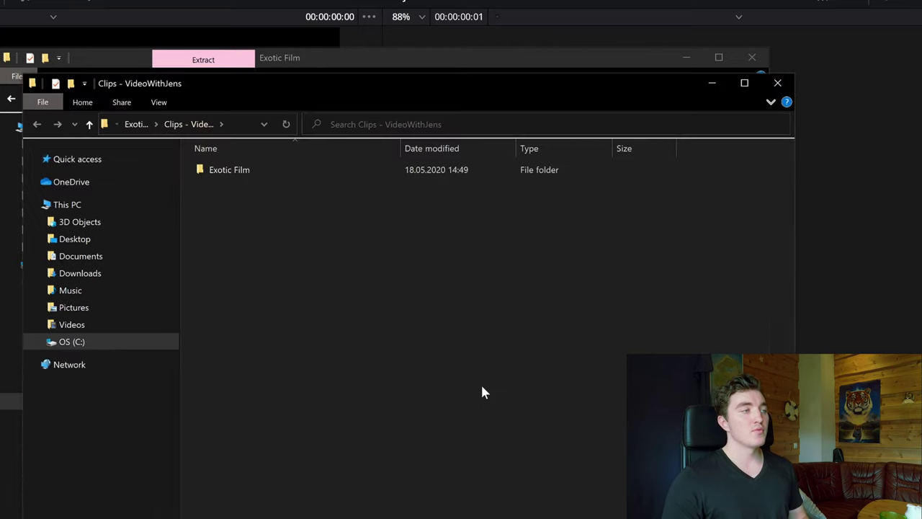
Step: Browse into the extracted Exotic Film and 4k folders, then return to Exotic Film
{"action": "double_click", "coordinate": [235, 169]}
{"action": "double_click", "coordinate": [228, 170]}
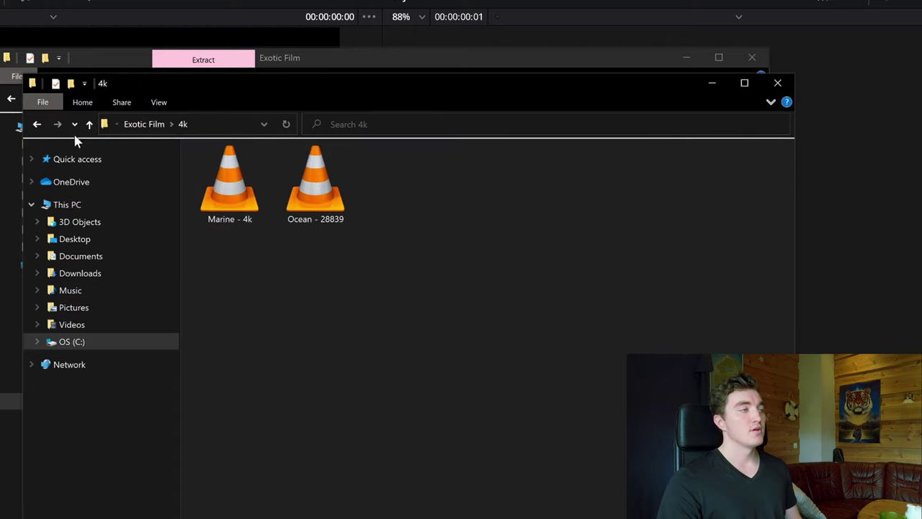
{"action": "left_click", "coordinate": [36, 124]}
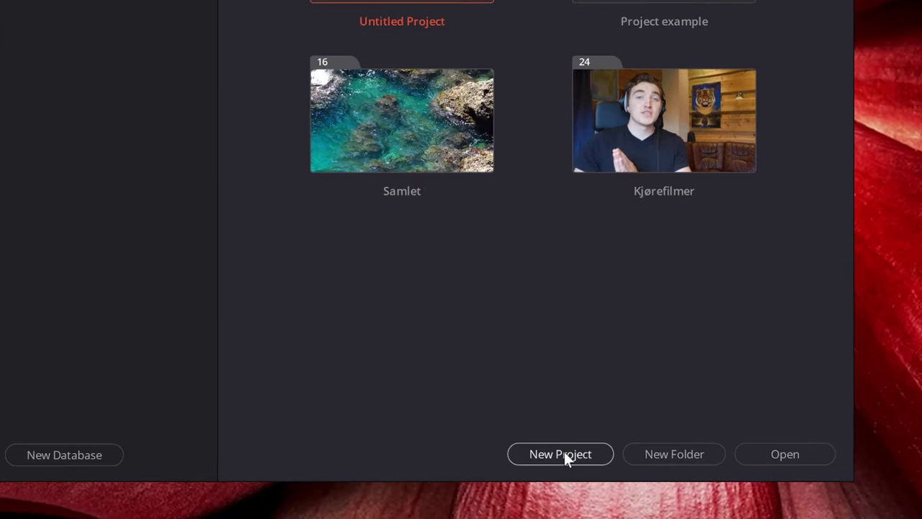
Step: Create a new project named Edit in the Project Manager and open it
{"action": "left_click", "coordinate": [564, 451]}
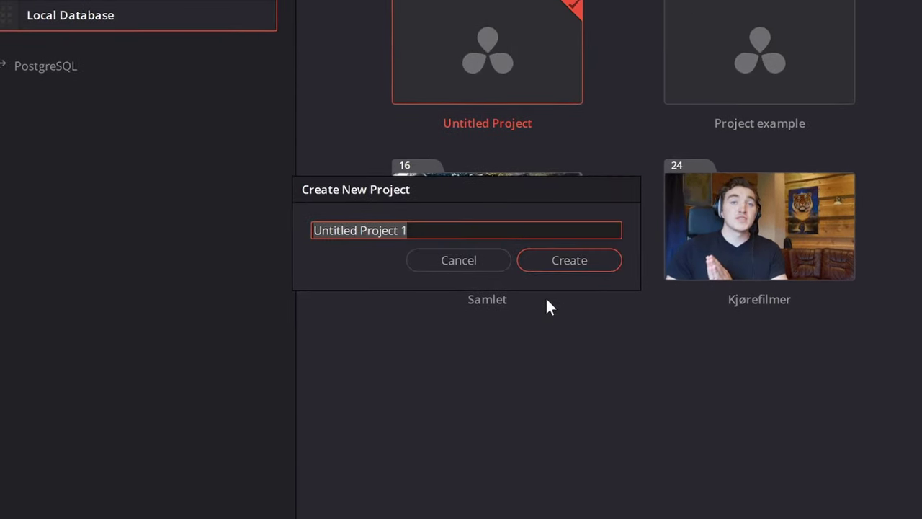
{"action": "type", "text": "Edit"}
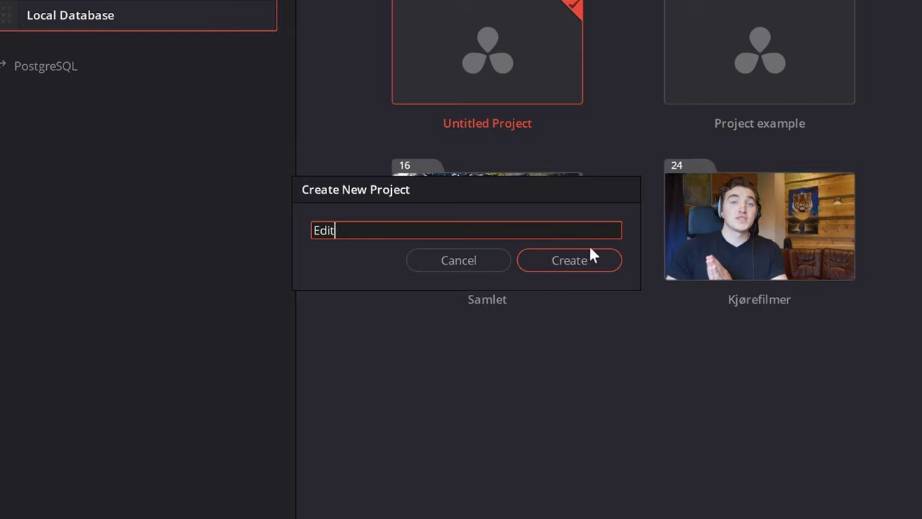
{"action": "left_click", "coordinate": [574, 265]}
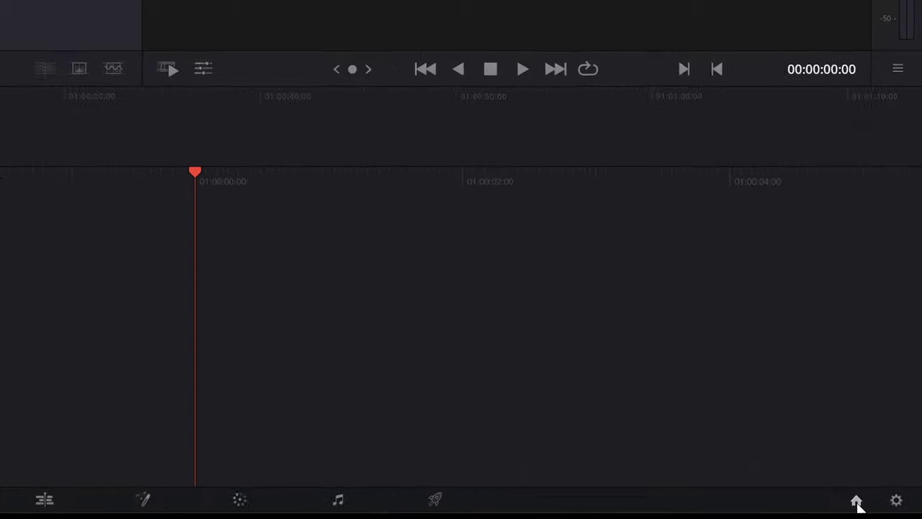
{"action": "left_click", "coordinate": [851, 504]}
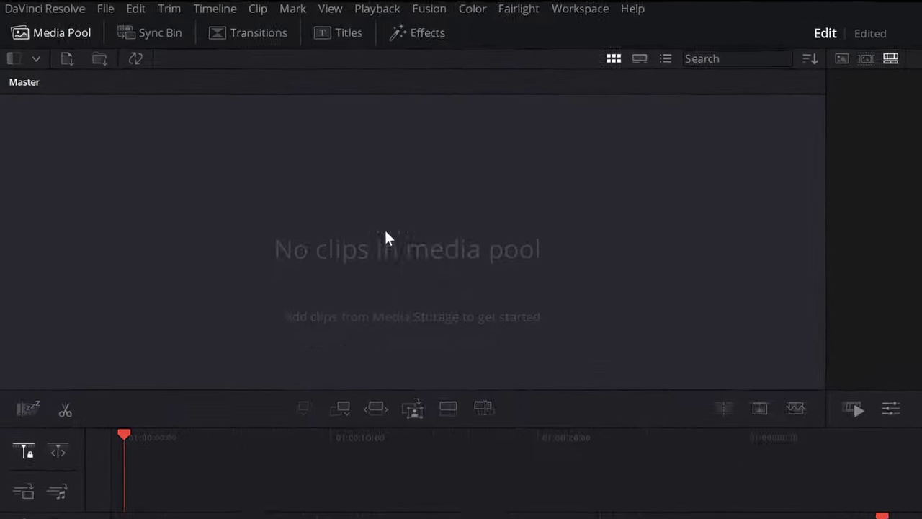
{"action": "left_click", "coordinate": [51, 7]}
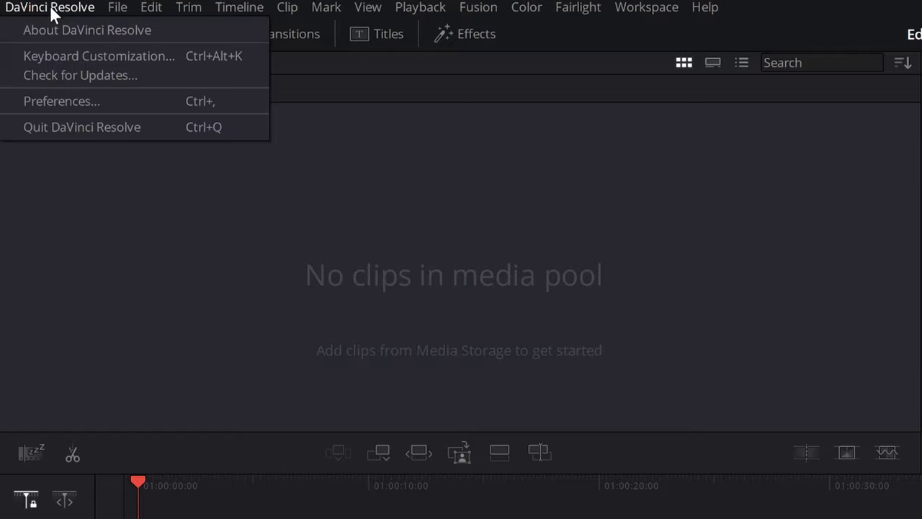
Step: Review the User preferences' Project Save and Load settings and save them
{"action": "left_click", "coordinate": [114, 102]}
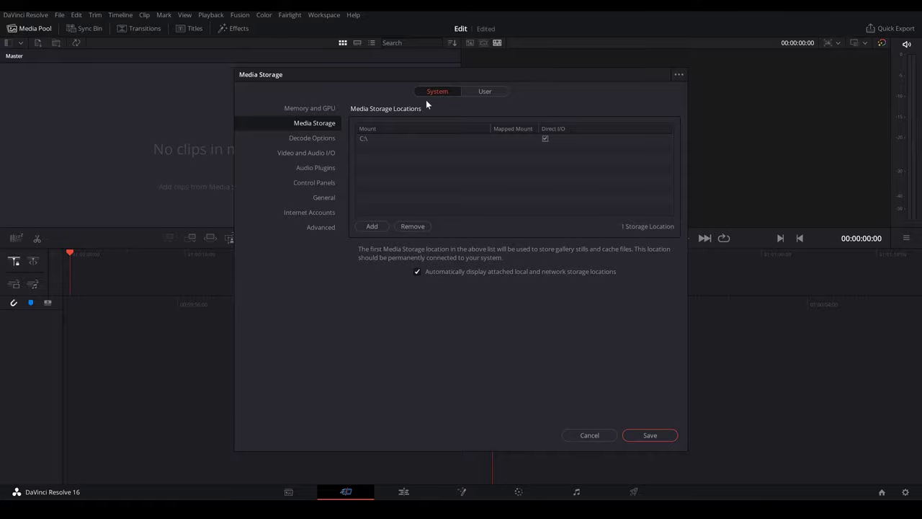
{"action": "left_click", "coordinate": [503, 42]}
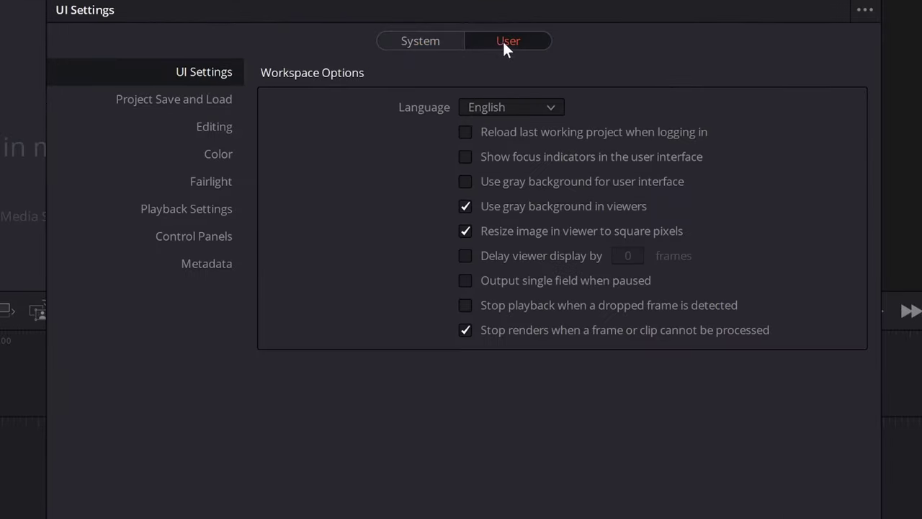
{"action": "left_click", "coordinate": [172, 101]}
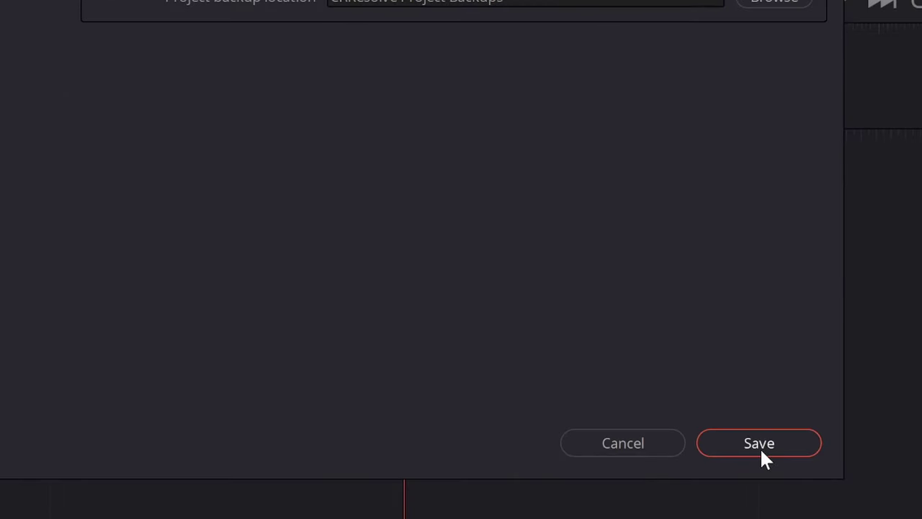
{"action": "left_click", "coordinate": [761, 447]}
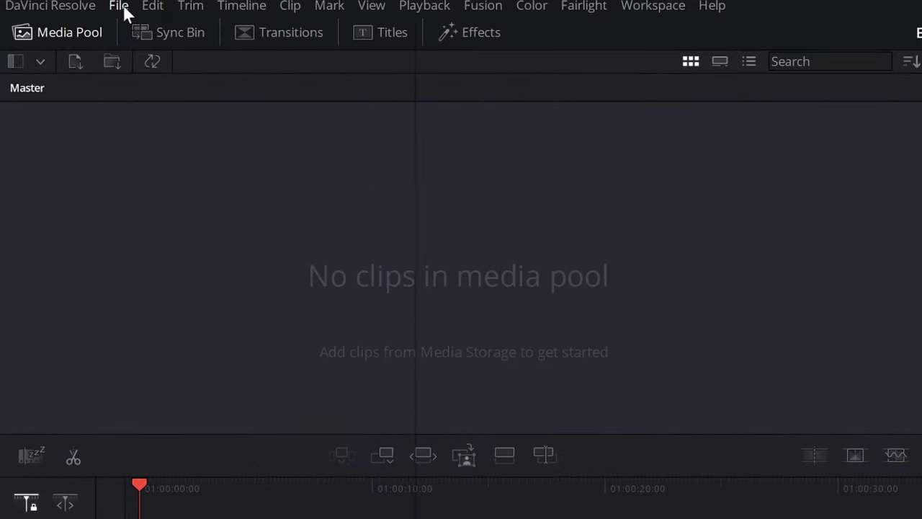
Step: Save the Edit project with File > Save Project and confirm its name
{"action": "left_click", "coordinate": [119, 7]}
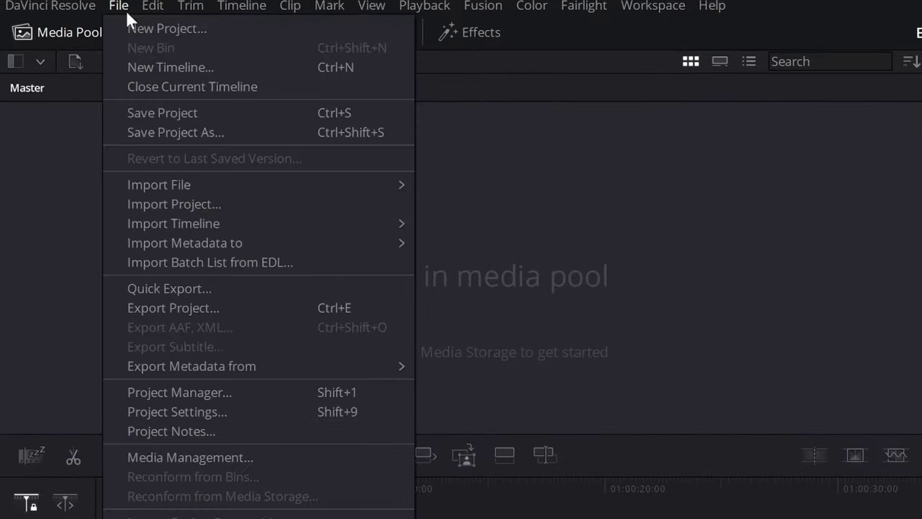
{"action": "left_click", "coordinate": [220, 113]}
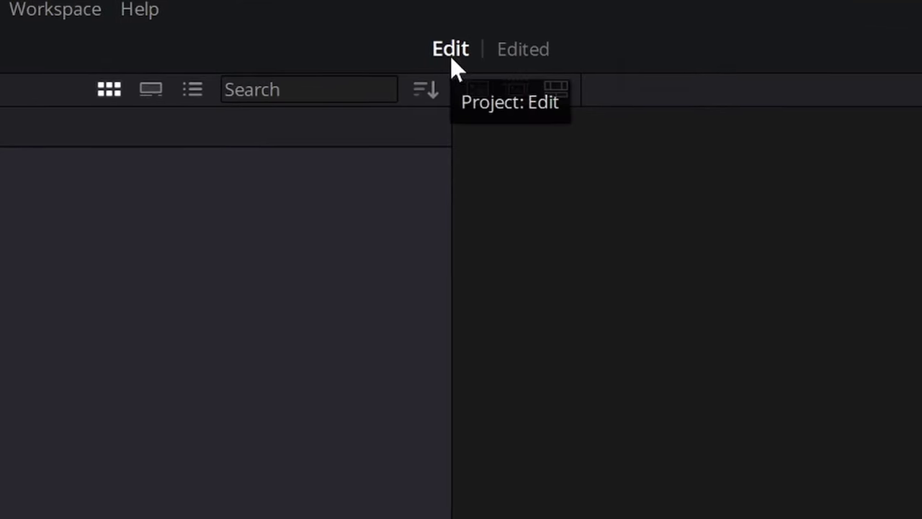
{"action": "mouse_move", "coordinate": [498, 55]}
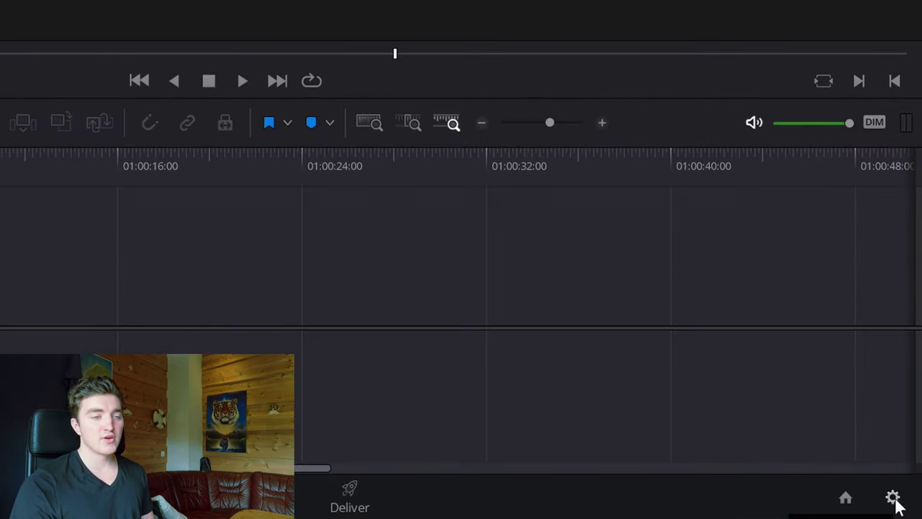
{"action": "left_click", "coordinate": [893, 498]}
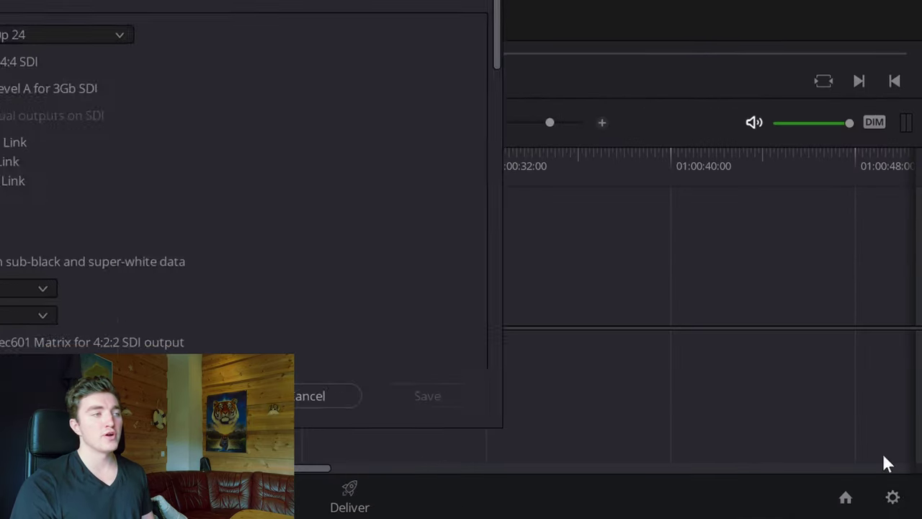
Step: Reopen Project Settings from the File menu to view the 1920 x 1080, 24 fps master settings
{"action": "left_click", "coordinate": [336, 394]}
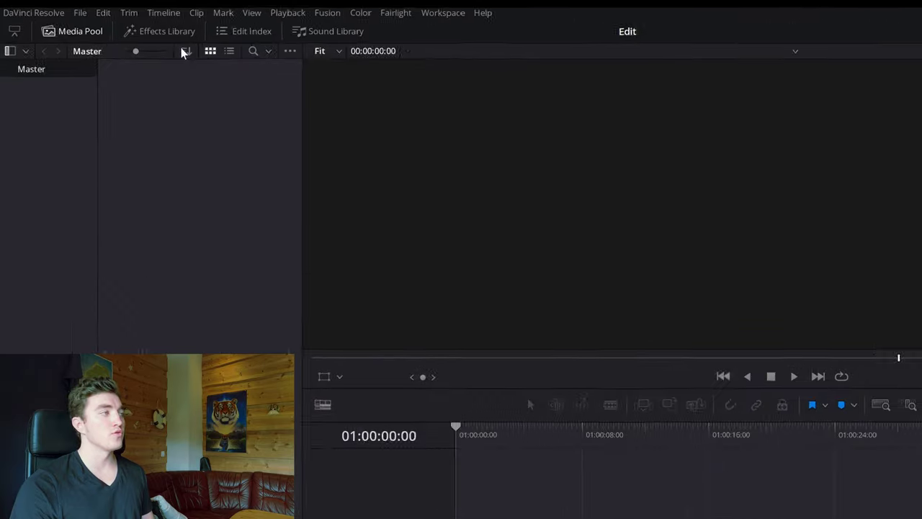
{"action": "left_click", "coordinate": [101, 12]}
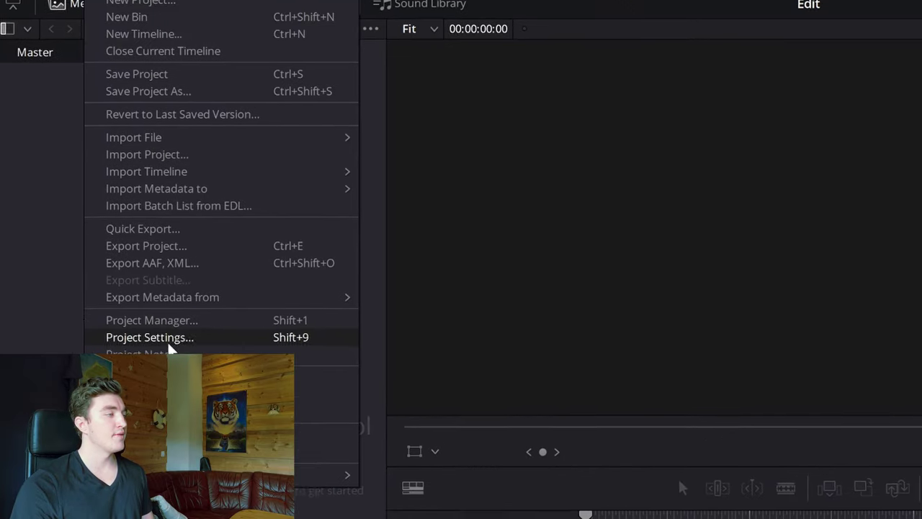
{"action": "left_click", "coordinate": [165, 295]}
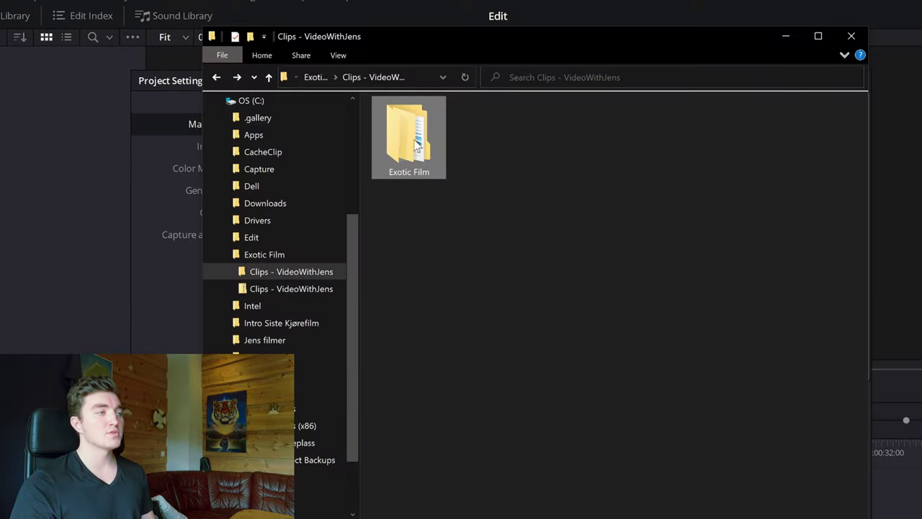
Step: Check the Marine - 4k clip's details: 3840×2160 at 29.97 fps
{"action": "double_click", "coordinate": [416, 144]}
{"action": "double_click", "coordinate": [435, 123]}
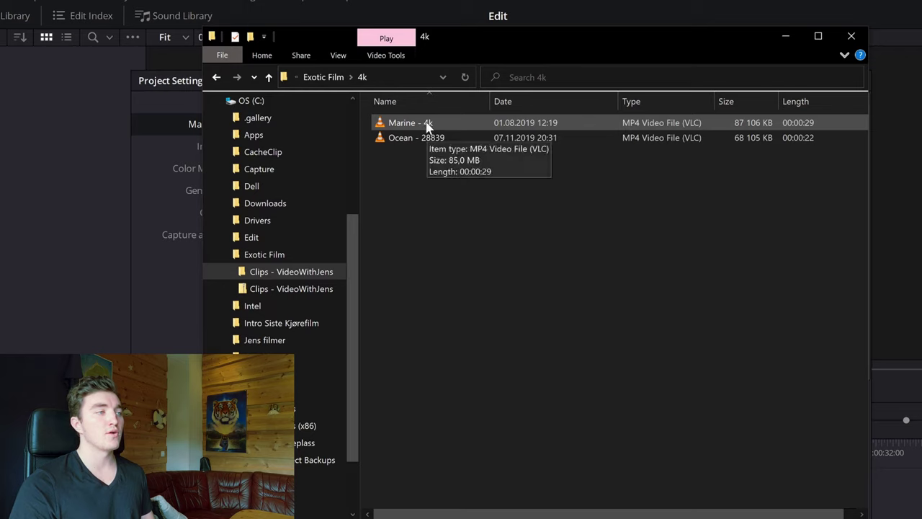
{"action": "right_click", "coordinate": [426, 126]}
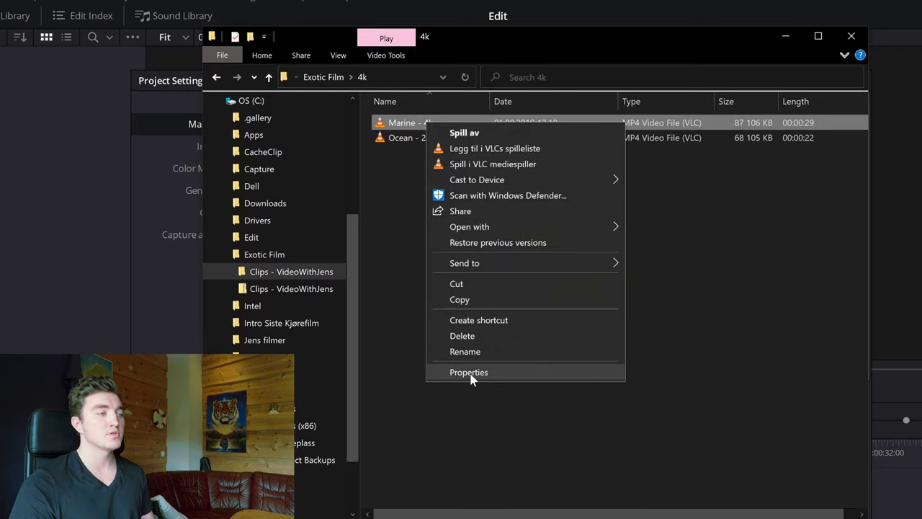
{"action": "left_click", "coordinate": [469, 372]}
{"action": "left_click", "coordinate": [319, 104]}
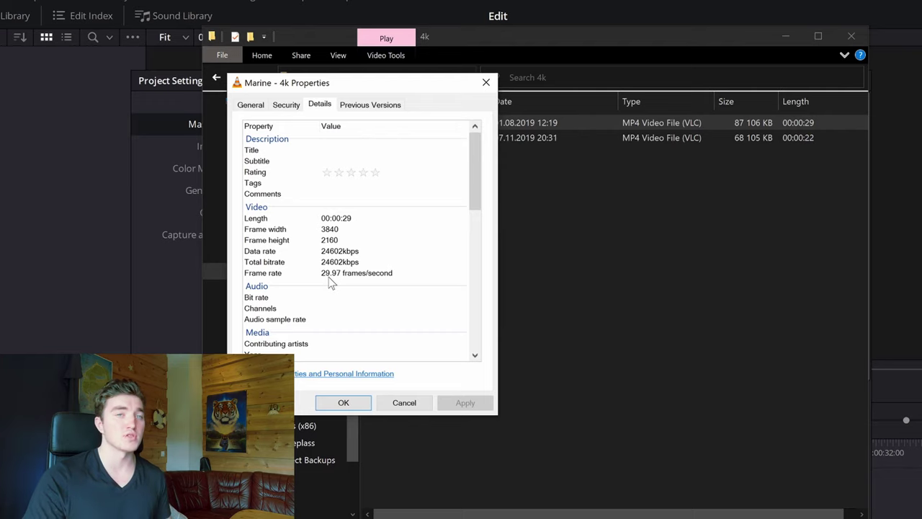
{"action": "left_click", "coordinate": [344, 402]}
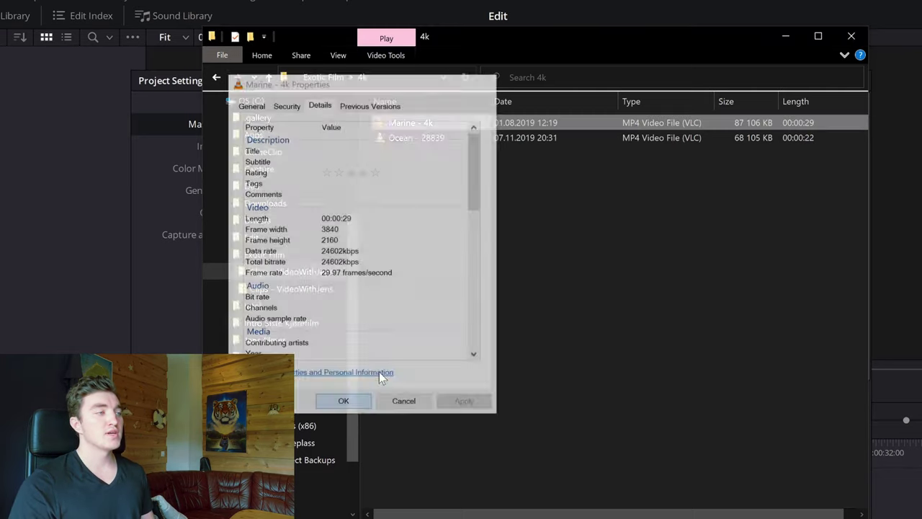
Step: Leave the timeline frame rate at 24 and cancel Project Settings
{"action": "left_click", "coordinate": [785, 37]}
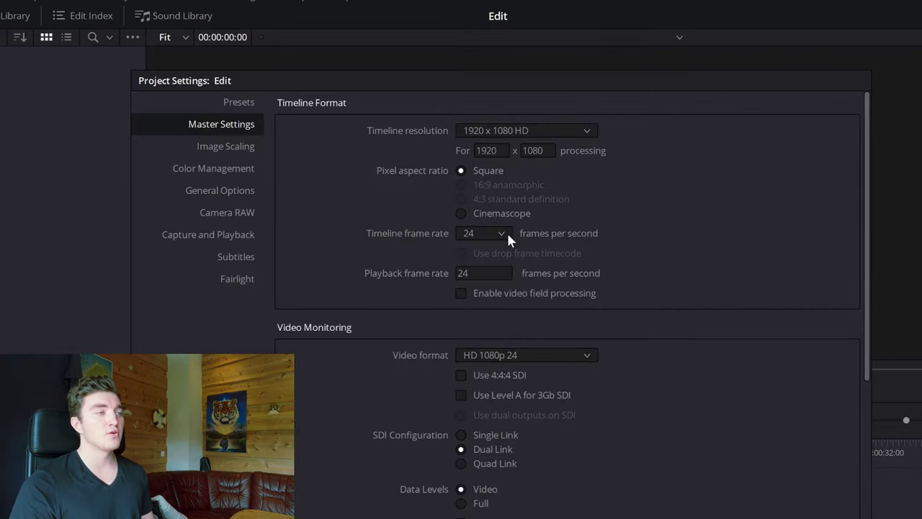
{"action": "left_click", "coordinate": [503, 233]}
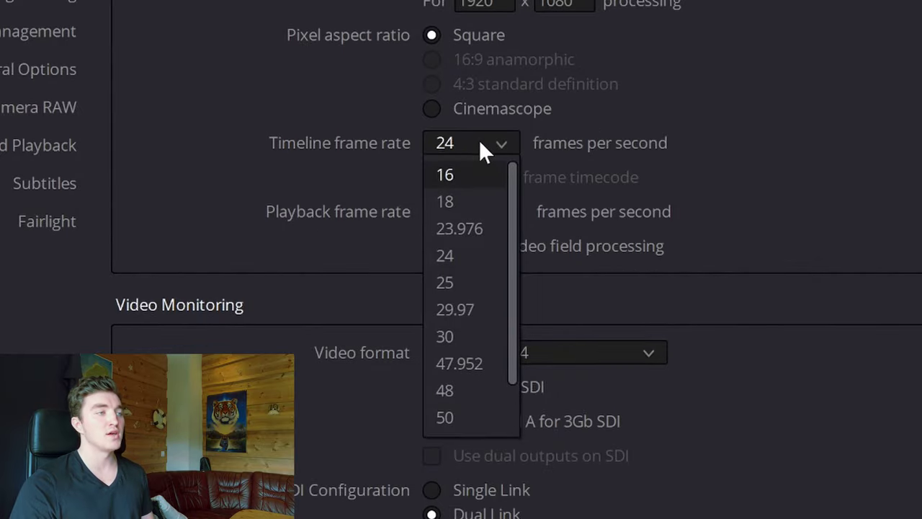
{"action": "left_click", "coordinate": [480, 144]}
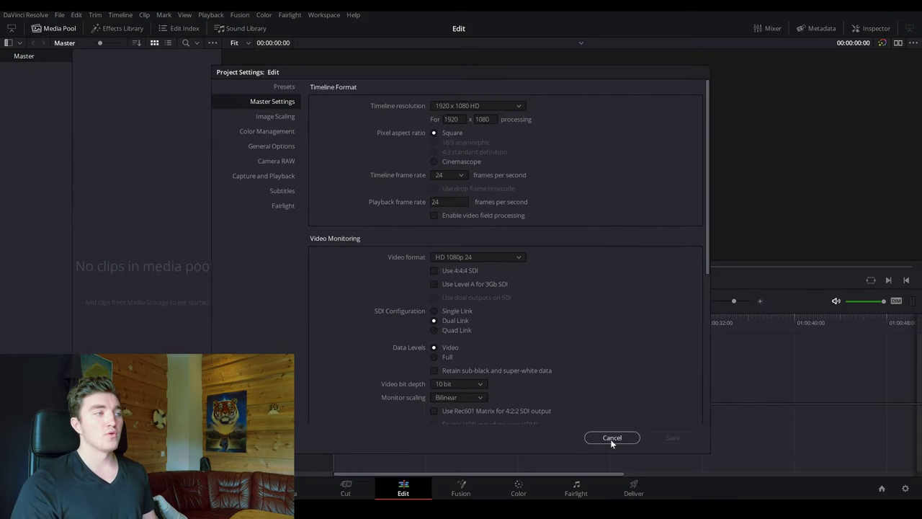
{"action": "left_click", "coordinate": [612, 438]}
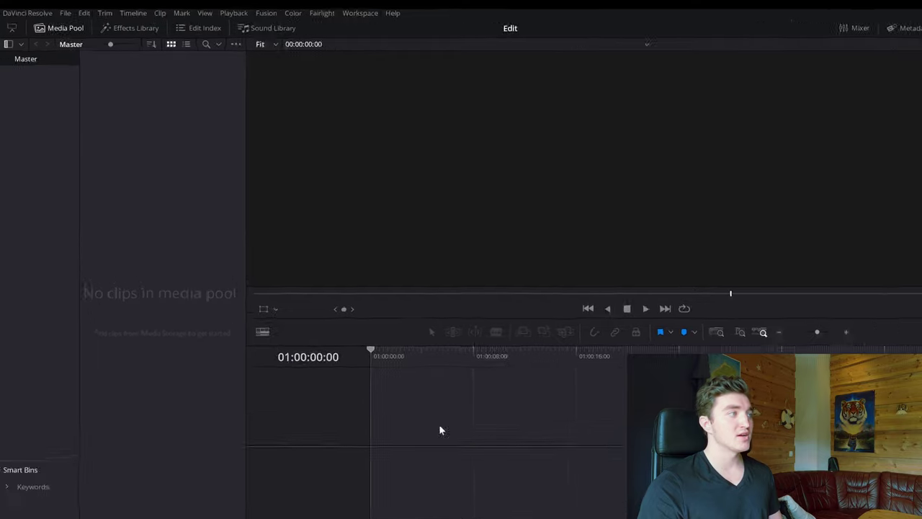
{"action": "left_click", "coordinate": [64, 27]}
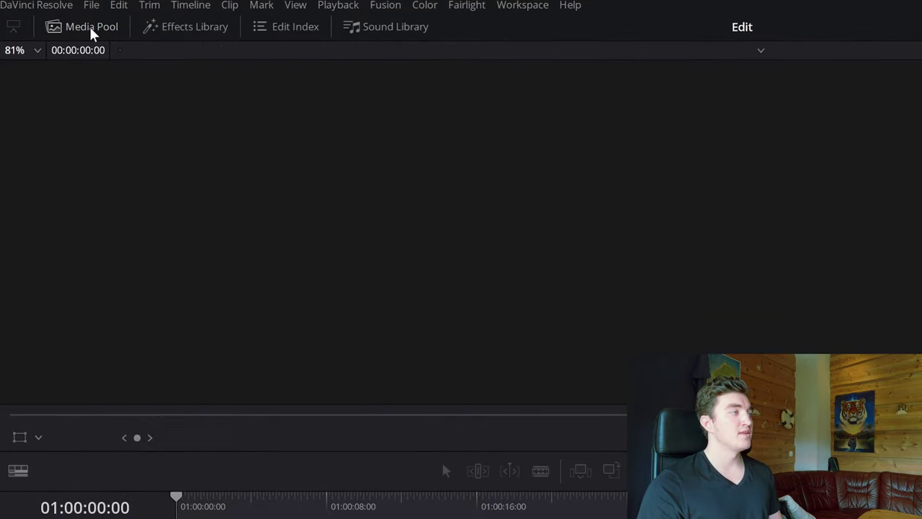
{"action": "left_click", "coordinate": [89, 26]}
{"action": "left_click", "coordinate": [89, 26]}
{"action": "left_click", "coordinate": [90, 27]}
{"action": "left_click", "coordinate": [130, 27]}
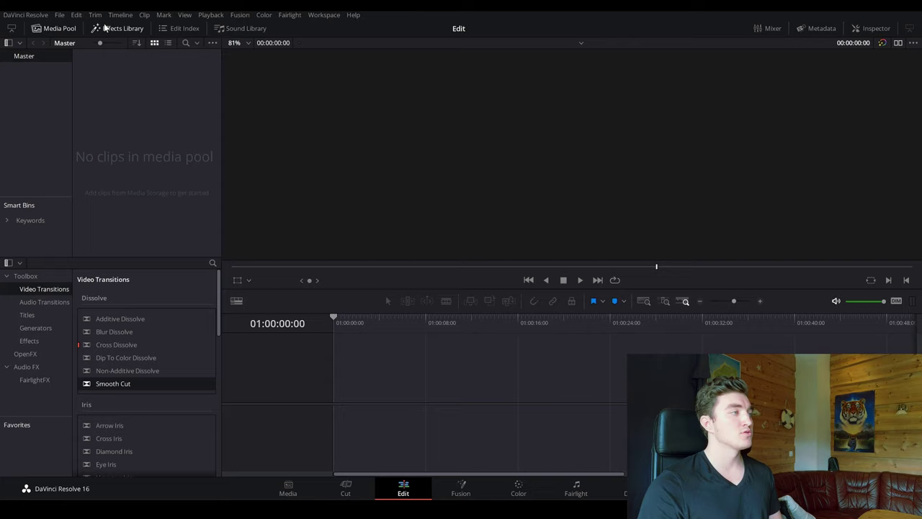
{"action": "left_click", "coordinate": [123, 29]}
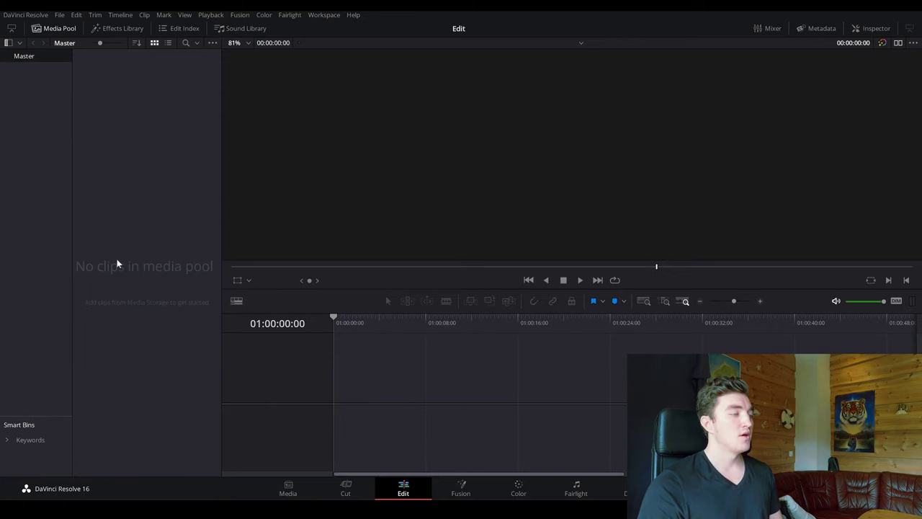
{"action": "key", "text": "alt+Tab"}
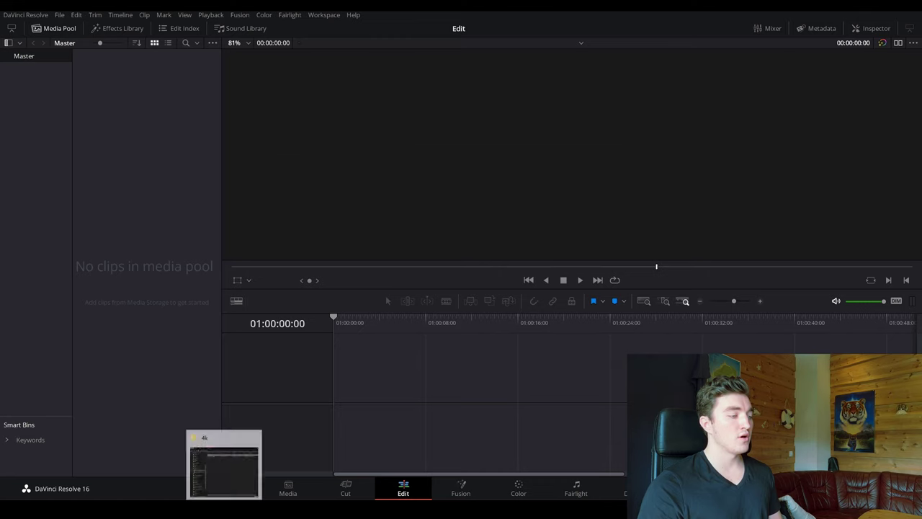
Step: Drag the Exotic Film folder into the Media Pool and change the frame rate to match the clips
{"action": "left_click", "coordinate": [360, 77]}
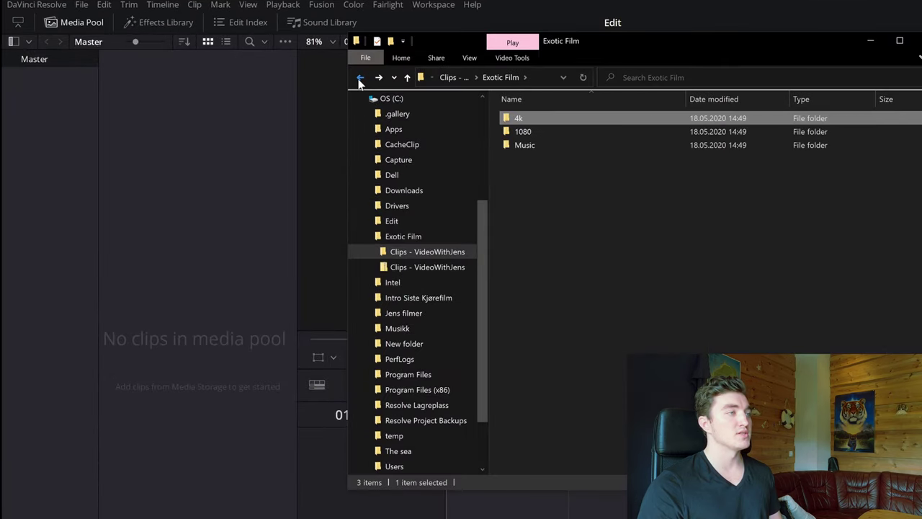
{"action": "left_click", "coordinate": [360, 77]}
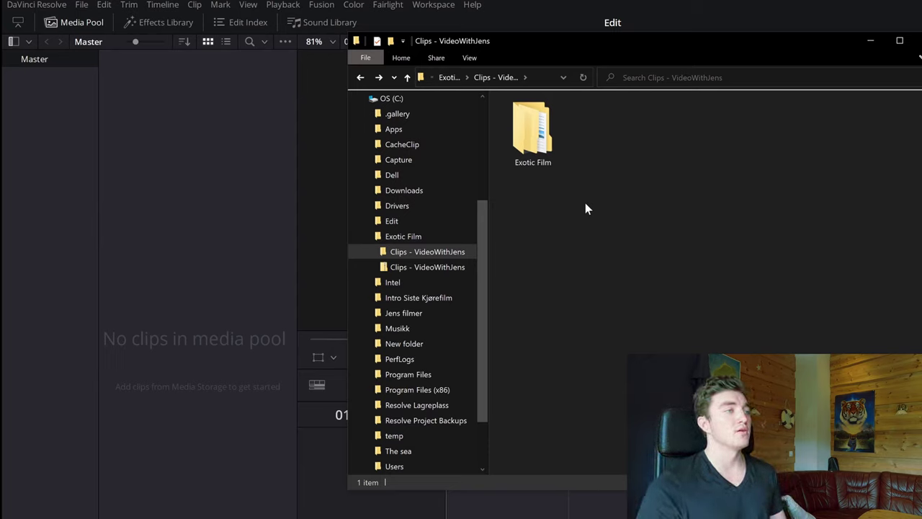
{"action": "left_click_drag", "start_coordinate": [540, 131], "coordinate": [54, 196]}
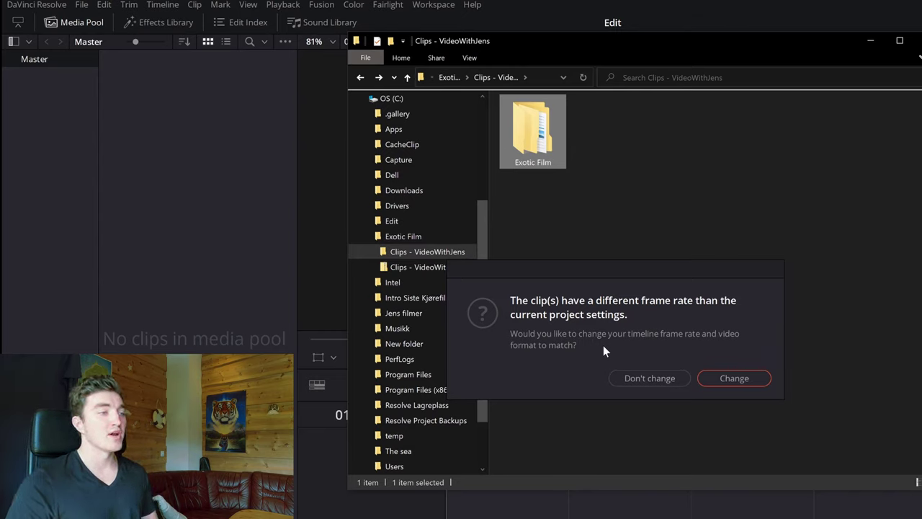
{"action": "left_click", "coordinate": [728, 379]}
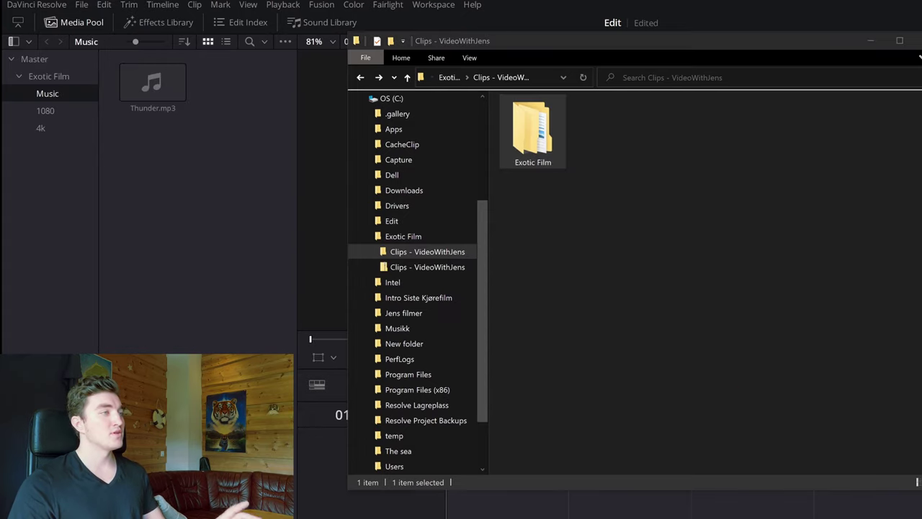
{"action": "left_click", "coordinate": [876, 46]}
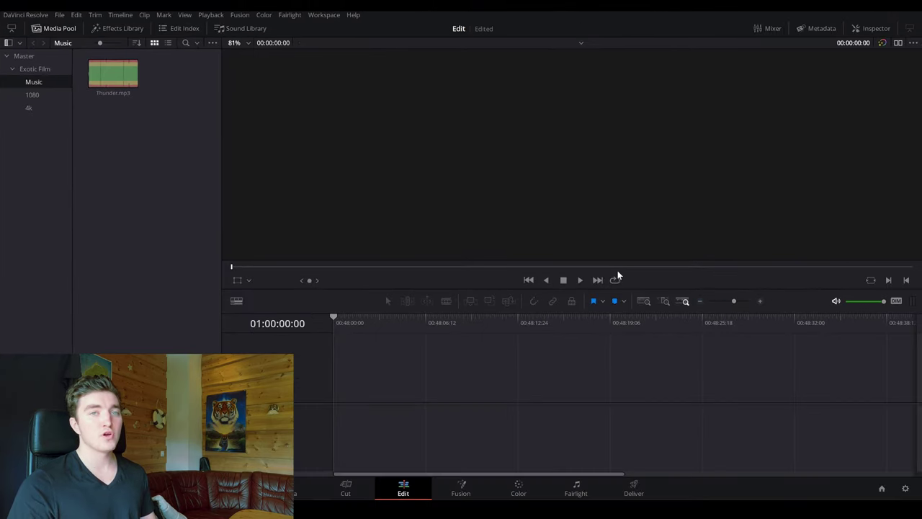
{"action": "left_click", "coordinate": [906, 489]}
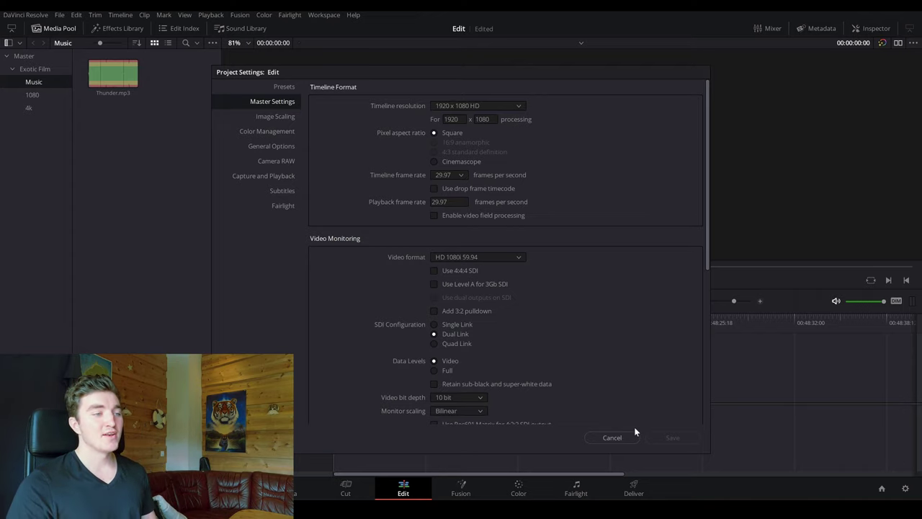
{"action": "left_click", "coordinate": [612, 437]}
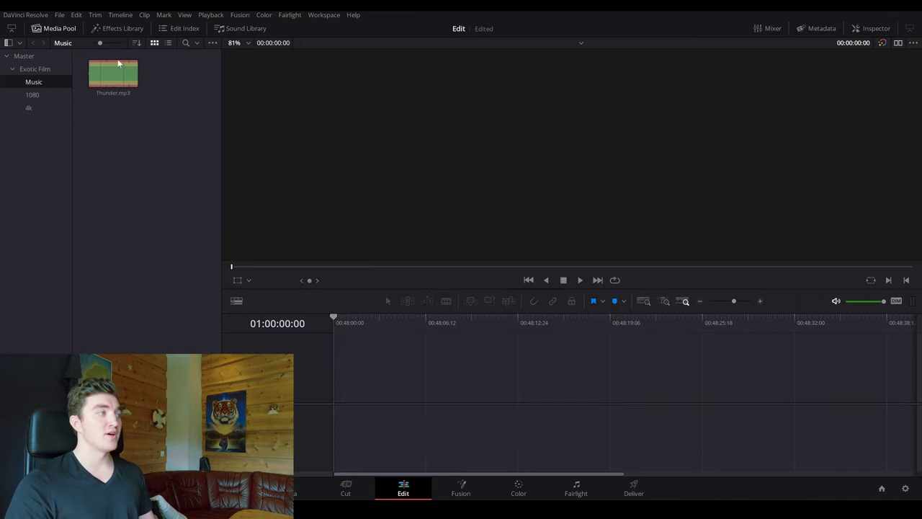
{"action": "left_click", "coordinate": [31, 69]}
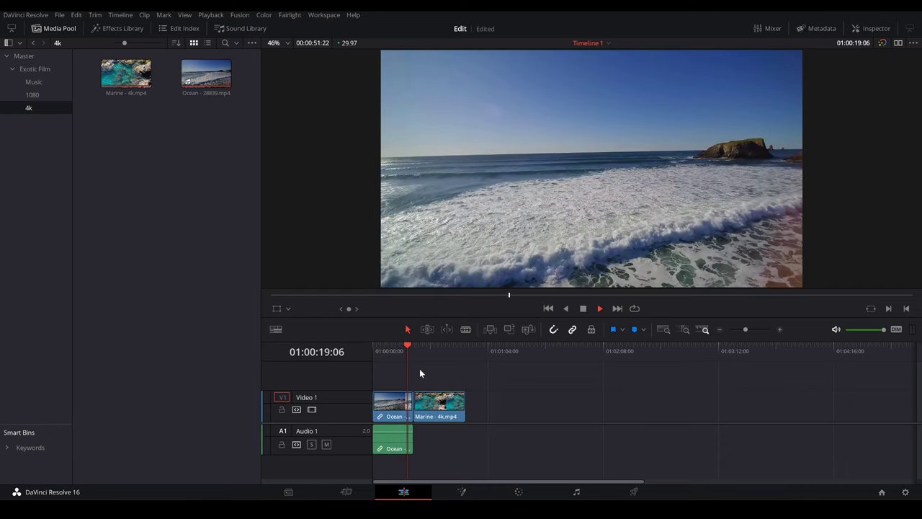
Step: Return the playhead to the start of Timeline 1 to replay the Ocean and Marine clips
{"action": "left_click", "coordinate": [394, 350]}
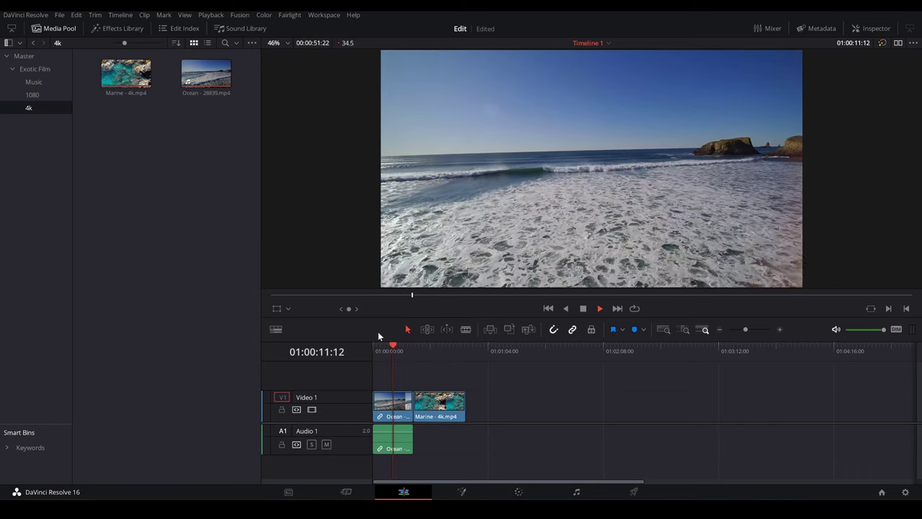
{"action": "left_click", "coordinate": [376, 348]}
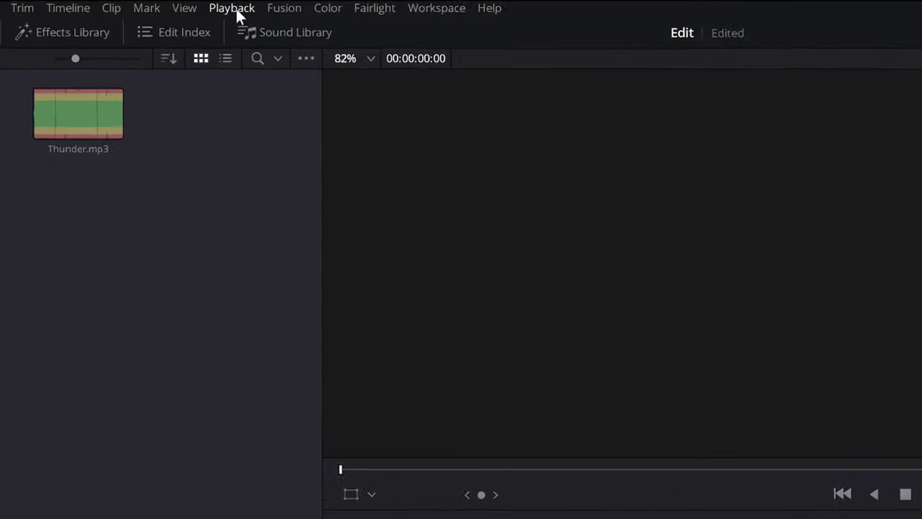
{"action": "left_click", "coordinate": [242, 7]}
{"action": "mouse_move", "coordinate": [270, 81]}
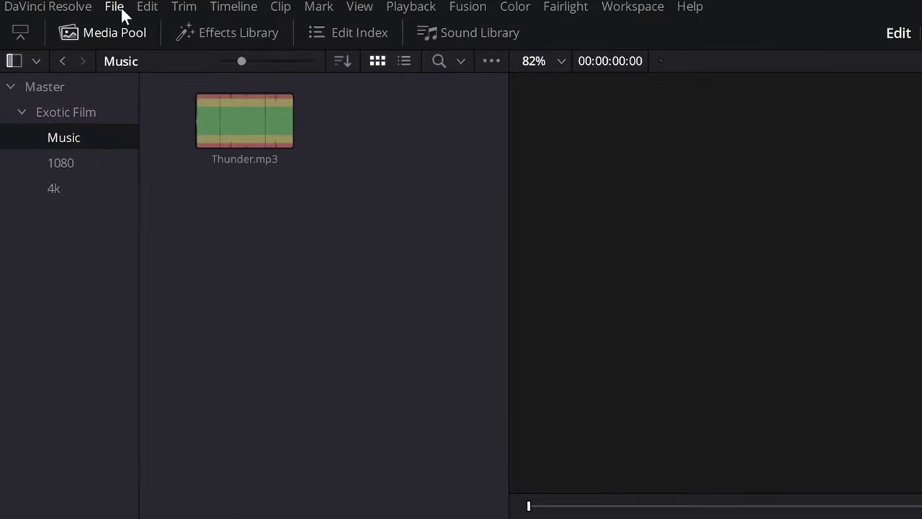
{"action": "left_click", "coordinate": [121, 6]}
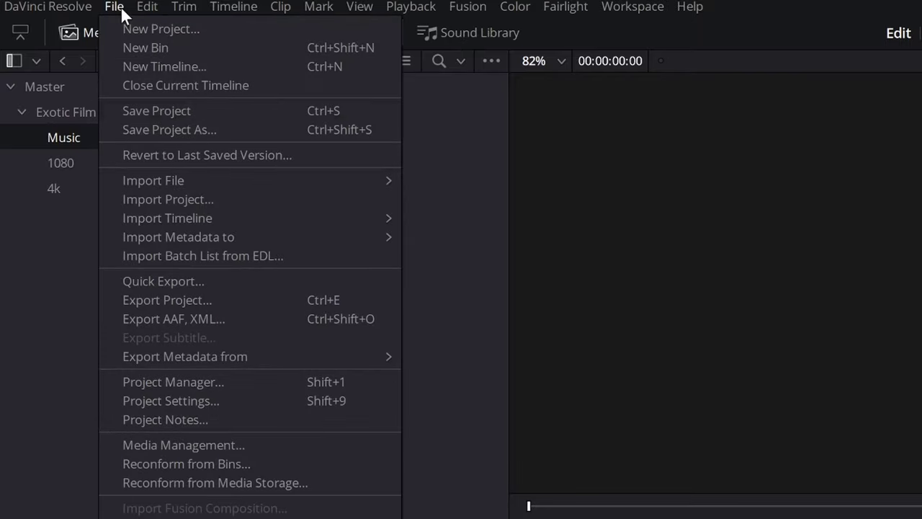
{"action": "left_click", "coordinate": [187, 402]}
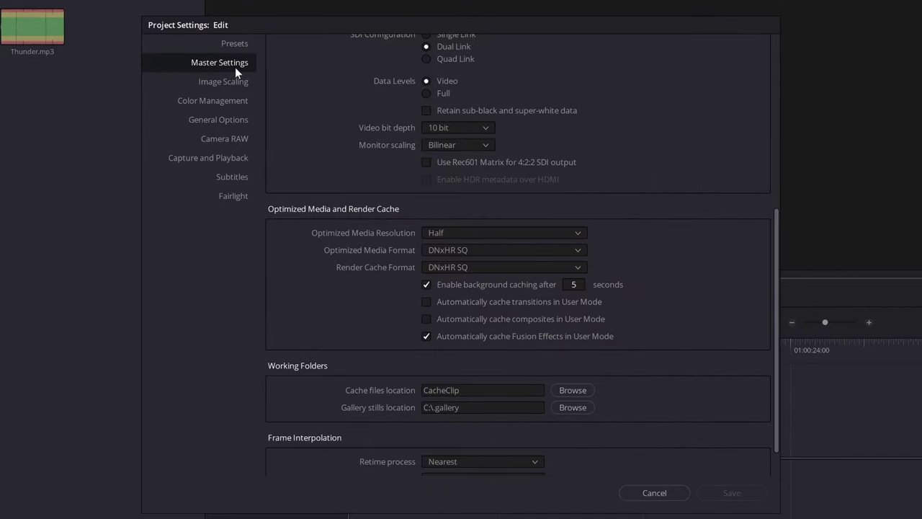
{"action": "scroll", "coordinate": [621, 128], "scroll_direction": "up", "scroll_amount": 5}
{"action": "scroll", "coordinate": [620, 128], "scroll_direction": "down", "scroll_amount": 5}
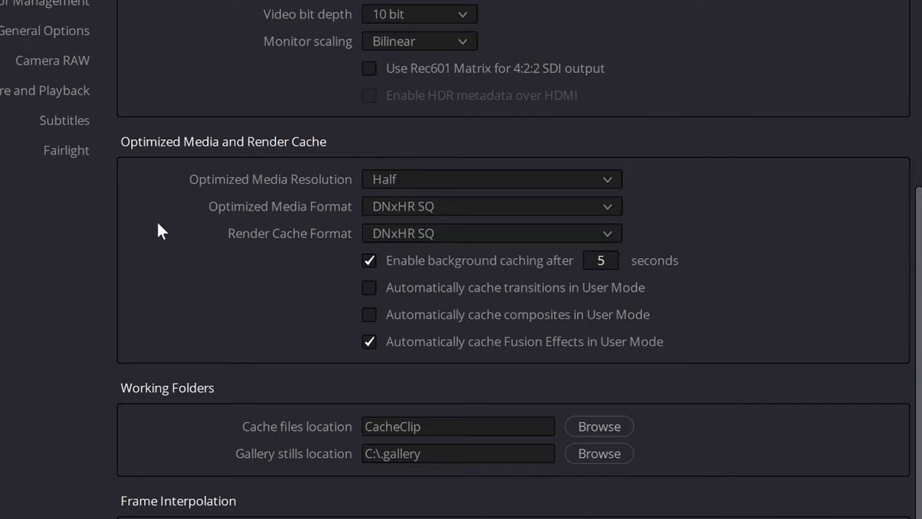
{"action": "left_click", "coordinate": [417, 178]}
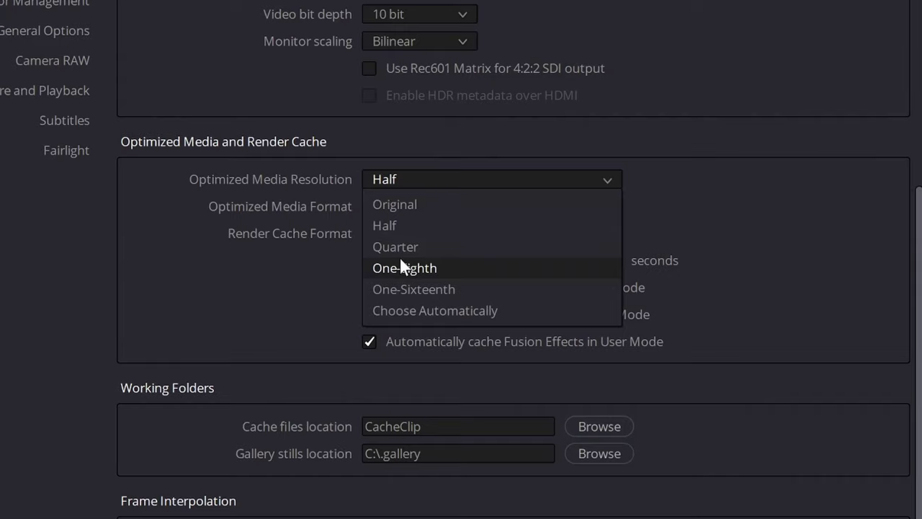
{"action": "left_click", "coordinate": [155, 232]}
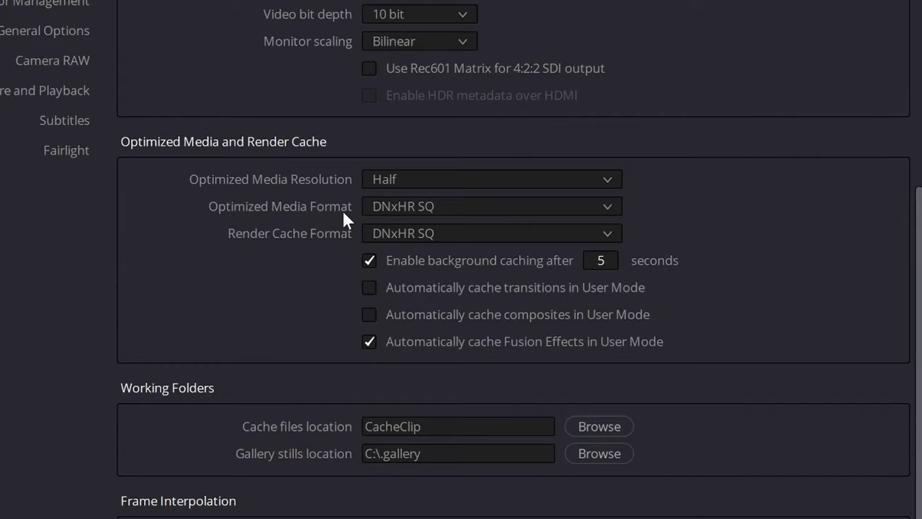
{"action": "left_click", "coordinate": [500, 207]}
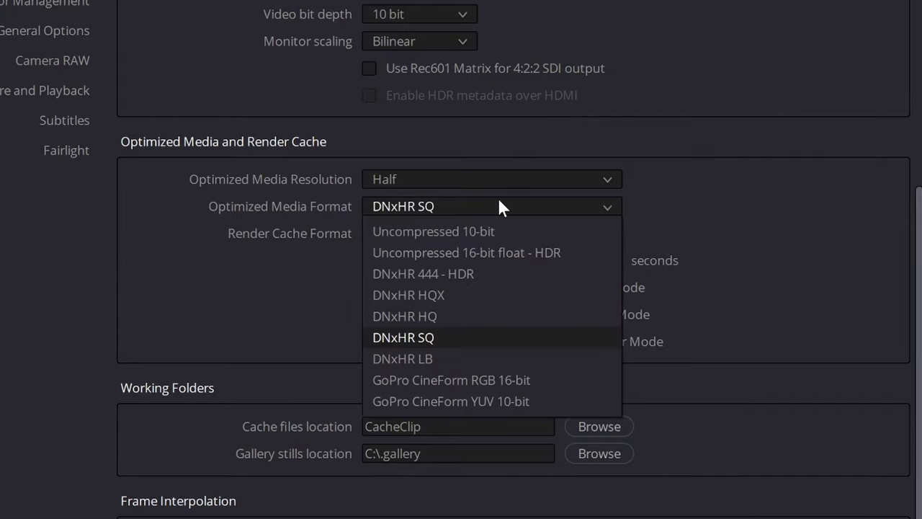
{"action": "left_click", "coordinate": [495, 202]}
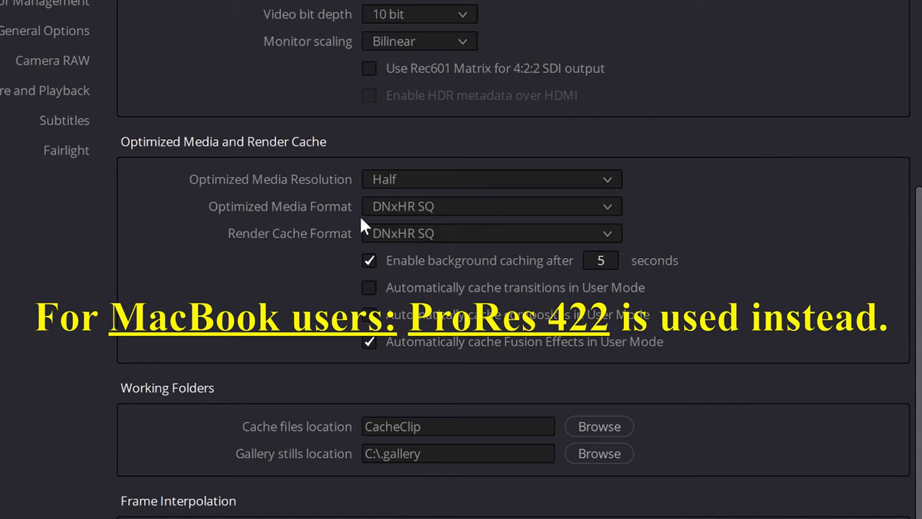
{"action": "left_click", "coordinate": [404, 215]}
{"action": "left_click", "coordinate": [418, 209]}
{"action": "left_click", "coordinate": [412, 231]}
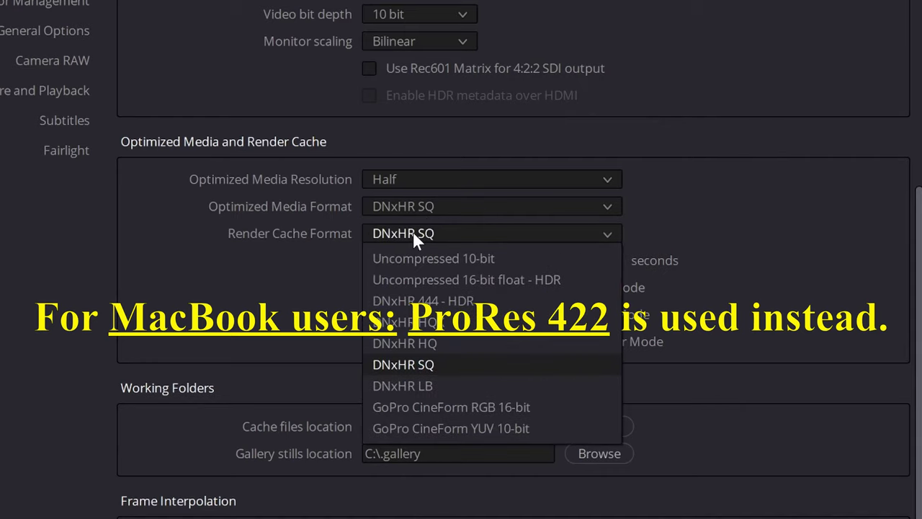
{"action": "left_click", "coordinate": [413, 232]}
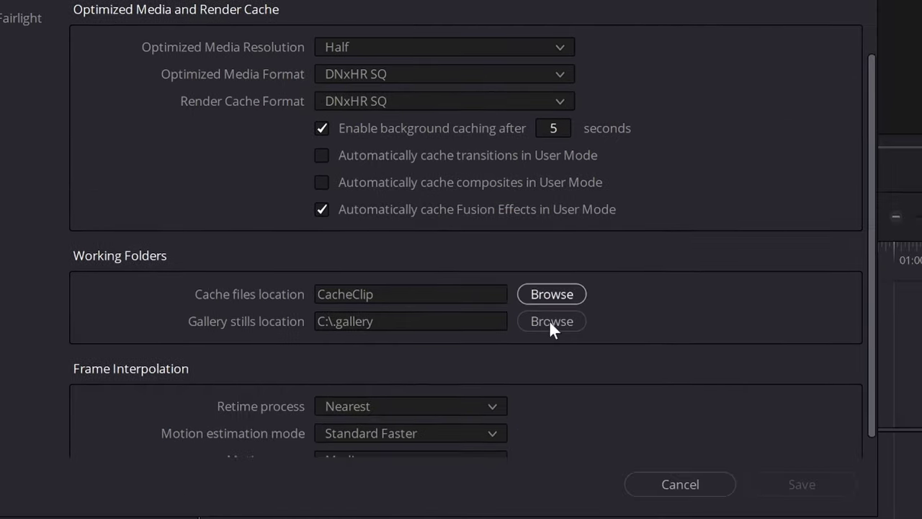
{"action": "left_click", "coordinate": [794, 436]}
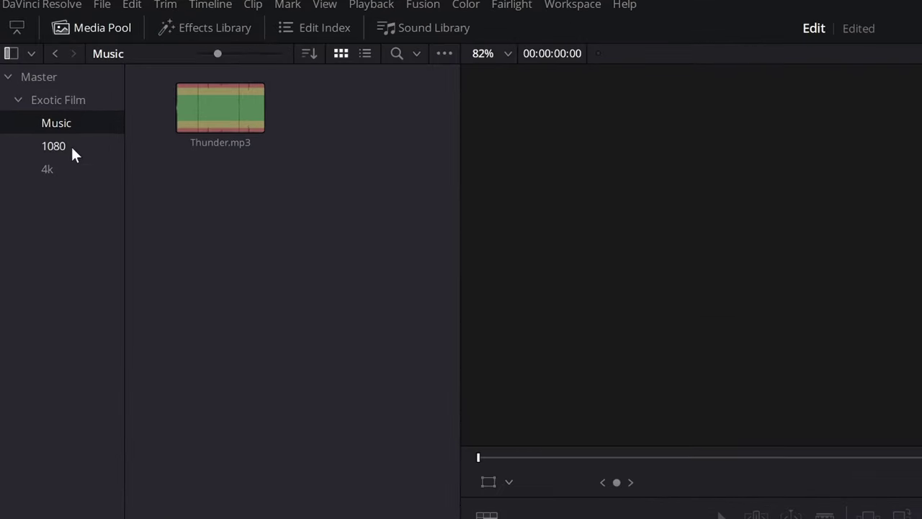
Step: Show the 1080 and 4k bins together, select all five clips and generate optimized media
{"action": "left_click", "coordinate": [71, 145]}
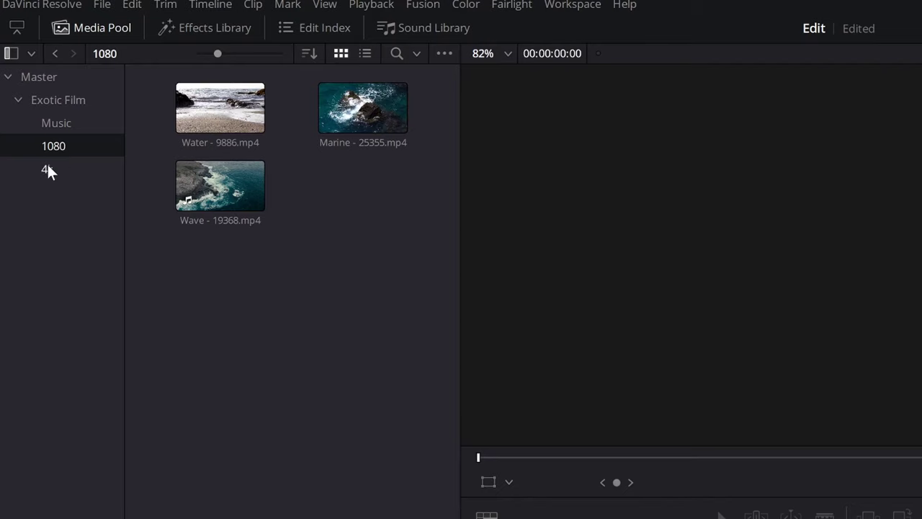
{"action": "left_click", "coordinate": [45, 170], "text": "ctrl"}
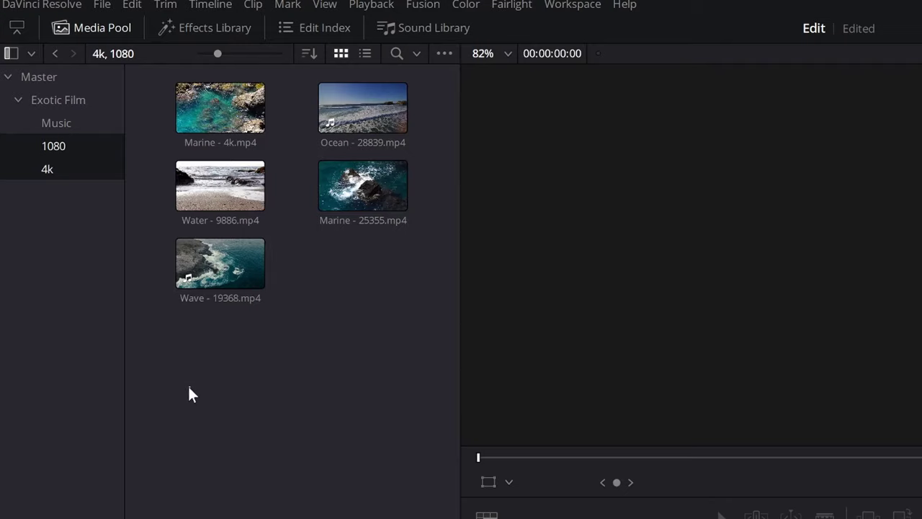
{"action": "left_click_drag", "start_coordinate": [188, 382], "coordinate": [372, 107]}
{"action": "right_click", "coordinate": [364, 117]}
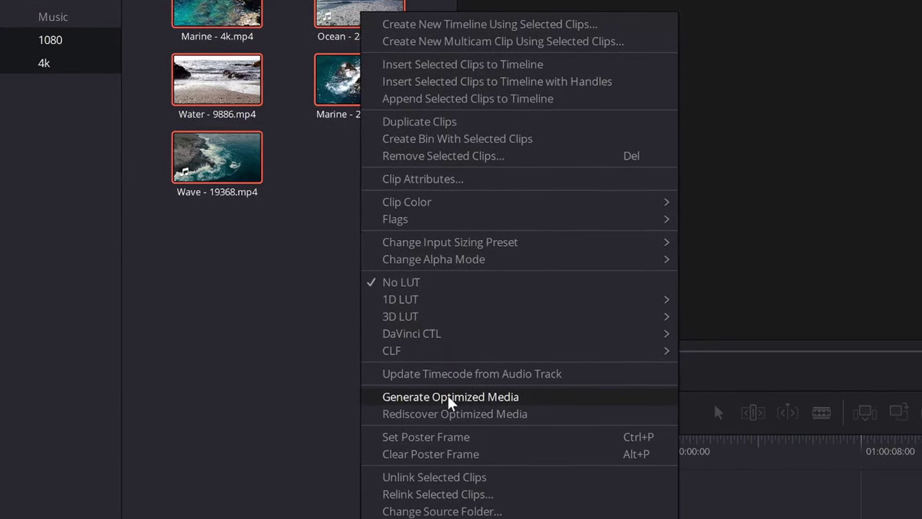
{"action": "left_click", "coordinate": [448, 395]}
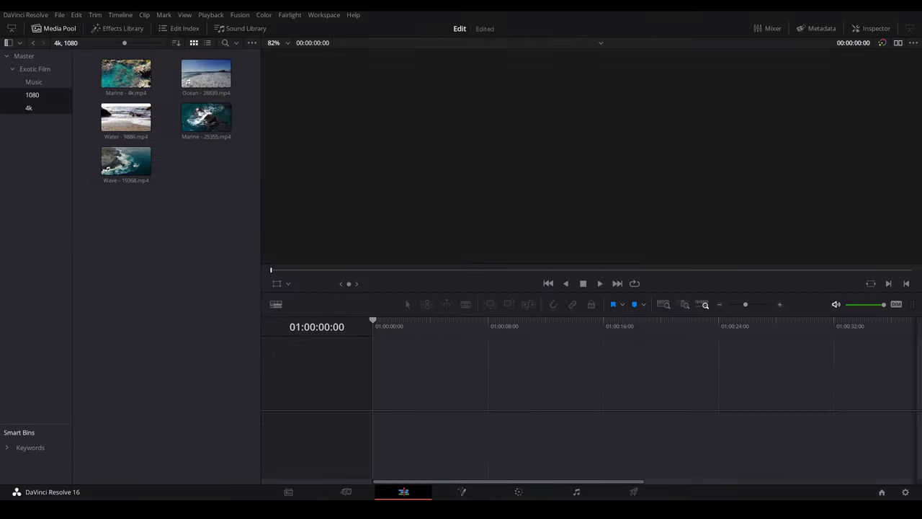
{"action": "left_click", "coordinate": [203, 12]}
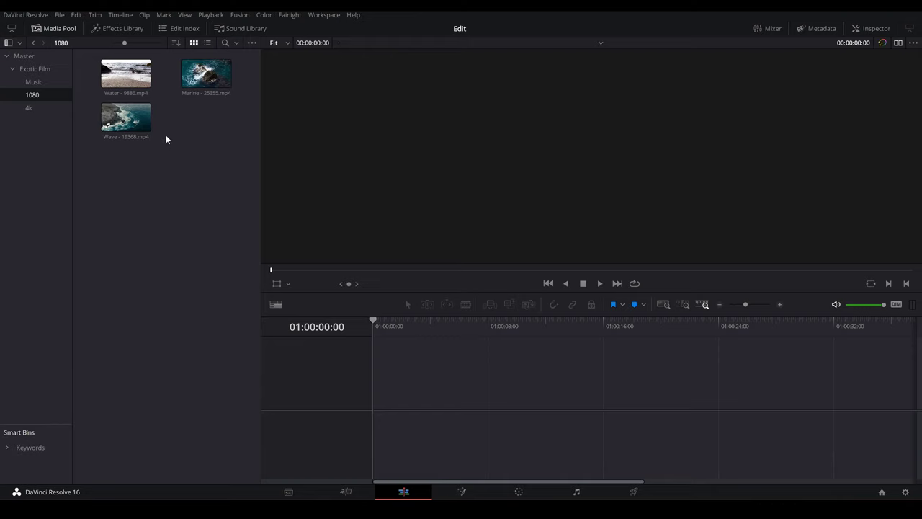
Step: Turn on Use Optimized Media If Available and drop the Water, Marine and Wave 1080 clips onto a new timeline
{"action": "left_click", "coordinate": [212, 15]}
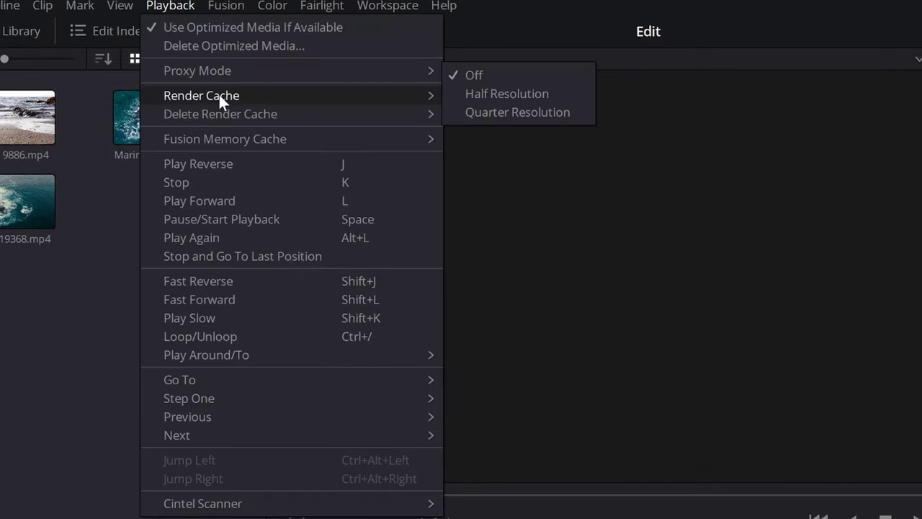
{"action": "mouse_move", "coordinate": [361, 93]}
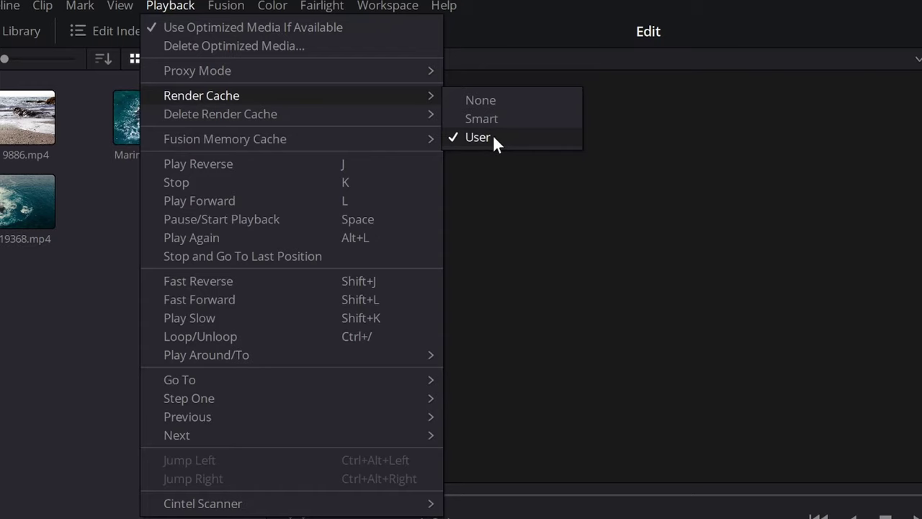
{"action": "left_click", "coordinate": [134, 284]}
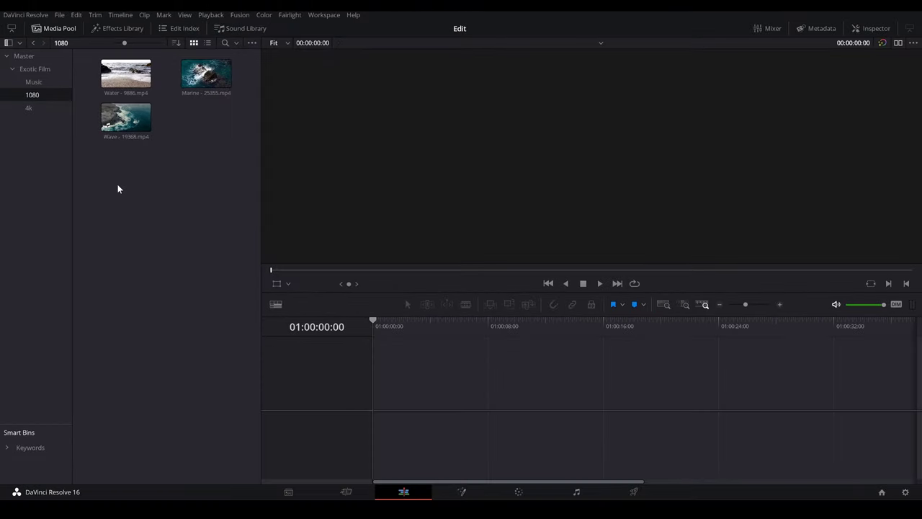
{"action": "left_click_drag", "start_coordinate": [119, 189], "coordinate": [373, 391]}
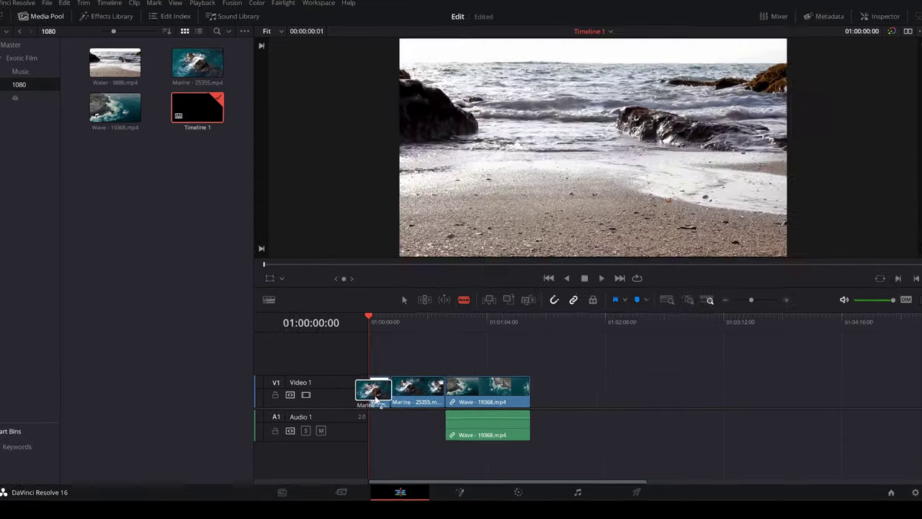
Step: Return to the Selection tool (A) and marquee-select the Water, Marine and Wave timeline clips
{"action": "key", "text": "b"}
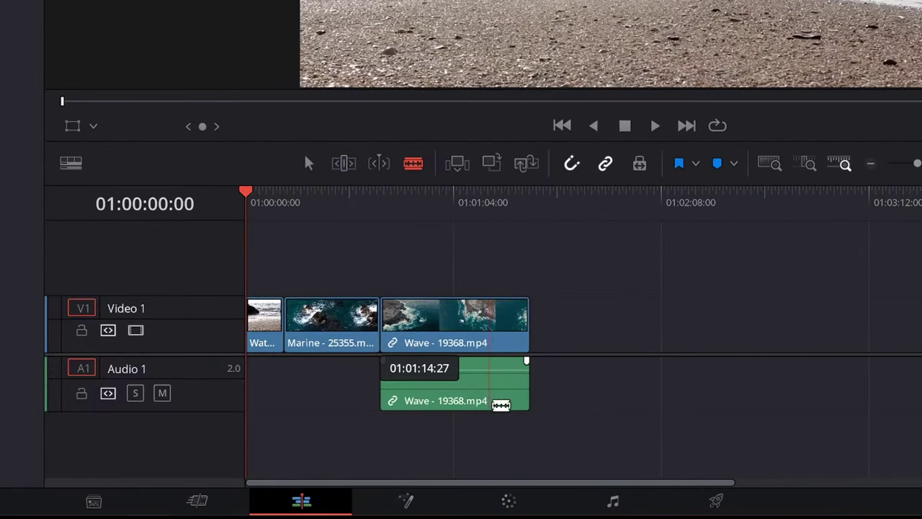
{"action": "key", "text": "a"}
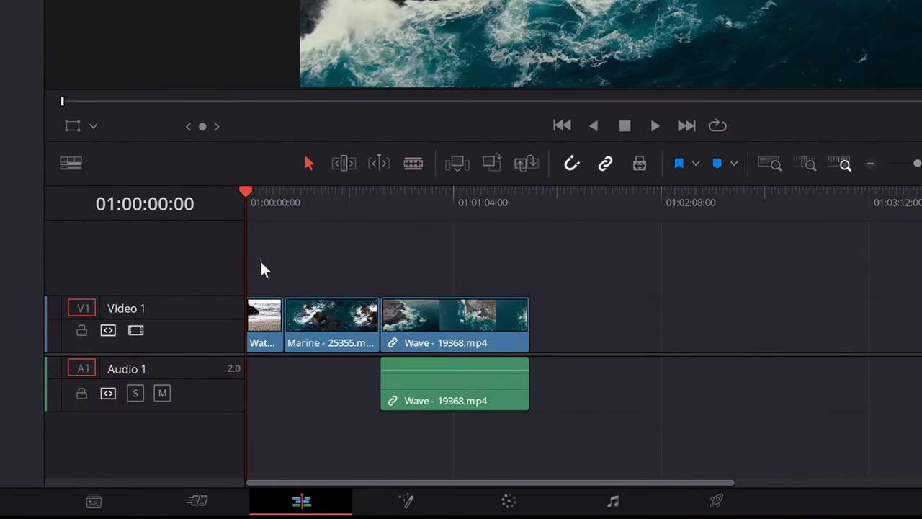
{"action": "left_click_drag", "start_coordinate": [260, 259], "coordinate": [528, 440]}
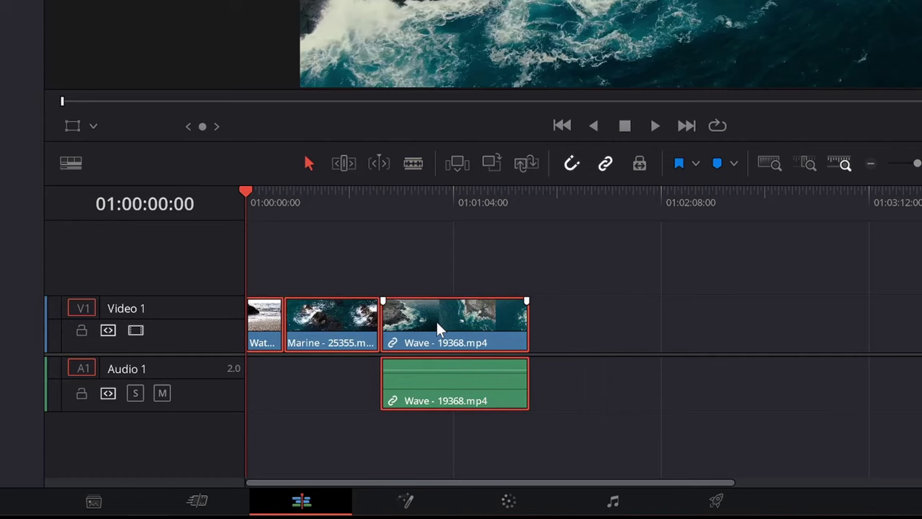
{"action": "right_click", "coordinate": [436, 319]}
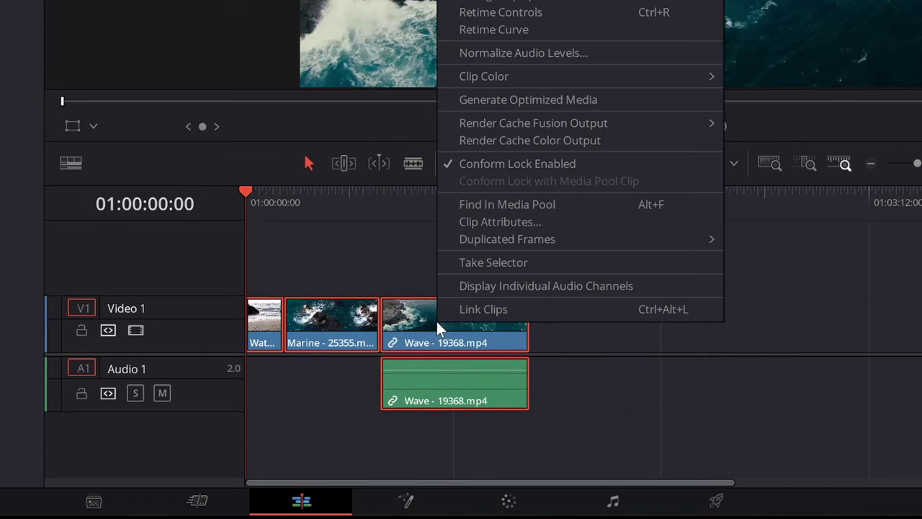
Step: Enable Render Cache Color Output for the selected clips and place the playhead near the start
{"action": "left_click", "coordinate": [541, 141]}
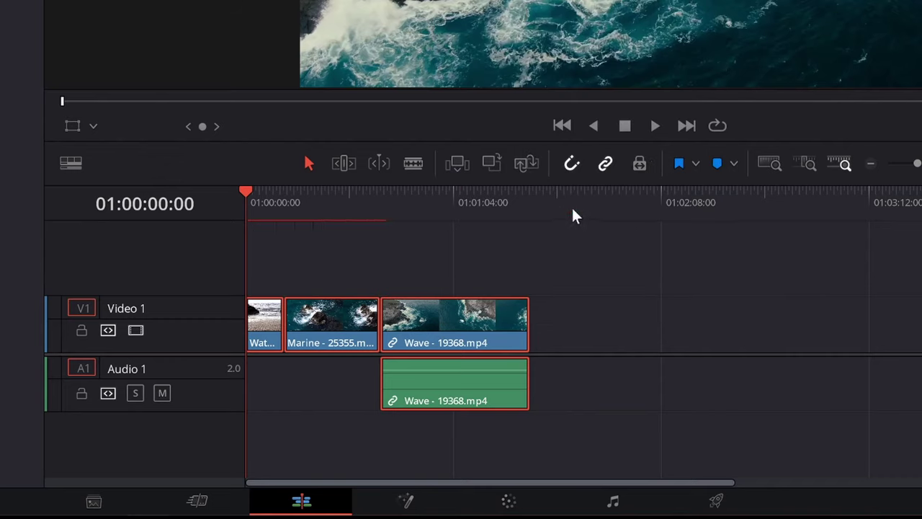
{"action": "left_click", "coordinate": [252, 229]}
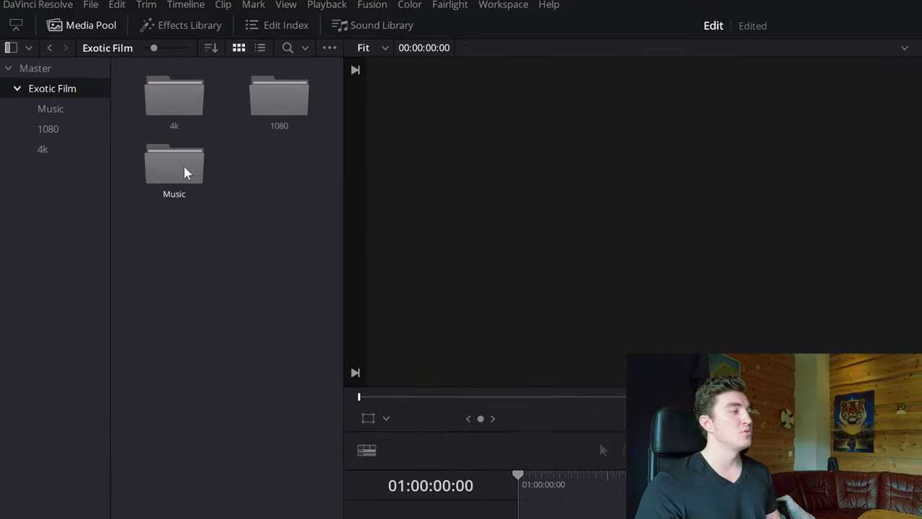
Step: Open the Music folder and drop Thunder.mp3 onto a new timeline, aligned to the start of Audio 1
{"action": "double_click", "coordinate": [184, 172]}
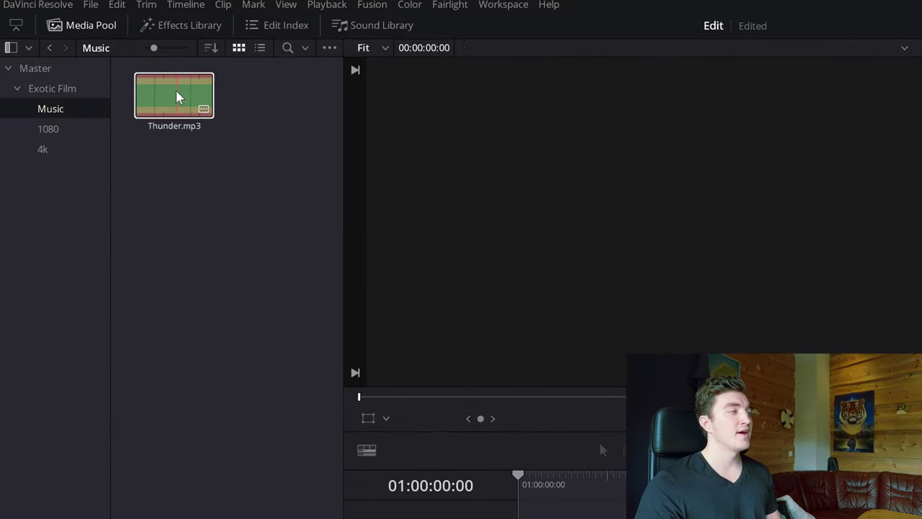
{"action": "left_click_drag", "start_coordinate": [167, 93], "coordinate": [371, 298]}
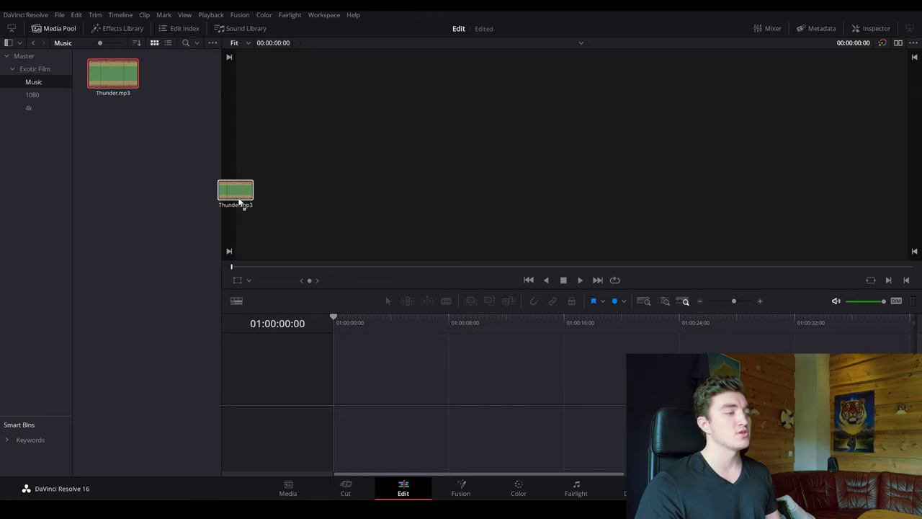
{"action": "left_click_drag", "start_coordinate": [243, 204], "coordinate": [353, 417]}
{"action": "left_click_drag", "start_coordinate": [245, 400], "coordinate": [216, 393]}
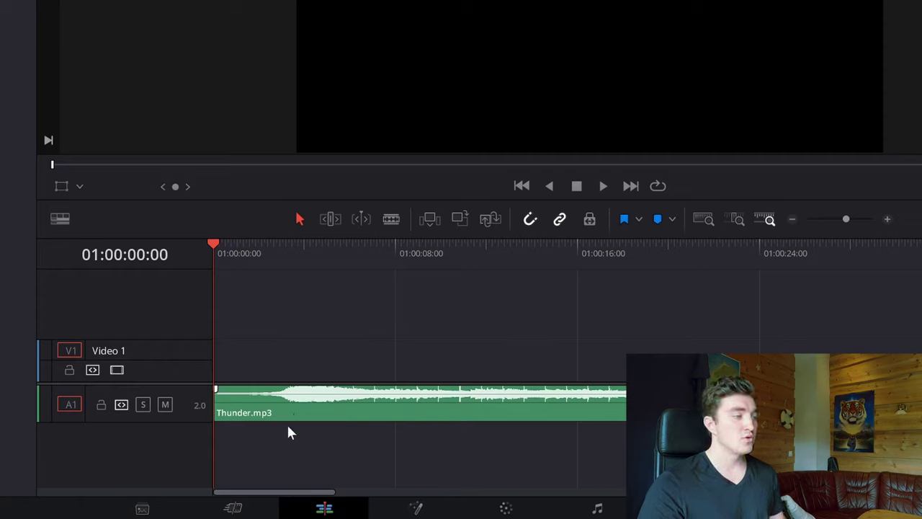
Step: Try the bottom-aligned waveform, go back to centred, and raise the Audio Track Height slider
{"action": "left_click", "coordinate": [60, 220]}
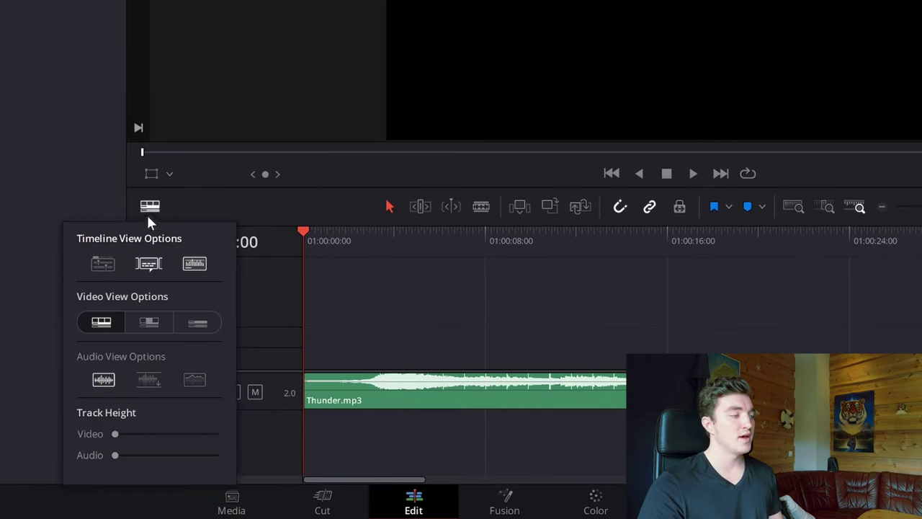
{"action": "left_click", "coordinate": [147, 382]}
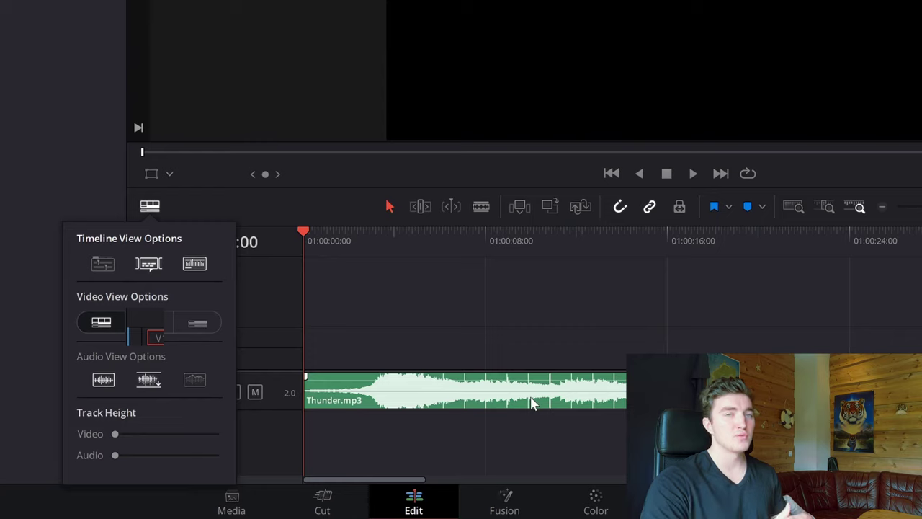
{"action": "left_click", "coordinate": [104, 380]}
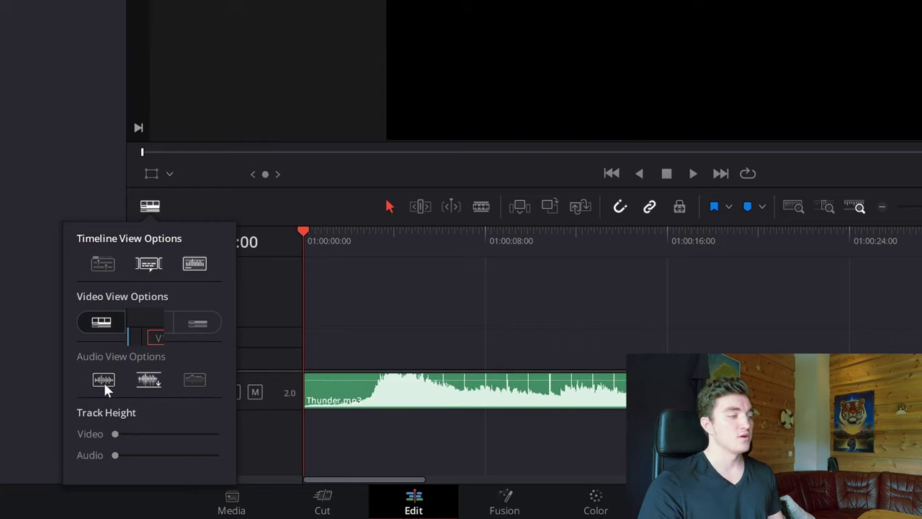
{"action": "left_click", "coordinate": [103, 380]}
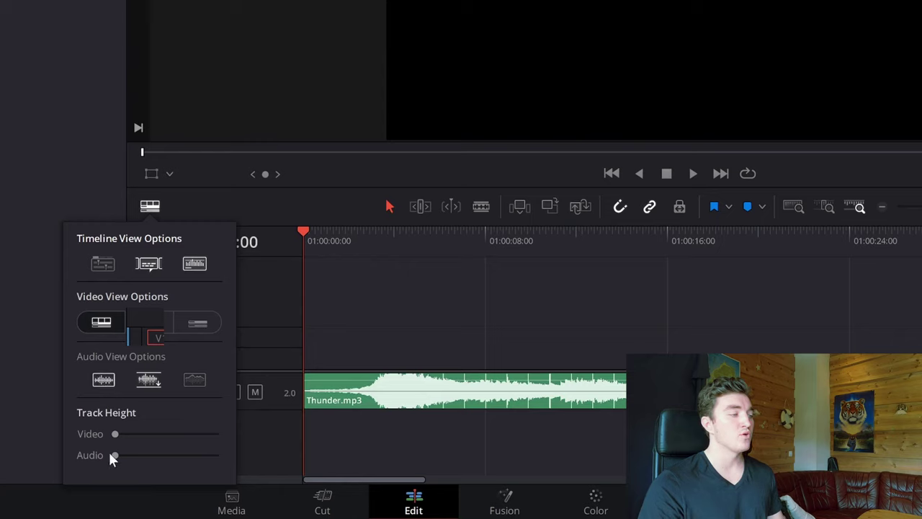
{"action": "left_click_drag", "start_coordinate": [114, 455], "coordinate": [122, 457]}
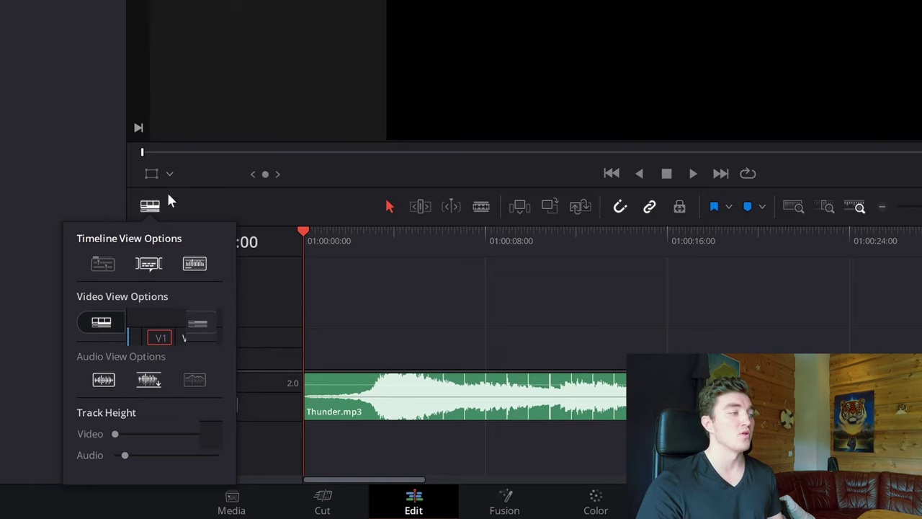
{"action": "left_click", "coordinate": [149, 205]}
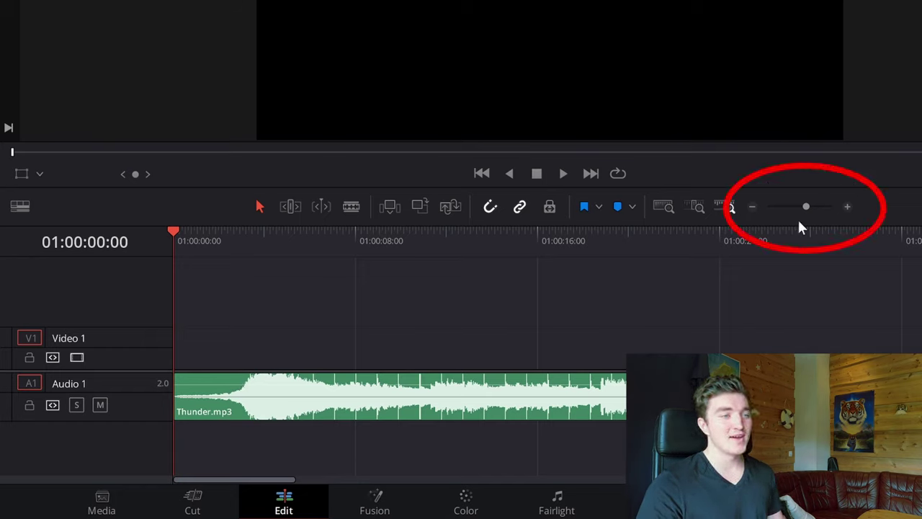
Step: Zoom the timeline in twice and back out with the zoom buttons, then scroll-zoom in and out
{"action": "left_click", "coordinate": [847, 208]}
{"action": "left_click", "coordinate": [847, 208]}
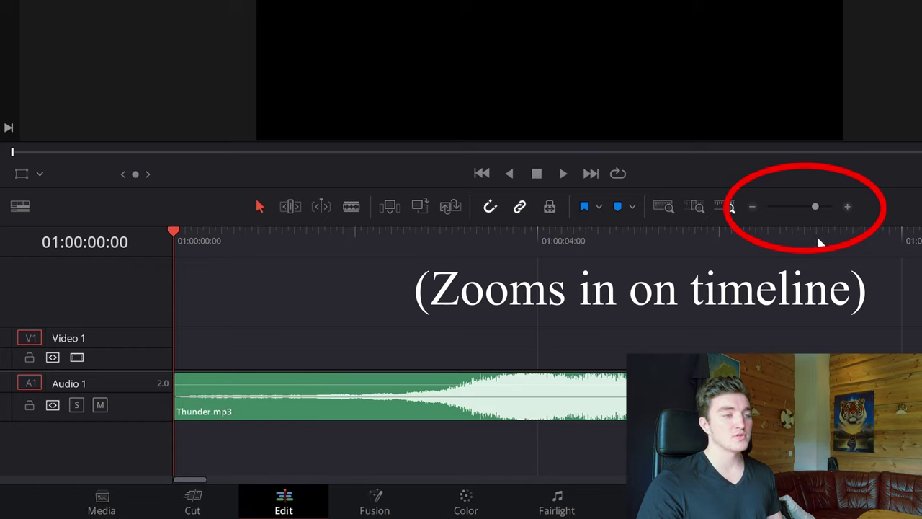
{"action": "left_click", "coordinate": [753, 207]}
{"action": "left_click", "coordinate": [753, 207]}
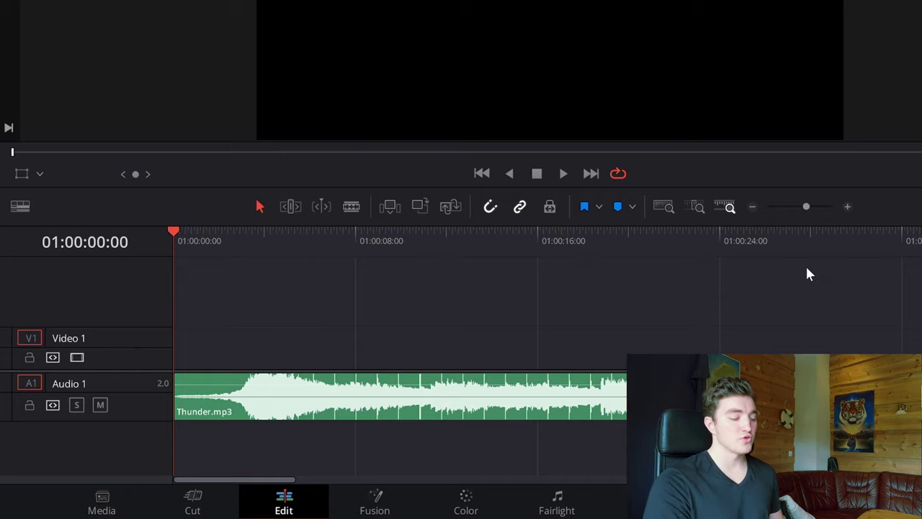
{"action": "scroll", "coordinate": [808, 273], "scroll_direction": "up", "scroll_amount": 2}
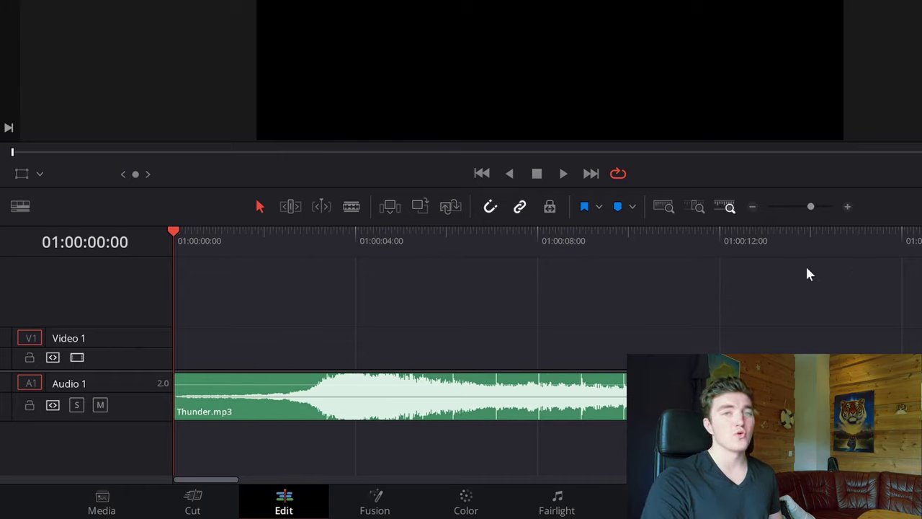
{"action": "scroll", "coordinate": [807, 274], "scroll_direction": "down", "scroll_amount": 2}
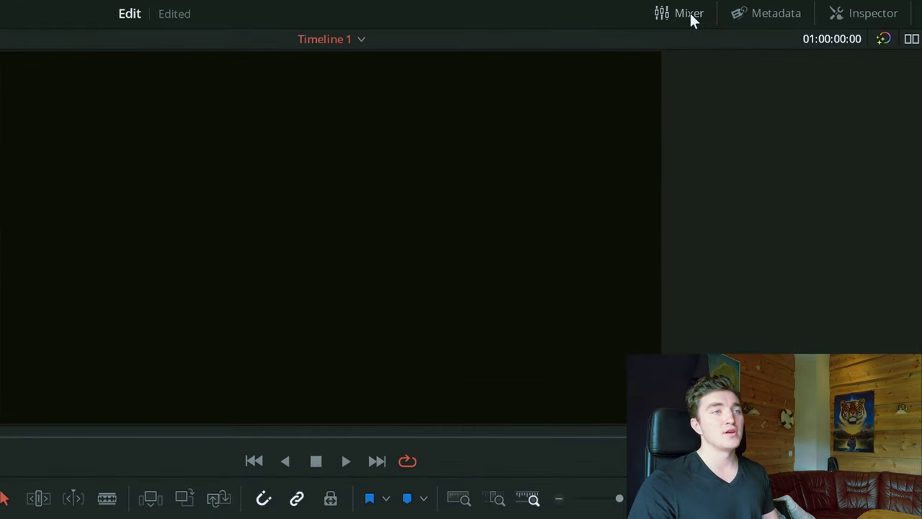
Step: Show the Mixer panel and play, then stop, the opening of Thunder.mp3
{"action": "left_click", "coordinate": [690, 13]}
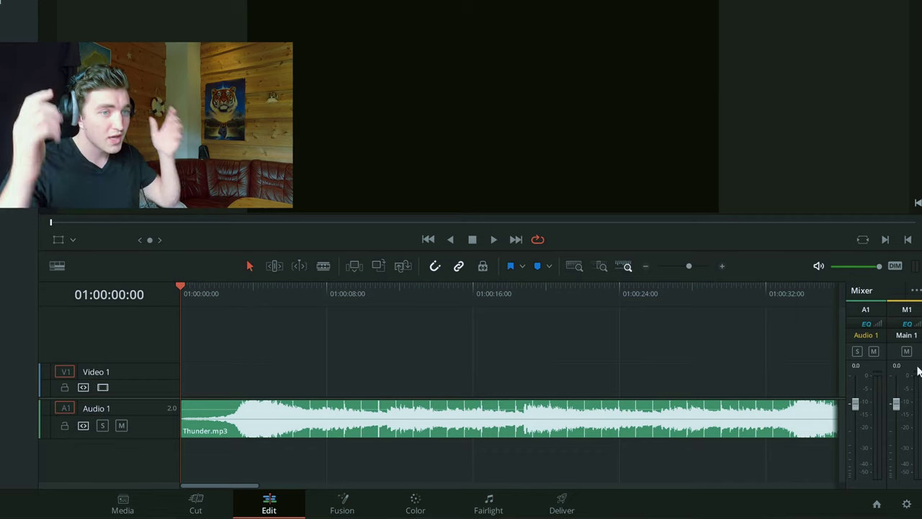
{"action": "key", "text": "space"}
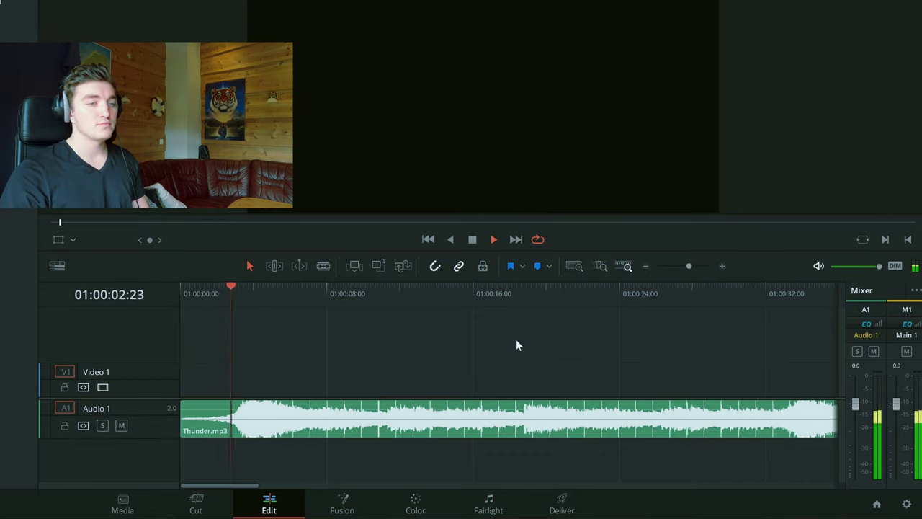
{"action": "key", "text": "space"}
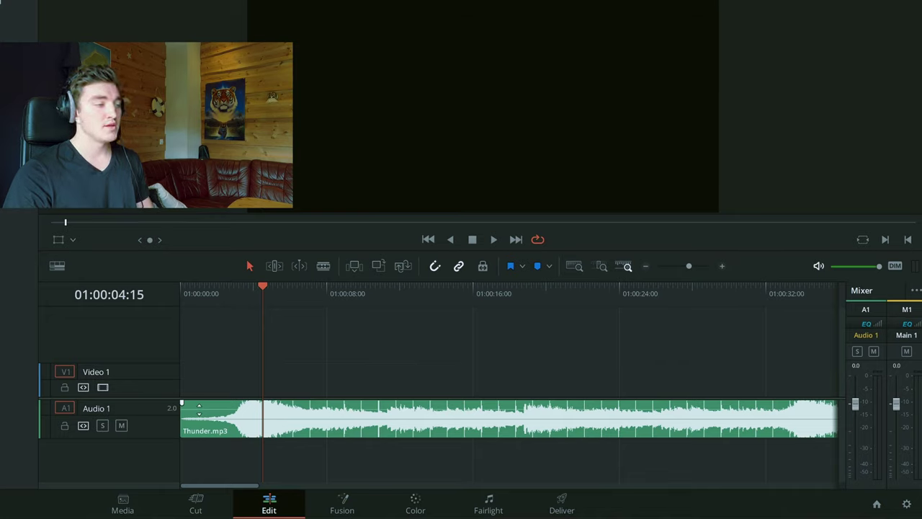
Step: Lower the Thunder.mp3 volume line, then replay the timeline from the start and stop
{"action": "left_click_drag", "start_coordinate": [199, 408], "coordinate": [205, 418]}
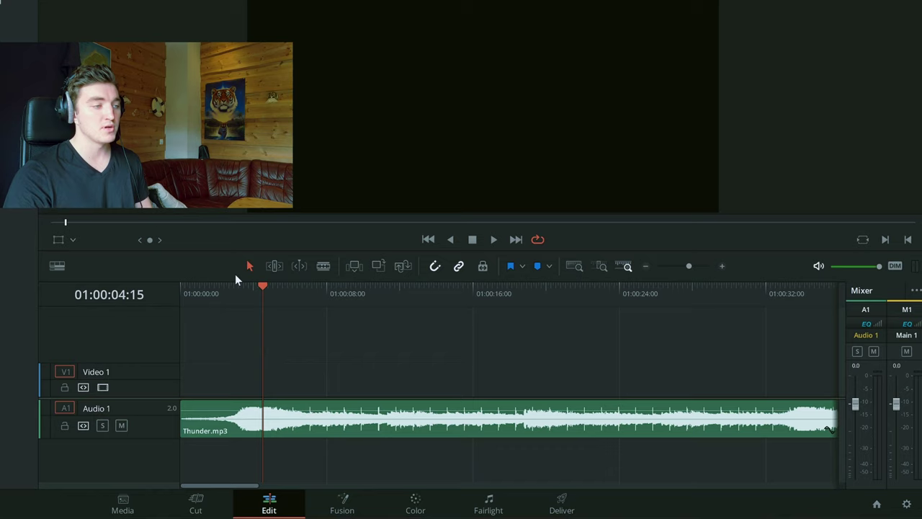
{"action": "left_click_drag", "start_coordinate": [225, 294], "coordinate": [181, 283]}
{"action": "key", "text": "space"}
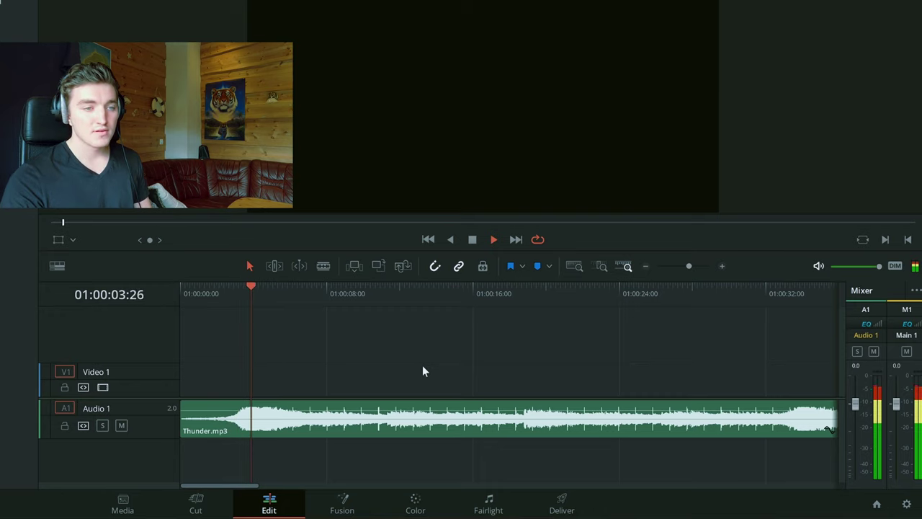
{"action": "key", "text": "space"}
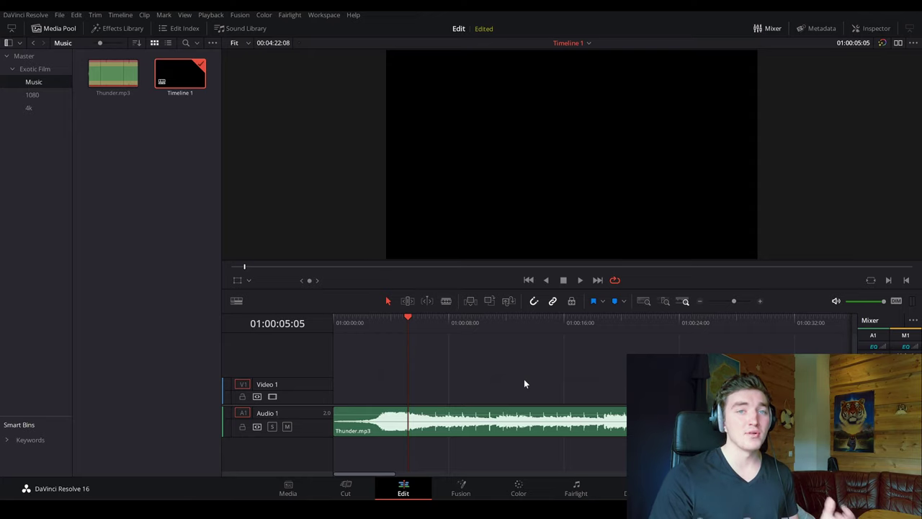
Step: Deselect the timeline, browse the 1080 and 4k bins, and load Wave - 19368.mp4 into the source viewer
{"action": "left_click", "coordinate": [180, 315]}
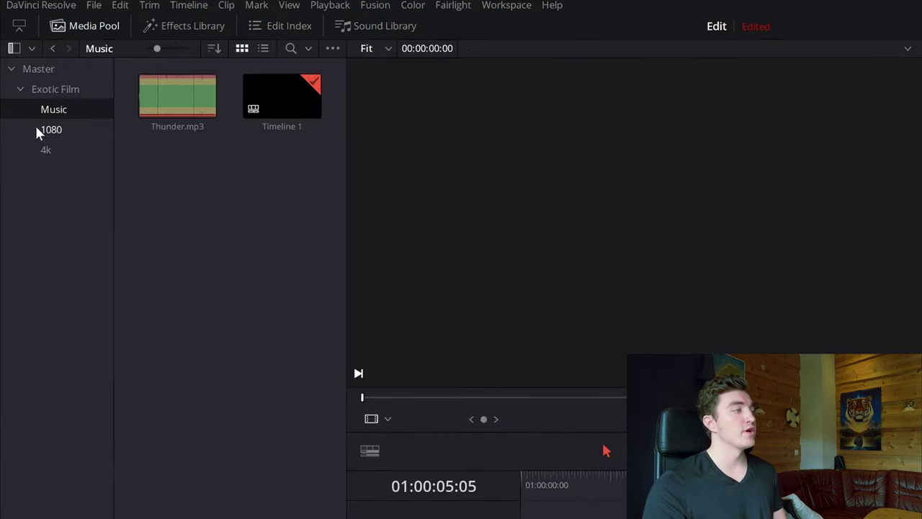
{"action": "left_click", "coordinate": [51, 133]}
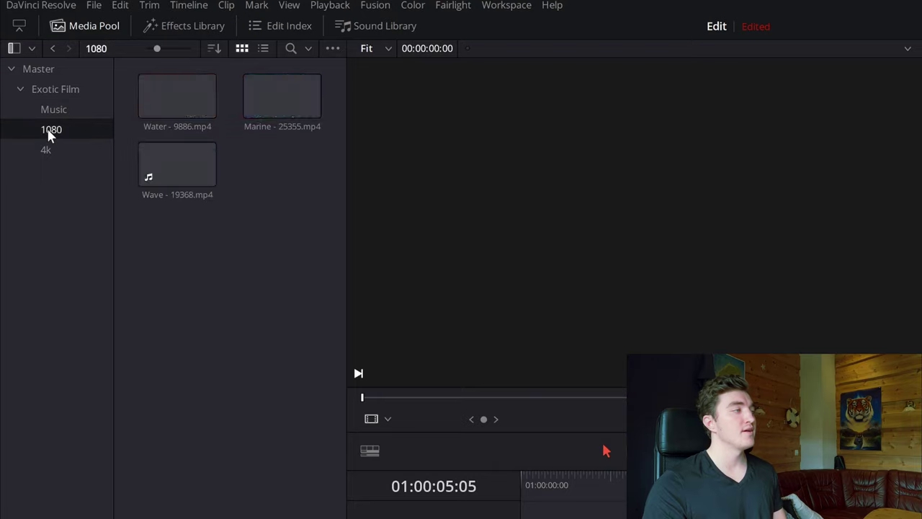
{"action": "left_click", "coordinate": [45, 152]}
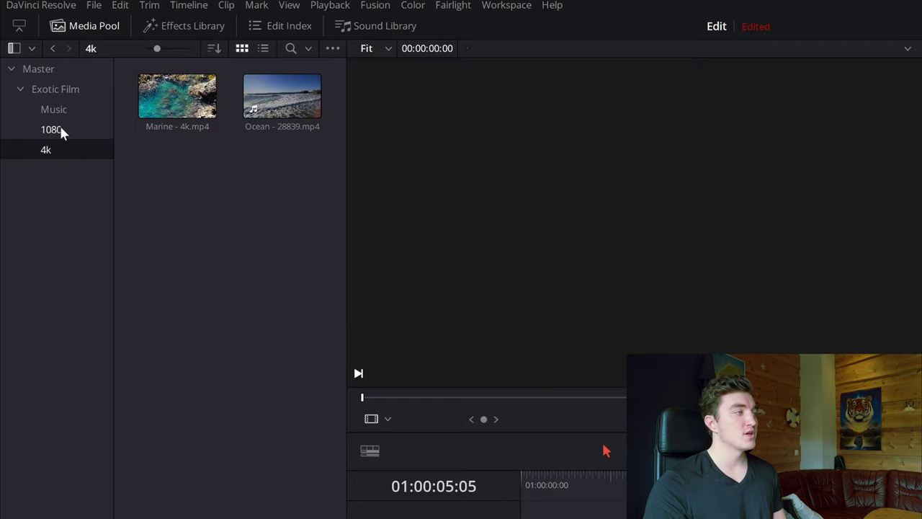
{"action": "left_click", "coordinate": [60, 133]}
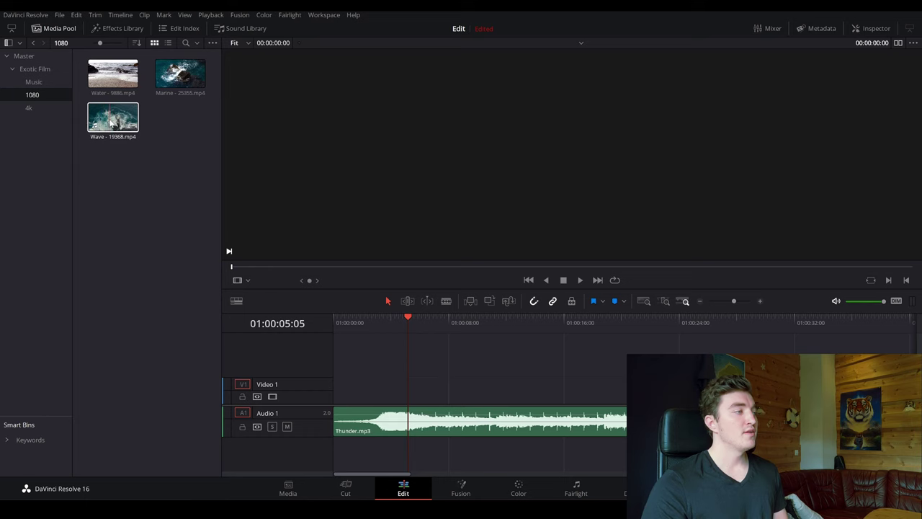
{"action": "left_click", "coordinate": [112, 122]}
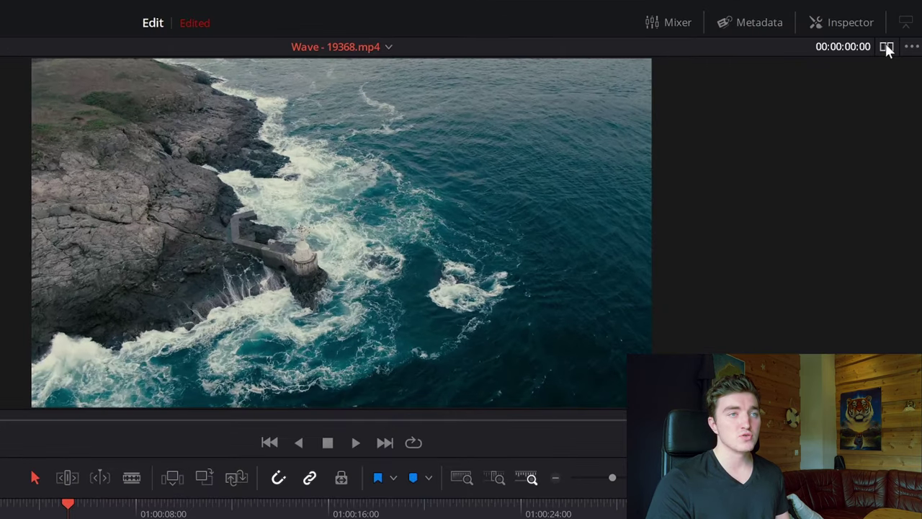
Step: Switch to dual viewers: Wave - 19368.mp4 in the source viewer beside Timeline 1
{"action": "left_click", "coordinate": [886, 46]}
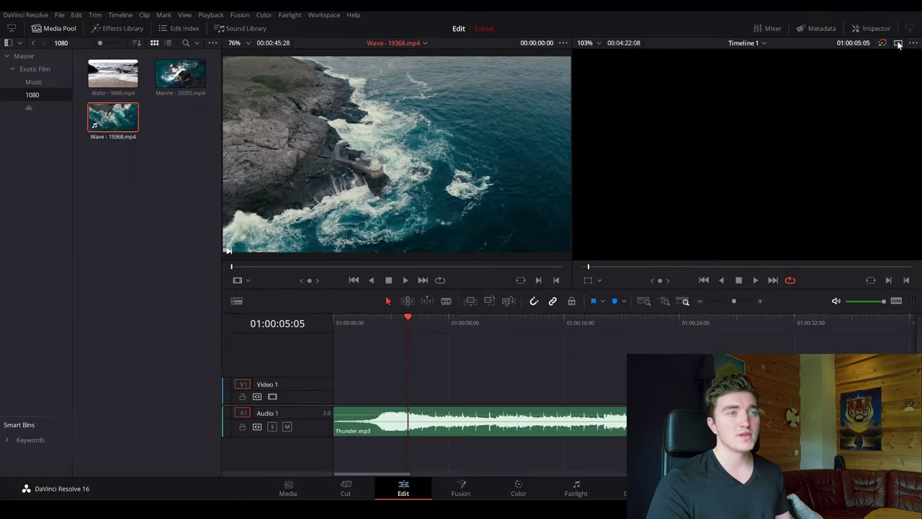
{"action": "left_click", "coordinate": [886, 46]}
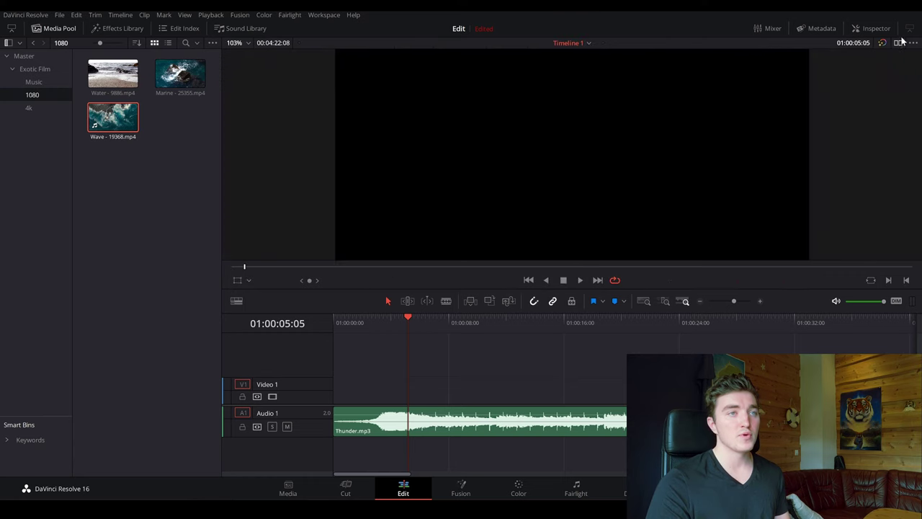
{"action": "left_click", "coordinate": [899, 43]}
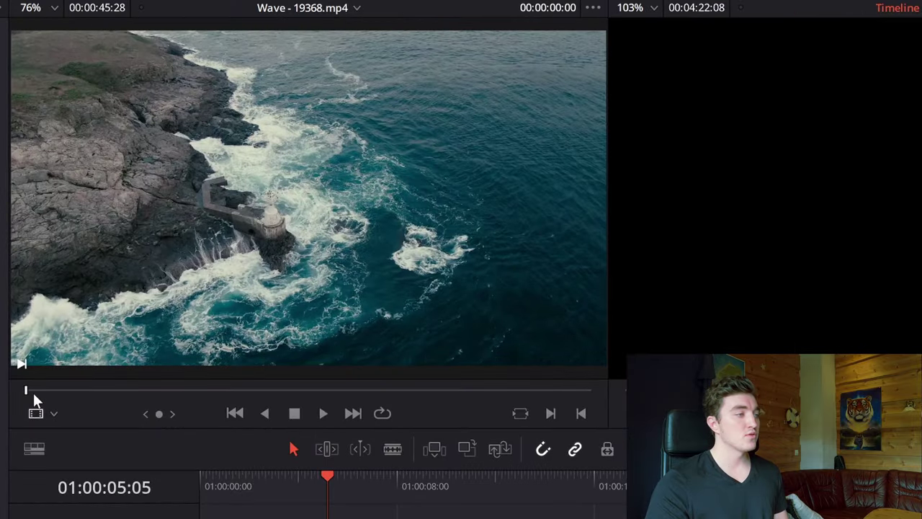
{"action": "left_click_drag", "start_coordinate": [30, 395], "coordinate": [589, 391]}
{"action": "left_click", "coordinate": [19, 395]}
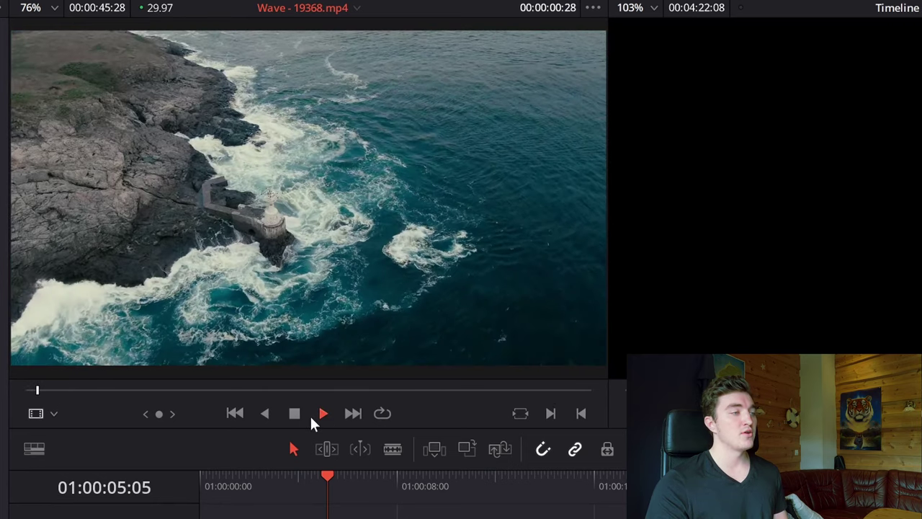
{"action": "left_click", "coordinate": [295, 414]}
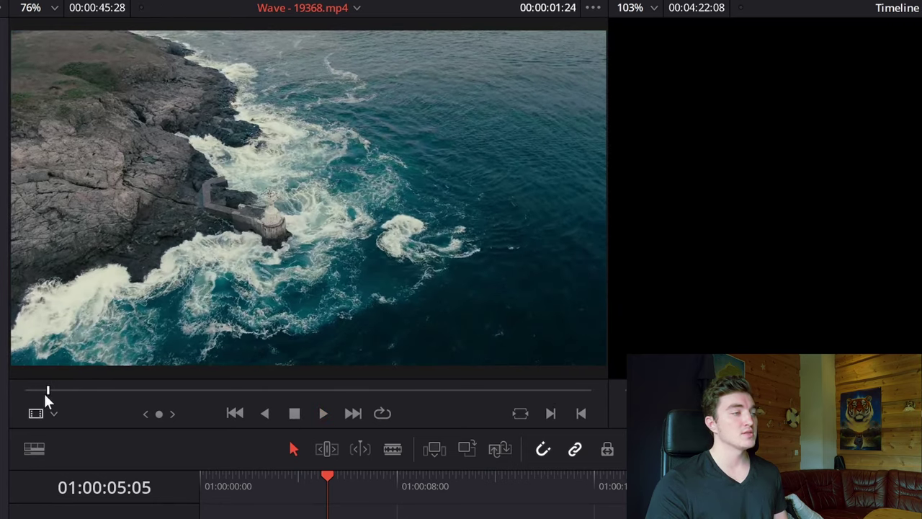
{"action": "key", "text": "space"}
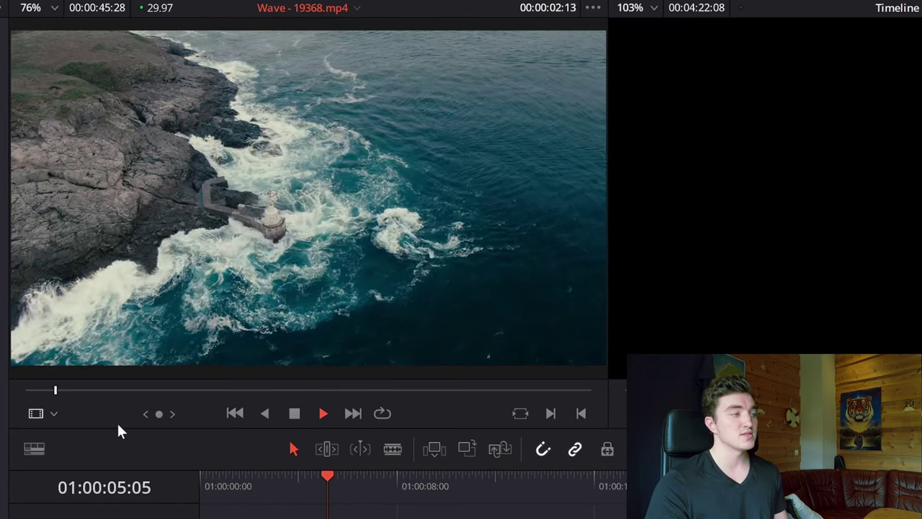
{"action": "key", "text": "space"}
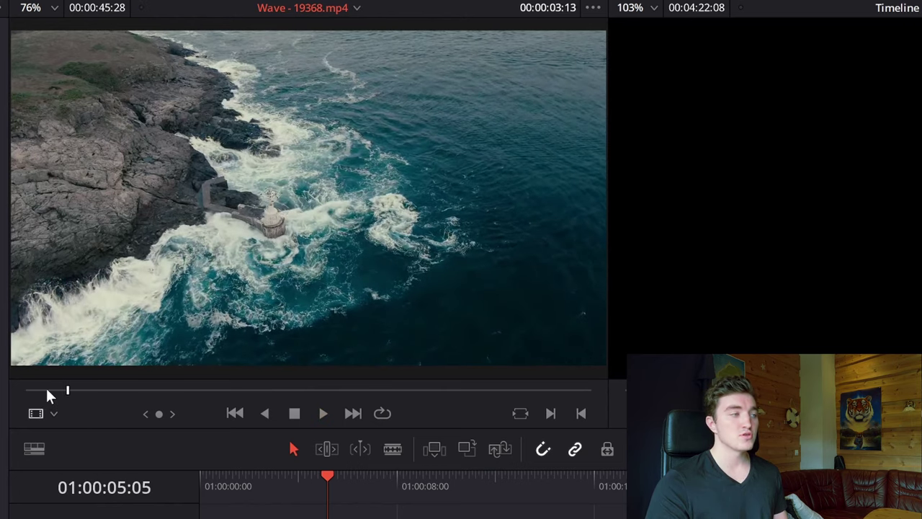
{"action": "left_click", "coordinate": [22, 389]}
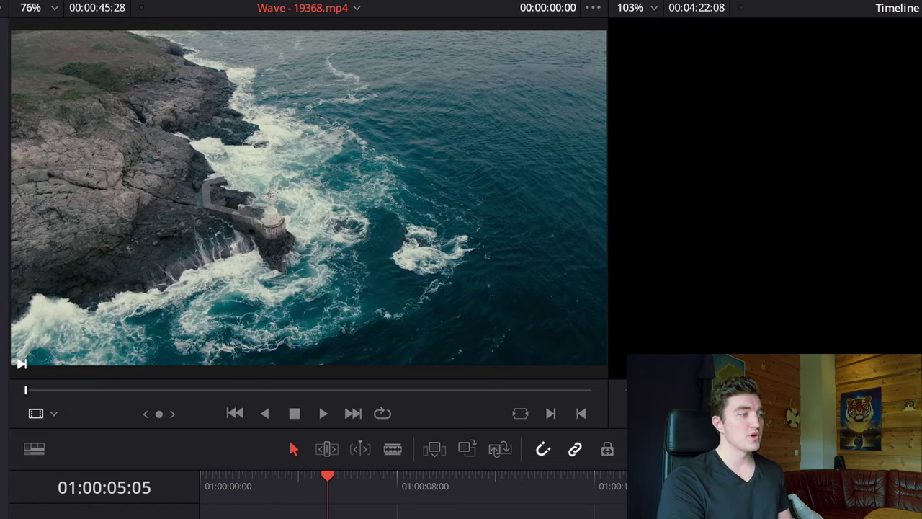
Step: Play the Wave clip forward, in reverse and at double speed, stopping on the overhead lighthouse shot
{"action": "key", "text": "space"}
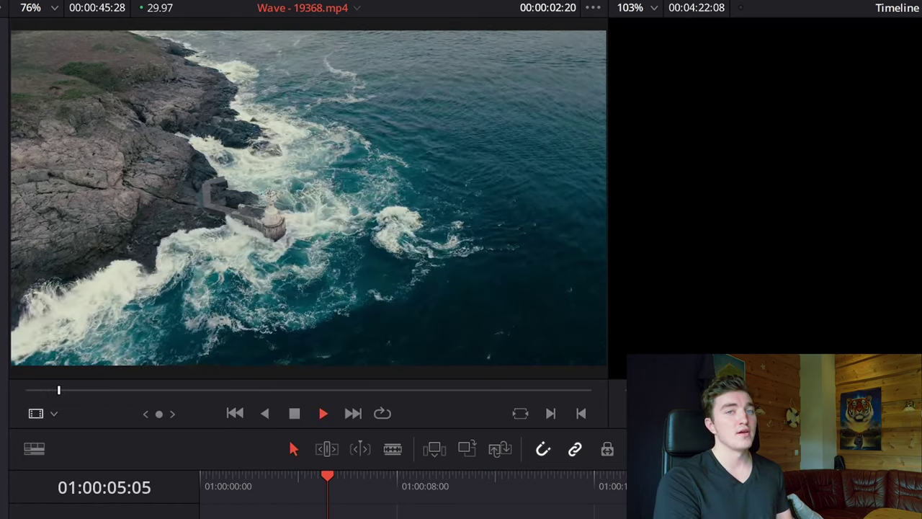
{"action": "key", "text": "space"}
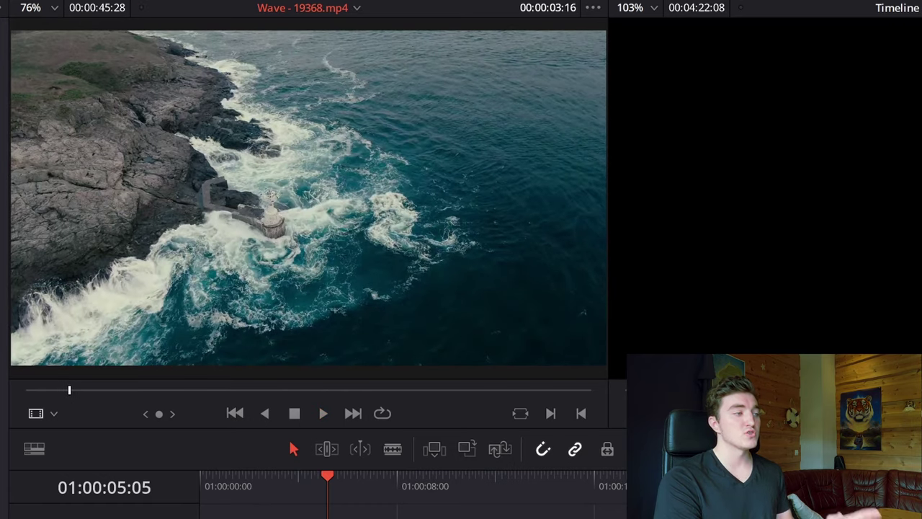
{"action": "key", "text": "j"}
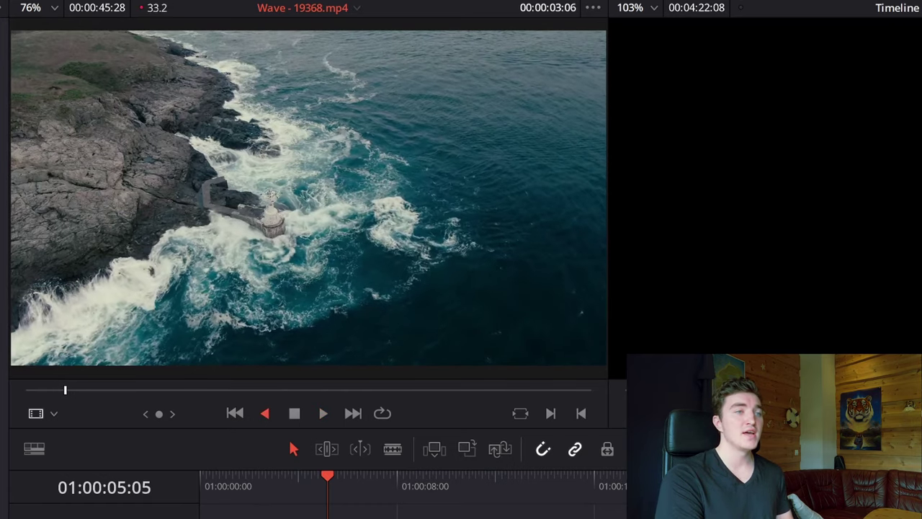
{"action": "key", "text": "k"}
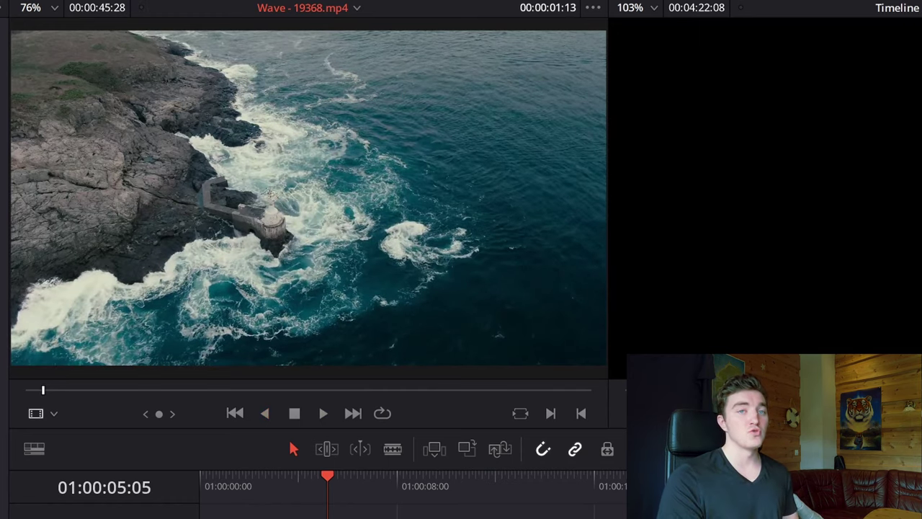
{"action": "key", "text": "l"}
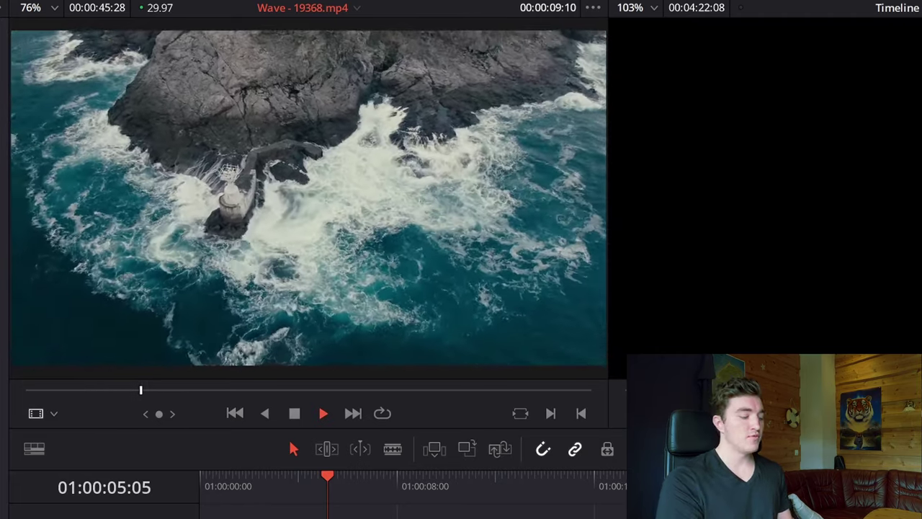
{"action": "key", "text": "l"}
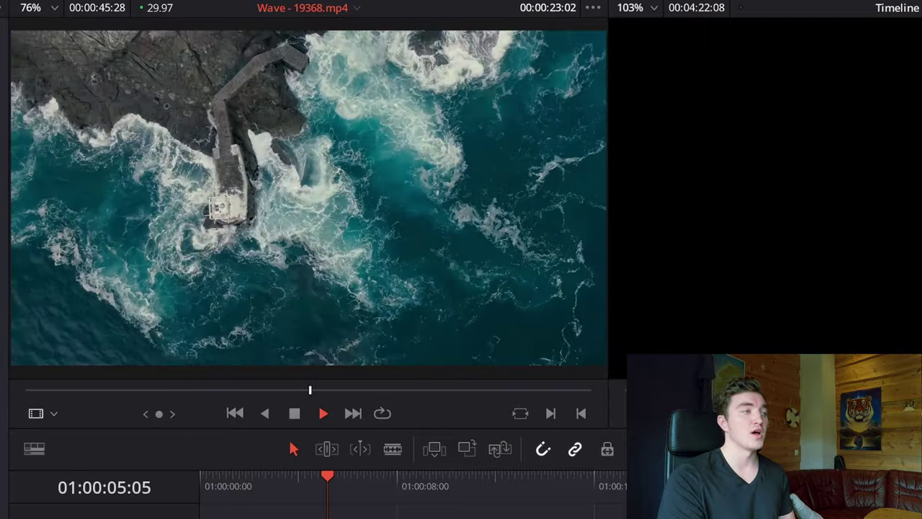
{"action": "key", "text": "k"}
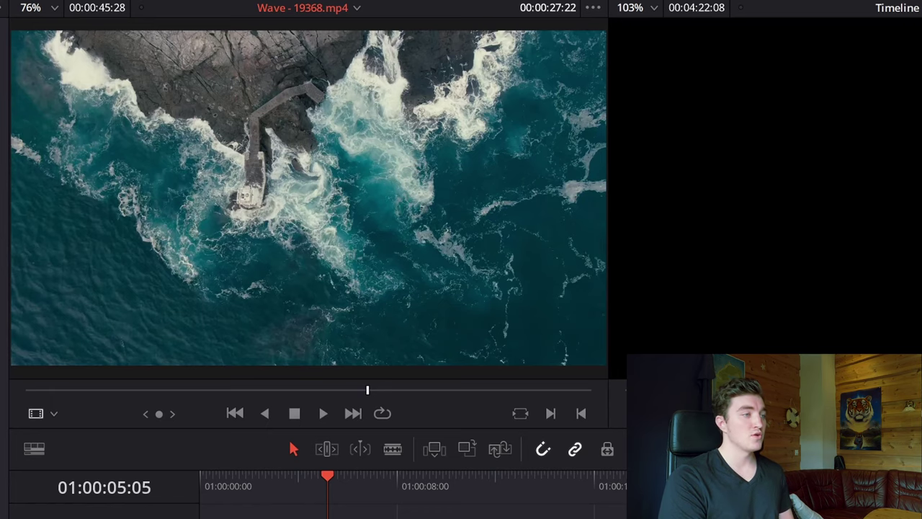
{"action": "key", "text": "j"}
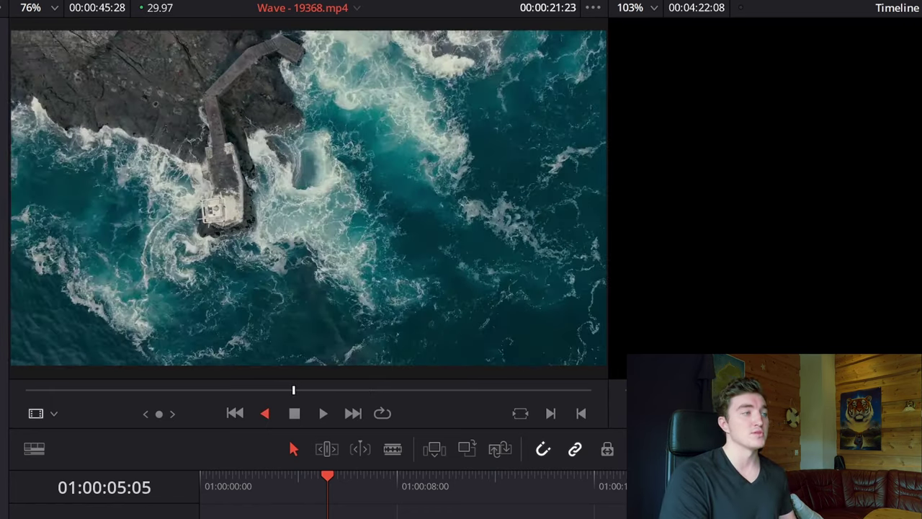
{"action": "key", "text": "k"}
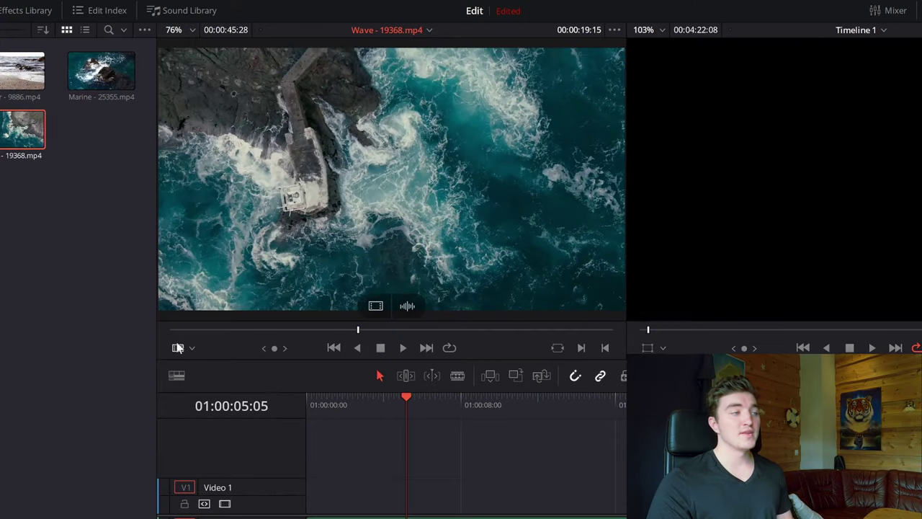
Step: Return the Wave clip to its start, play it briefly, then park just under a second in
{"action": "left_click", "coordinate": [174, 329]}
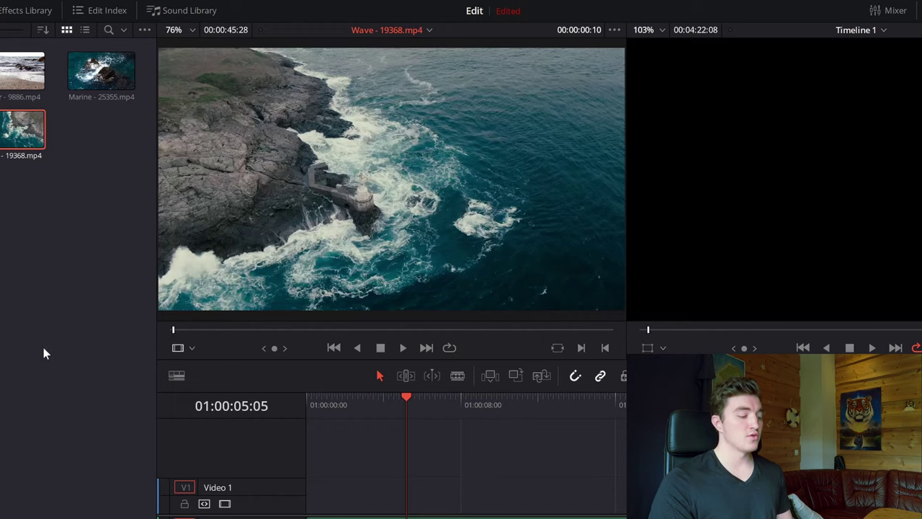
{"action": "key", "text": "l"}
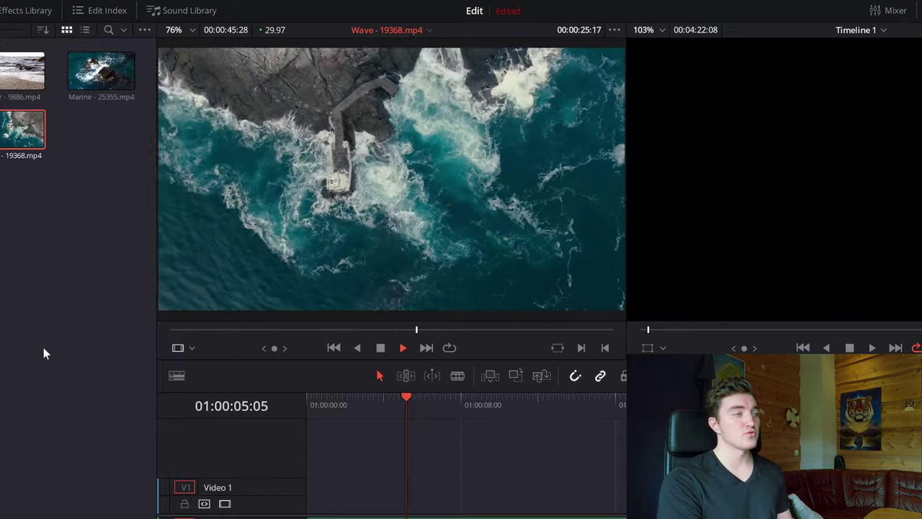
{"action": "key", "text": "space"}
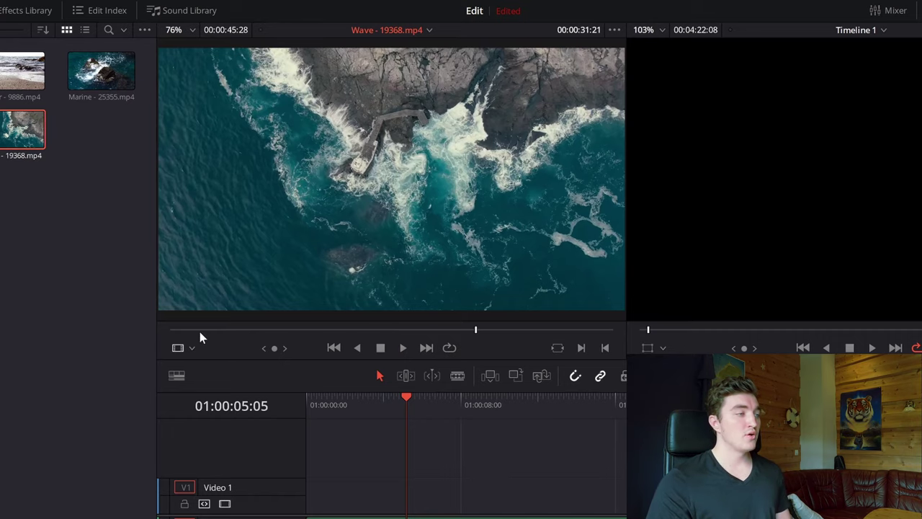
{"action": "left_click", "coordinate": [177, 330]}
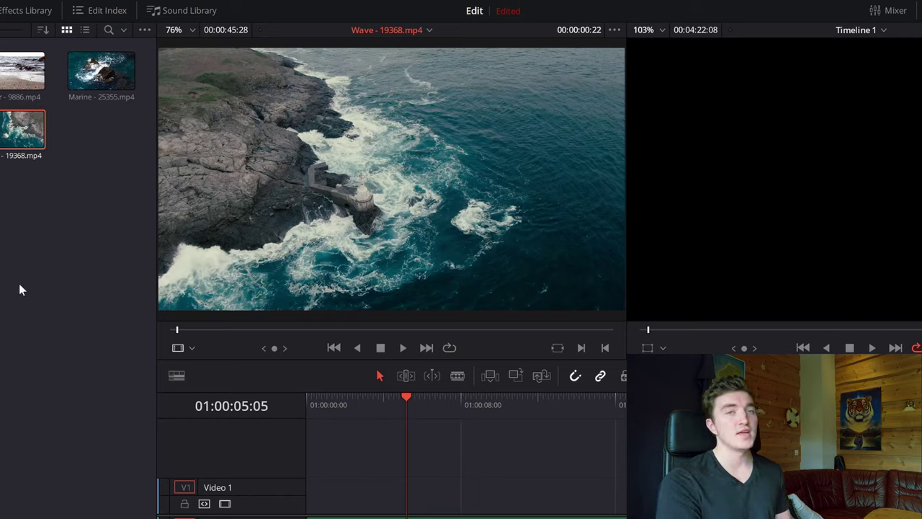
Step: Mark an in point on the Wave clip and preview onward from it
{"action": "key", "text": "i"}
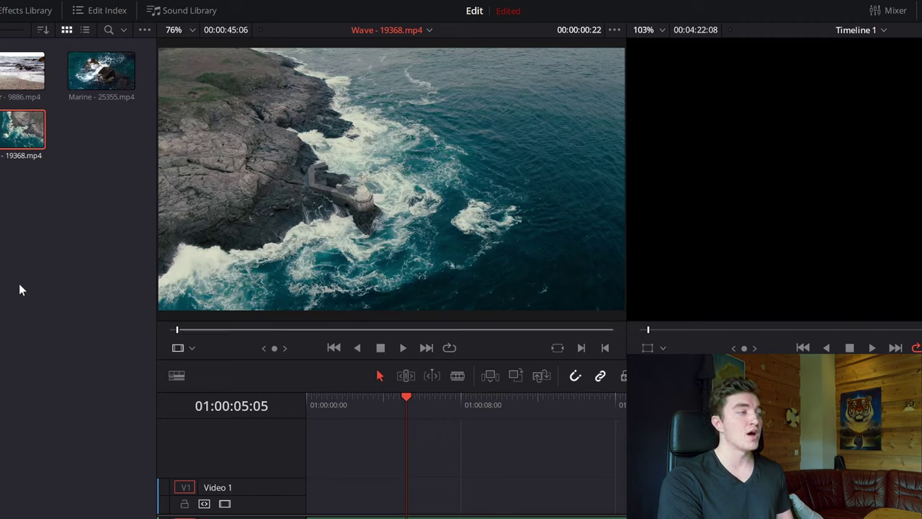
{"action": "key", "text": "space"}
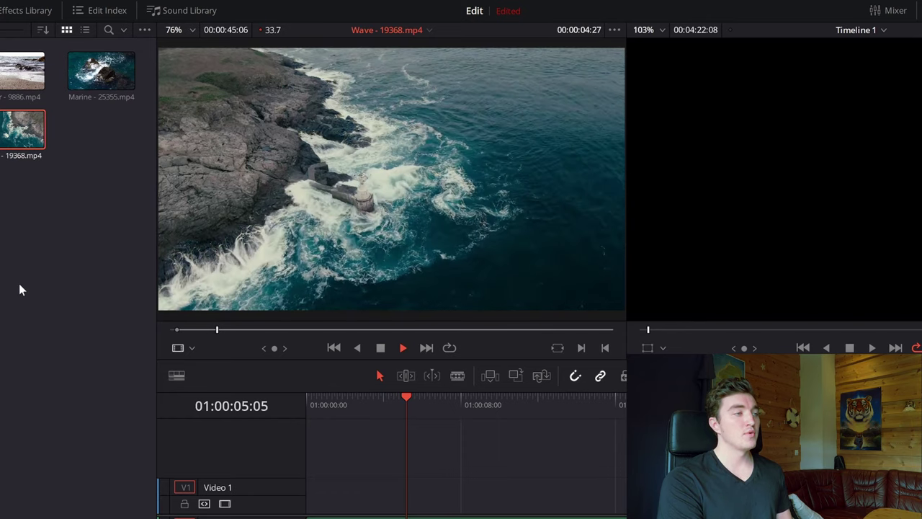
{"action": "key", "text": "space"}
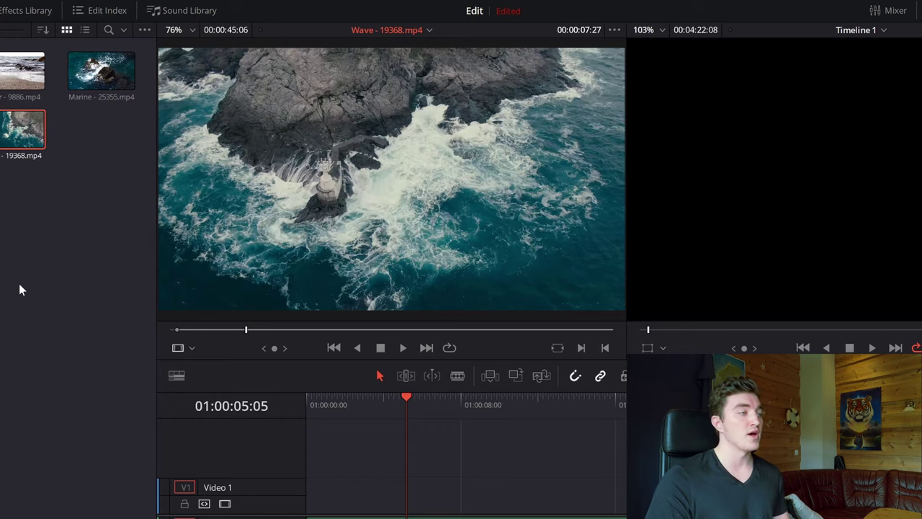
Step: Frame-step to set the Wave clip's out point, then drag it with its audio onto Timeline 1
{"action": "key", "text": "Left"}
{"action": "key", "text": "Left"}
{"action": "key", "text": "Left"}
{"action": "key", "text": "Left"}
{"action": "key", "text": "Left"}
{"action": "key", "text": "Left"}
{"action": "key", "text": "Left"}
{"action": "key", "text": "Left"}
{"action": "key", "text": "Left"}
{"action": "key", "text": "Left"}
{"action": "key", "text": "Left"}
{"action": "key", "text": "Left"}
{"action": "key", "text": "Left"}
{"action": "key", "text": "Left"}
{"action": "key", "text": "Left"}
{"action": "key", "text": "Left"}
{"action": "key", "text": "Left"}
{"action": "key", "text": "Left"}
{"action": "key", "text": "Left"}
{"action": "key", "text": "Left"}
{"action": "key", "text": "Left"}
{"action": "key", "text": "Left"}
{"action": "key", "text": "Left"}
{"action": "key", "text": "Left"}
{"action": "key", "text": "Left"}
{"action": "key", "text": "Left"}
{"action": "key", "text": "Left"}
{"action": "key", "text": "Left"}
{"action": "key", "text": "Left"}
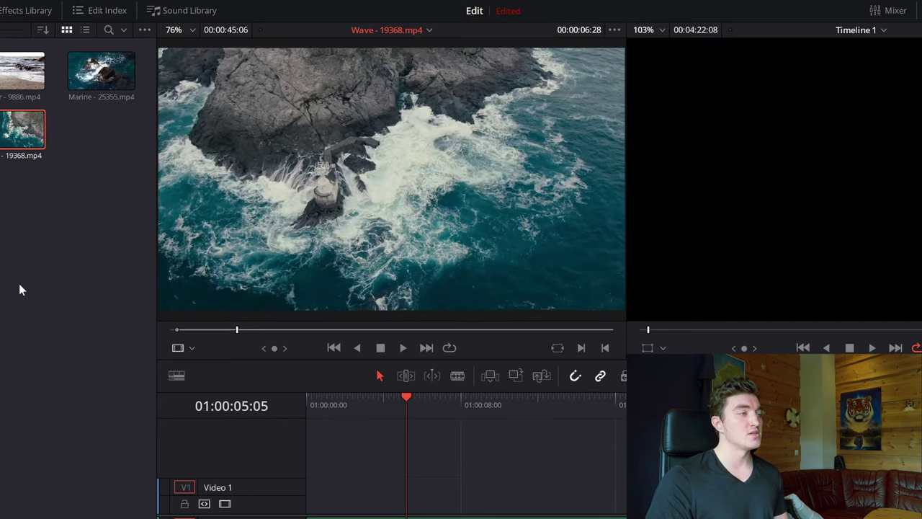
{"action": "key", "text": "Left"}
{"action": "key", "text": "Right"}
{"action": "key", "text": "Left"}
{"action": "key", "text": "Right"}
{"action": "key", "text": "Left"}
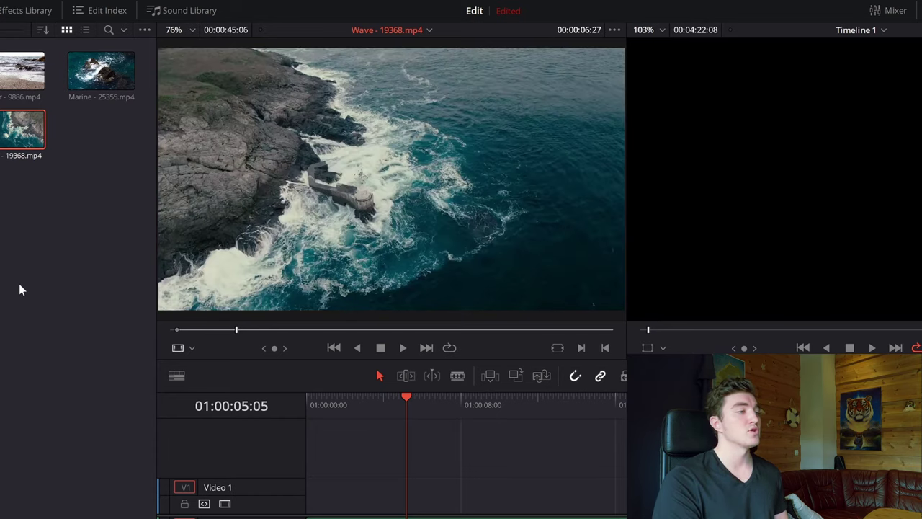
{"action": "key", "text": "o"}
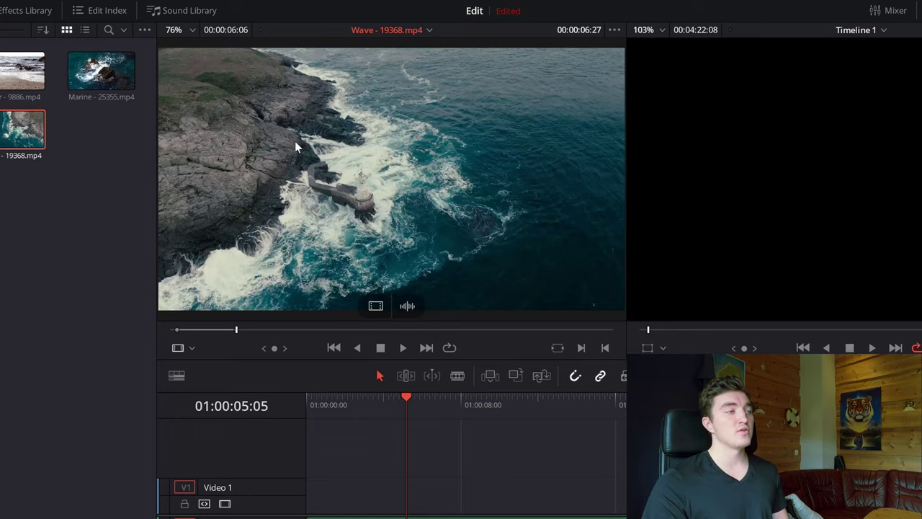
{"action": "left_click_drag", "start_coordinate": [309, 148], "coordinate": [362, 396]}
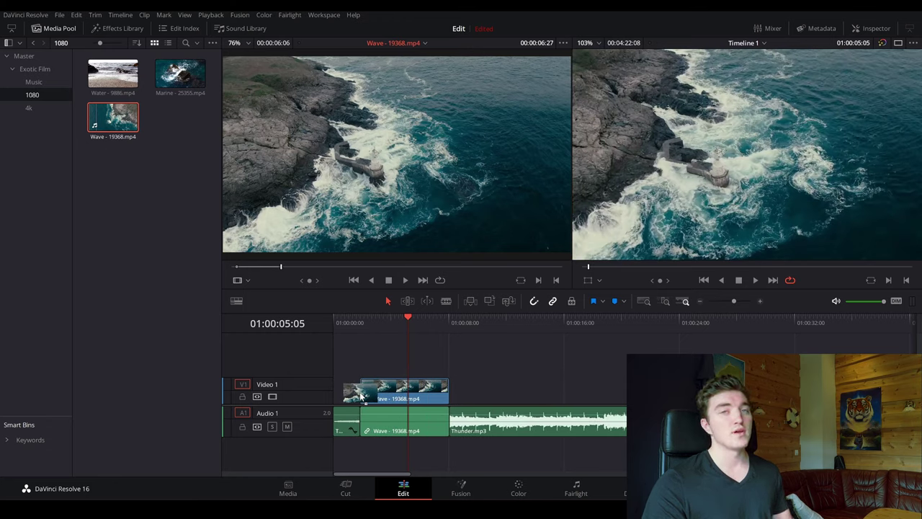
Step: Replace the Wave clip with a video-only copy on Video 1 at about 5 seconds, leaving Thunder.mp3 intact
{"action": "left_click_drag", "start_coordinate": [362, 397], "coordinate": [396, 189]}
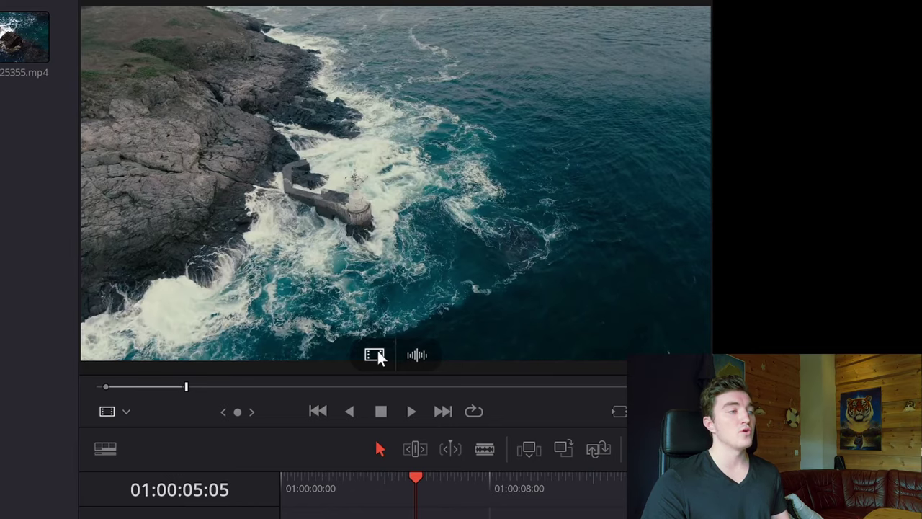
{"action": "left_click_drag", "start_coordinate": [374, 358], "coordinate": [416, 390]}
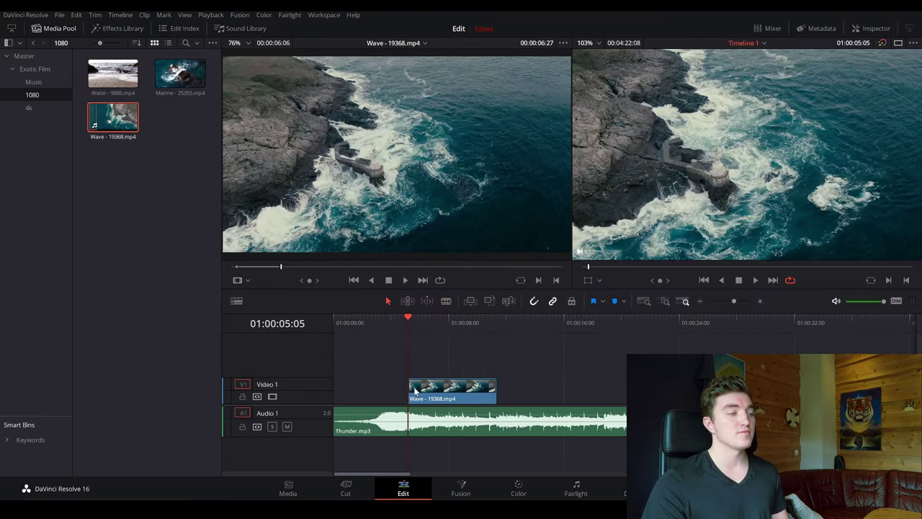
{"action": "mouse_move", "coordinate": [414, 322]}
{"action": "left_mouse_down"}
{"action": "mouse_move", "coordinate": [496, 322]}
{"action": "mouse_move", "coordinate": [427, 328]}
{"action": "left_mouse_up"}
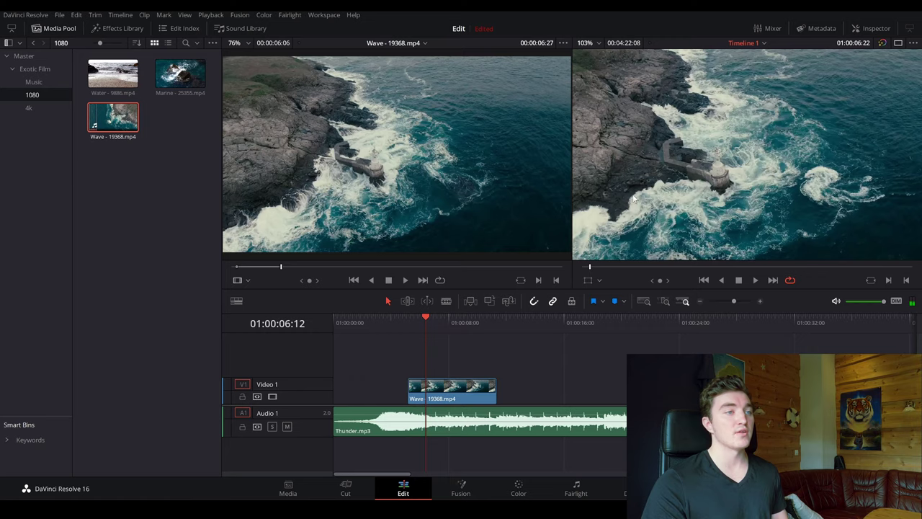
{"action": "left_click", "coordinate": [356, 325]}
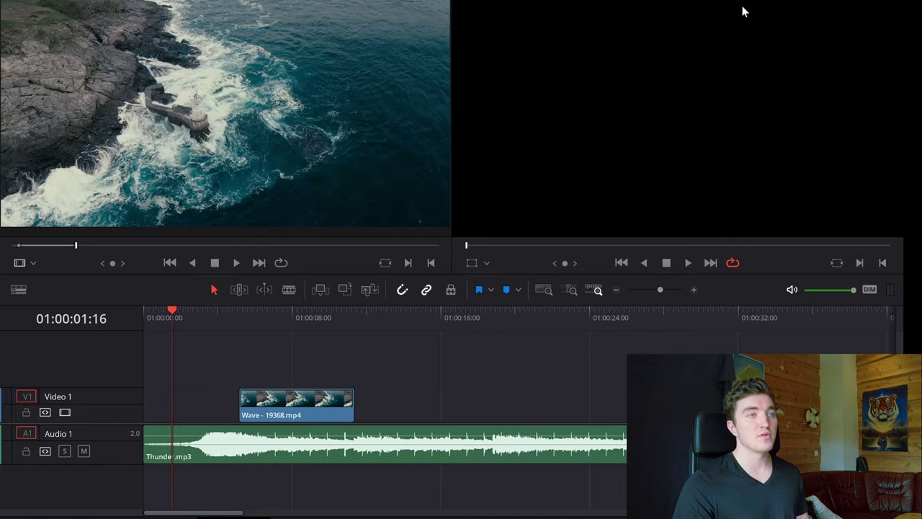
{"action": "left_click", "coordinate": [670, 263]}
{"action": "left_click", "coordinate": [173, 315]}
{"action": "key", "text": "space"}
{"action": "key", "text": "space"}
{"action": "key", "text": "j"}
{"action": "key", "text": "space"}
{"action": "key", "text": "space"}
{"action": "key", "text": "space"}
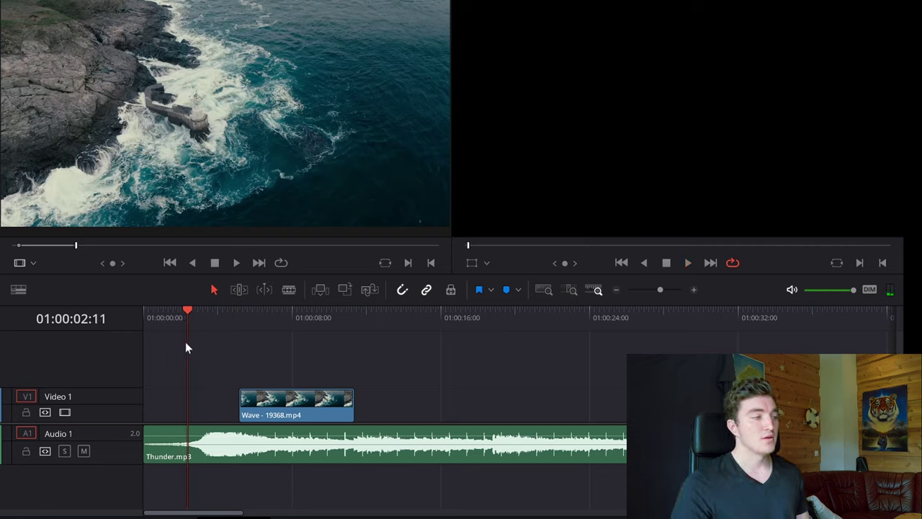
{"action": "left_click_drag", "start_coordinate": [170, 312], "coordinate": [164, 313]}
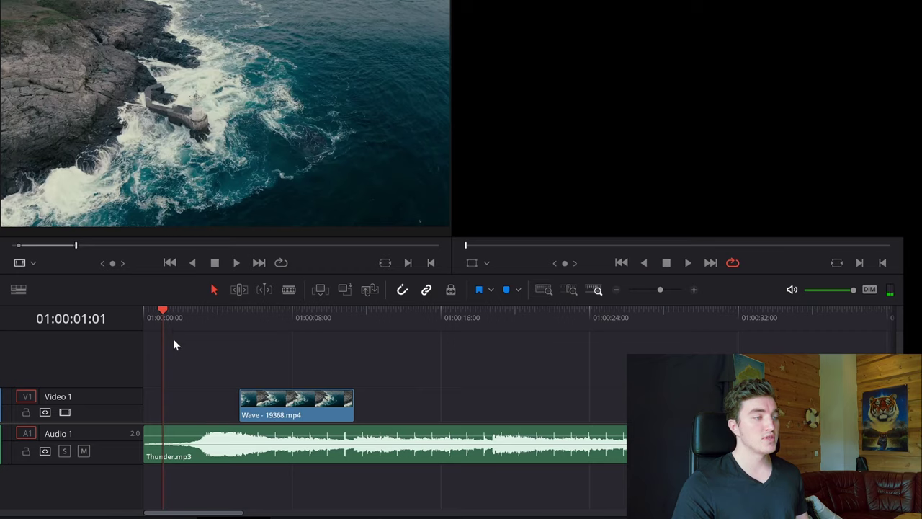
{"action": "key", "text": "space"}
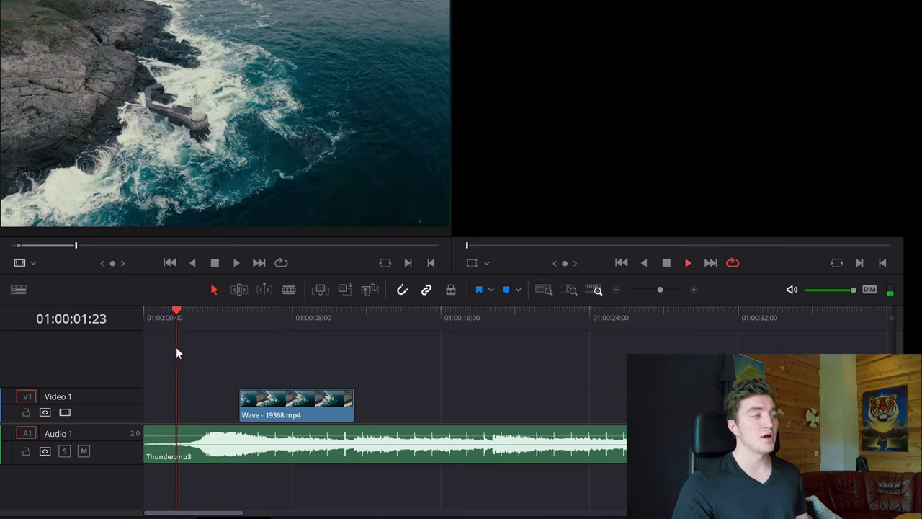
{"action": "key", "text": "space"}
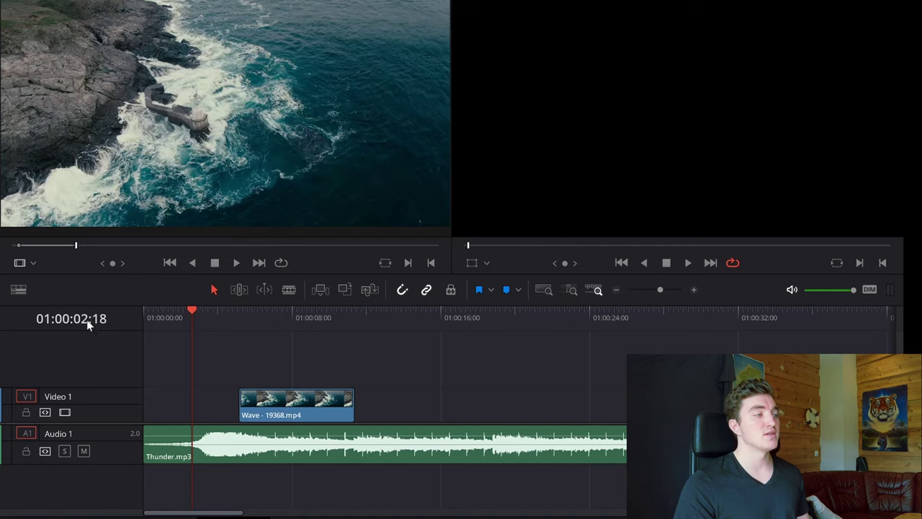
{"action": "left_click", "coordinate": [186, 312]}
{"action": "left_click_drag", "start_coordinate": [179, 308], "coordinate": [239, 328]}
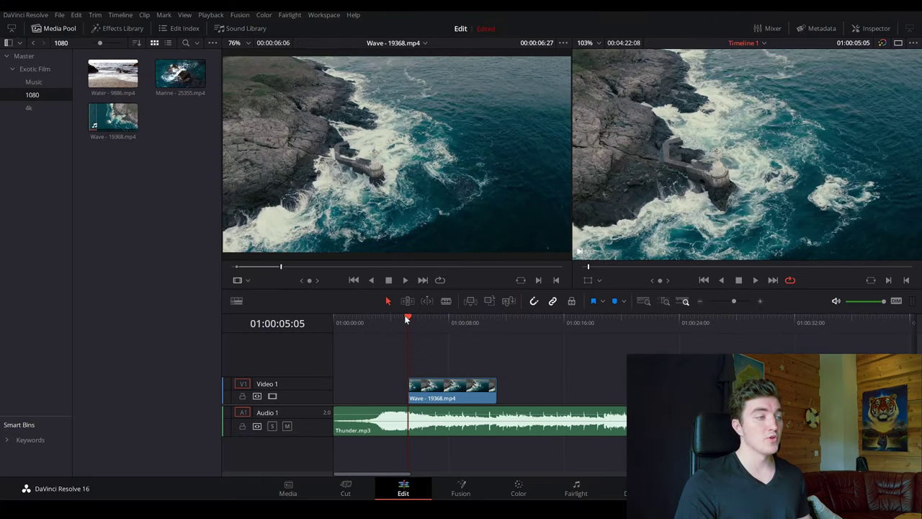
{"action": "left_click_drag", "start_coordinate": [410, 315], "coordinate": [320, 318]}
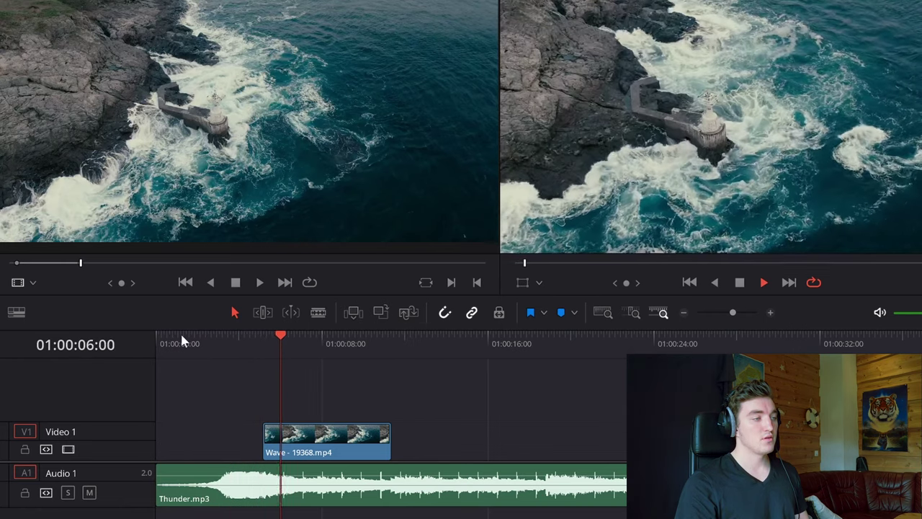
{"action": "left_click_drag", "start_coordinate": [180, 335], "coordinate": [142, 331]}
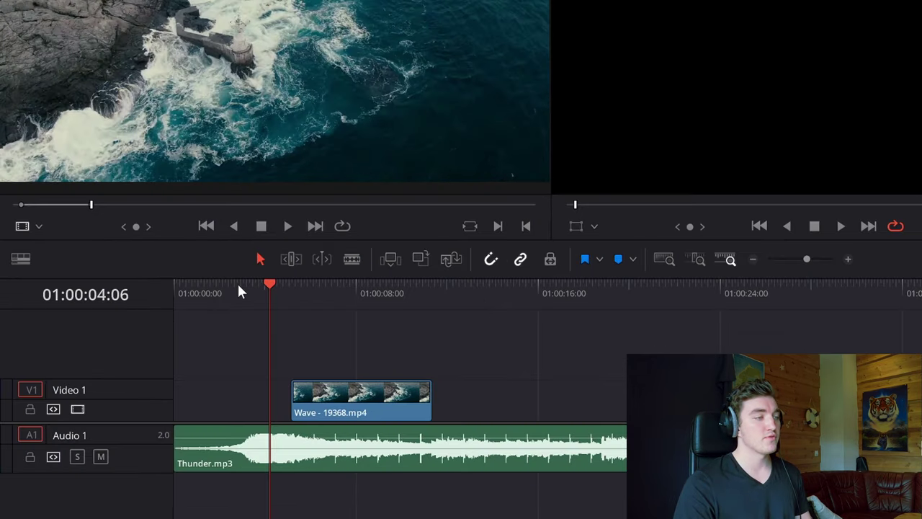
{"action": "left_click", "coordinate": [240, 287]}
Step: Park the playhead at 01:00:03:25, where the thunder swells, and slide the Wave clip toward it
{"action": "key", "text": "space"}
{"action": "key", "text": "space"}
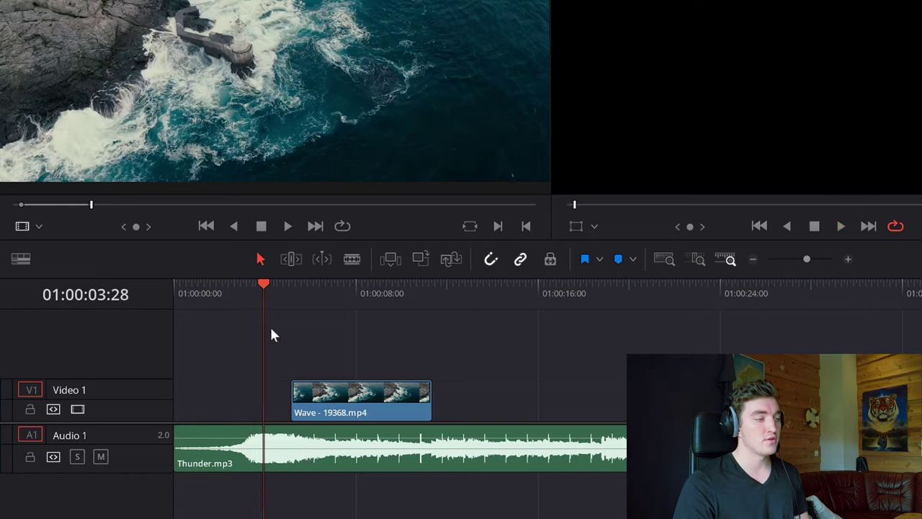
{"action": "key", "text": "Left"}
{"action": "key", "text": "Left"}
{"action": "key", "text": "Left"}
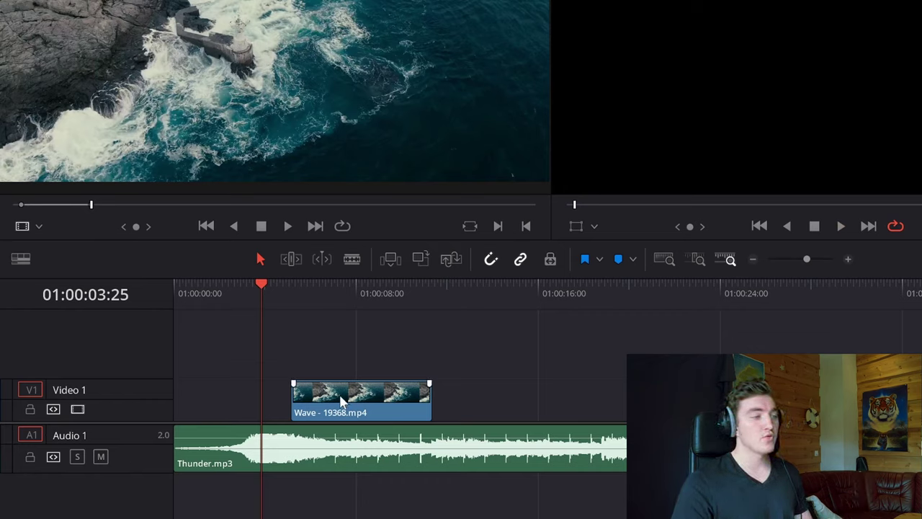
{"action": "left_click_drag", "start_coordinate": [342, 401], "coordinate": [402, 406]}
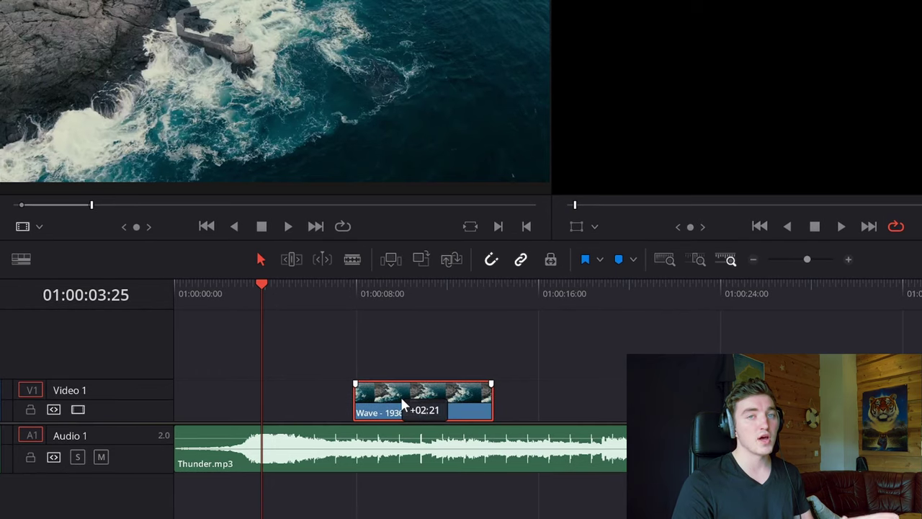
{"action": "left_click_drag", "start_coordinate": [403, 400], "coordinate": [320, 400]}
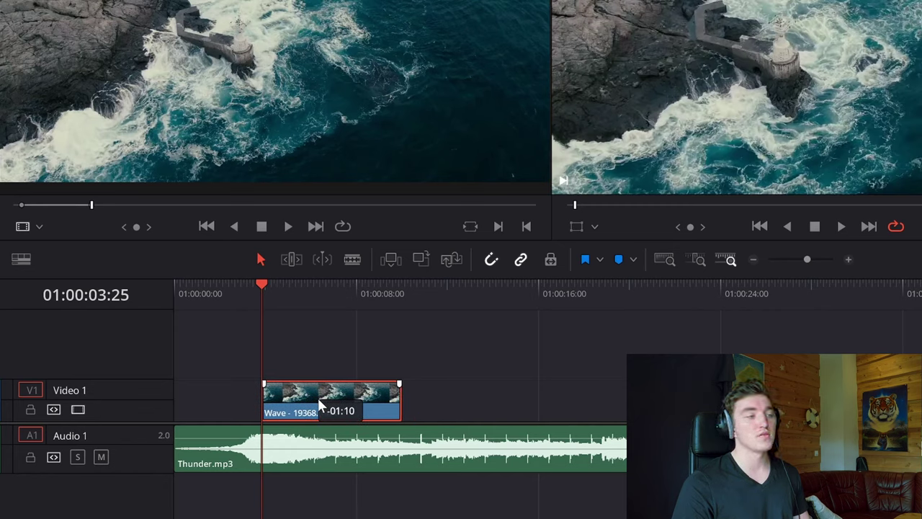
{"action": "left_click_drag", "start_coordinate": [319, 406], "coordinate": [319, 405]}
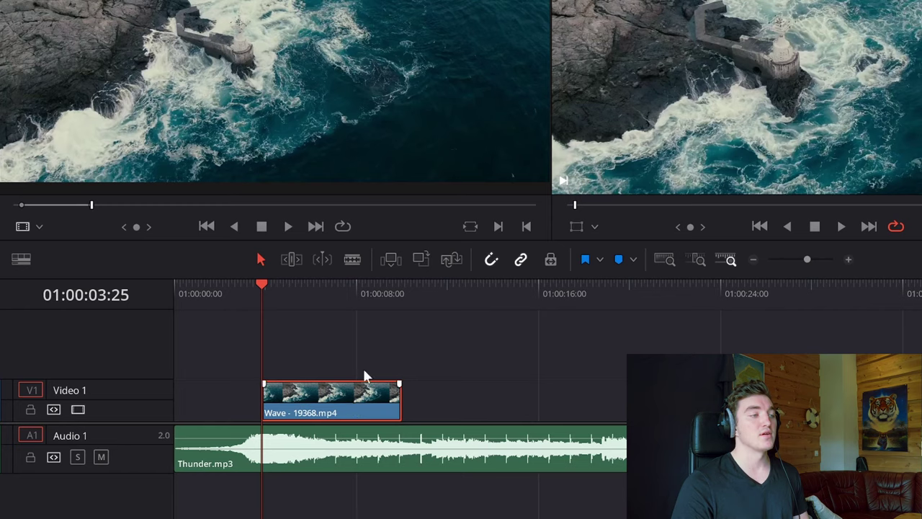
Step: Toggle snapping off and on to snap the Wave clip's start to the playhead, then play from the start
{"action": "left_click", "coordinate": [489, 263]}
{"action": "left_click_drag", "start_coordinate": [335, 406], "coordinate": [408, 401]}
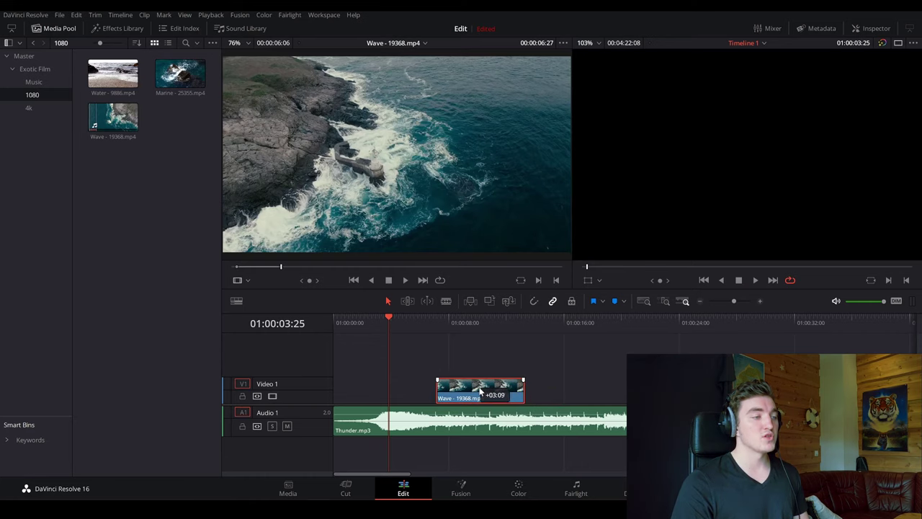
{"action": "left_click_drag", "start_coordinate": [481, 392], "coordinate": [435, 396]}
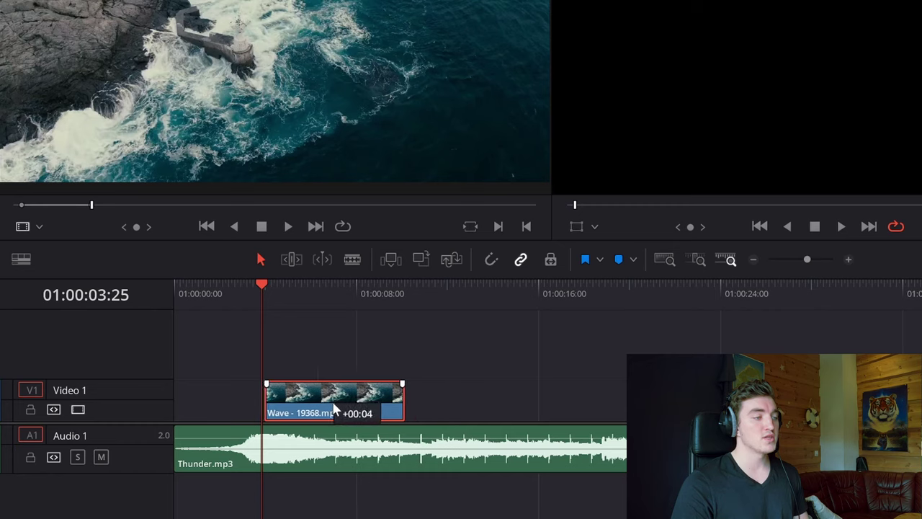
{"action": "left_click_drag", "start_coordinate": [334, 408], "coordinate": [395, 400]}
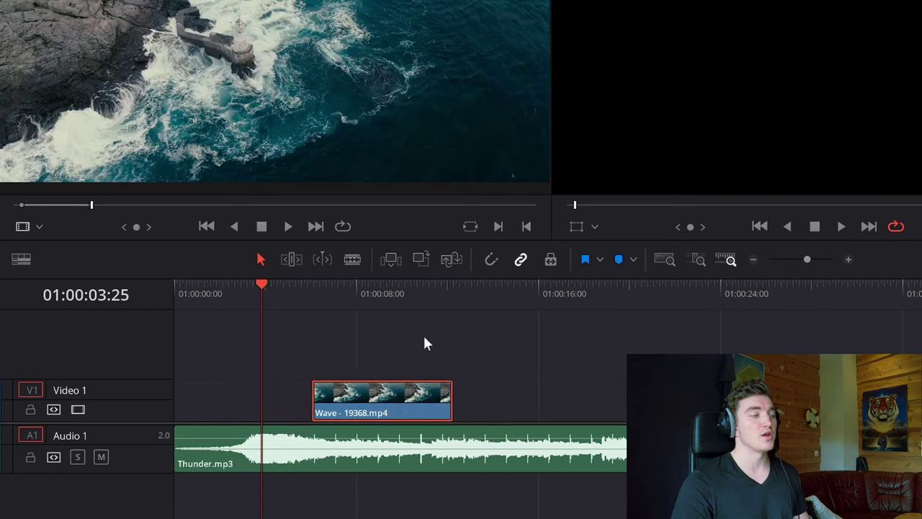
{"action": "left_click", "coordinate": [492, 264]}
{"action": "left_click_drag", "start_coordinate": [393, 406], "coordinate": [355, 407]}
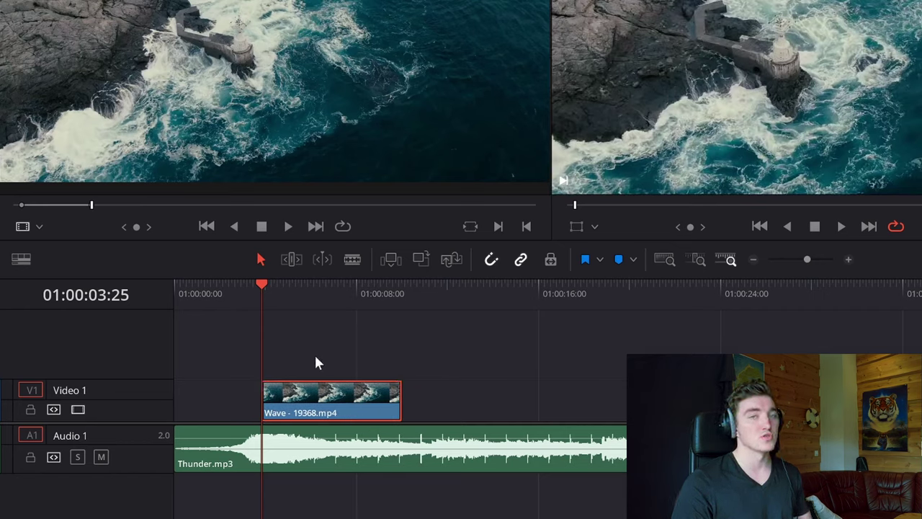
{"action": "left_click_drag", "start_coordinate": [230, 288], "coordinate": [174, 288]}
{"action": "key", "text": "space"}
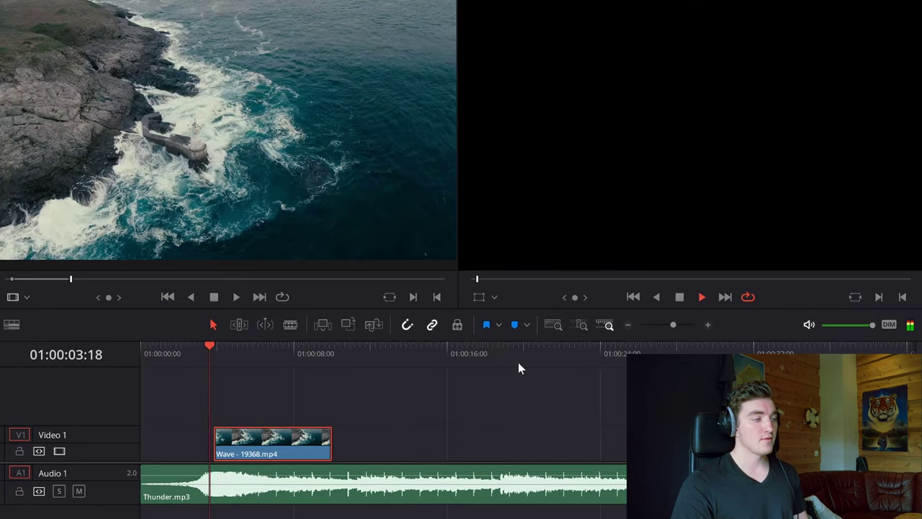
{"action": "key", "text": "space"}
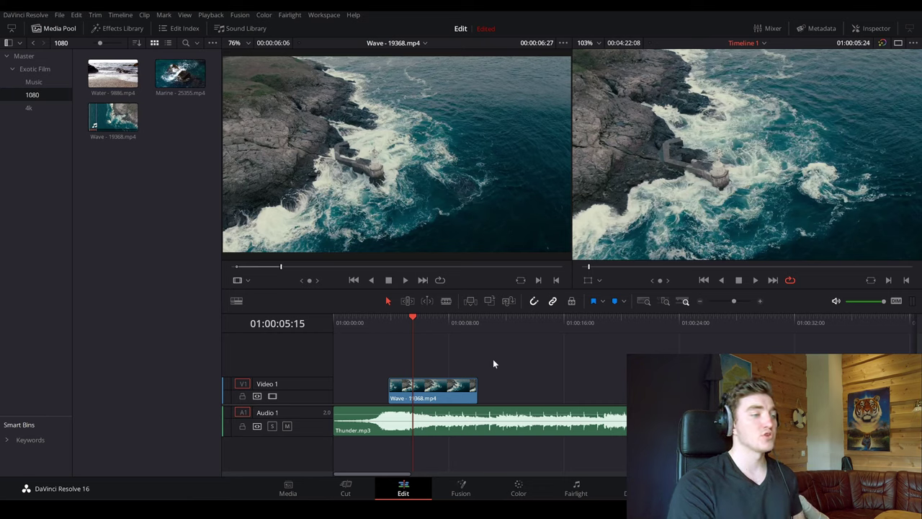
{"action": "left_click", "coordinate": [389, 320]}
{"action": "key", "text": "space"}
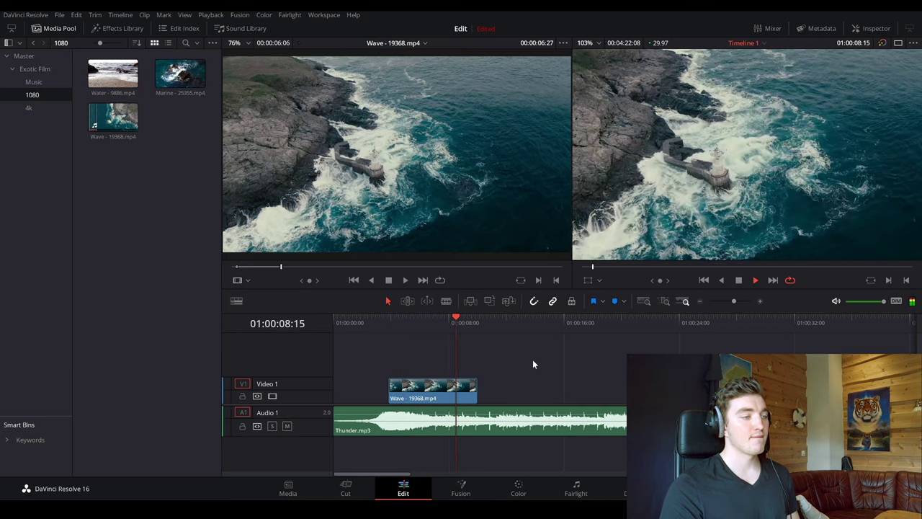
{"action": "key", "text": "space"}
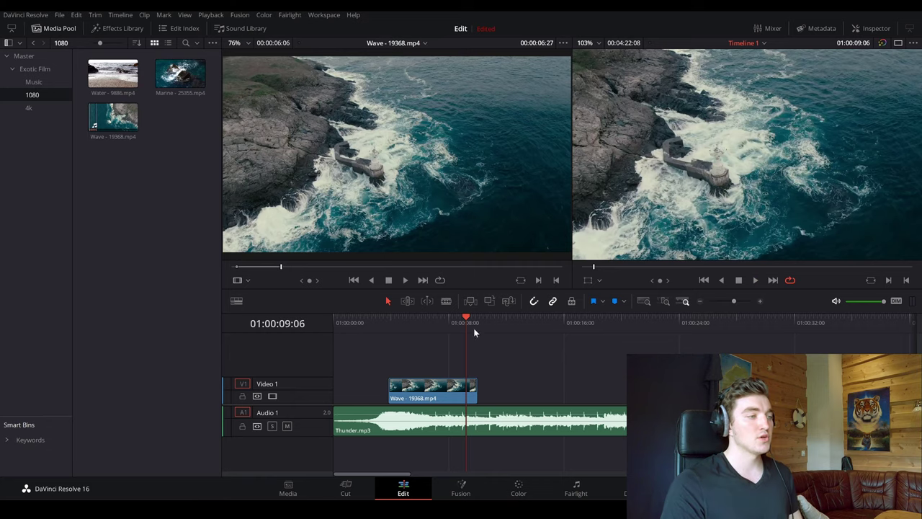
{"action": "left_click", "coordinate": [428, 318]}
{"action": "key", "text": "space"}
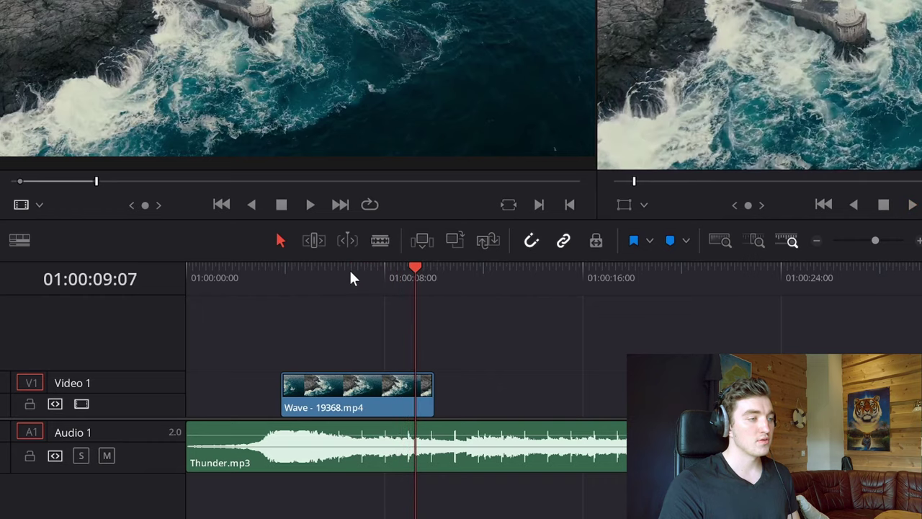
{"action": "left_click", "coordinate": [351, 273]}
{"action": "key", "text": "space"}
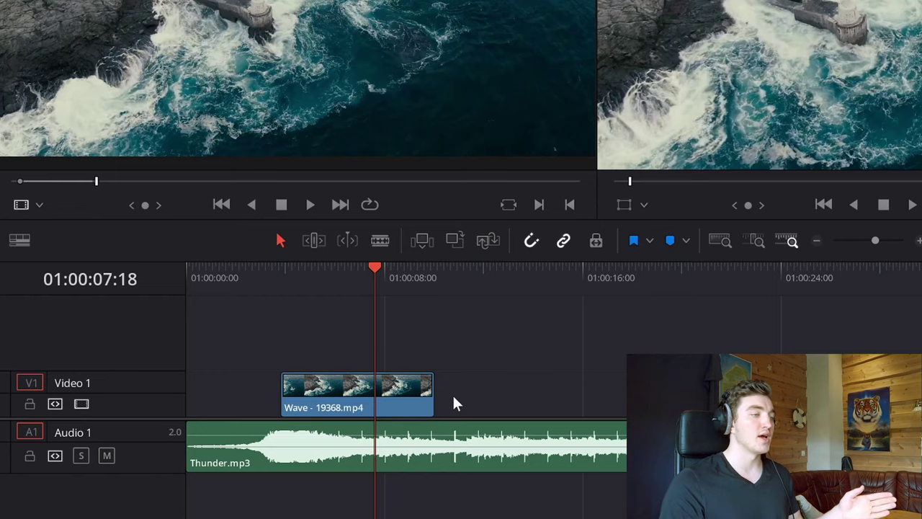
{"action": "key", "text": "Left"}
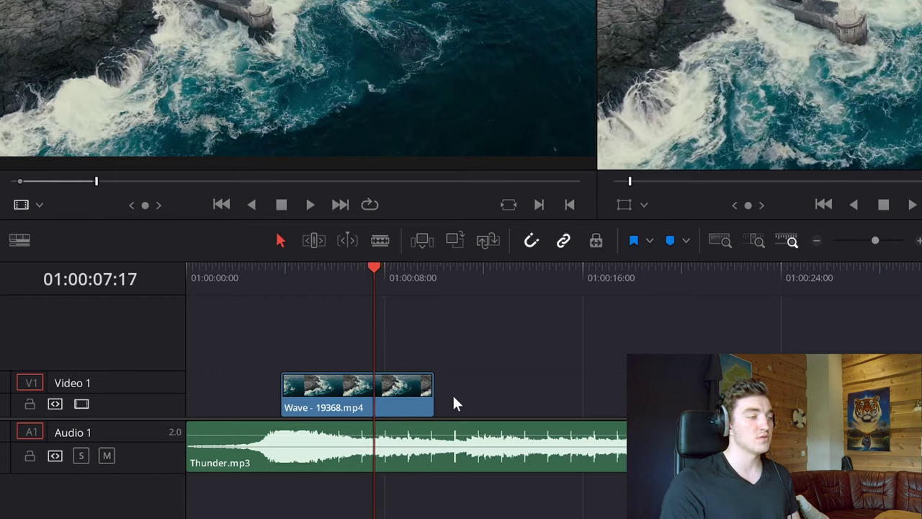
{"action": "key", "text": "Left"}
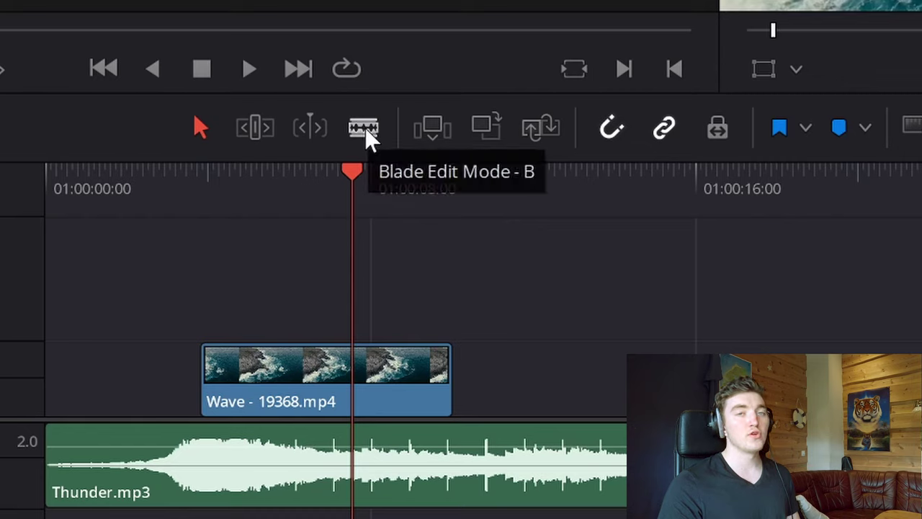
Step: Blade the Wave clip at 01:00:07:16, delete the later piece, and play back the new ending
{"action": "key", "text": "b"}
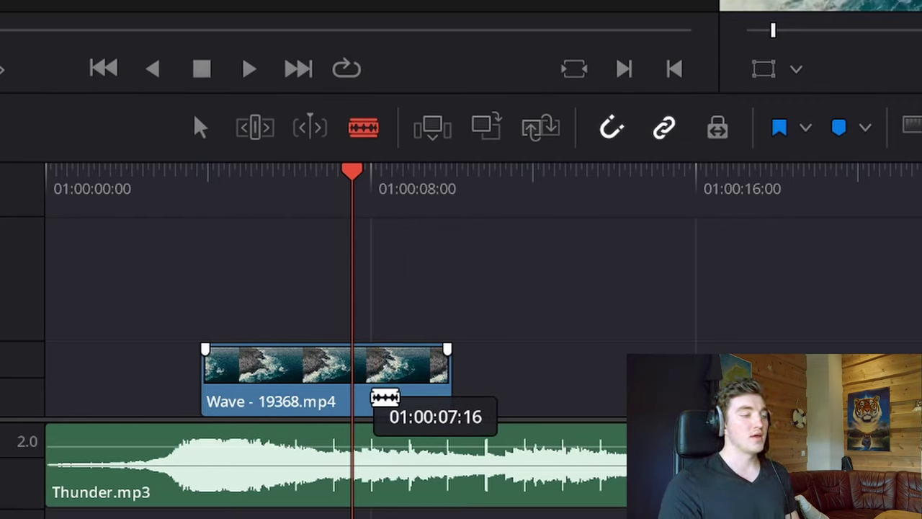
{"action": "left_click", "coordinate": [375, 400]}
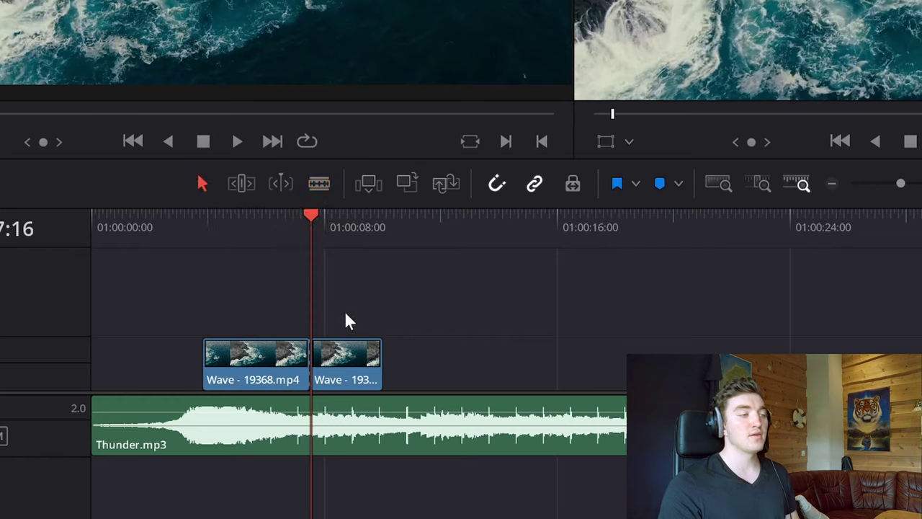
{"action": "left_click", "coordinate": [353, 359]}
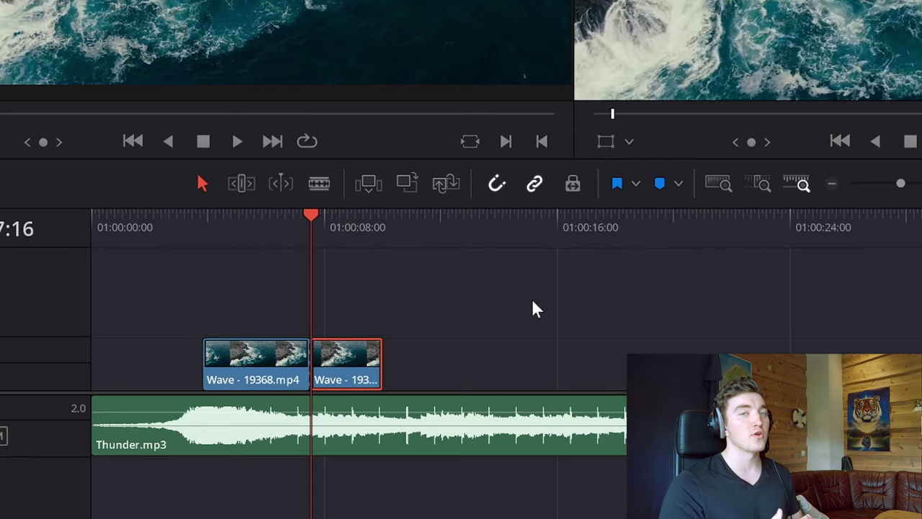
{"action": "key", "text": "Delete"}
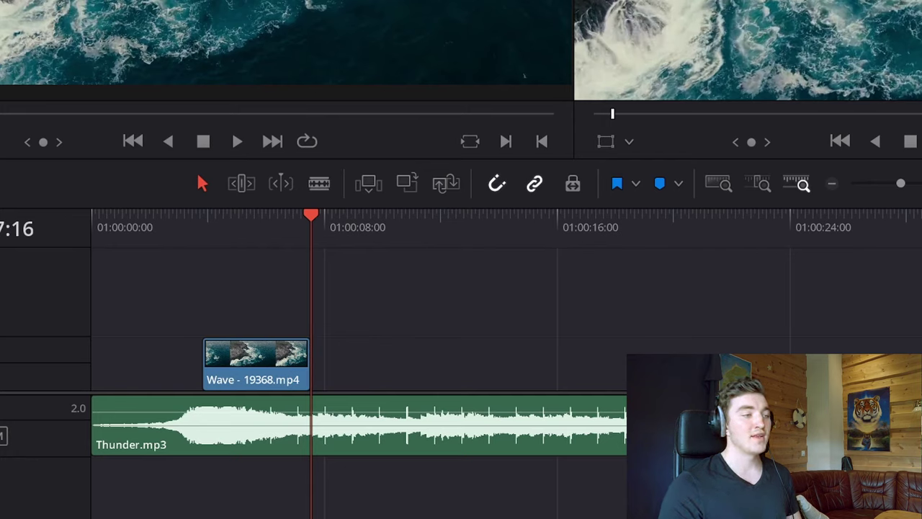
{"action": "left_click", "coordinate": [274, 217]}
{"action": "key", "text": "space"}
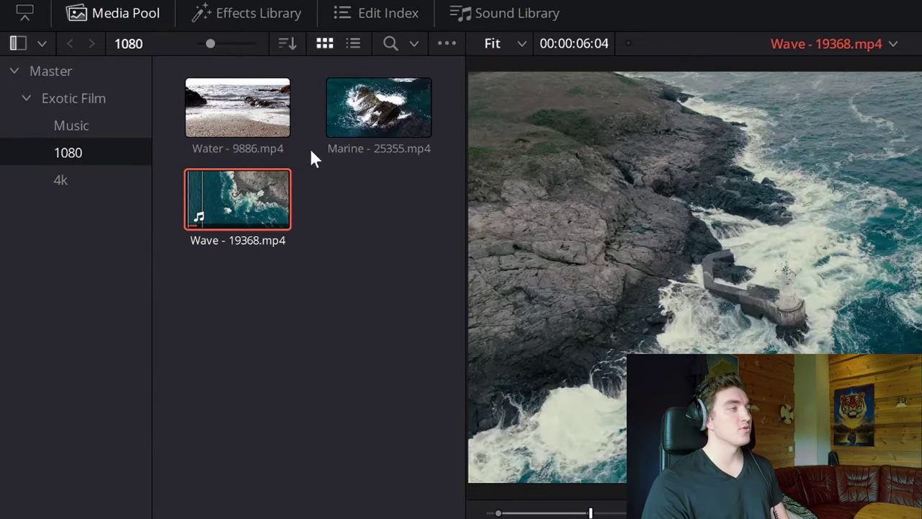
Step: Load Marine - 25355.mp4, skim and play it, and set its out point for a 00:00:03:06 section
{"action": "left_click", "coordinate": [389, 107]}
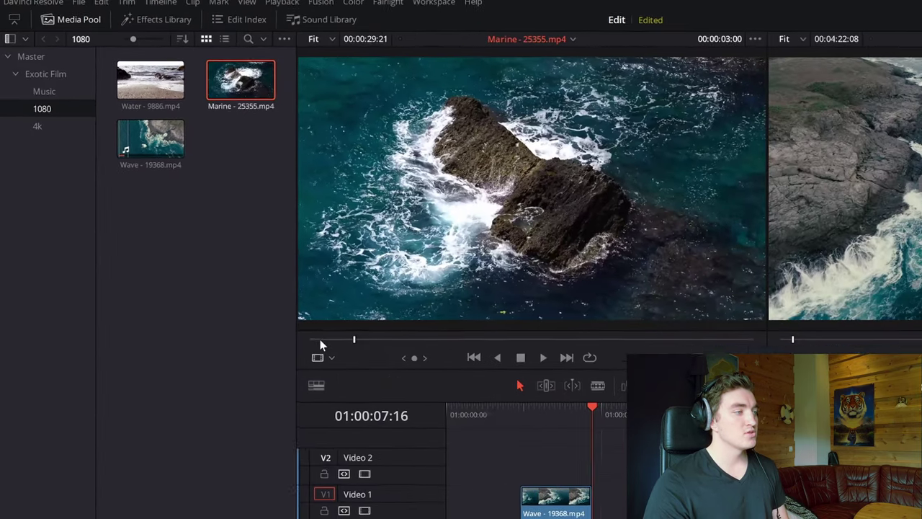
{"action": "left_click_drag", "start_coordinate": [461, 465], "coordinate": [648, 453]}
{"action": "left_click_drag", "start_coordinate": [505, 336], "coordinate": [313, 342]}
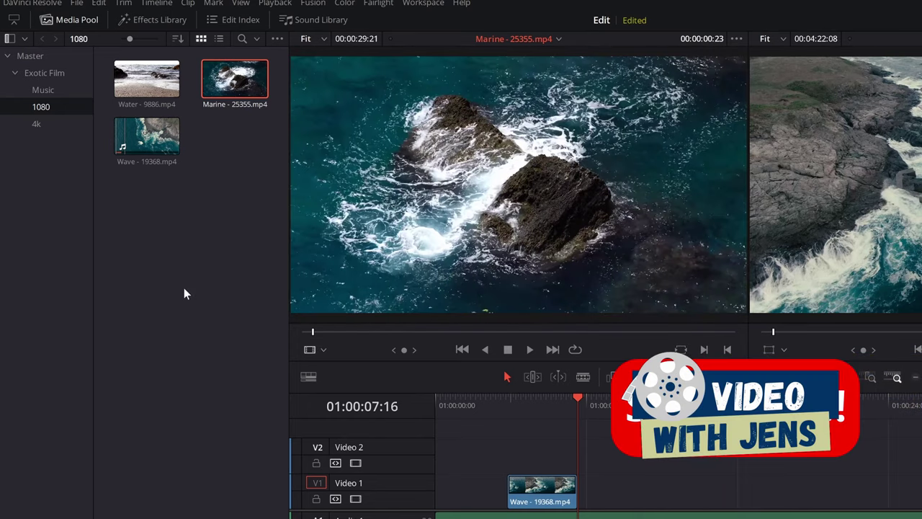
{"action": "key", "text": "space"}
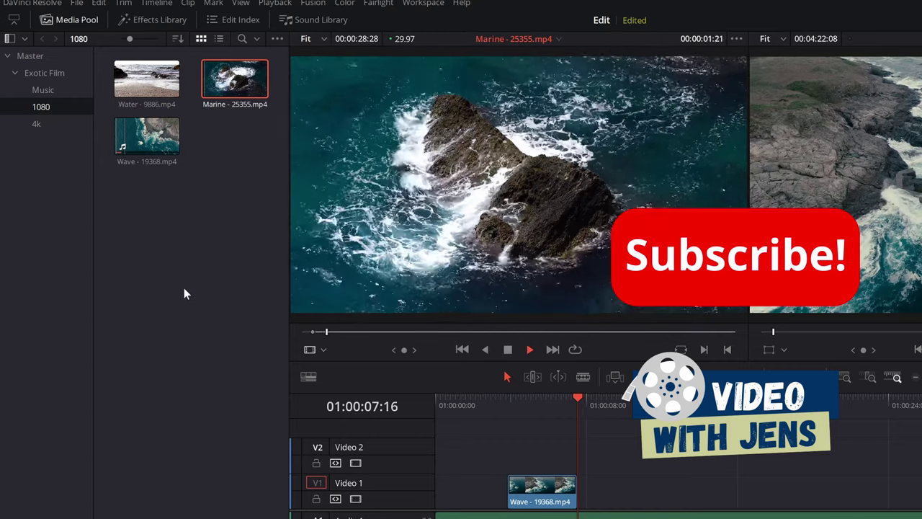
{"action": "key", "text": "o"}
{"action": "key", "text": "space"}
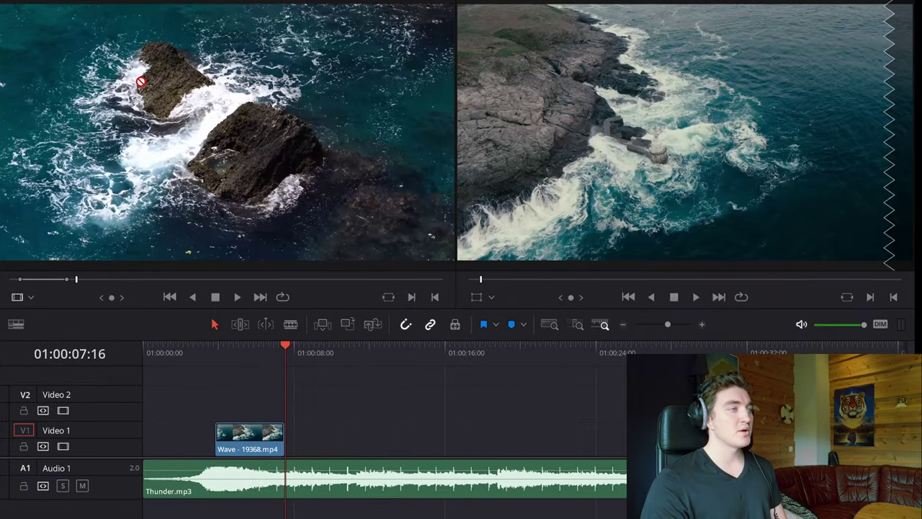
Step: Undo a misplaced drop, then Append at End to put the Marine section after the Wave clip
{"action": "left_click_drag", "start_coordinate": [194, 166], "coordinate": [308, 446]}
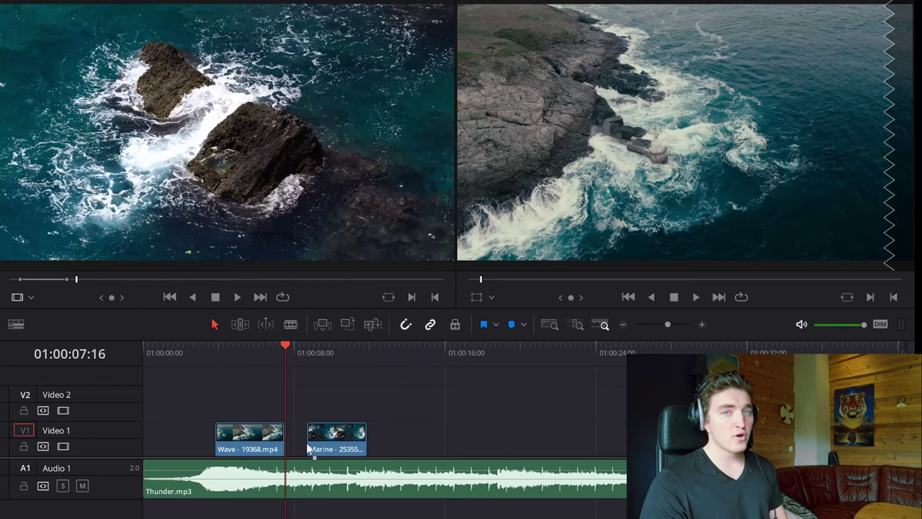
{"action": "key", "text": "ctrl+z"}
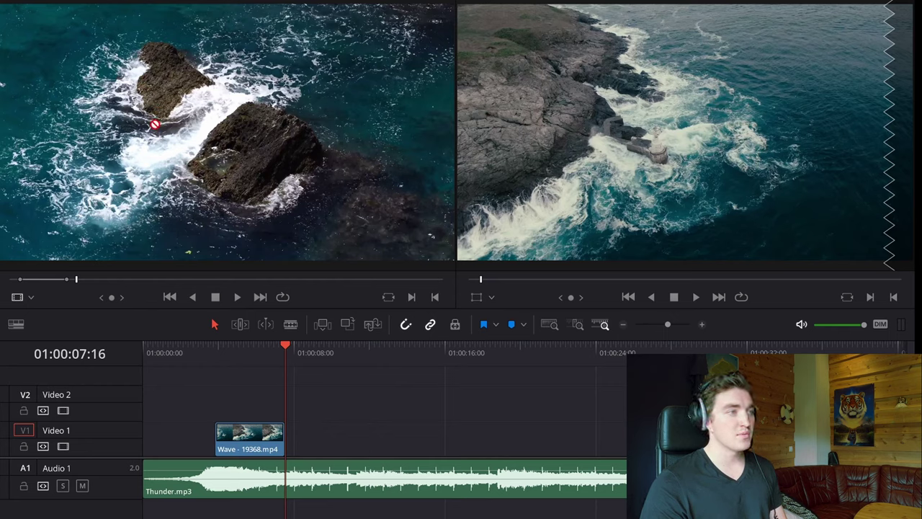
{"action": "left_click_drag", "start_coordinate": [157, 95], "coordinate": [860, 186]}
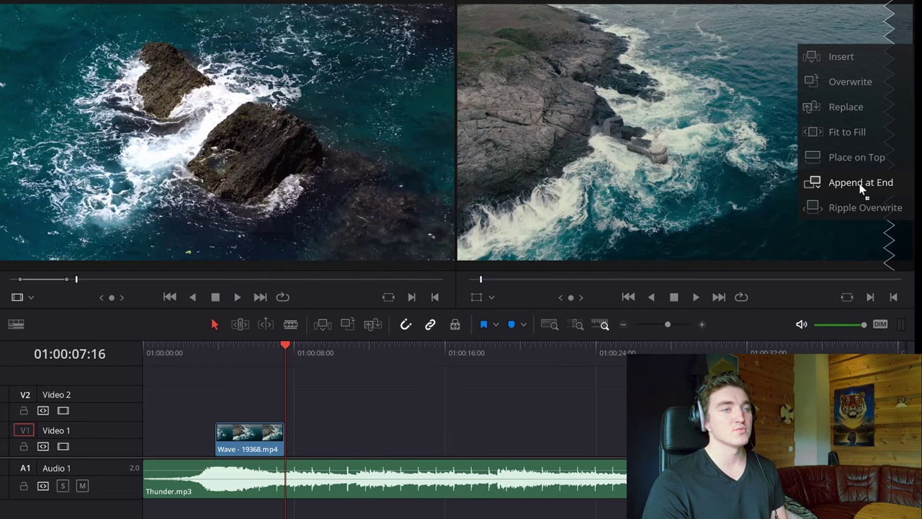
{"action": "left_click_drag", "start_coordinate": [862, 187], "coordinate": [862, 188]}
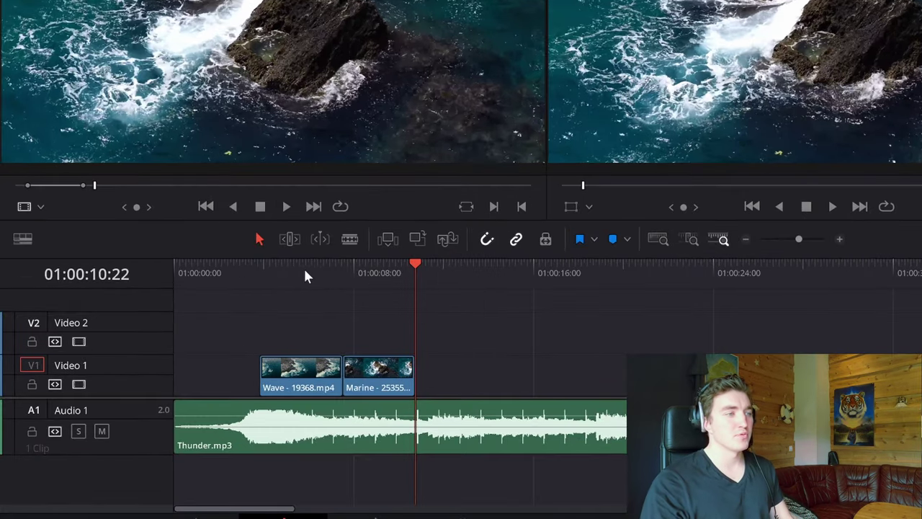
{"action": "left_click", "coordinate": [353, 263]}
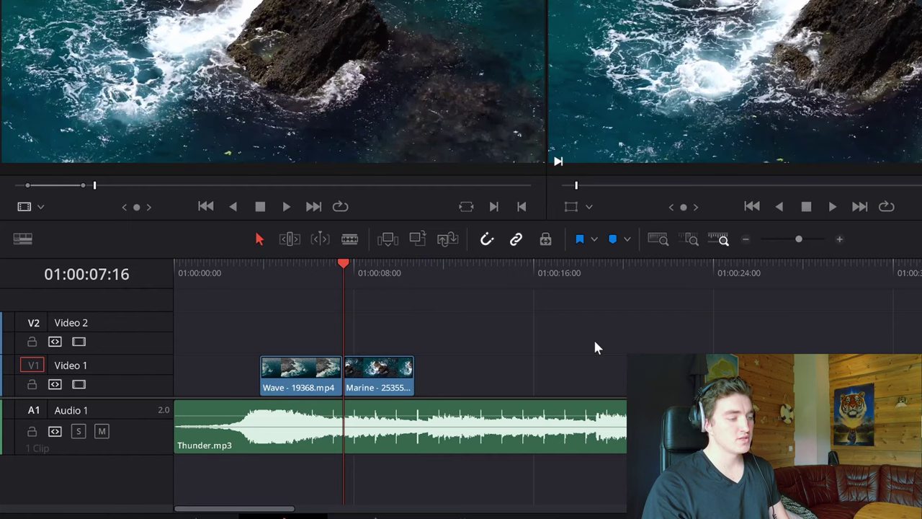
{"action": "key", "text": "space"}
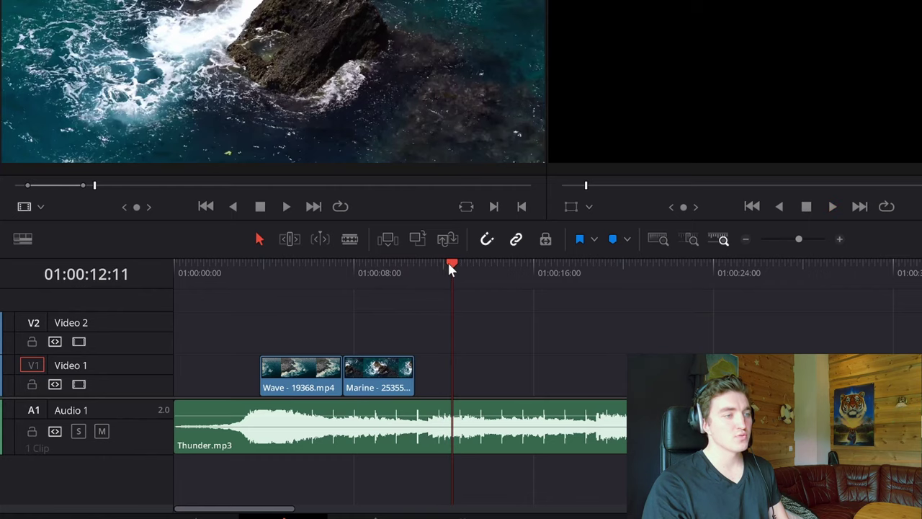
{"action": "left_click_drag", "start_coordinate": [450, 267], "coordinate": [414, 271]}
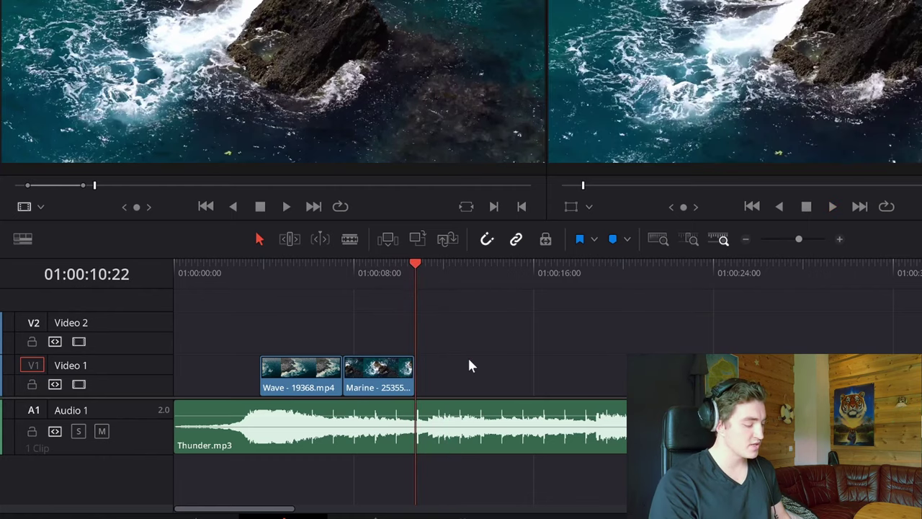
{"action": "key", "text": "ctrl+="}
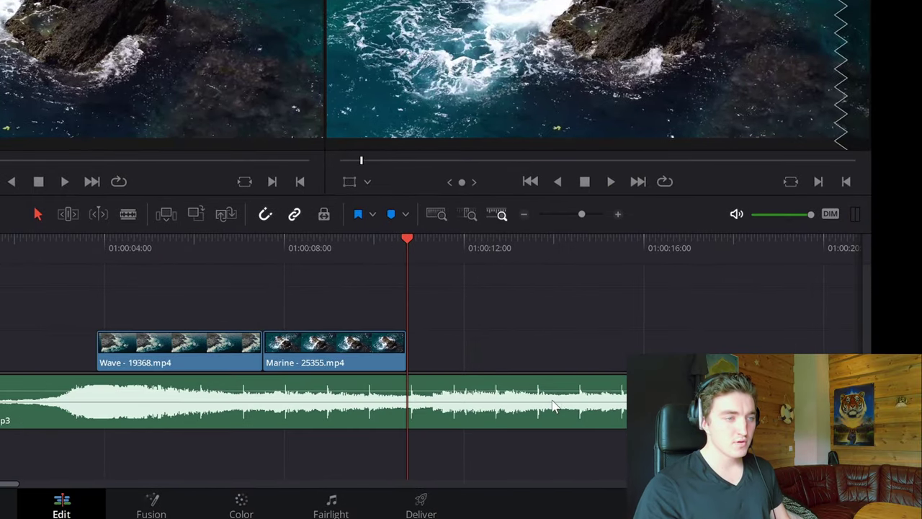
{"action": "key", "text": "space"}
{"action": "key", "text": "space"}
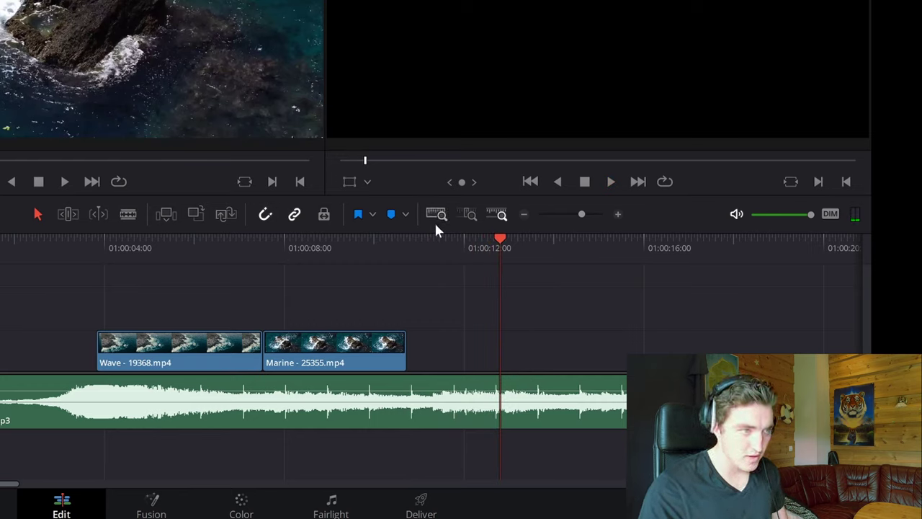
{"action": "left_click_drag", "start_coordinate": [444, 247], "coordinate": [407, 248]}
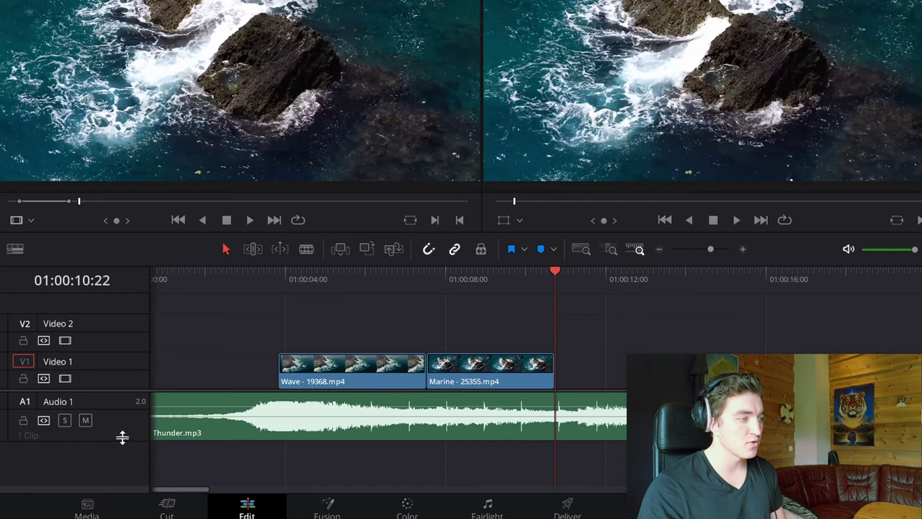
Step: Enlarge the Audio 1 waveform and park the playhead on the beat where Thunder.mp3 drops
{"action": "left_click_drag", "start_coordinate": [113, 438], "coordinate": [111, 459]}
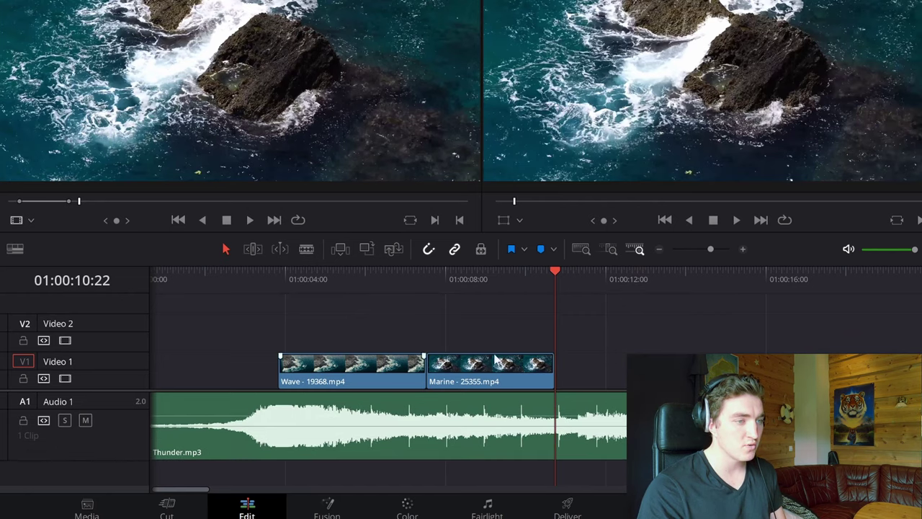
{"action": "key", "text": "space"}
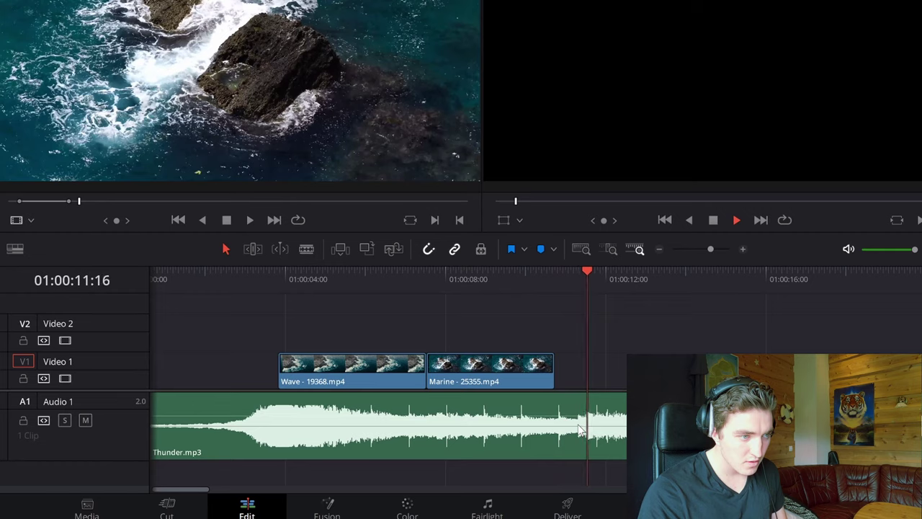
{"action": "left_click_drag", "start_coordinate": [575, 280], "coordinate": [579, 276]}
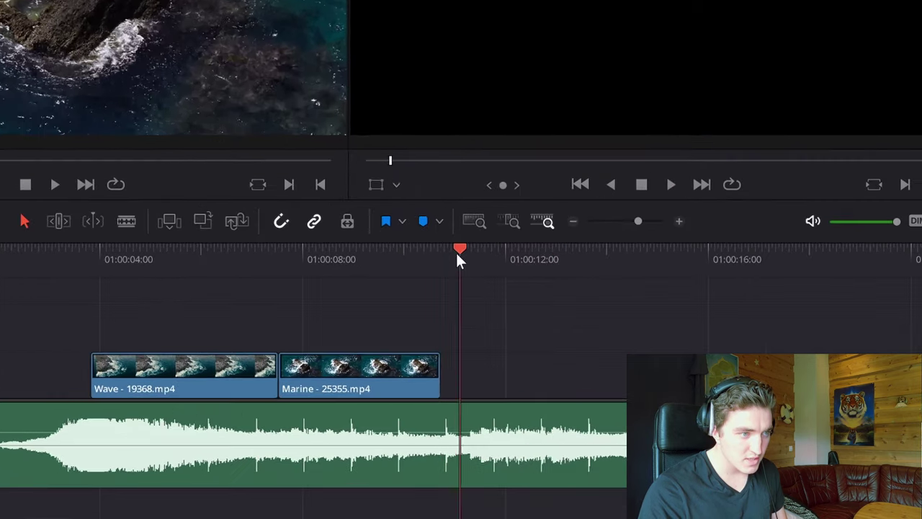
{"action": "left_click_drag", "start_coordinate": [473, 254], "coordinate": [471, 265]}
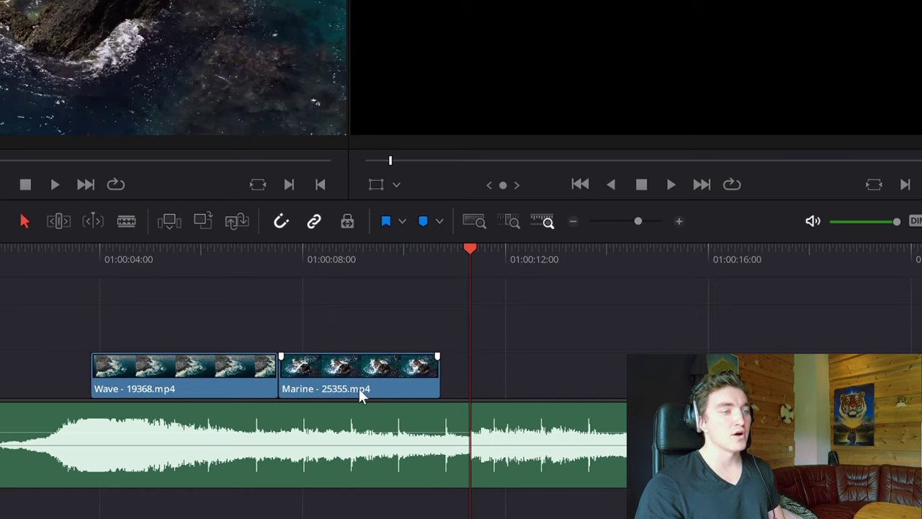
Step: Extend the Marine clip's end to the playhead and play back the lengthened ending
{"action": "left_click_drag", "start_coordinate": [433, 372], "coordinate": [457, 379]}
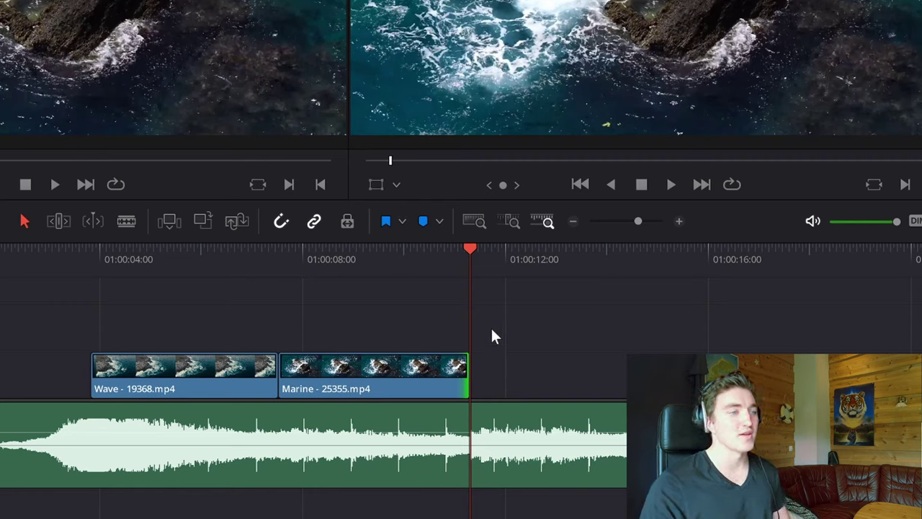
{"action": "left_click", "coordinate": [379, 261]}
{"action": "key", "text": "space"}
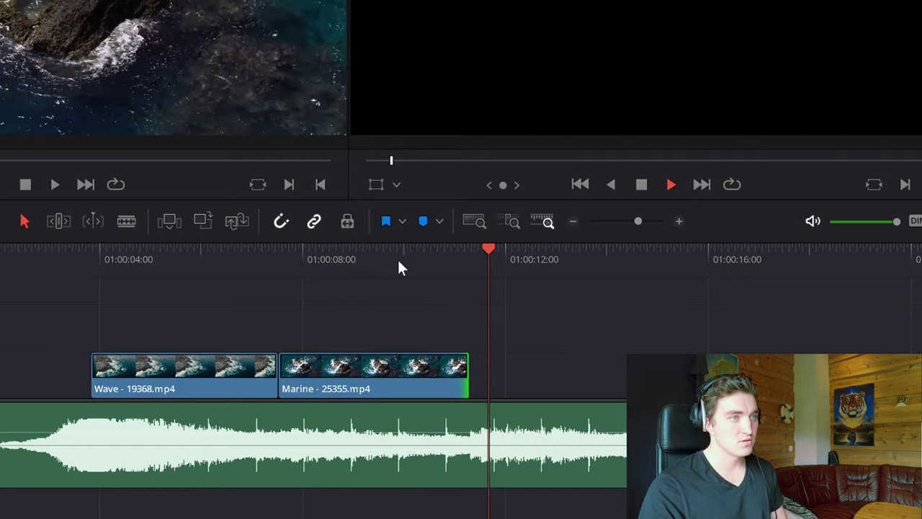
{"action": "key", "text": "space"}
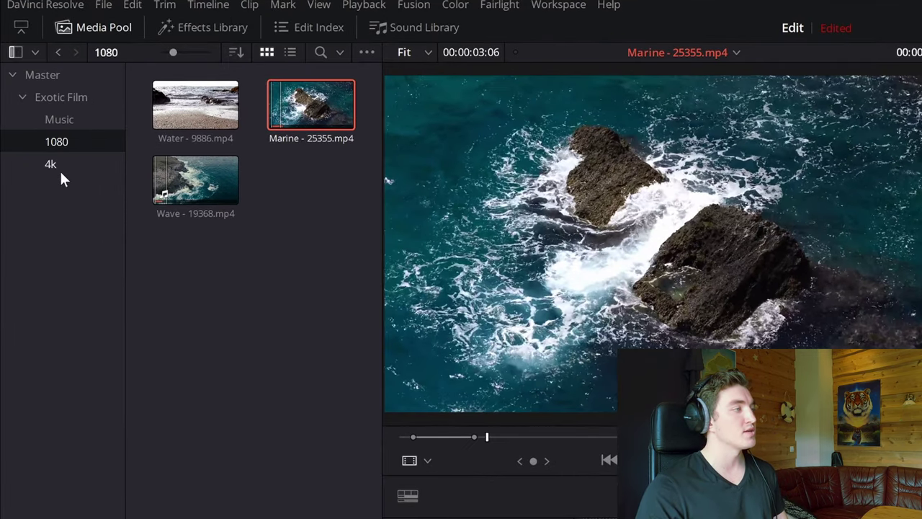
Step: Load Ocean - 28839.mp4 from the 4k bin into the source viewer and skim through it
{"action": "left_click", "coordinate": [53, 163]}
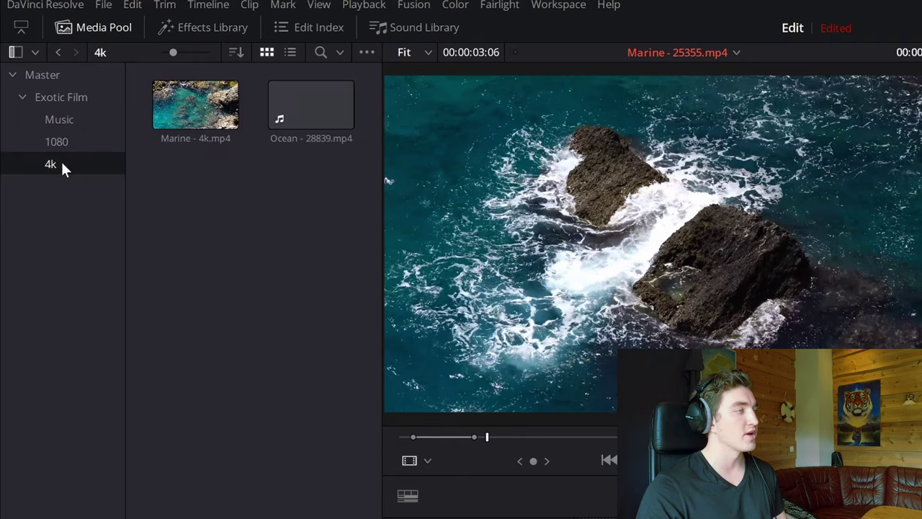
{"action": "double_click", "coordinate": [302, 103]}
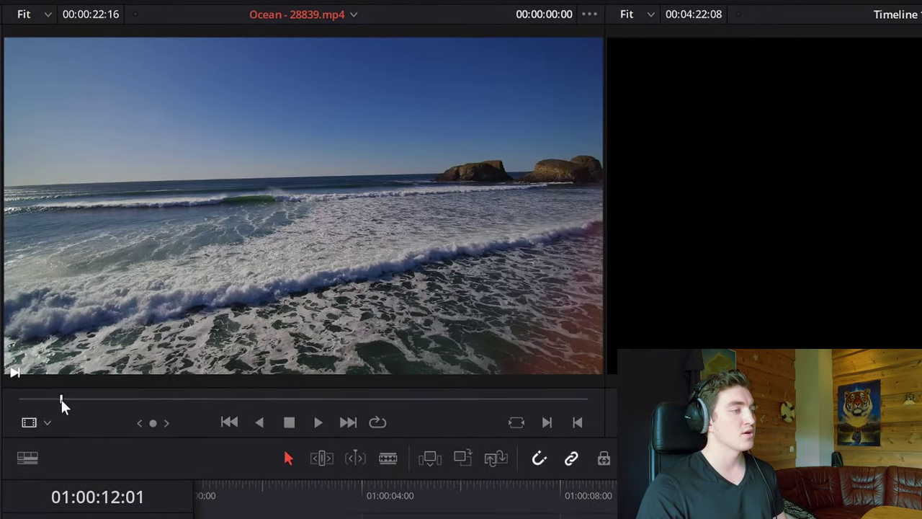
{"action": "left_click_drag", "start_coordinate": [61, 400], "coordinate": [29, 425]}
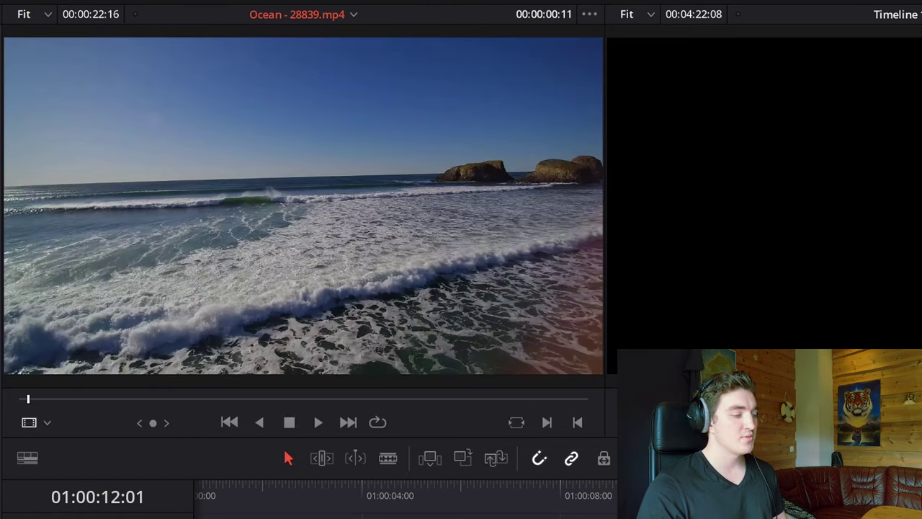
Step: Play the Ocean clip, stop on the chosen frame, and set the out point there
{"action": "key", "text": "space"}
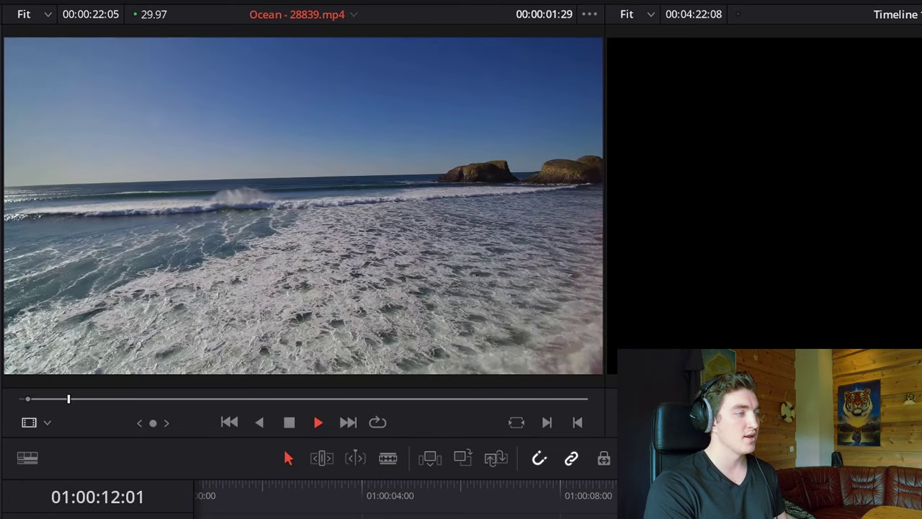
{"action": "key", "text": "space"}
{"action": "key", "text": "o"}
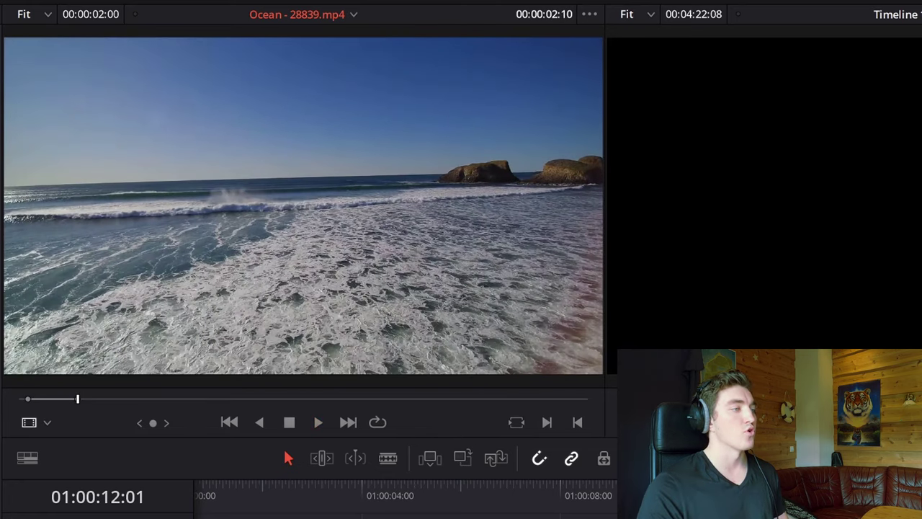
{"action": "mouse_move", "coordinate": [51, 330]}
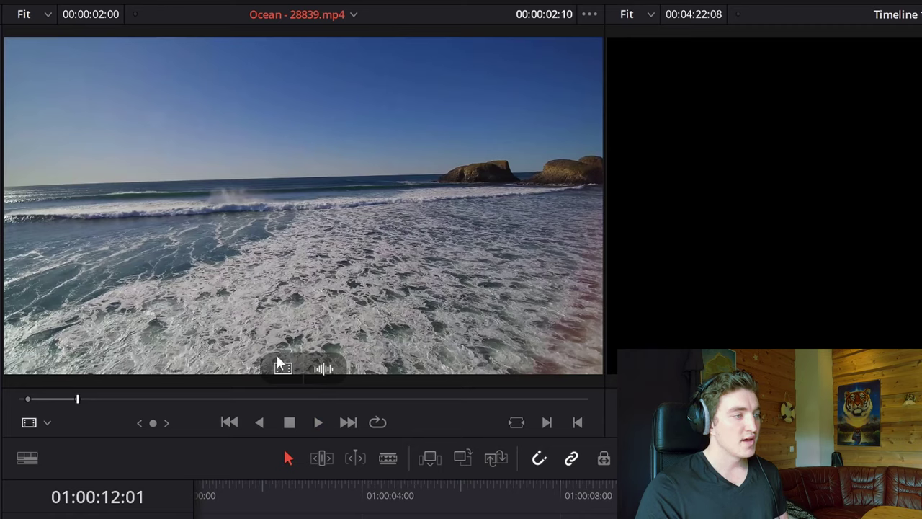
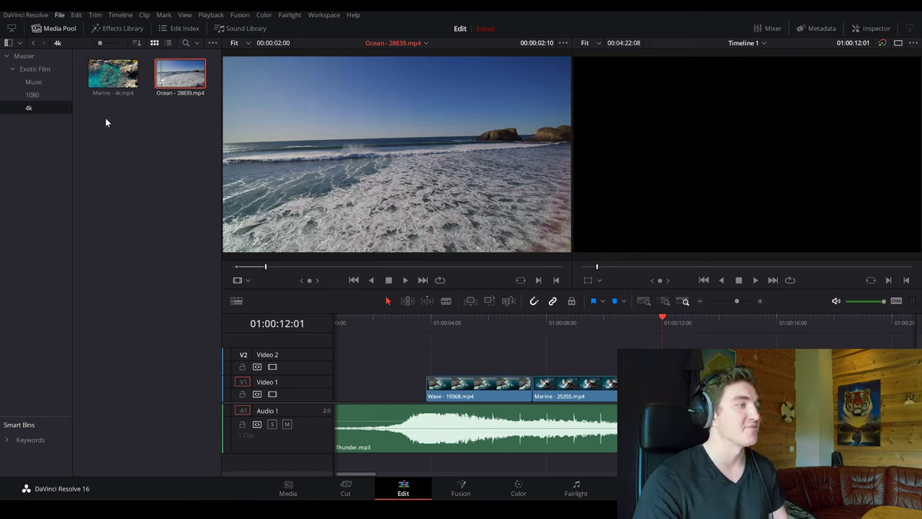
Step: Place Marine - 4k.mp4 on Video 1 after Marine - 25355, playhead near 01:00:09:24
{"action": "left_click_drag", "start_coordinate": [104, 76], "coordinate": [130, 93]}
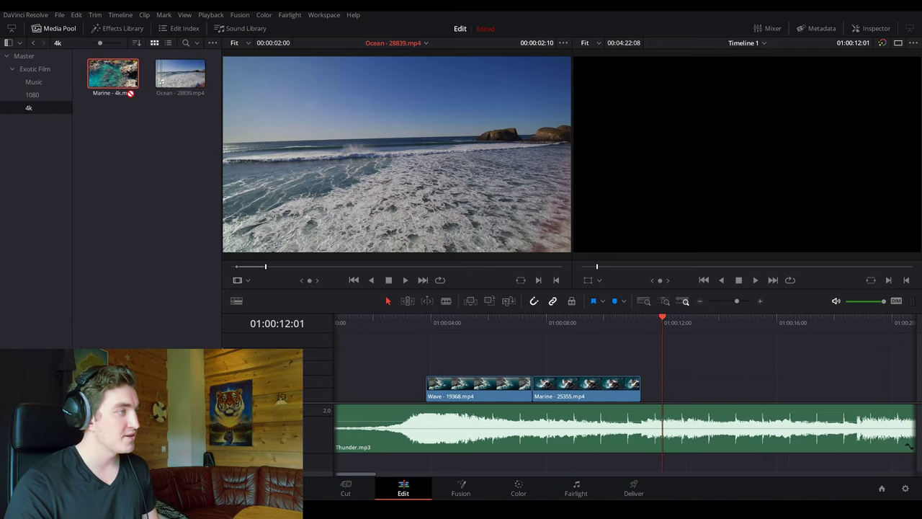
{"action": "left_click_drag", "start_coordinate": [564, 327], "coordinate": [646, 393]}
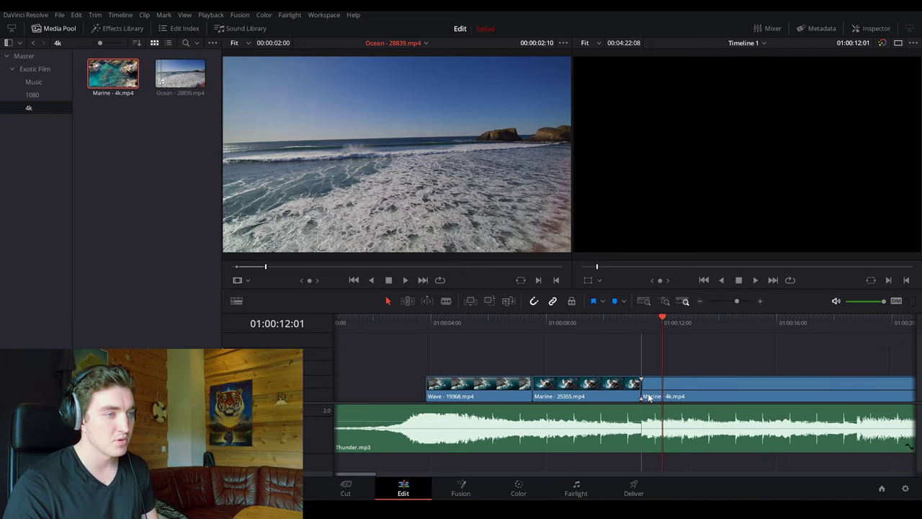
{"action": "left_click", "coordinate": [616, 321]}
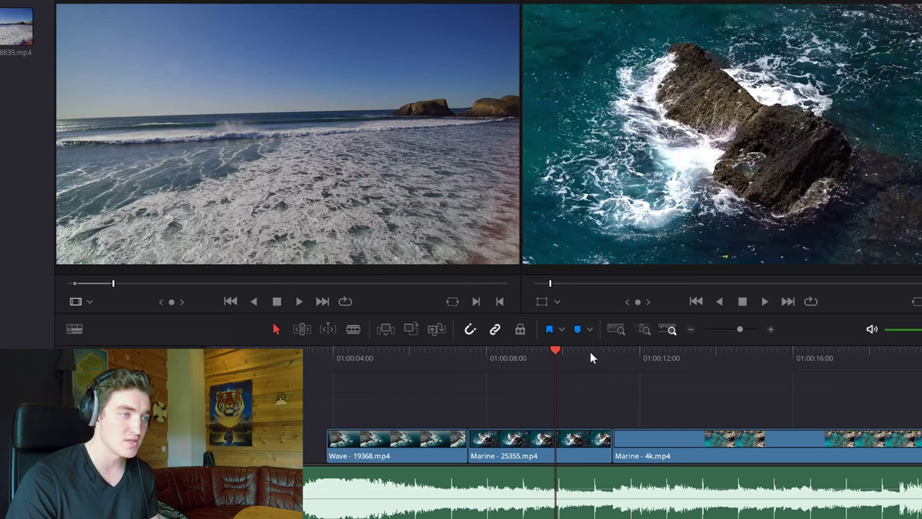
{"action": "left_click_drag", "start_coordinate": [580, 355], "coordinate": [610, 367]}
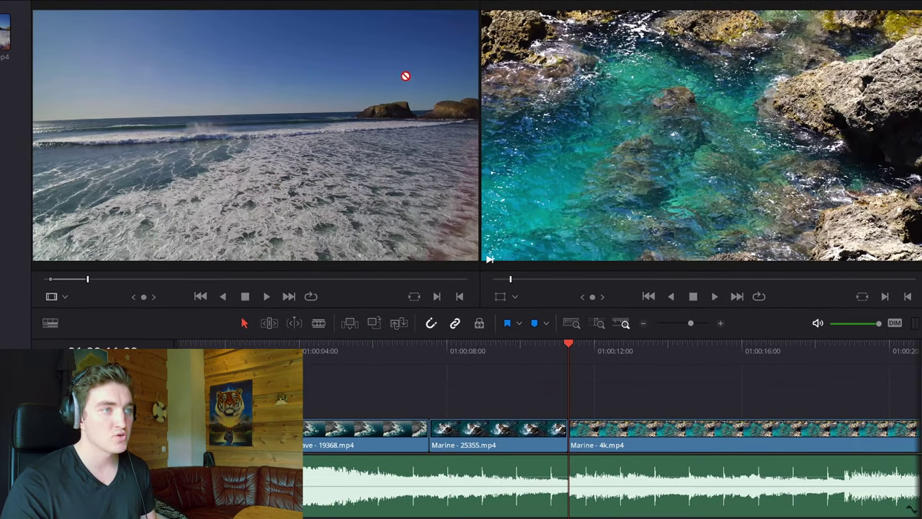
{"action": "left_click_drag", "start_coordinate": [406, 75], "coordinate": [856, 66]}
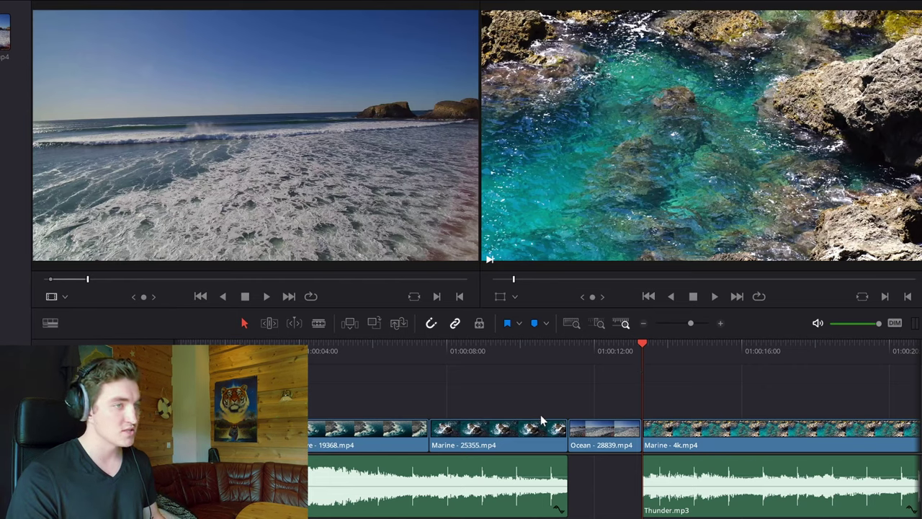
{"action": "key", "text": "ctrl+z"}
{"action": "key", "text": "ctrl+z"}
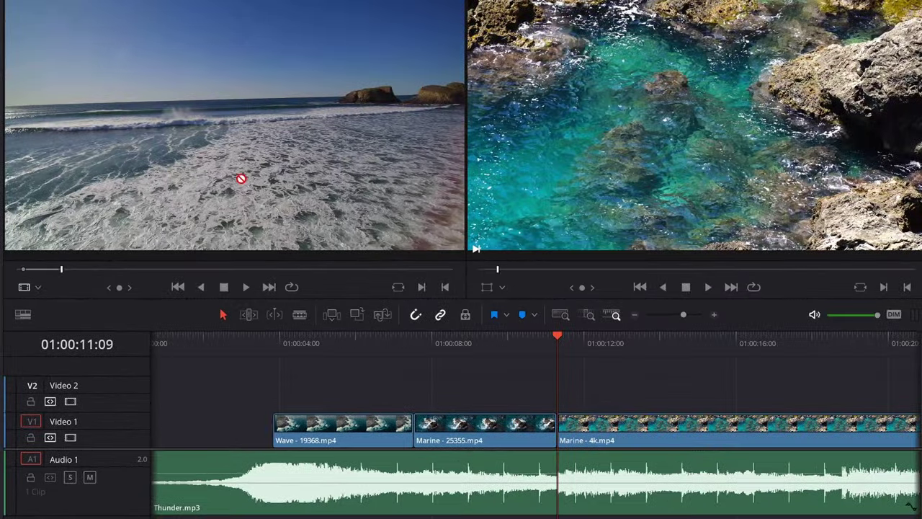
Step: Undo the trial Ocean - 28839 insert and lock the Audio 1 track holding Thunder.mp3
{"action": "left_click_drag", "start_coordinate": [242, 179], "coordinate": [851, 46]}
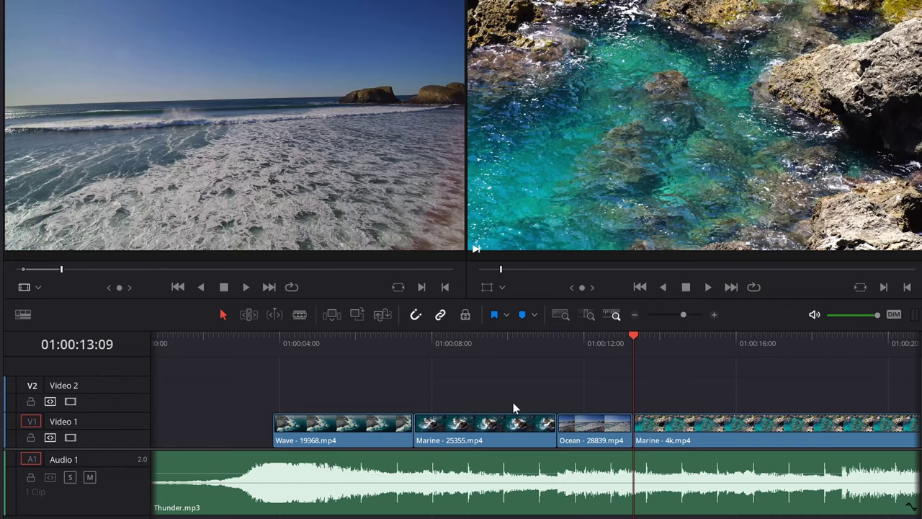
{"action": "key", "text": "ctrl+z"}
{"action": "left_click", "coordinate": [113, 388]}
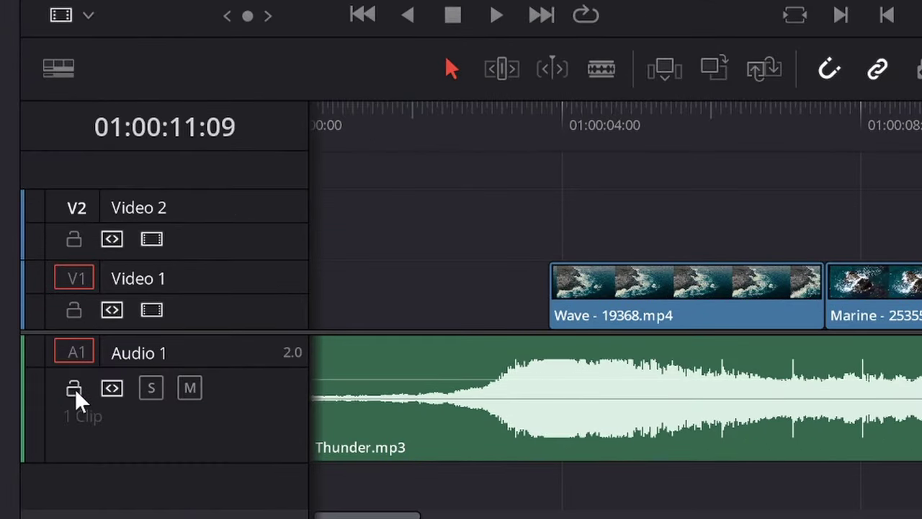
{"action": "left_click", "coordinate": [75, 388]}
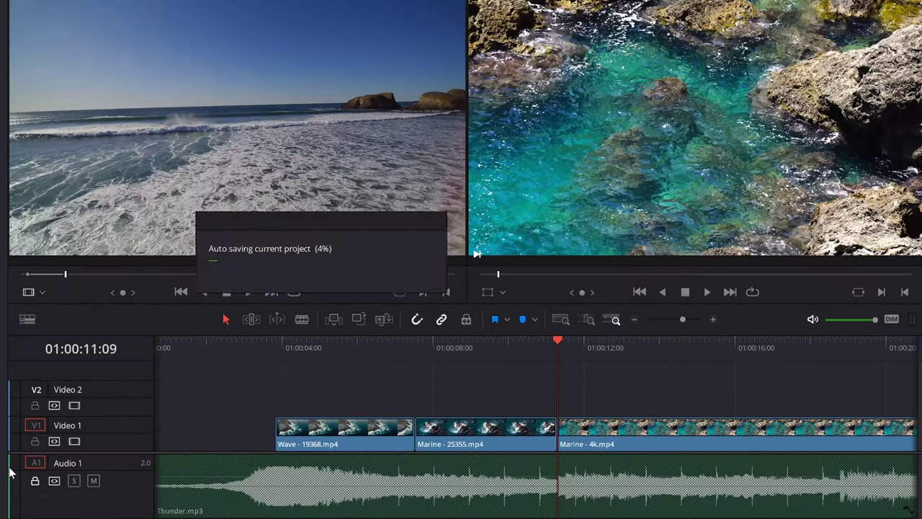
{"action": "left_click", "coordinate": [344, 509]}
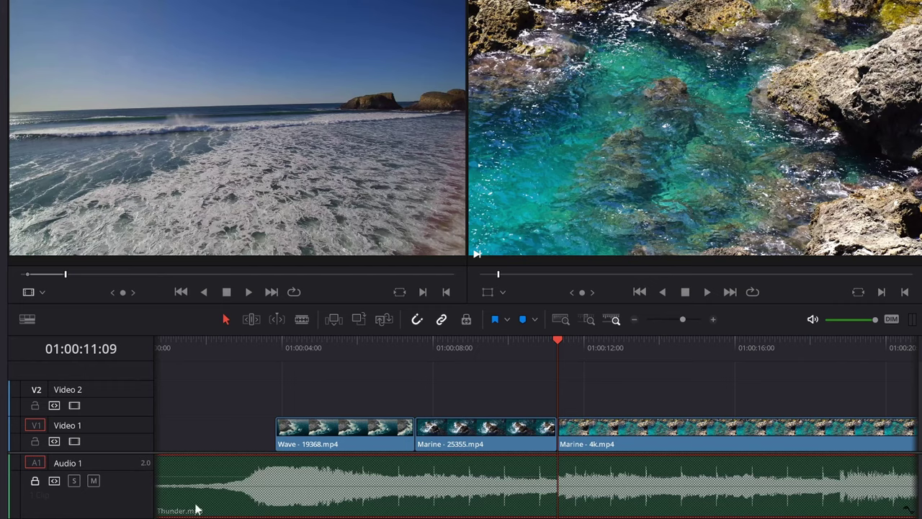
{"action": "key", "text": "b"}
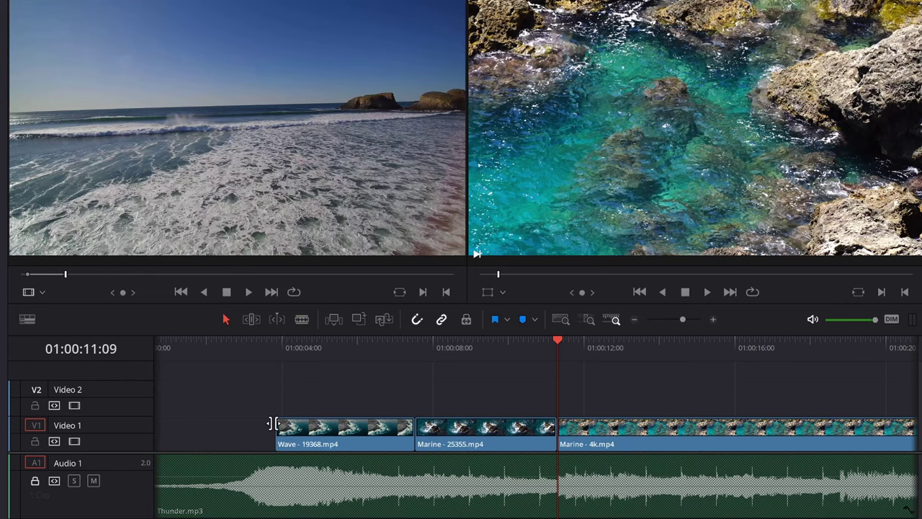
Step: Insert Ocean - 28839 before Marine - 4k with thunder audio unbroken, and play it back
{"action": "left_click_drag", "start_coordinate": [204, 240], "coordinate": [887, 49]}
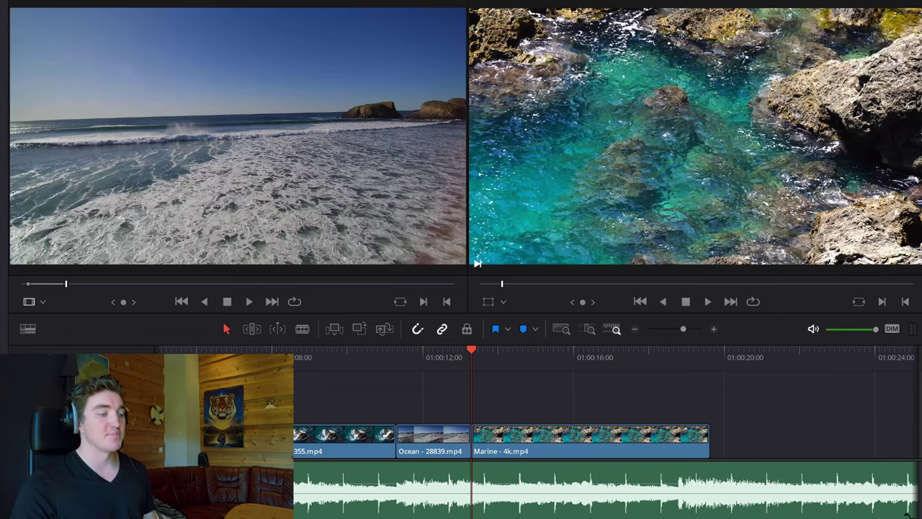
{"action": "left_click_drag", "start_coordinate": [431, 352], "coordinate": [397, 351]}
{"action": "key", "text": "space"}
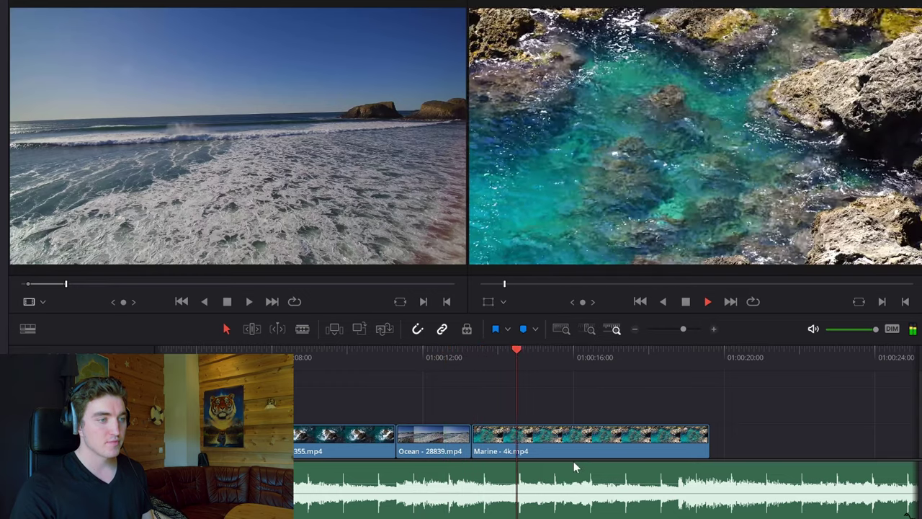
{"action": "key", "text": "space"}
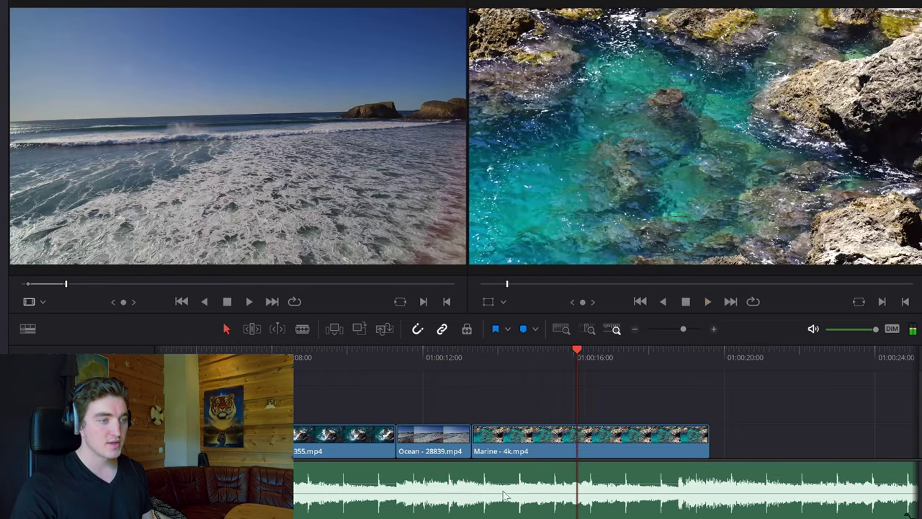
{"action": "mouse_move", "coordinate": [516, 353]}
{"action": "left_mouse_down"}
{"action": "mouse_move", "coordinate": [505, 354]}
{"action": "mouse_move", "coordinate": [529, 360]}
{"action": "mouse_move", "coordinate": [522, 367]}
{"action": "left_mouse_up"}
Step: Zoom in and replay the Ocean-to-Marine cut, scrubbing to find the right cut frame
{"action": "key", "text": "ctrl+equal"}
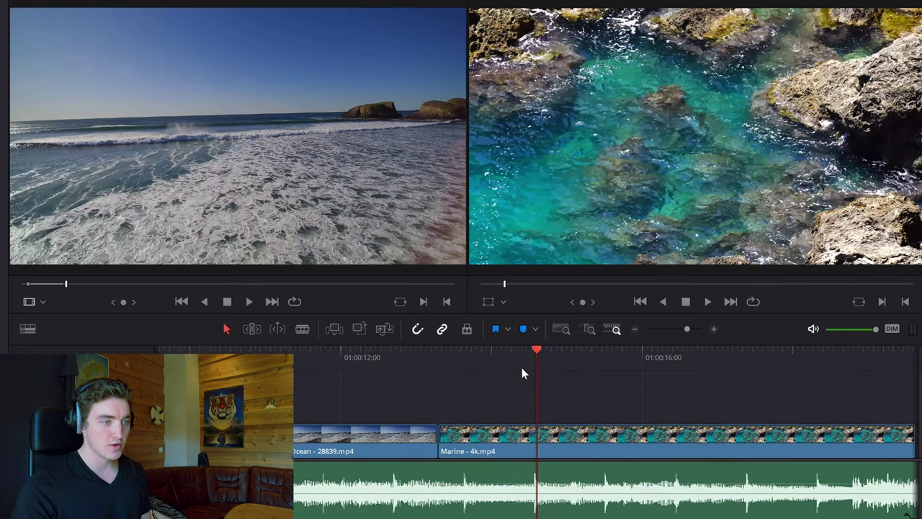
{"action": "left_click", "coordinate": [511, 361]}
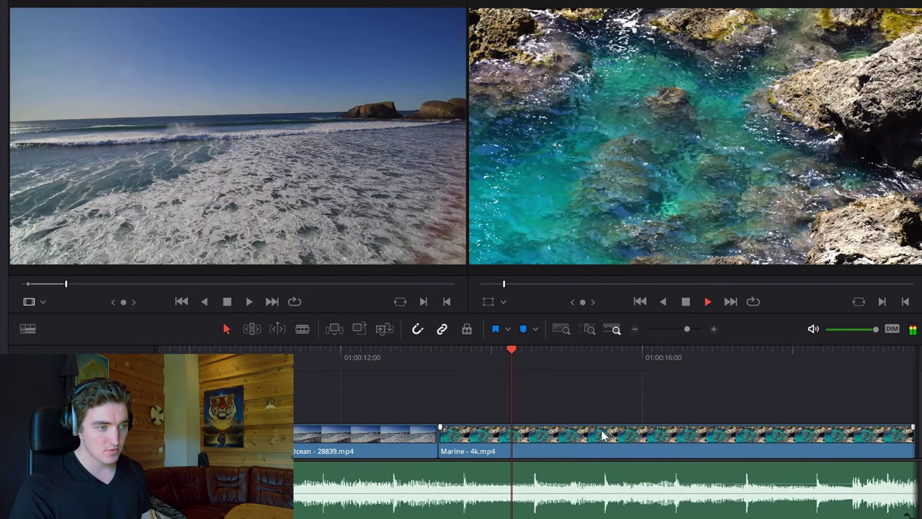
{"action": "key", "text": "space"}
{"action": "left_click", "coordinate": [531, 356]}
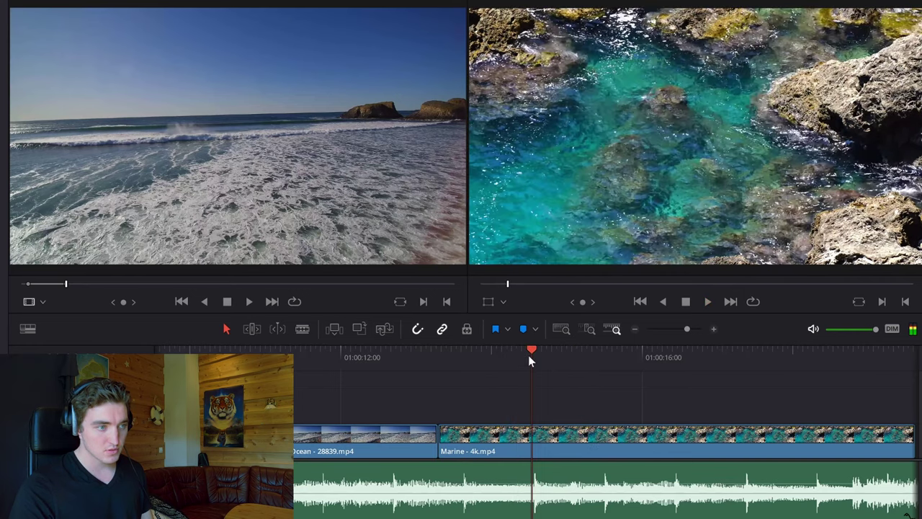
{"action": "left_click", "coordinate": [497, 354]}
{"action": "key", "text": "space"}
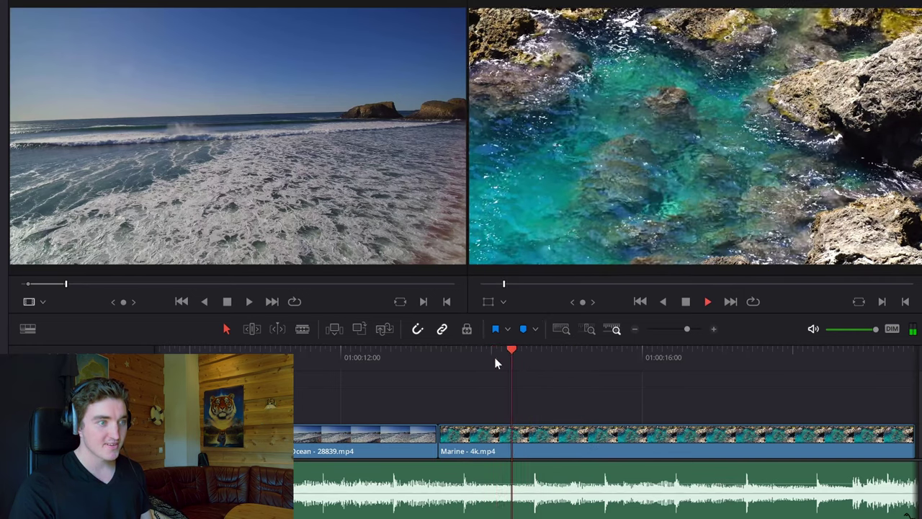
{"action": "mouse_move", "coordinate": [578, 354]}
{"action": "left_mouse_down"}
{"action": "mouse_move", "coordinate": [563, 354]}
{"action": "mouse_move", "coordinate": [573, 355]}
{"action": "left_mouse_up"}
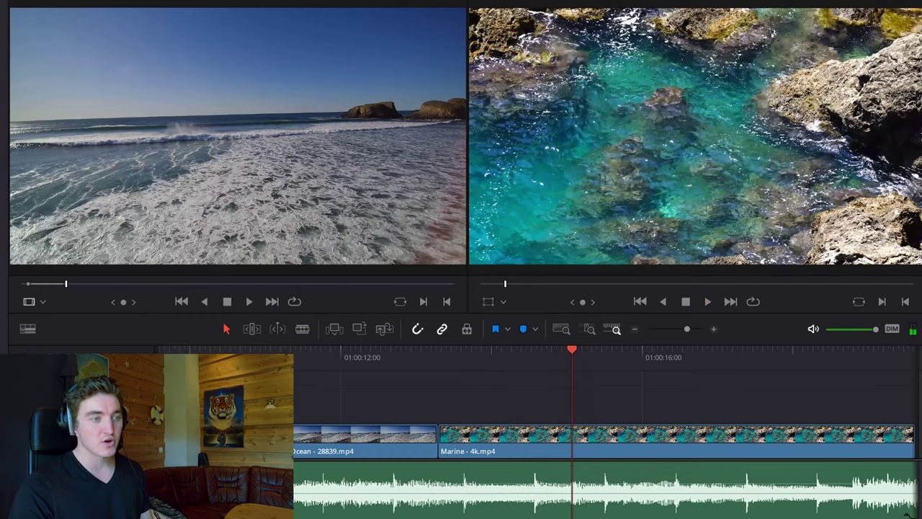
{"action": "mouse_move", "coordinate": [573, 361]}
{"action": "left_mouse_down"}
{"action": "mouse_move", "coordinate": [561, 356]}
{"action": "mouse_move", "coordinate": [574, 364]}
{"action": "left_mouse_up"}
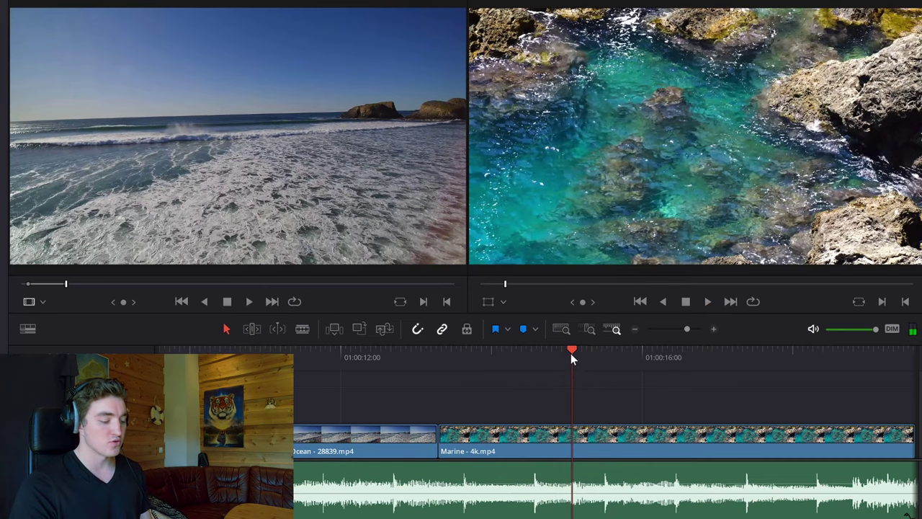
{"action": "key", "text": "ctrl+minus"}
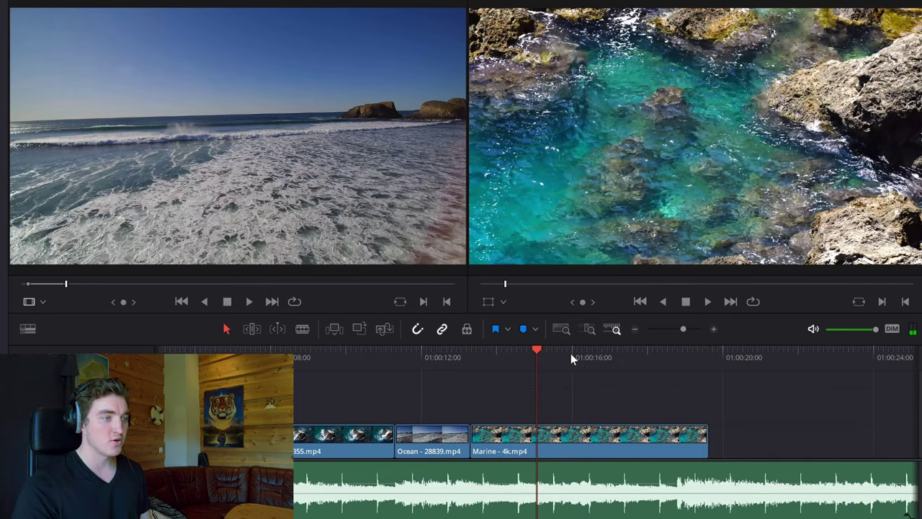
Step: In Trim Edit mode, roll the Ocean/Marine - 4k cut 01:23 later to lengthen Ocean
{"action": "left_click", "coordinate": [464, 439]}
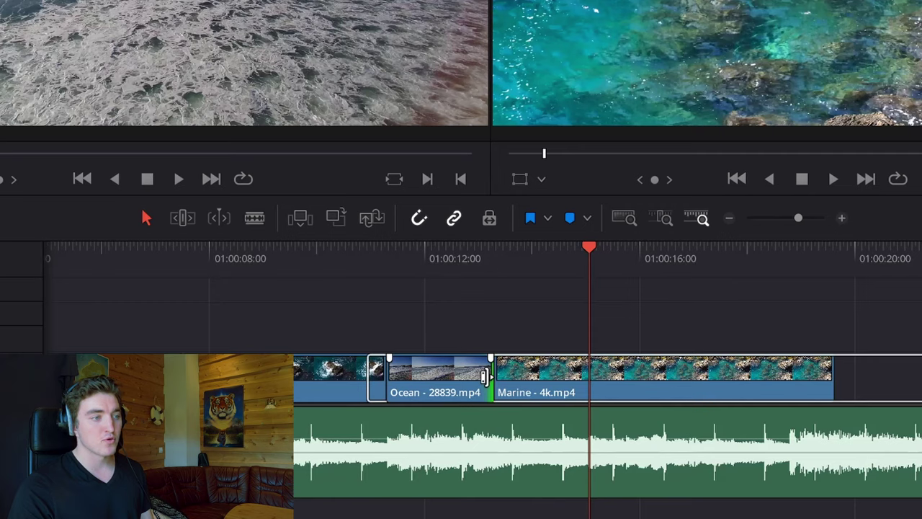
{"action": "left_click_drag", "start_coordinate": [485, 376], "coordinate": [576, 390]}
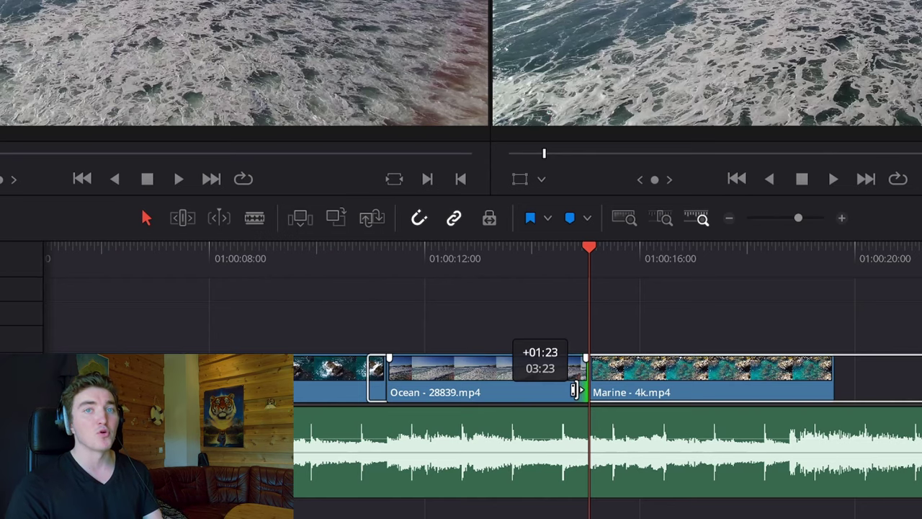
{"action": "left_click_drag", "start_coordinate": [576, 389], "coordinate": [667, 394]}
{"action": "key", "text": "ctrl+z"}
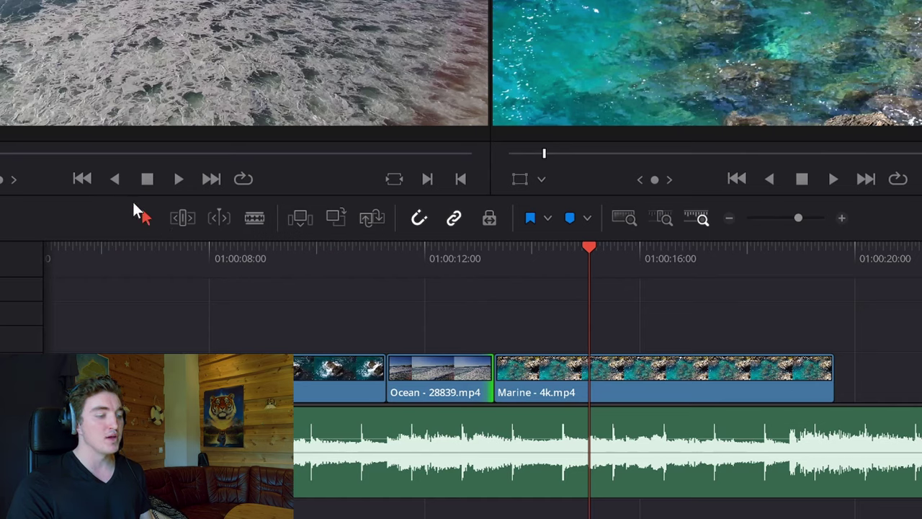
{"action": "left_click", "coordinate": [185, 219]}
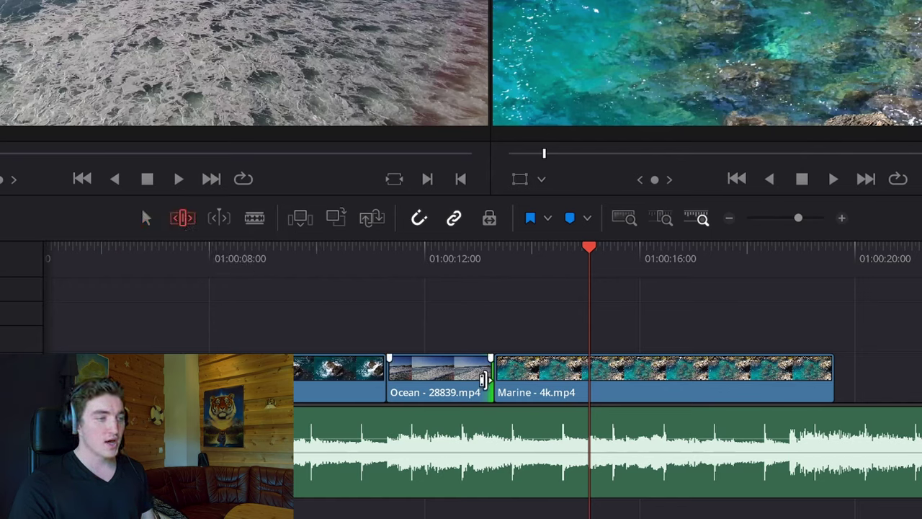
{"action": "left_click_drag", "start_coordinate": [486, 380], "coordinate": [587, 392]}
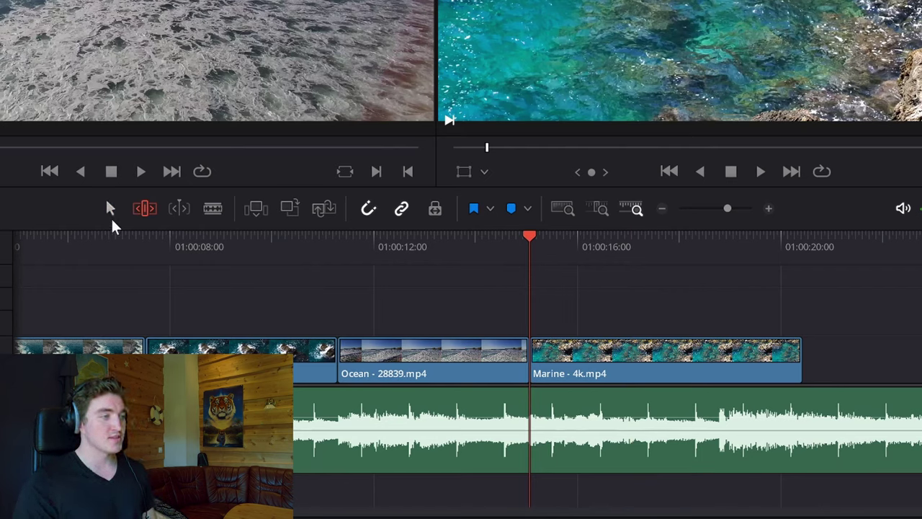
Step: Set the playhead near 01:00:18 and drag Marine - 4k's end back to it
{"action": "left_click", "coordinate": [108, 209]}
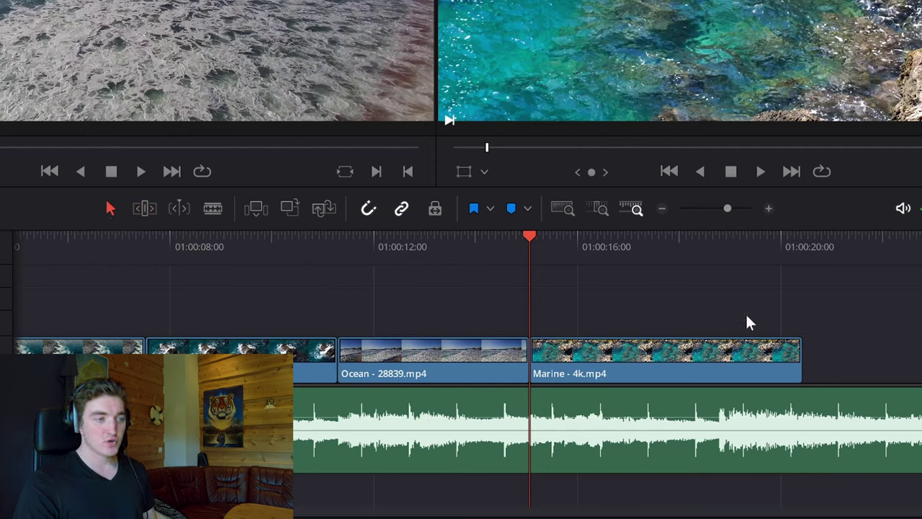
{"action": "left_click", "coordinate": [654, 370]}
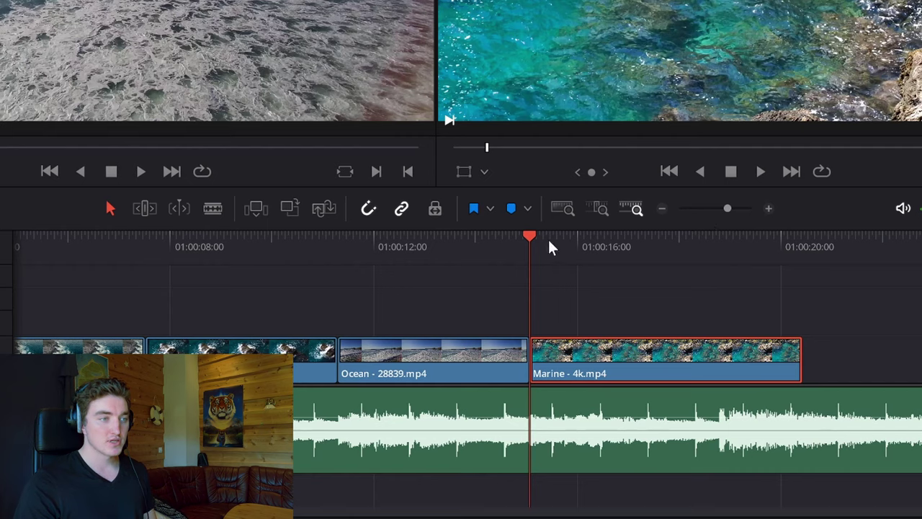
{"action": "key", "text": "space"}
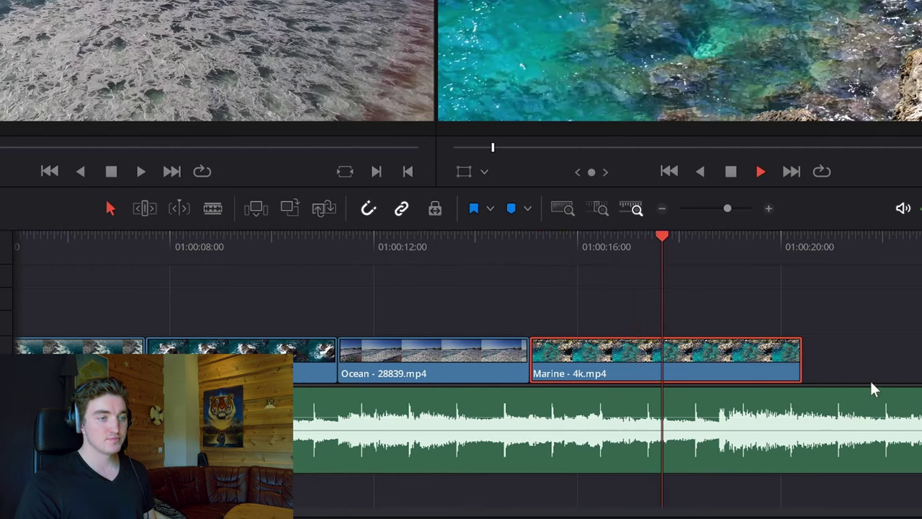
{"action": "key", "text": "space"}
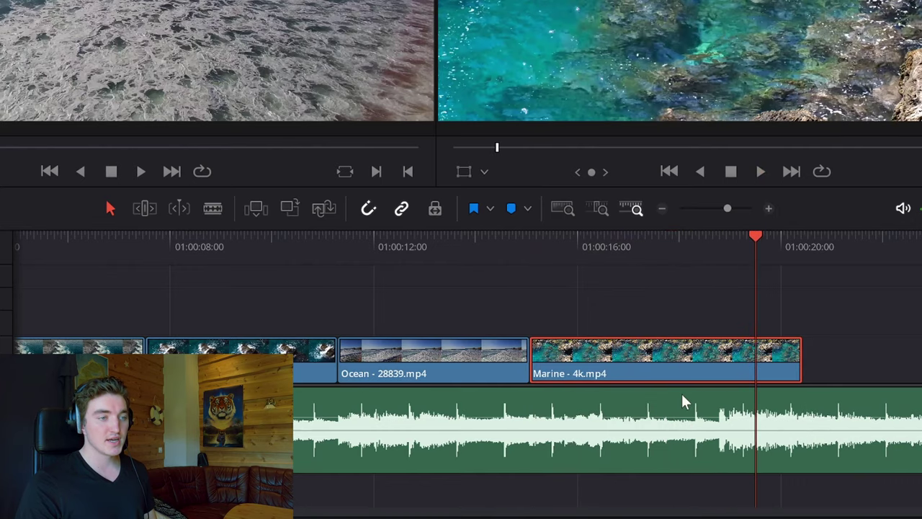
{"action": "left_click_drag", "start_coordinate": [745, 232], "coordinate": [677, 236]}
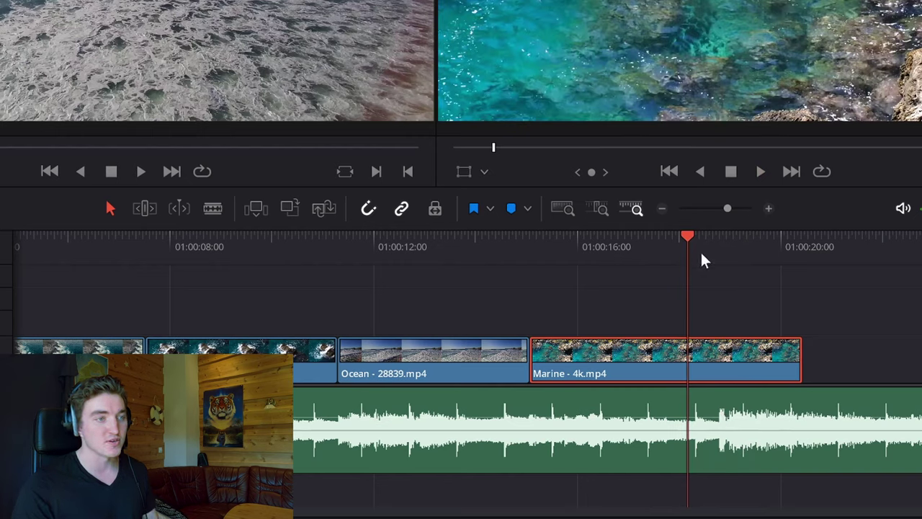
{"action": "left_click_drag", "start_coordinate": [731, 238], "coordinate": [721, 242]}
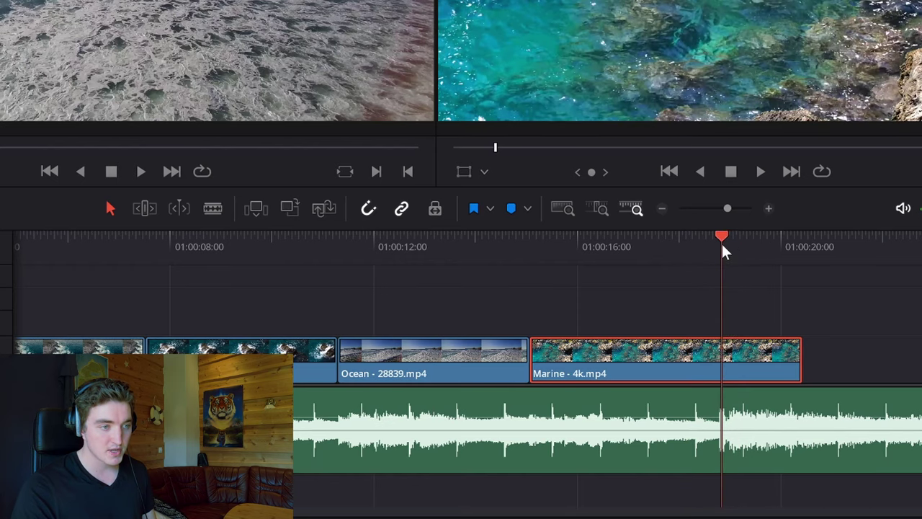
{"action": "key", "text": "Left"}
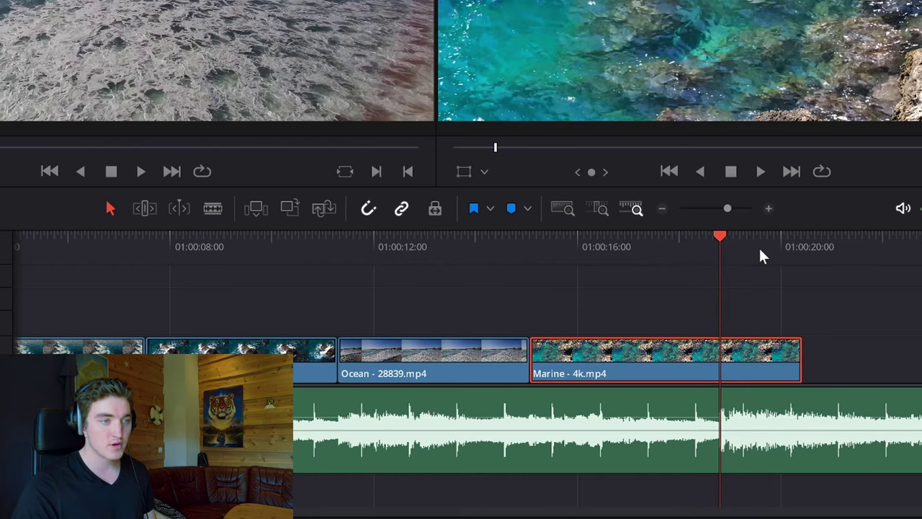
{"action": "left_click_drag", "start_coordinate": [800, 360], "coordinate": [777, 366]}
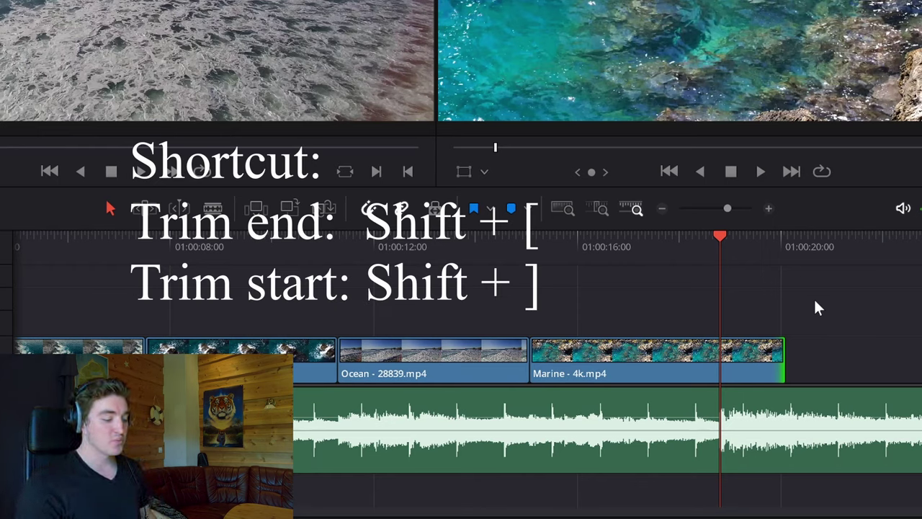
Step: Trim Marine - 4k's end to the playhead with Shift+[, undo a trial start trim, and preview
{"action": "left_click", "coordinate": [760, 361]}
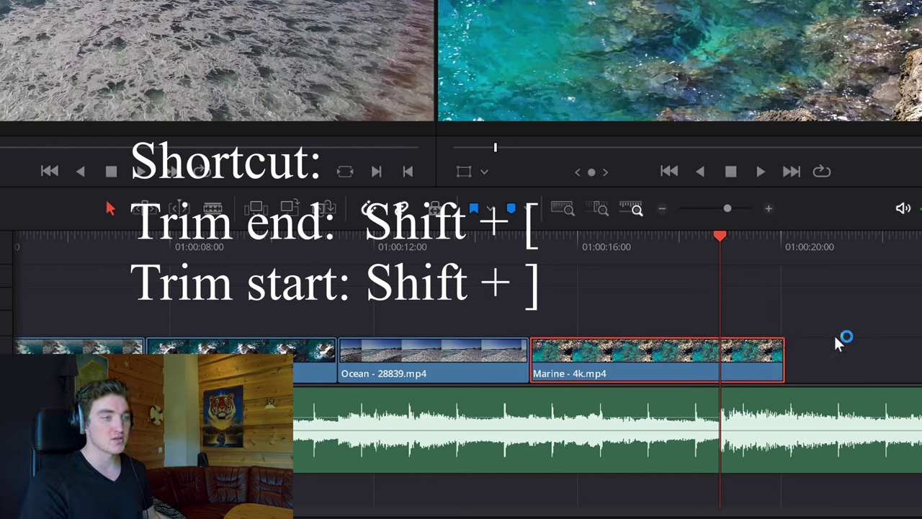
{"action": "key", "text": "shift+bracketleft"}
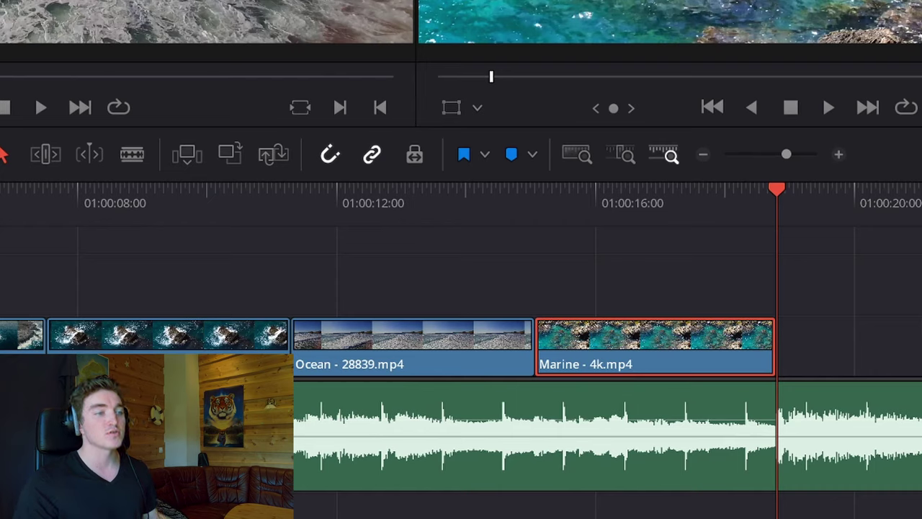
{"action": "left_click", "coordinate": [578, 191]}
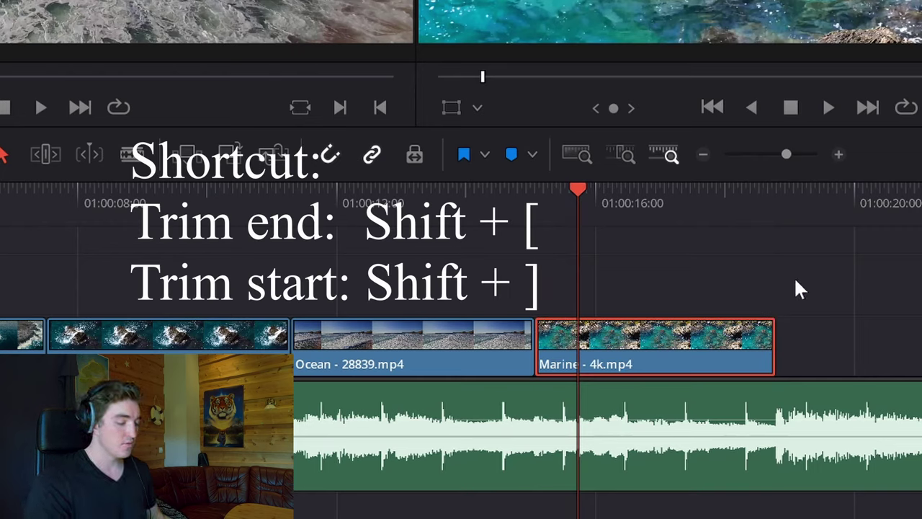
{"action": "key", "text": "shift+bracketright"}
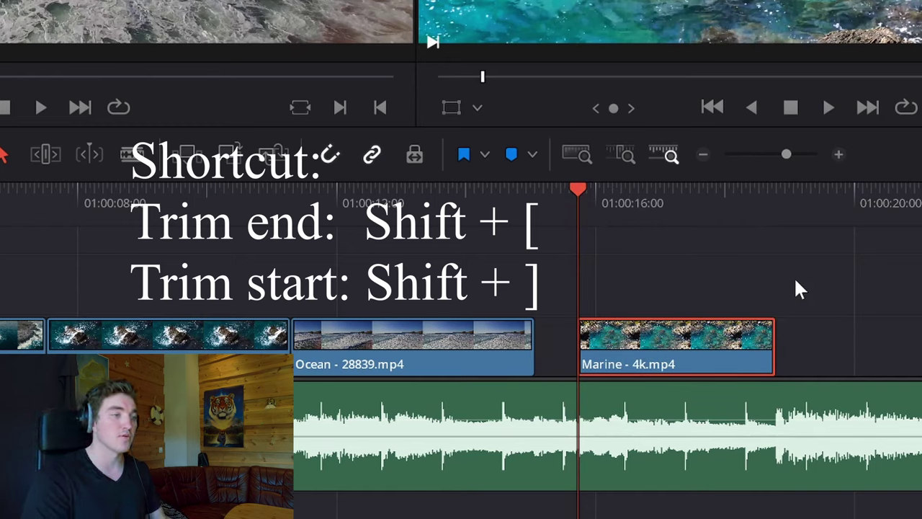
{"action": "key", "text": "ctrl+z"}
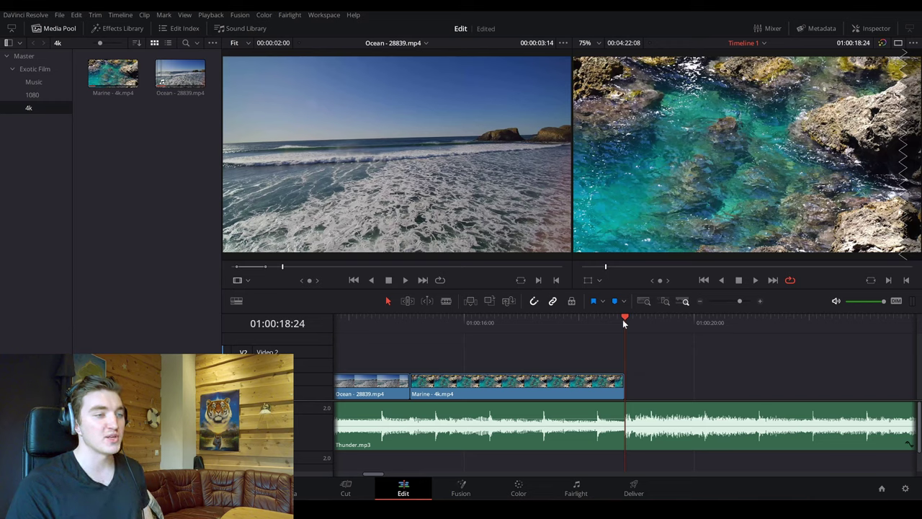
{"action": "key", "text": "space"}
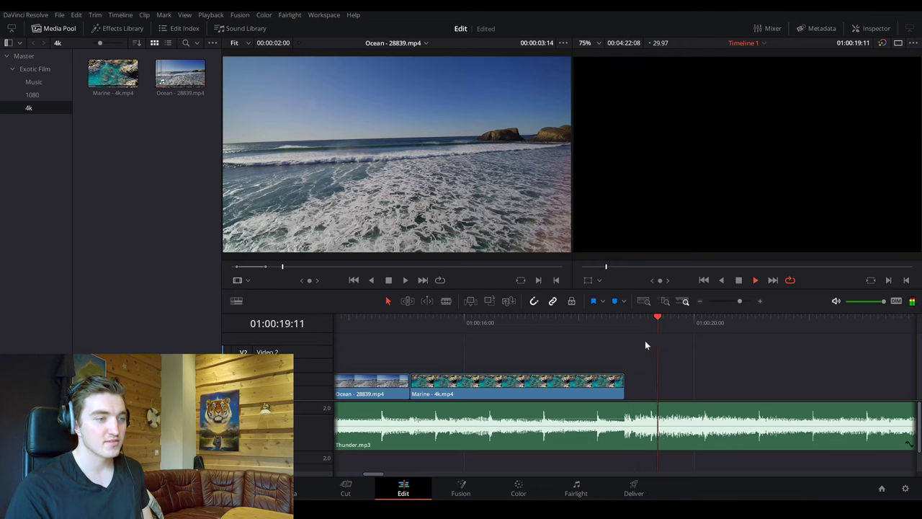
{"action": "key", "text": "space"}
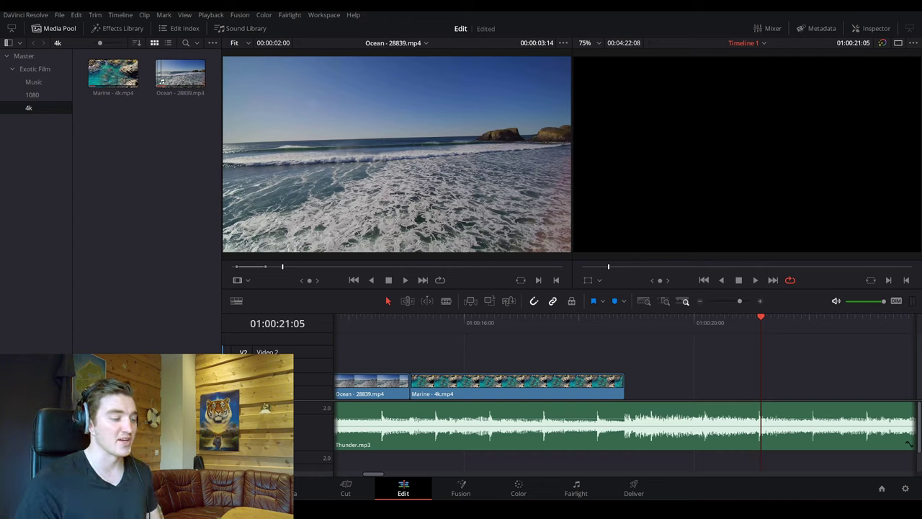
Step: Load Wave - 19368.mp4 from the 1080 bin into the source viewer and scrub it
{"action": "left_click", "coordinate": [409, 168]}
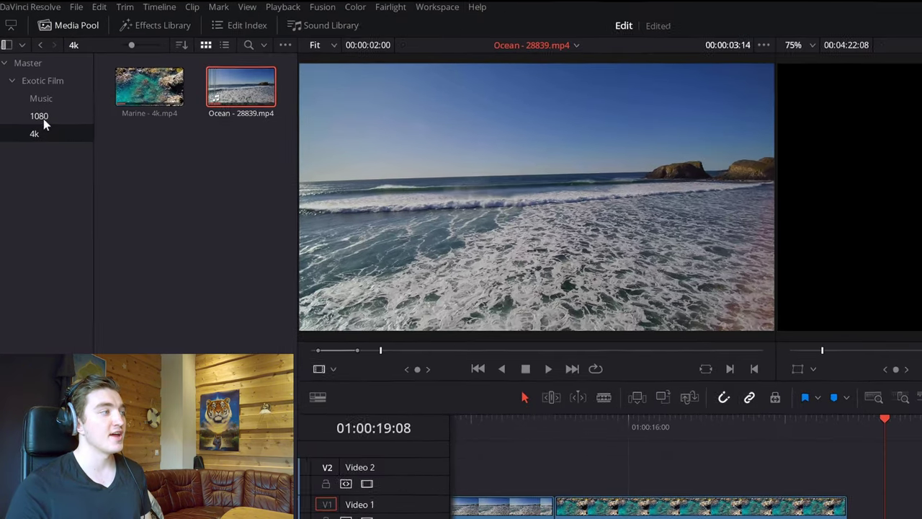
{"action": "left_click", "coordinate": [30, 96]}
{"action": "left_click", "coordinate": [165, 160]}
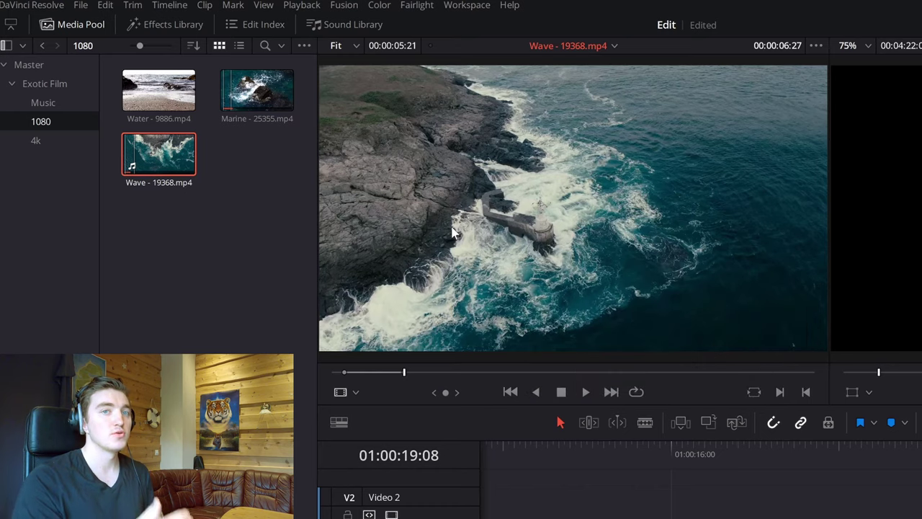
{"action": "mouse_move", "coordinate": [511, 329]}
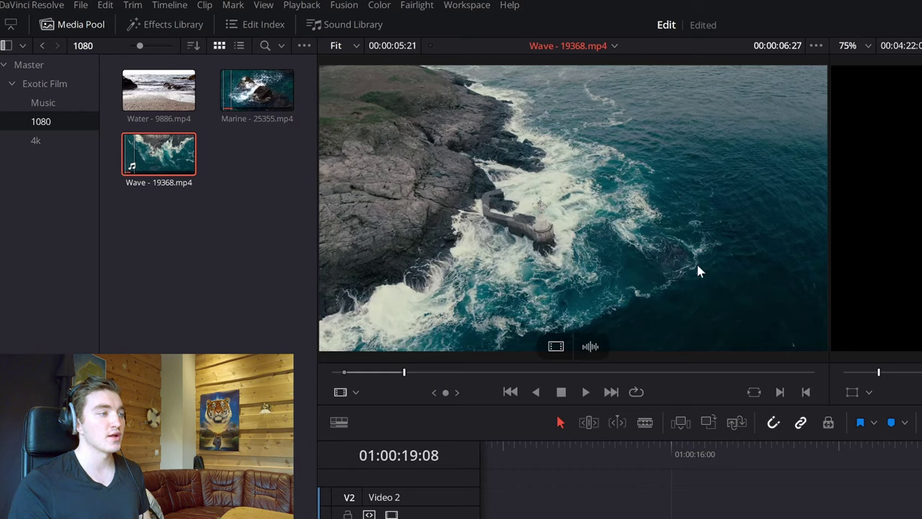
{"action": "left_click_drag", "start_coordinate": [404, 374], "coordinate": [403, 372]}
{"action": "mouse_move", "coordinate": [646, 187]}
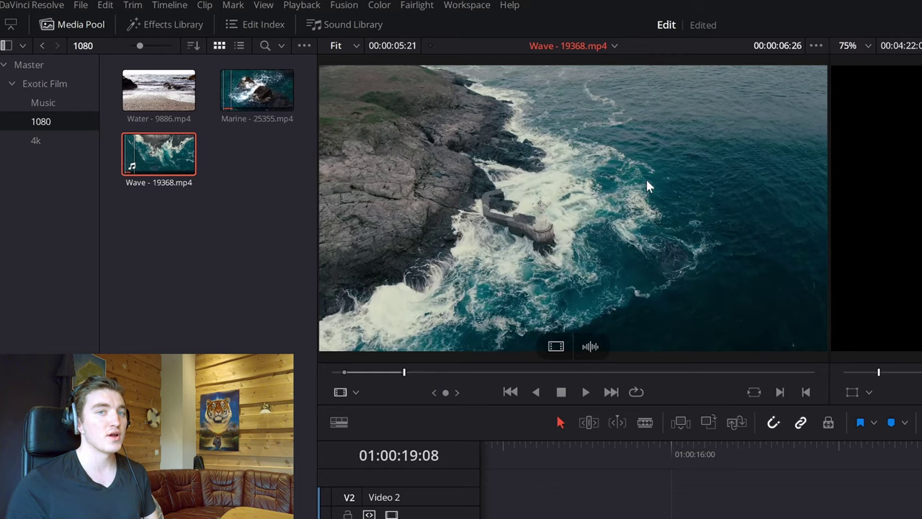
Step: Clear its marks, step to the lighthouse start frame, and place its video after Marine - 4k
{"action": "key", "text": "Right"}
{"action": "key", "text": "Right"}
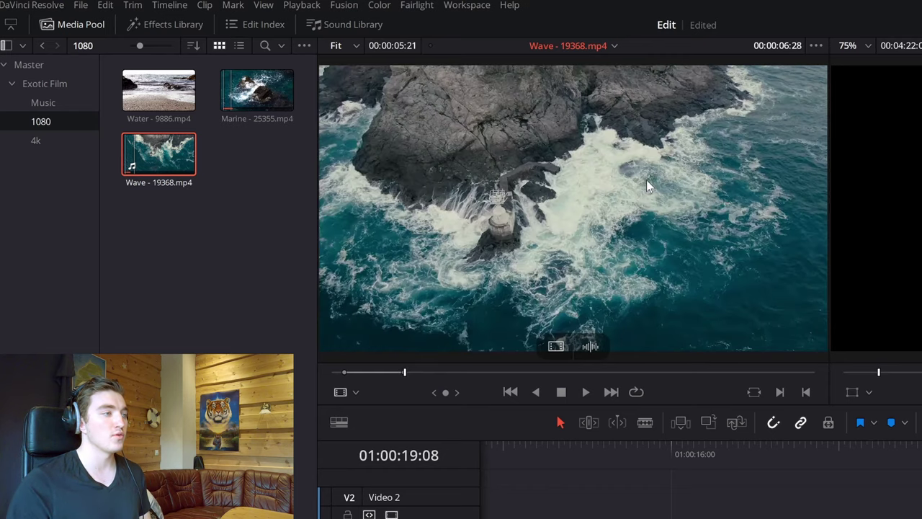
{"action": "key", "text": "alt+x"}
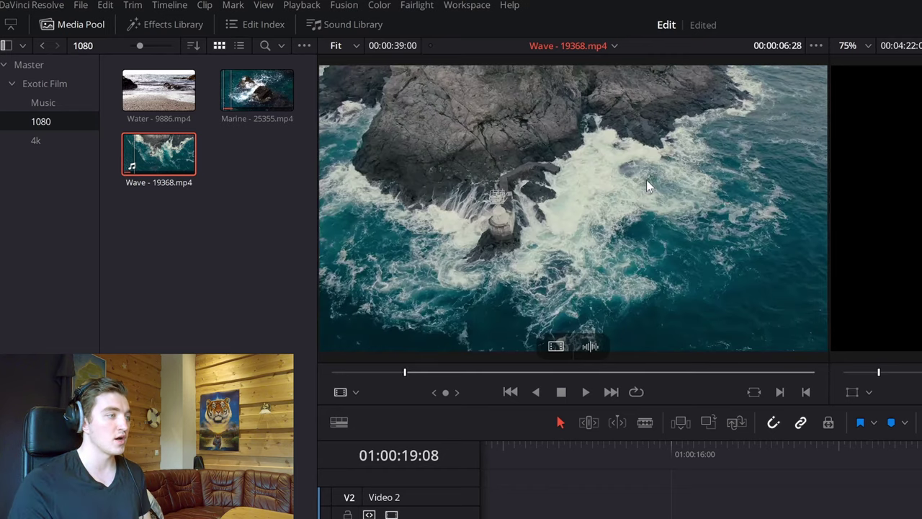
{"action": "key", "text": "space"}
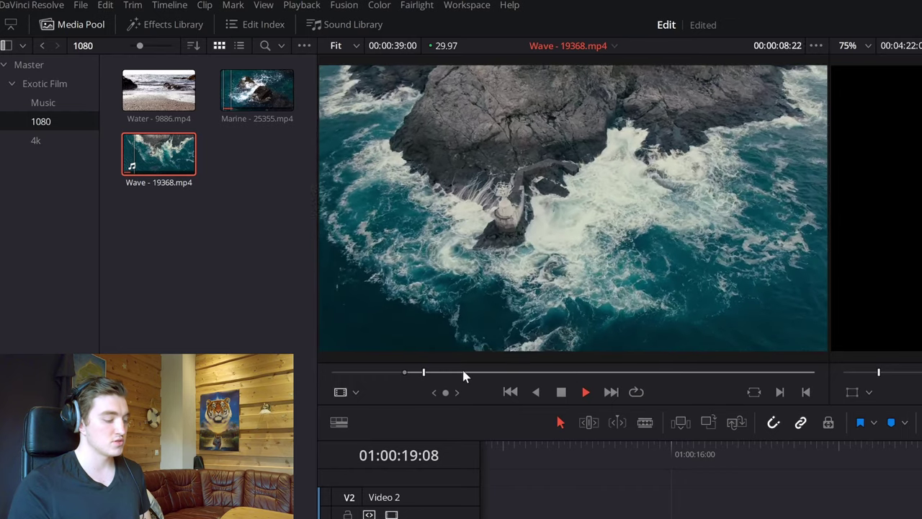
{"action": "key", "text": "space"}
{"action": "key", "text": "Left"}
{"action": "key", "text": "Left"}
{"action": "key", "text": "Left"}
{"action": "key", "text": "Left"}
{"action": "key", "text": "Left"}
{"action": "key", "text": "Left"}
{"action": "key", "text": "Left"}
{"action": "key", "text": "Left"}
{"action": "key", "text": "Left"}
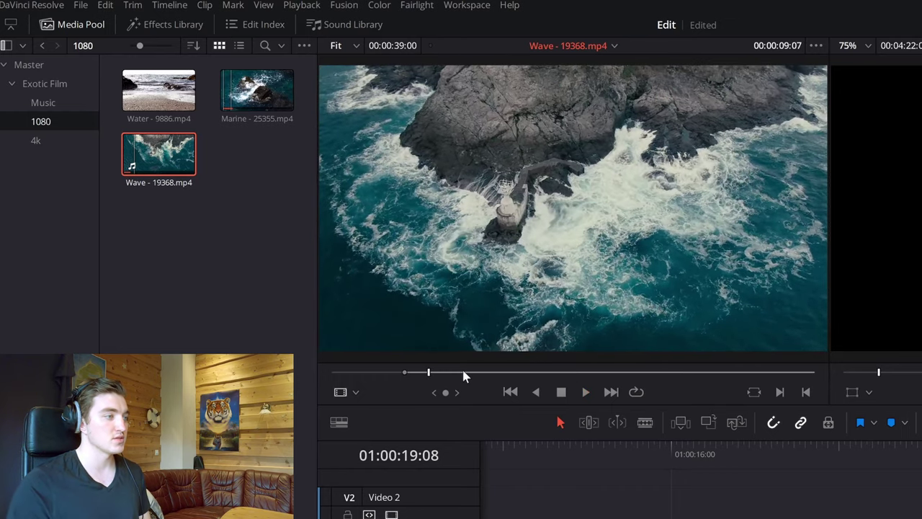
{"action": "key", "text": "Left"}
{"action": "key", "text": "Left"}
{"action": "key", "text": "Left"}
{"action": "key", "text": "Left"}
{"action": "key", "text": "Left"}
{"action": "key", "text": "Left"}
{"action": "key", "text": "Left"}
{"action": "key", "text": "Left"}
{"action": "key", "text": "Left"}
{"action": "key", "text": "Left"}
{"action": "key", "text": "Left"}
{"action": "key", "text": "Left"}
{"action": "key", "text": "Left"}
{"action": "key", "text": "Left"}
{"action": "key", "text": "Left"}
{"action": "key", "text": "Left"}
{"action": "key", "text": "Left"}
{"action": "key", "text": "Left"}
{"action": "key", "text": "Left"}
{"action": "key", "text": "Left"}
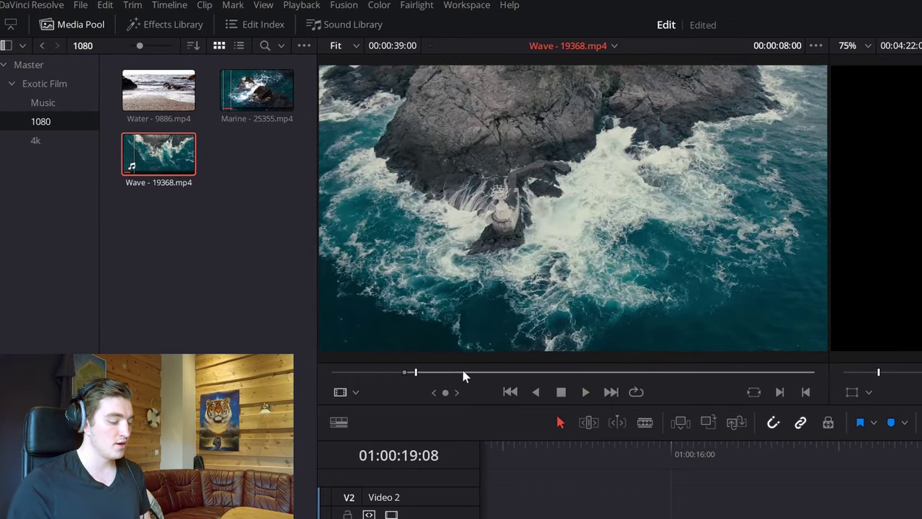
{"action": "mouse_move", "coordinate": [554, 287]}
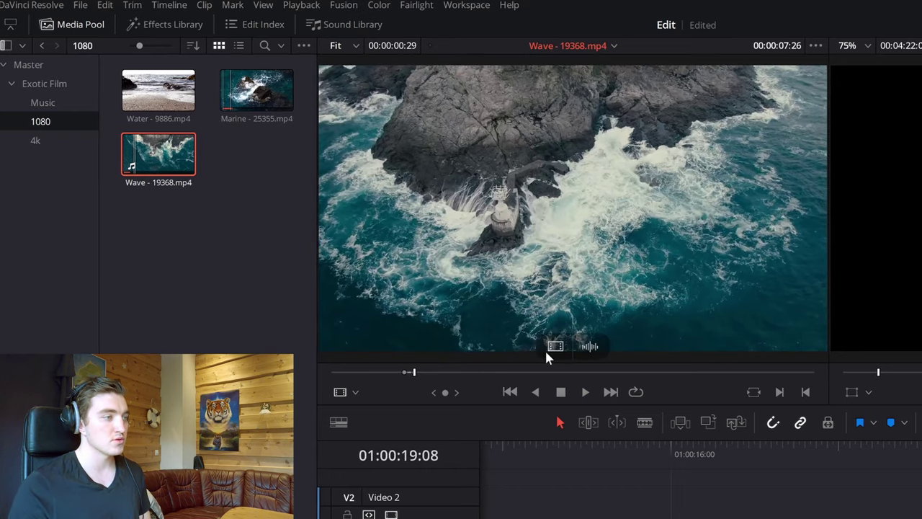
{"action": "left_click_drag", "start_coordinate": [215, 260], "coordinate": [533, 444]}
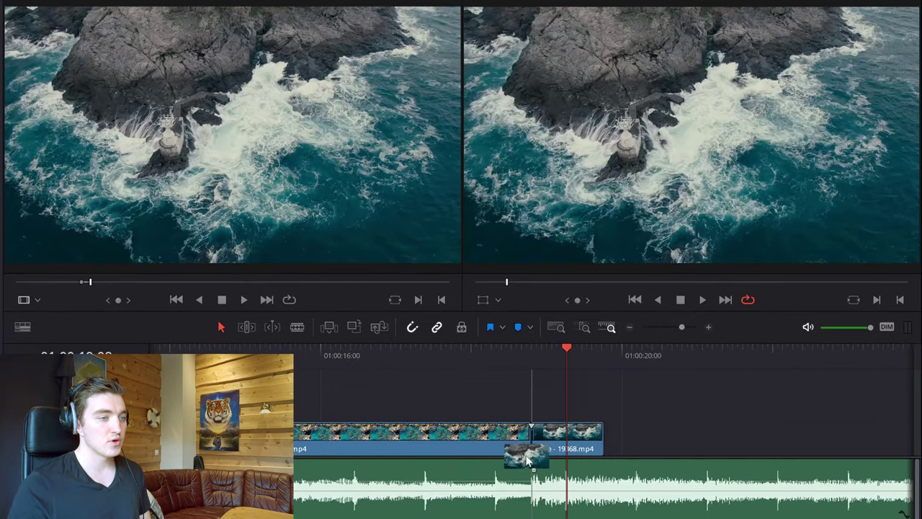
Step: Add a second video-only Wave - 19368 portion after the first and preview it
{"action": "key", "text": "space"}
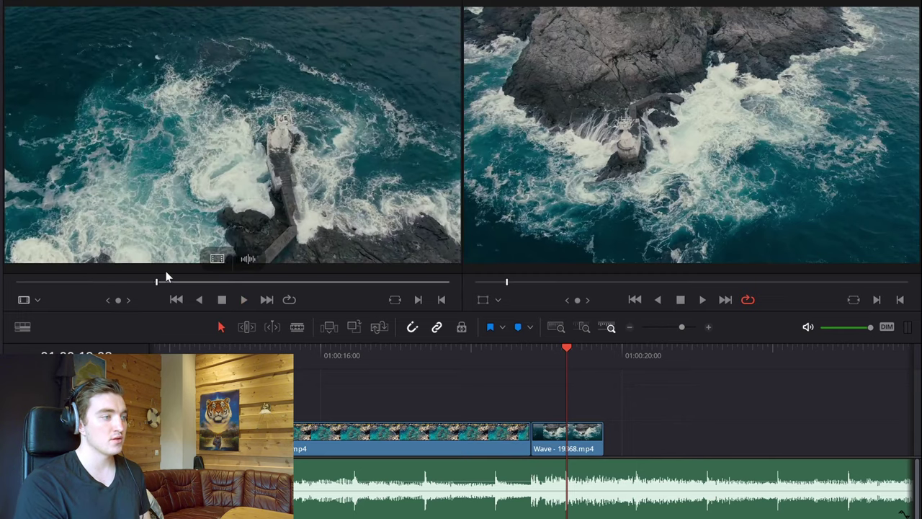
{"action": "key", "text": "space"}
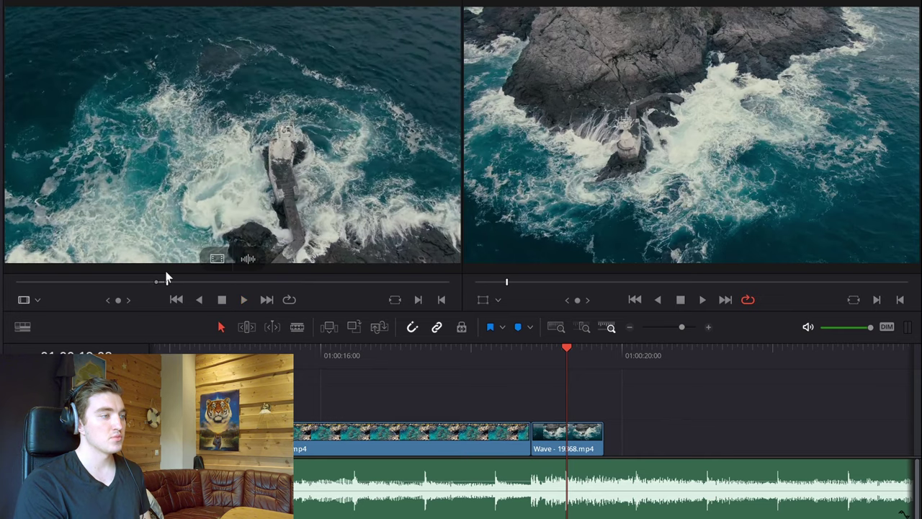
{"action": "mouse_move", "coordinate": [217, 261]}
{"action": "left_click_drag", "start_coordinate": [217, 260], "coordinate": [612, 449]}
{"action": "key", "text": "space"}
{"action": "key", "text": "space"}
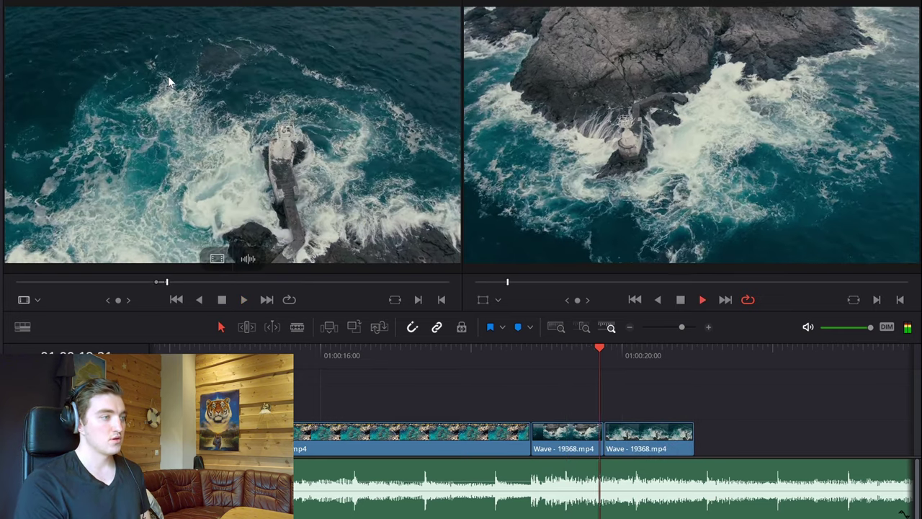
Step: Find a rocky shot in the source clip and drop it as a third Wave clip
{"action": "left_click", "coordinate": [190, 196]}
{"action": "key", "text": "space"}
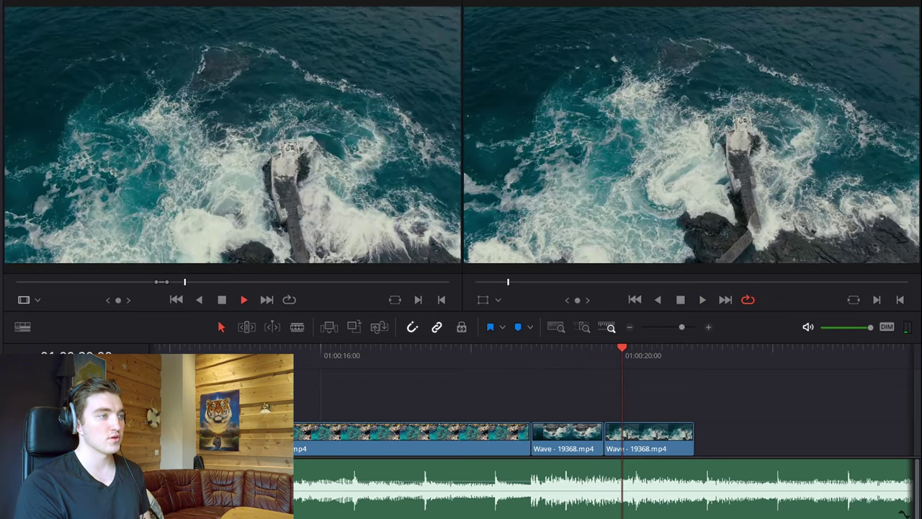
{"action": "key", "text": "space"}
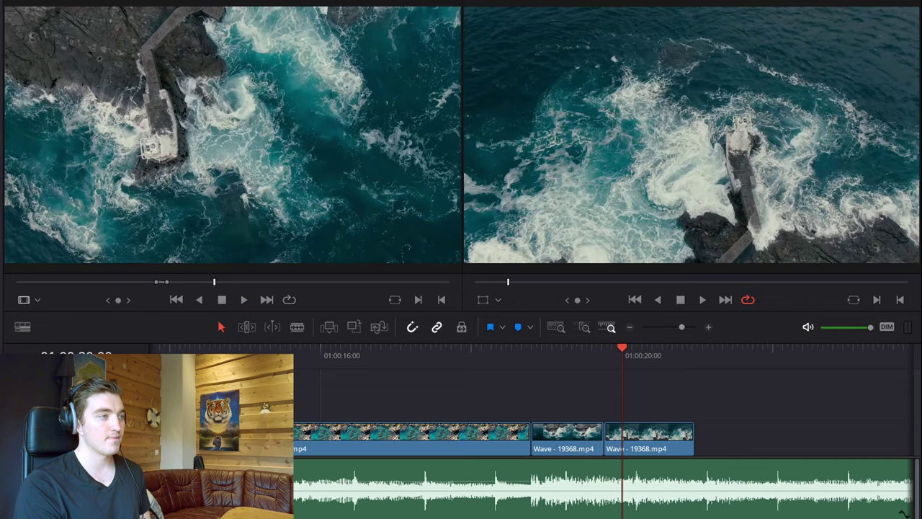
{"action": "key", "text": "space"}
{"action": "key", "text": "space"}
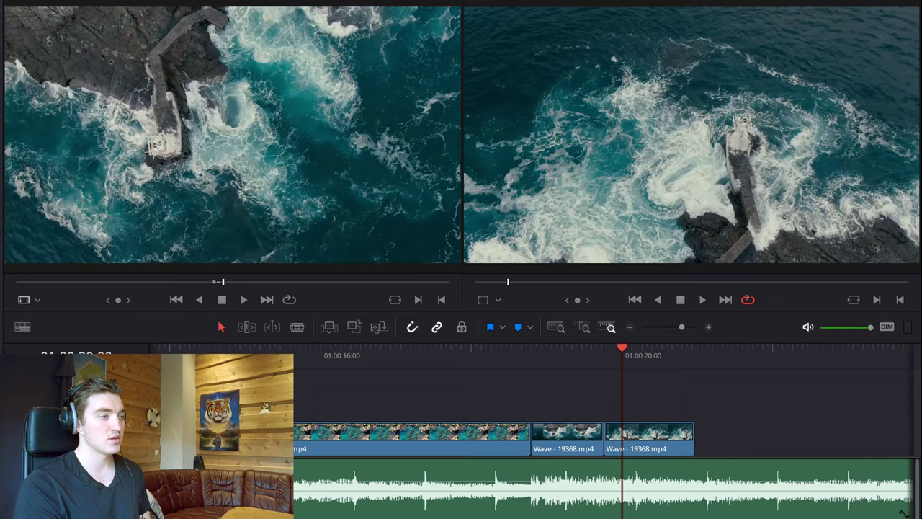
{"action": "left_click_drag", "start_coordinate": [231, 137], "coordinate": [695, 461]}
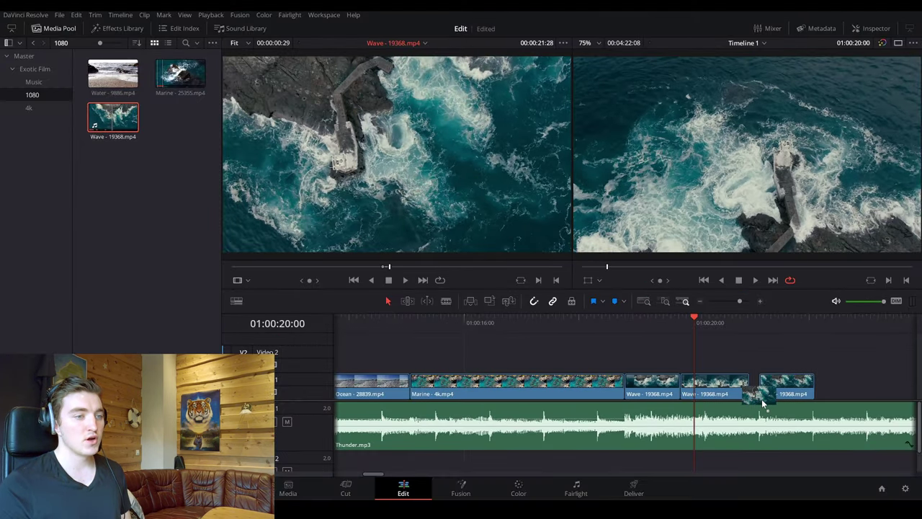
{"action": "left_click_drag", "start_coordinate": [747, 402], "coordinate": [746, 402]}
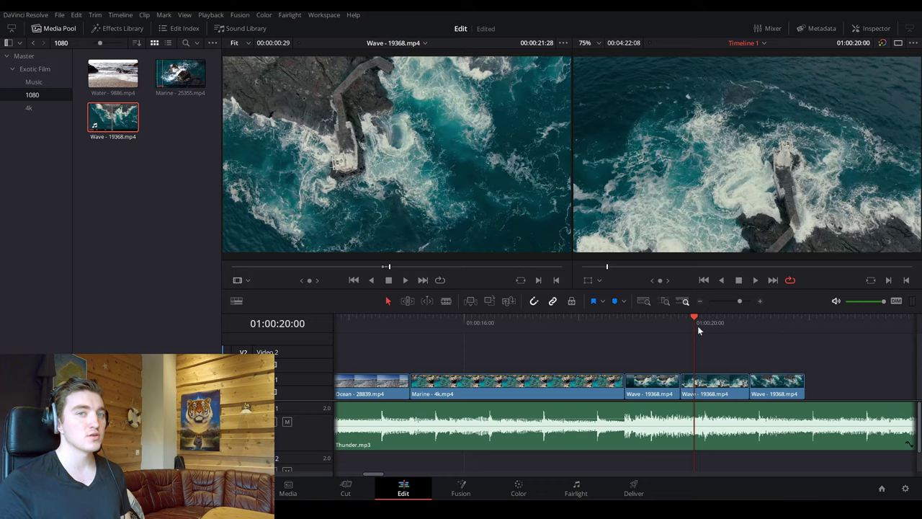
Step: Zoom in around 01:00:18:08 and play through the three Wave clips
{"action": "left_click_drag", "start_coordinate": [649, 321], "coordinate": [616, 315]}
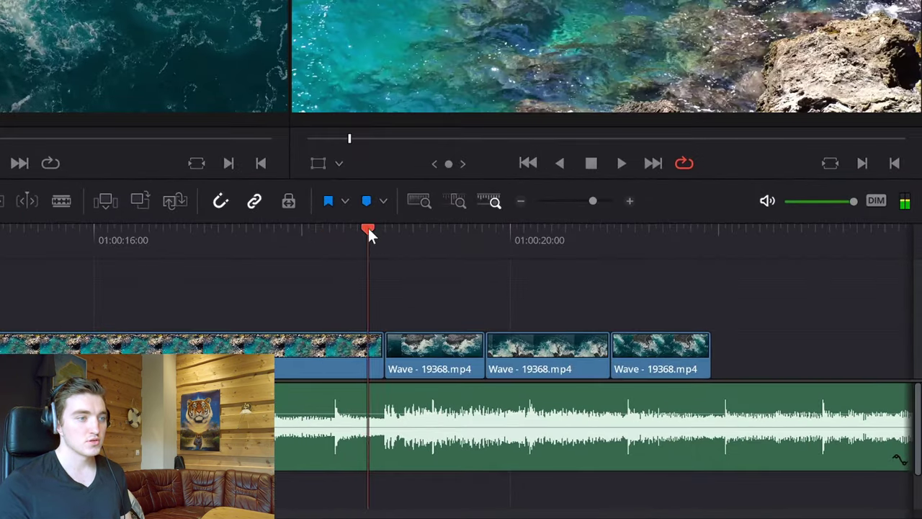
{"action": "left_click_drag", "start_coordinate": [368, 227], "coordinate": [371, 225]}
{"action": "key", "text": "ctrl+equal"}
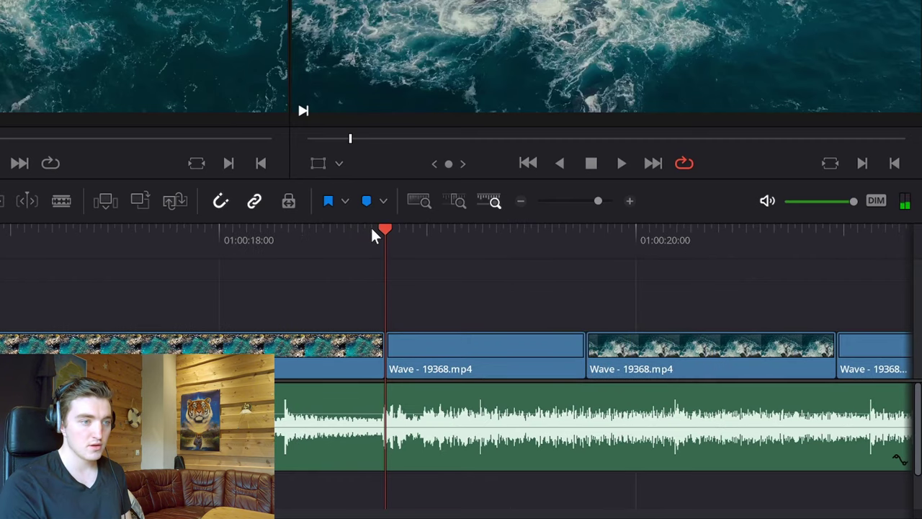
{"action": "left_click", "coordinate": [315, 240]}
{"action": "key", "text": "space"}
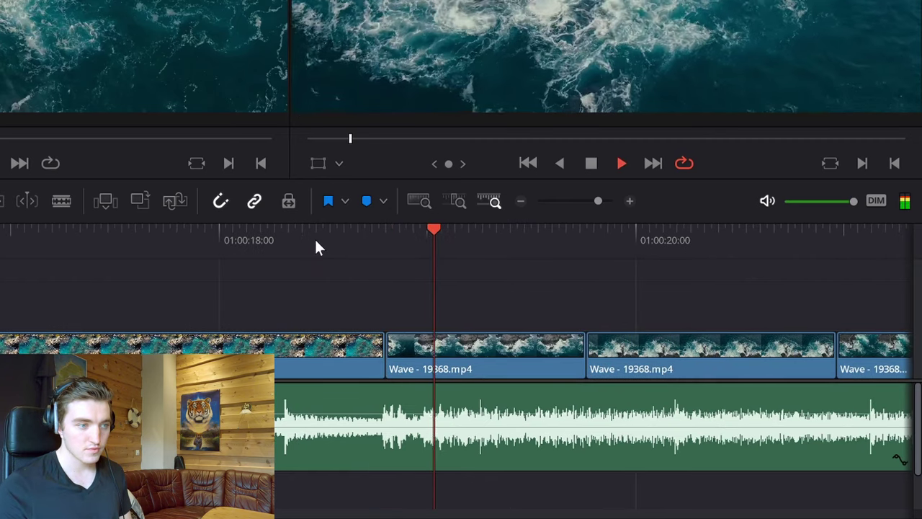
{"action": "left_click_drag", "start_coordinate": [581, 274], "coordinate": [285, 281]}
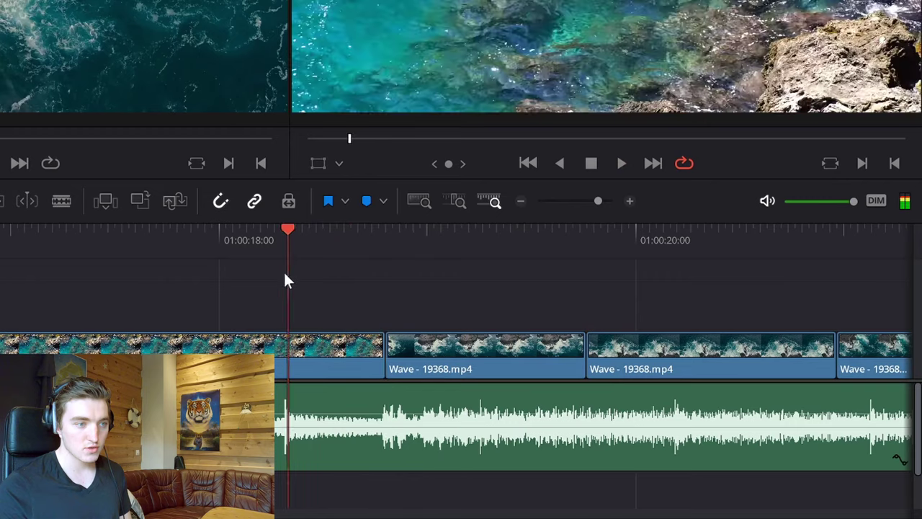
{"action": "key", "text": "space"}
{"action": "key", "text": "space"}
Step: In Trim Edit mode, shorten the middle Wave - 19368 clip at its cut and review it
{"action": "left_click", "coordinate": [531, 234]}
{"action": "left_click", "coordinate": [523, 235]}
{"action": "left_click", "coordinate": [519, 234]}
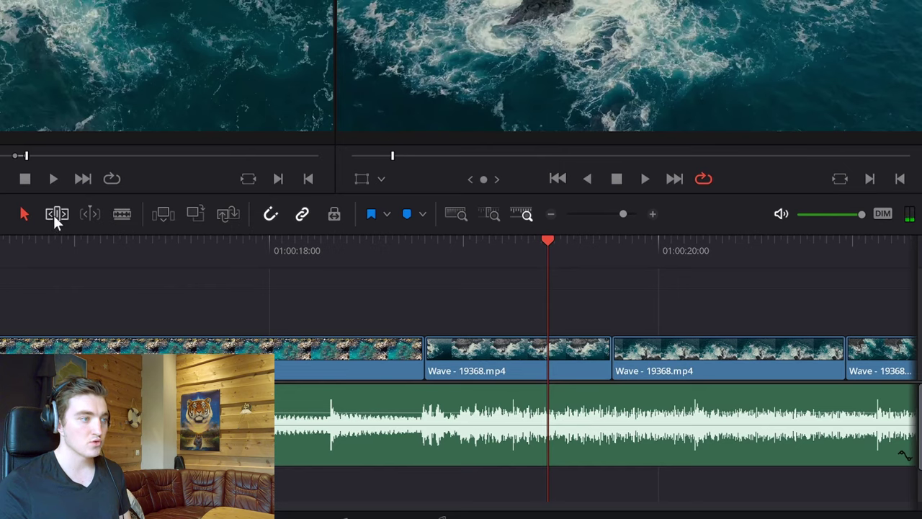
{"action": "left_click", "coordinate": [56, 214]}
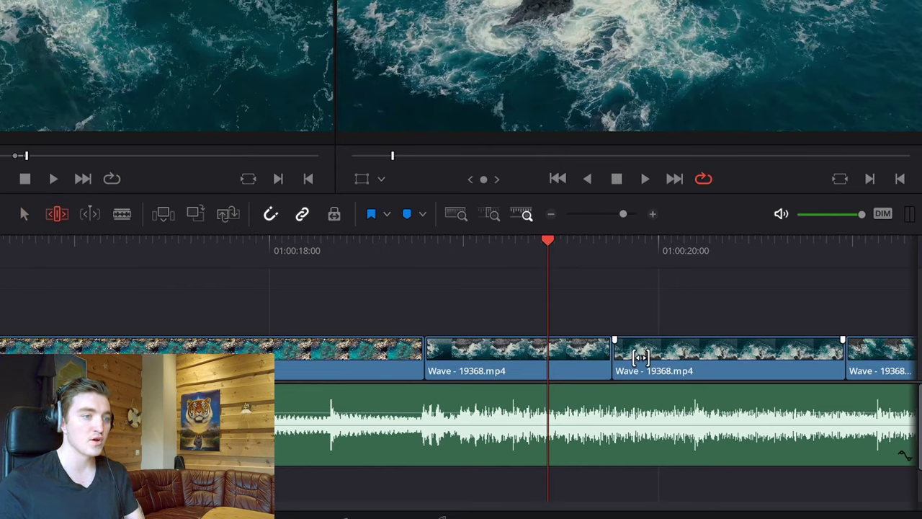
{"action": "left_click_drag", "start_coordinate": [605, 350], "coordinate": [545, 353]}
{"action": "left_click_drag", "start_coordinate": [391, 241], "coordinate": [326, 248]}
{"action": "key", "text": "space"}
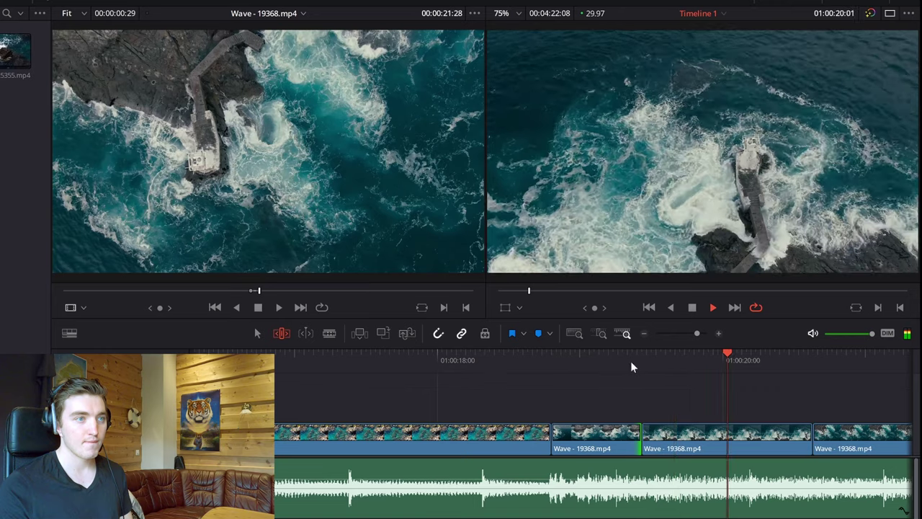
{"action": "left_click", "coordinate": [602, 357]}
{"action": "key", "text": "space"}
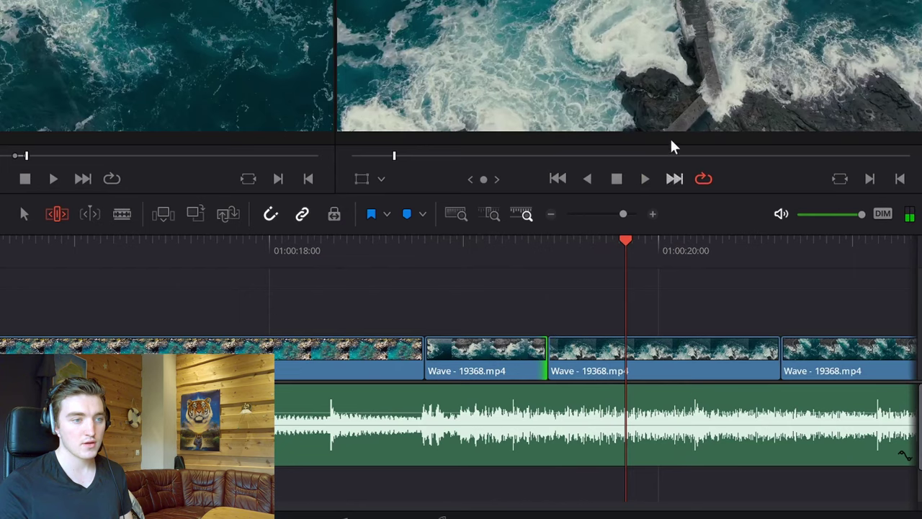
{"action": "key", "text": "space"}
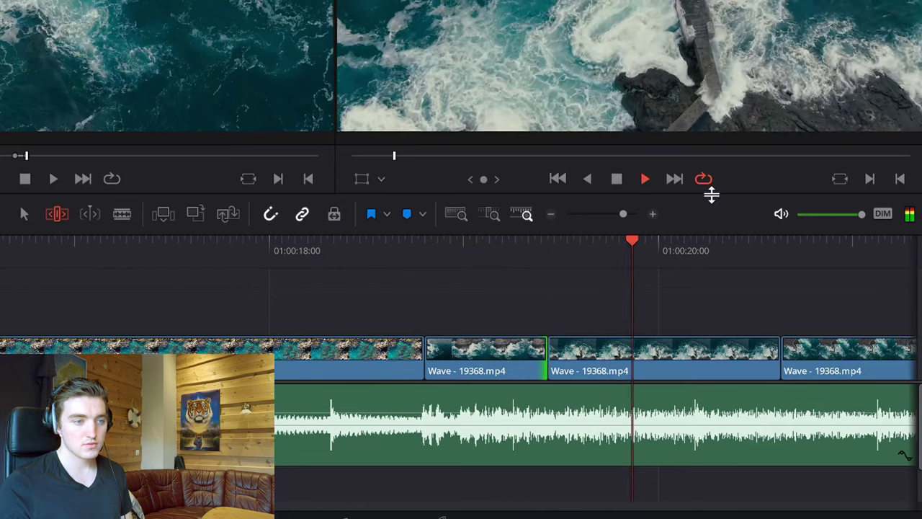
{"action": "left_click_drag", "start_coordinate": [660, 249], "coordinate": [551, 274]}
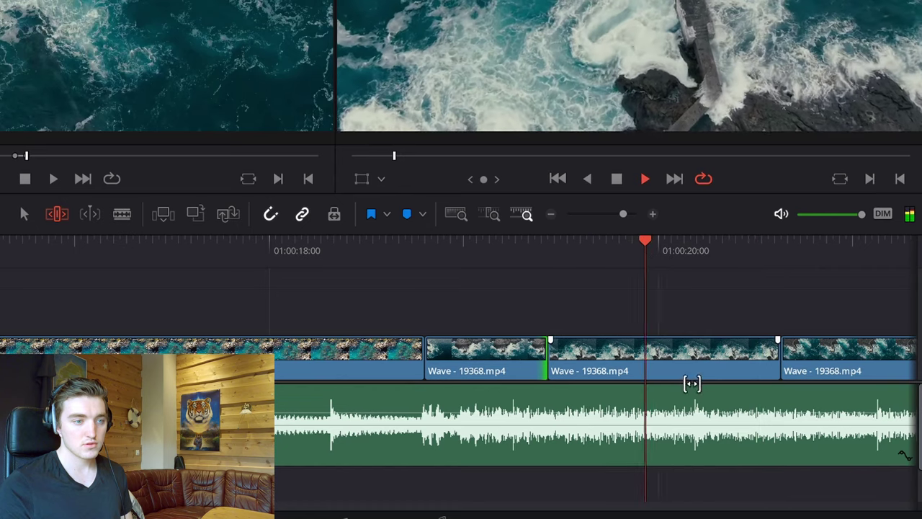
{"action": "key", "text": "space"}
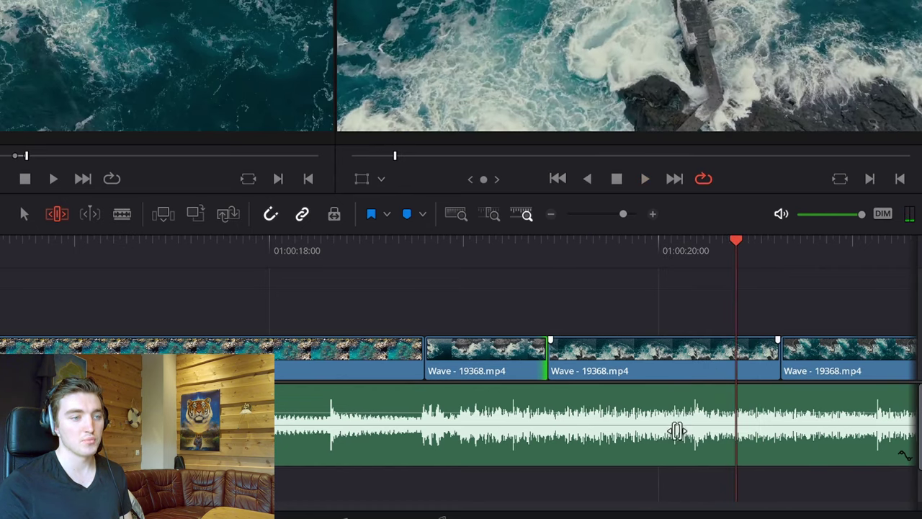
Step: Shorten the next Wave clip to the playhead and play the edited section
{"action": "left_click_drag", "start_coordinate": [723, 243], "coordinate": [695, 252]}
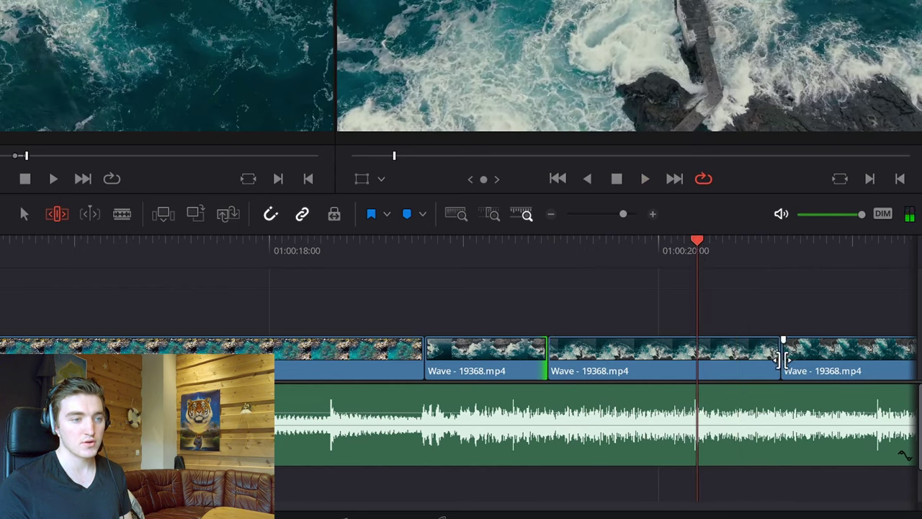
{"action": "left_click_drag", "start_coordinate": [776, 360], "coordinate": [697, 382]}
{"action": "left_click_drag", "start_coordinate": [580, 252], "coordinate": [224, 295]}
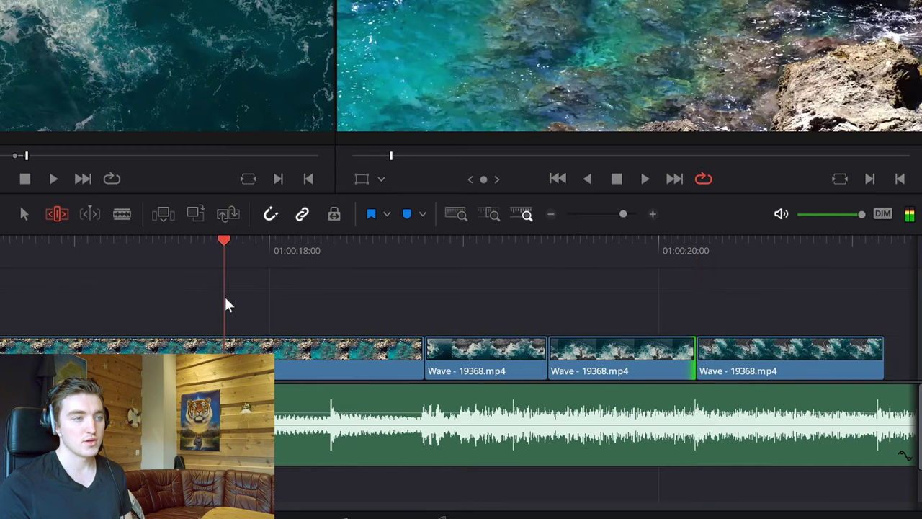
{"action": "key", "text": "space"}
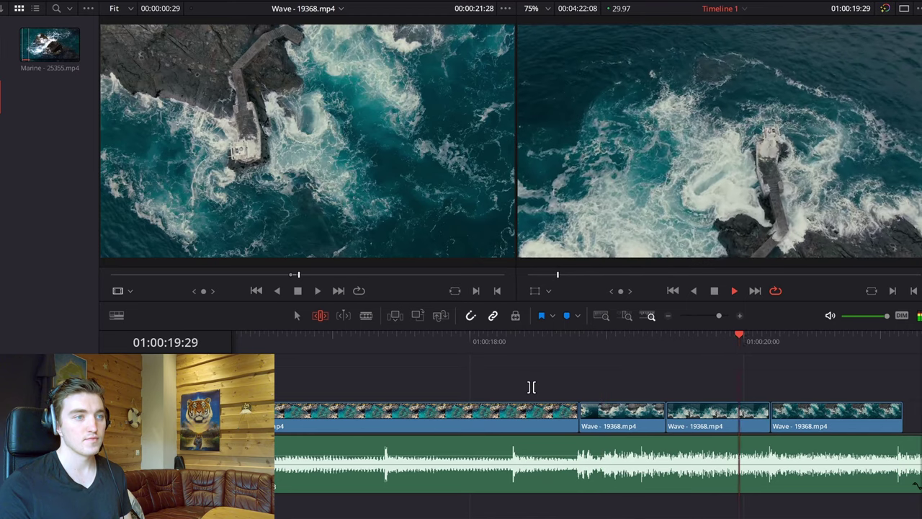
{"action": "key", "text": "space"}
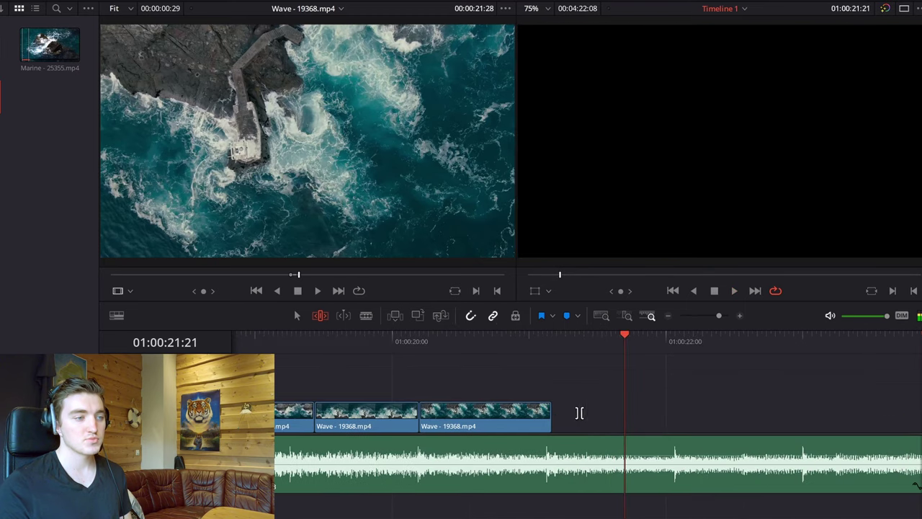
Step: Review the ending from 01:00:19:04 and extend the last Wave clip's end by 01:12
{"action": "left_click", "coordinate": [273, 339]}
{"action": "key", "text": "space"}
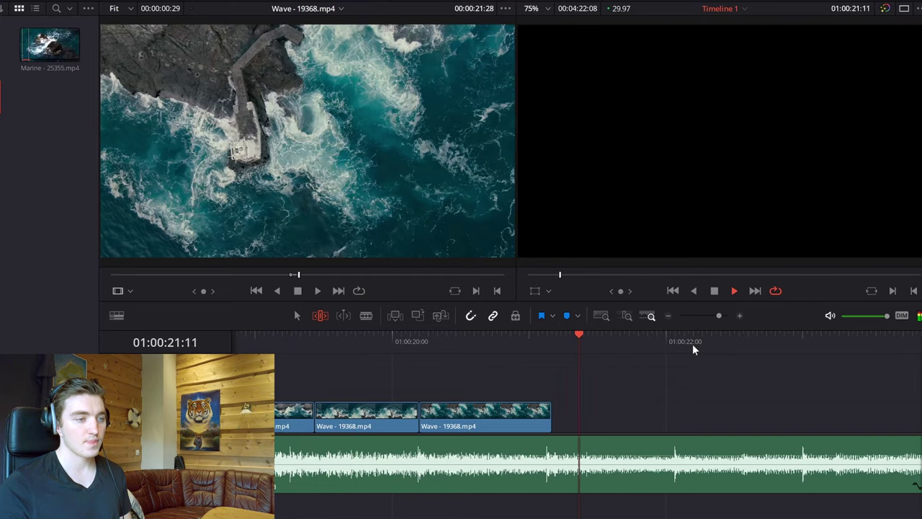
{"action": "key", "text": "space"}
{"action": "left_click_drag", "start_coordinate": [459, 345], "coordinate": [433, 350]}
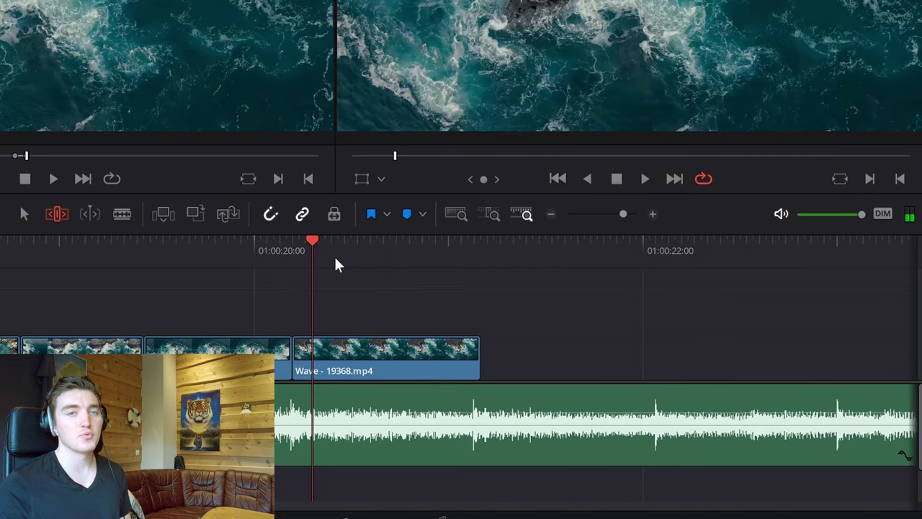
{"action": "left_click_drag", "start_coordinate": [297, 247], "coordinate": [81, 270]}
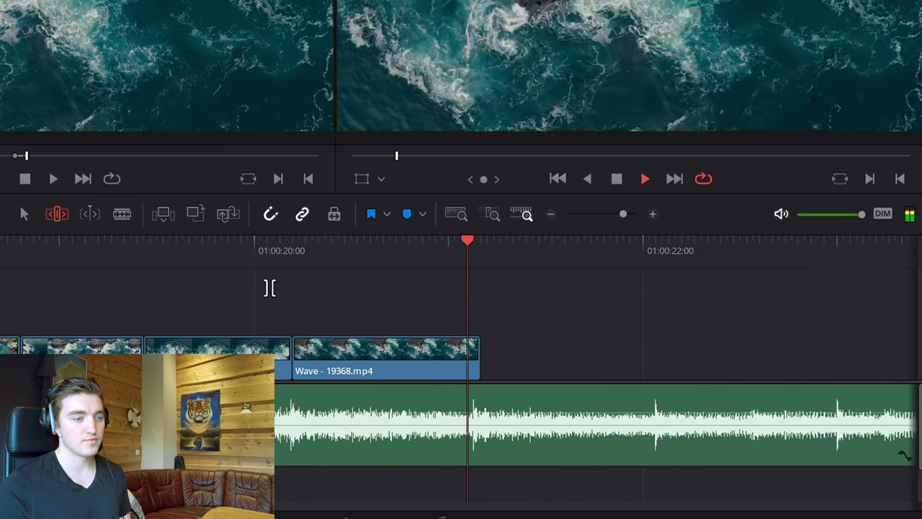
{"action": "key", "text": "space"}
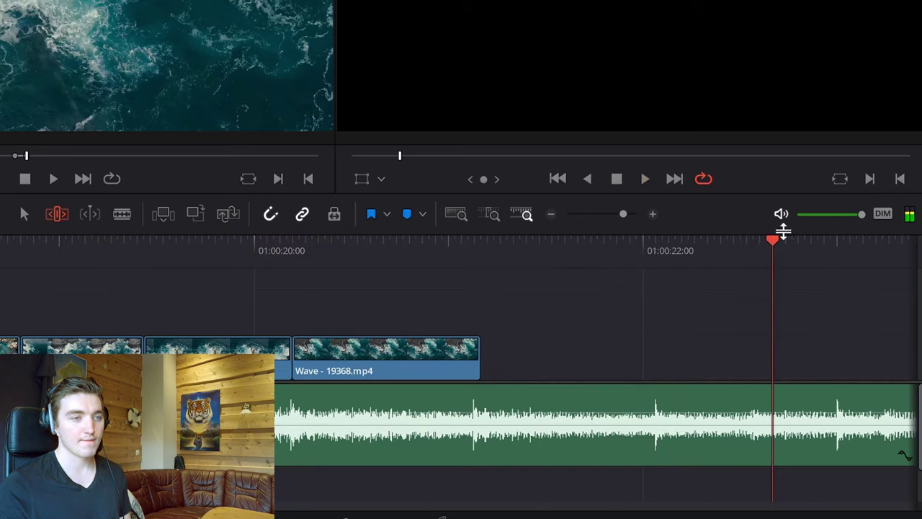
{"action": "left_click_drag", "start_coordinate": [775, 242], "coordinate": [755, 245]}
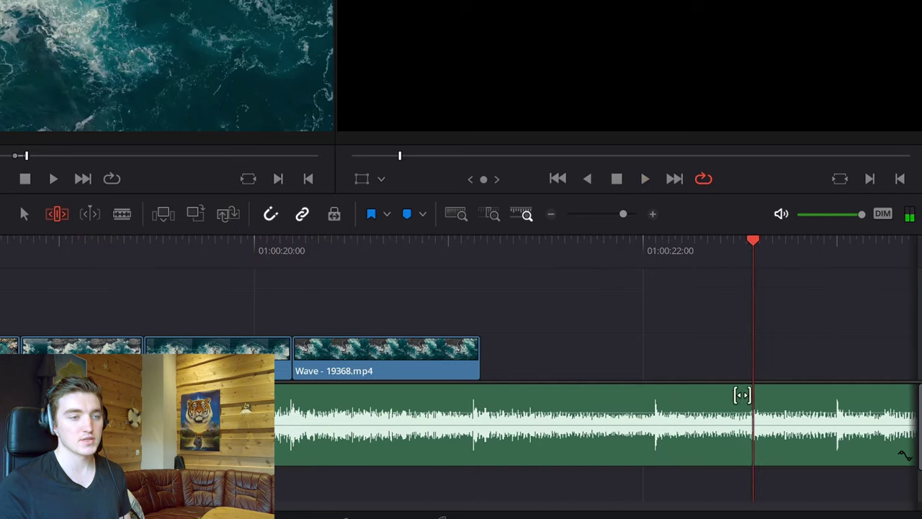
{"action": "left_click", "coordinate": [476, 351]}
{"action": "left_click_drag", "start_coordinate": [477, 351], "coordinate": [465, 396]}
{"action": "left_click", "coordinate": [24, 214]}
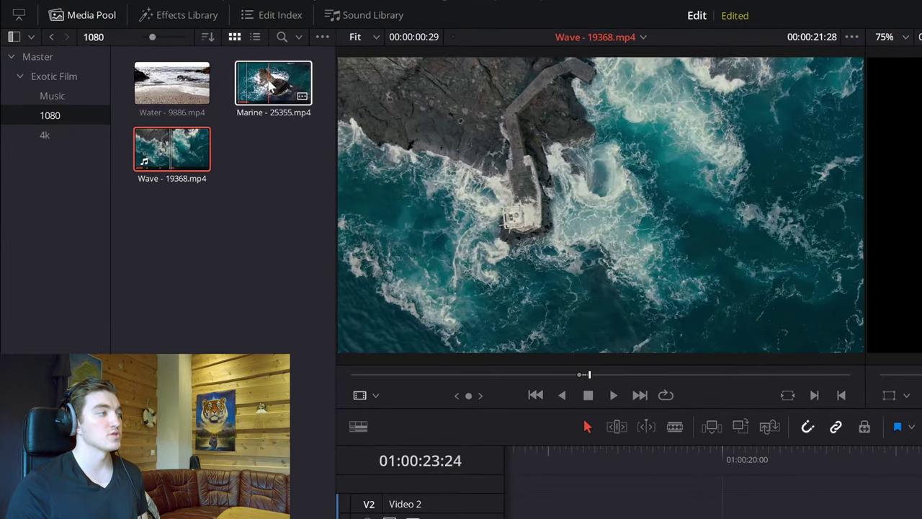
Step: Mark In/Out on the rocks part of Marine - 25355 and place it after the Wave clips
{"action": "left_click", "coordinate": [236, 77]}
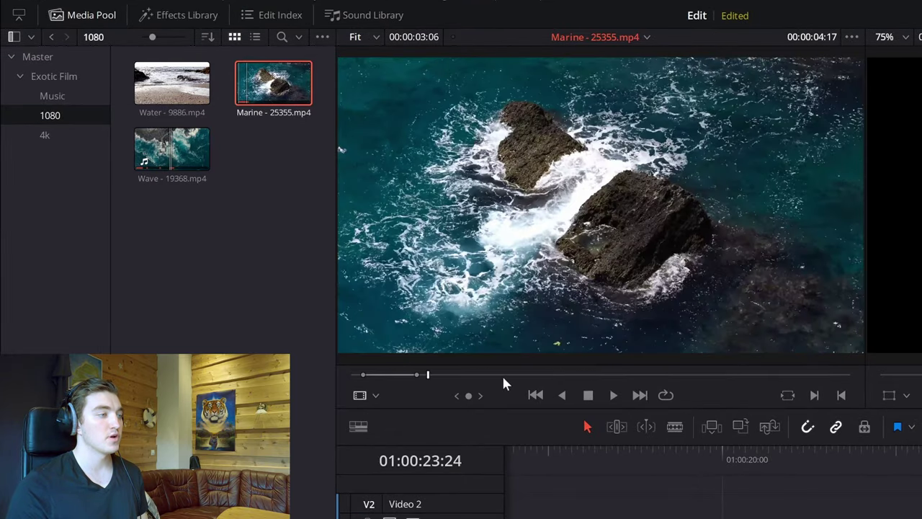
{"action": "mouse_move", "coordinate": [502, 374]}
{"action": "left_mouse_down"}
{"action": "mouse_move", "coordinate": [515, 374]}
{"action": "mouse_move", "coordinate": [498, 376]}
{"action": "left_mouse_up"}
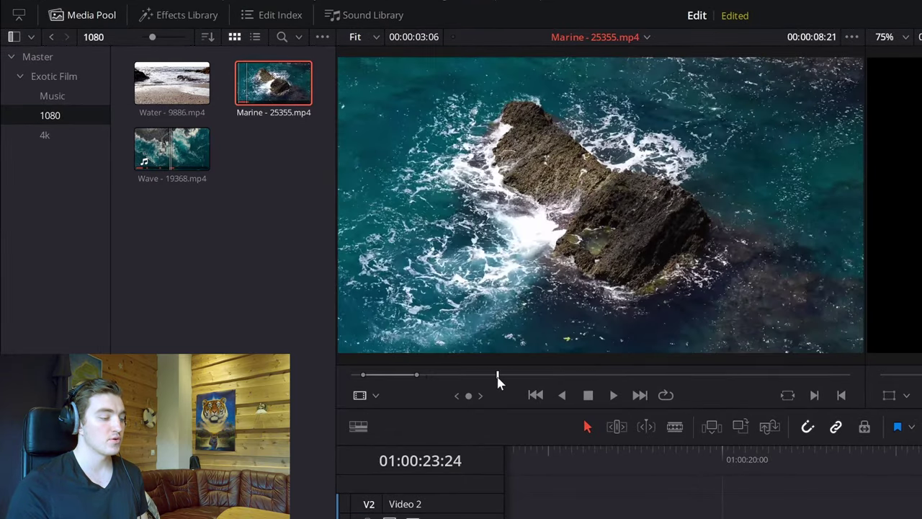
{"action": "key", "text": "alt+x"}
{"action": "key", "text": "i"}
{"action": "key", "text": "space"}
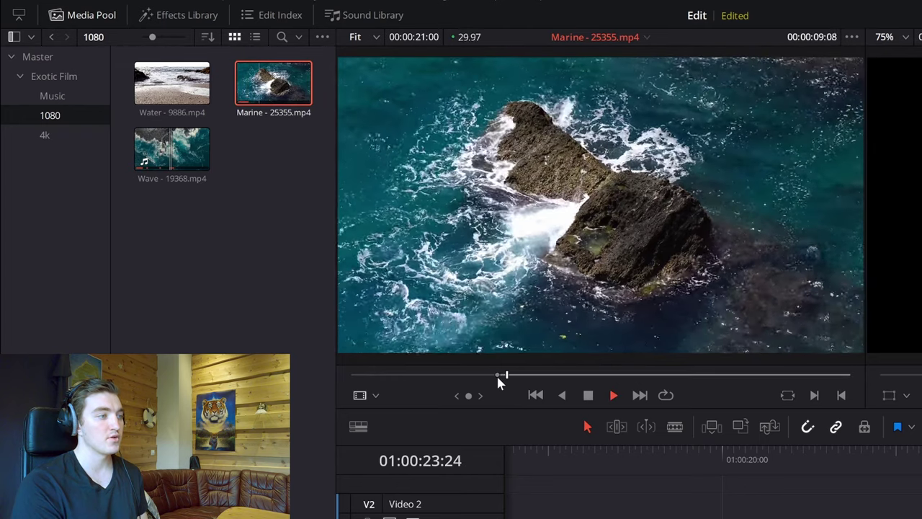
{"action": "key", "text": "o"}
{"action": "key", "text": "space"}
{"action": "left_click_drag", "start_coordinate": [593, 313], "coordinate": [921, 495]}
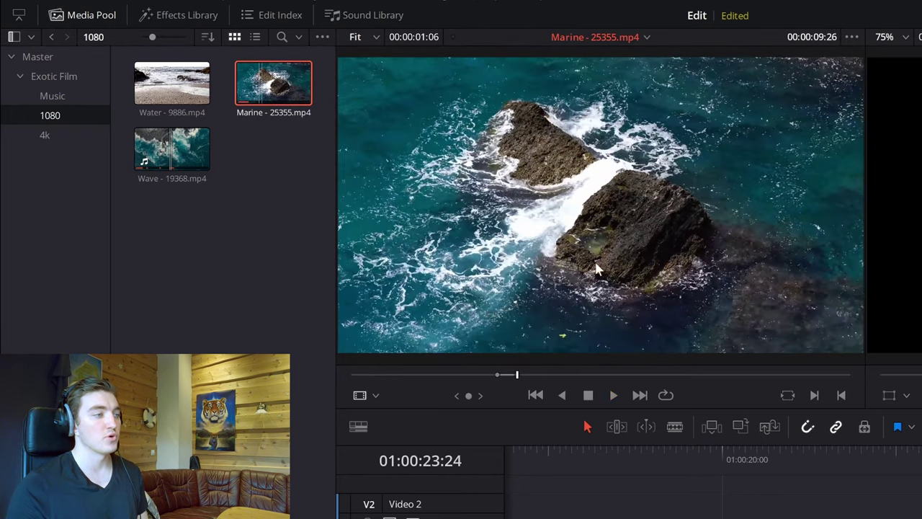
{"action": "left_click_drag", "start_coordinate": [665, 366], "coordinate": [657, 405]}
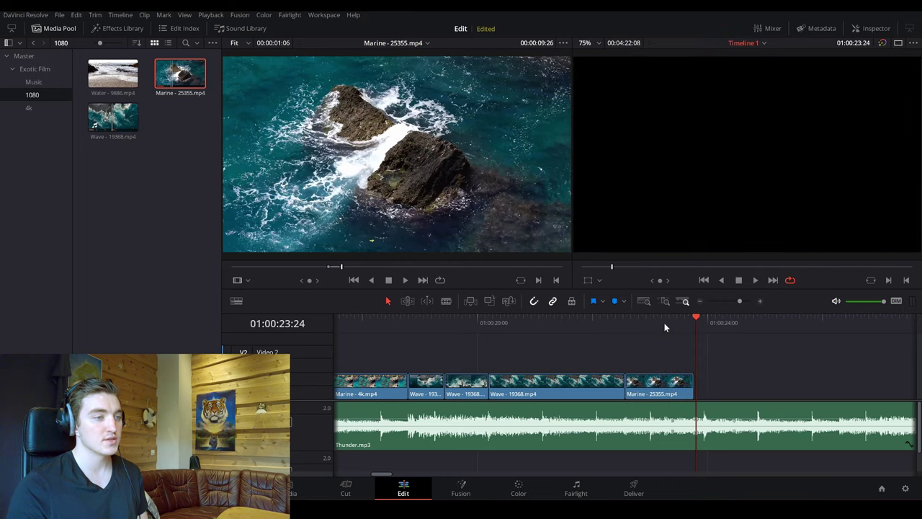
Step: Replay the new Marine clip and trim its end back 00:09 to the playhead
{"action": "left_click_drag", "start_coordinate": [665, 328], "coordinate": [589, 344]}
{"action": "key", "text": "space"}
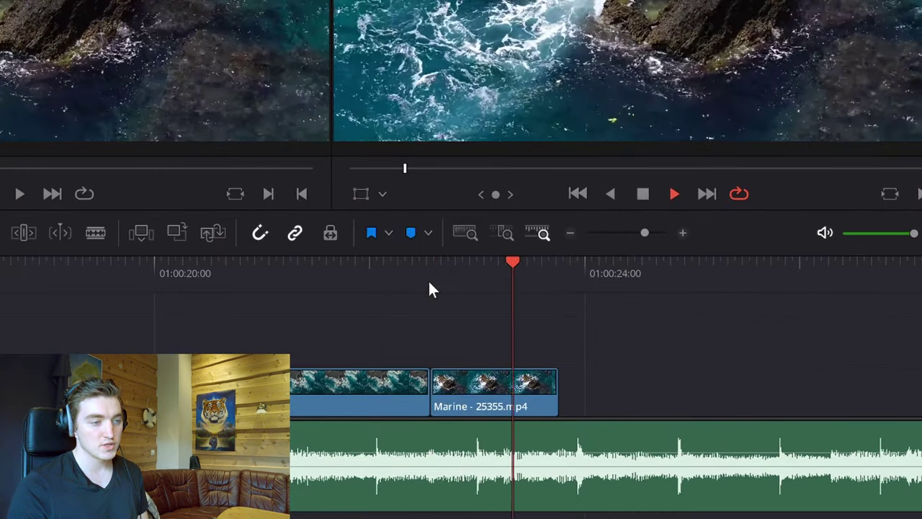
{"action": "key", "text": "space"}
{"action": "left_click", "coordinate": [381, 285]}
{"action": "key", "text": "space"}
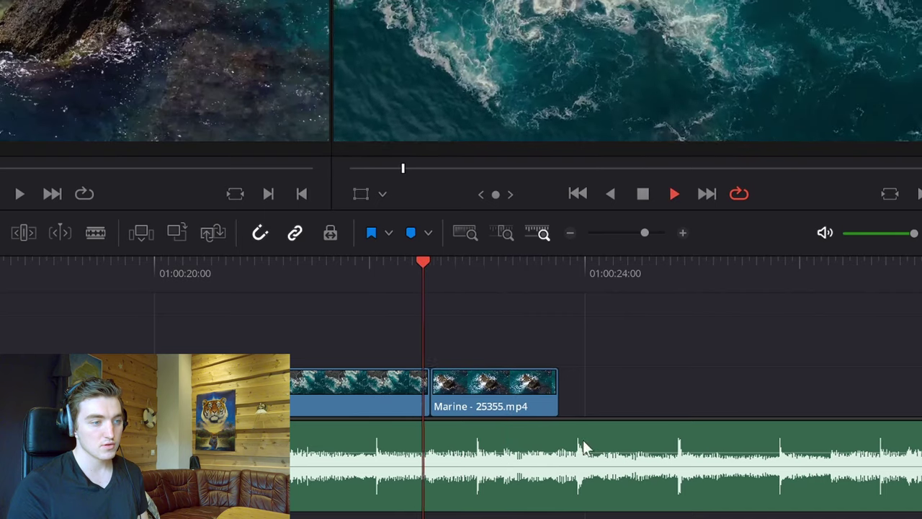
{"action": "key", "text": "space"}
{"action": "left_click_drag", "start_coordinate": [518, 262], "coordinate": [503, 263]}
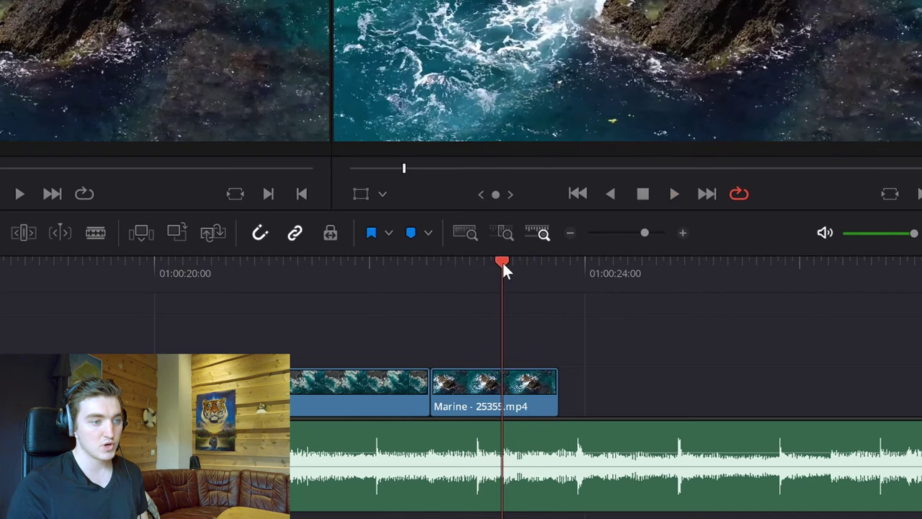
{"action": "left_click_drag", "start_coordinate": [552, 408], "coordinate": [501, 408]}
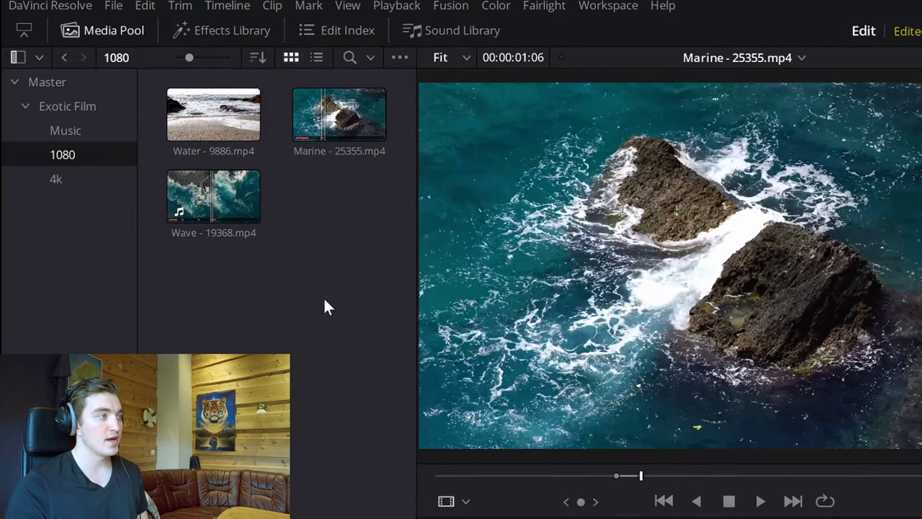
Step: Mark an in/out section of the Water - 9886 beach clip and add it after the Marine clip
{"action": "double_click", "coordinate": [210, 117]}
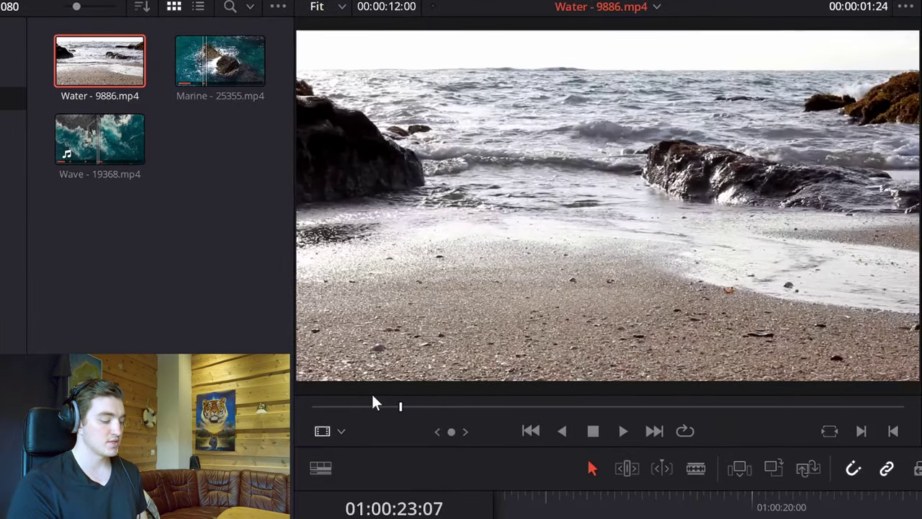
{"action": "key", "text": "i"}
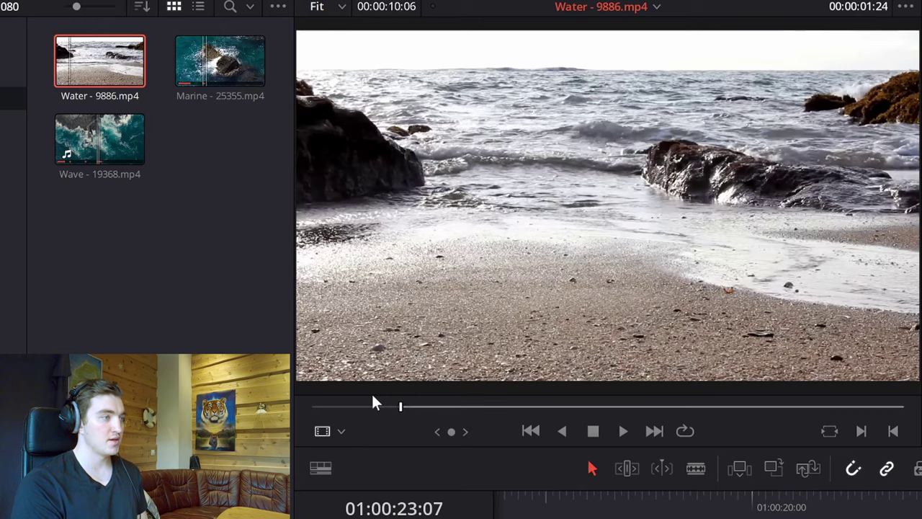
{"action": "key", "text": "space"}
{"action": "key", "text": "space"}
{"action": "key", "text": "o"}
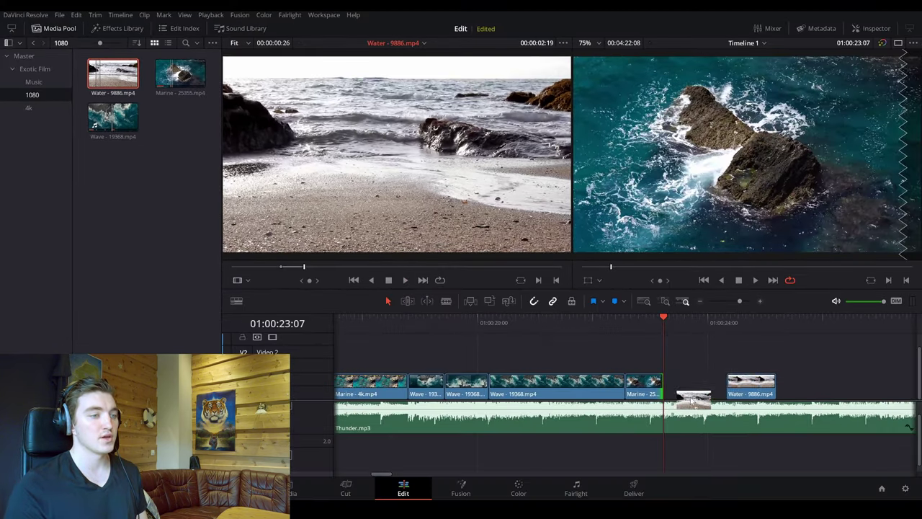
{"action": "left_click_drag", "start_coordinate": [693, 400], "coordinate": [678, 389]}
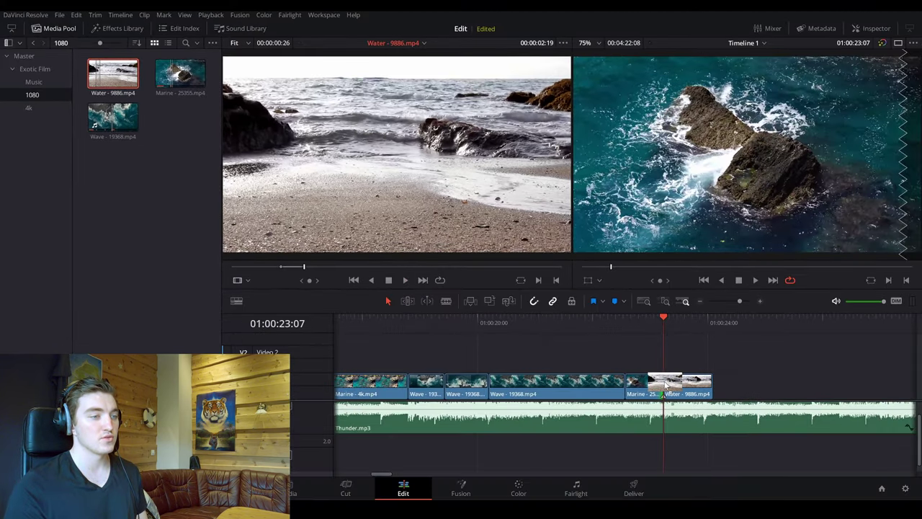
Step: Trim the Water clip's end back to the chosen playhead position and play the ending
{"action": "left_click", "coordinate": [655, 322]}
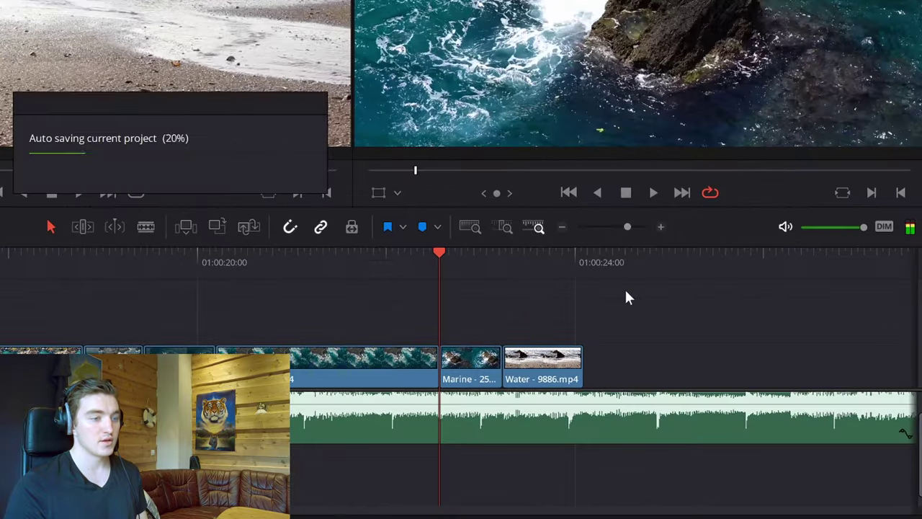
{"action": "key", "text": "space"}
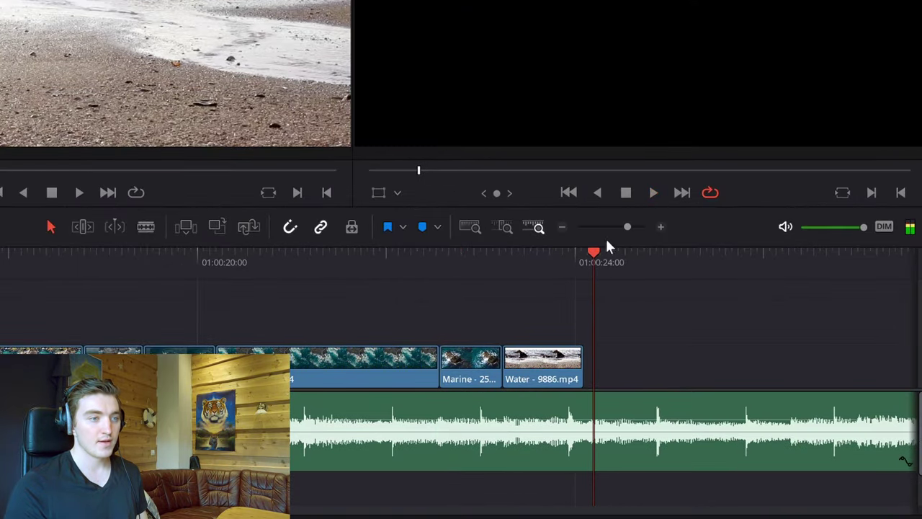
{"action": "left_click", "coordinate": [564, 251]}
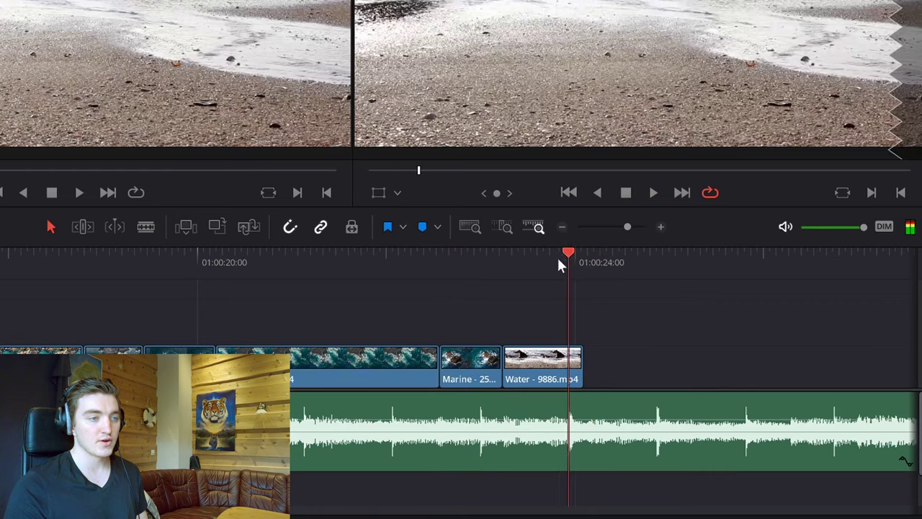
{"action": "key", "text": "Left"}
{"action": "key", "text": "Left"}
{"action": "key", "text": "Left"}
{"action": "key", "text": "Left"}
{"action": "key", "text": "Left"}
{"action": "key", "text": "Left"}
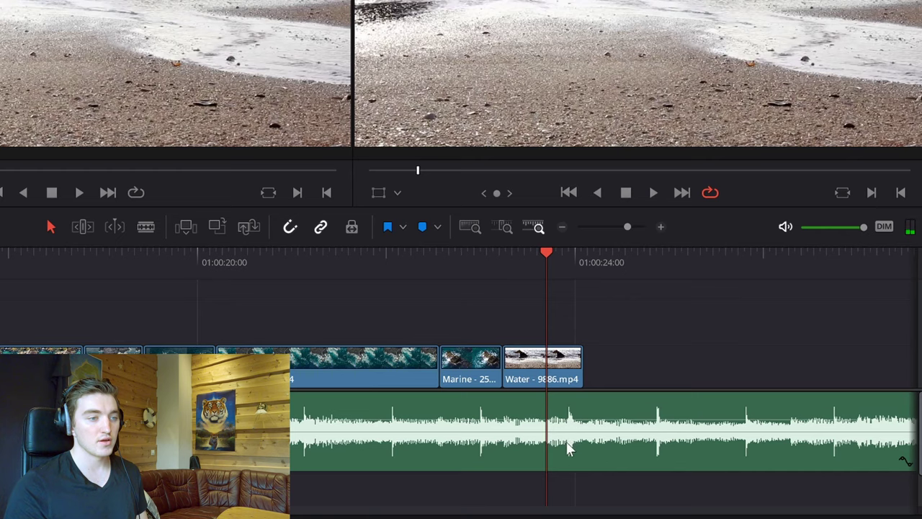
{"action": "left_click", "coordinate": [567, 254]}
{"action": "left_click", "coordinate": [567, 258]}
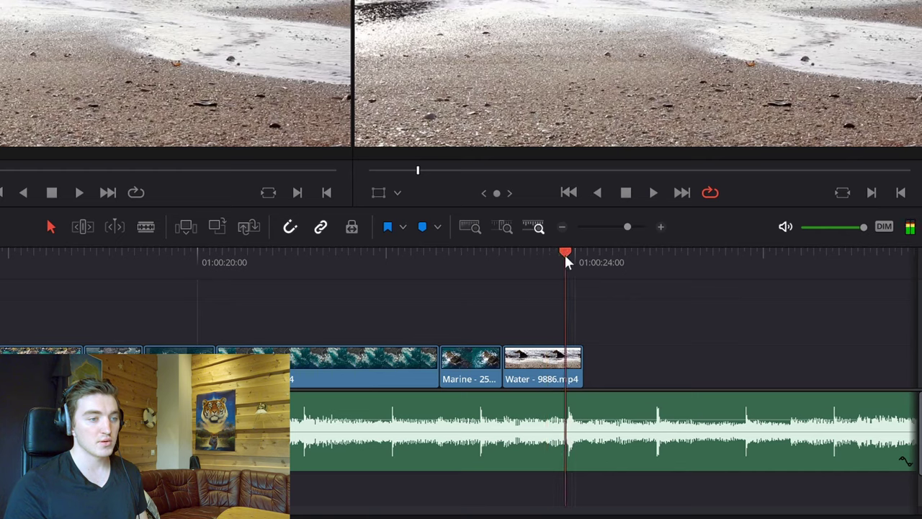
{"action": "left_click_drag", "start_coordinate": [581, 364], "coordinate": [556, 360]}
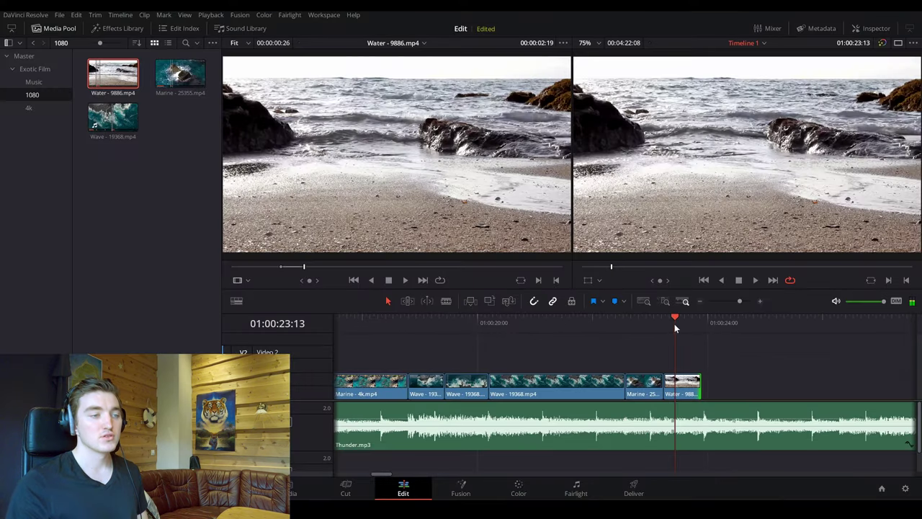
{"action": "left_click_drag", "start_coordinate": [674, 328], "coordinate": [605, 322]}
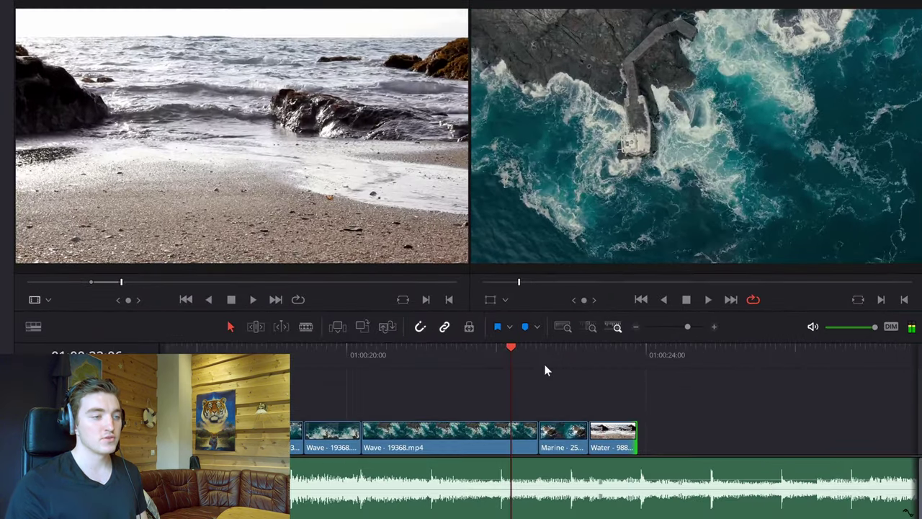
{"action": "key", "text": "space"}
{"action": "key", "text": "space"}
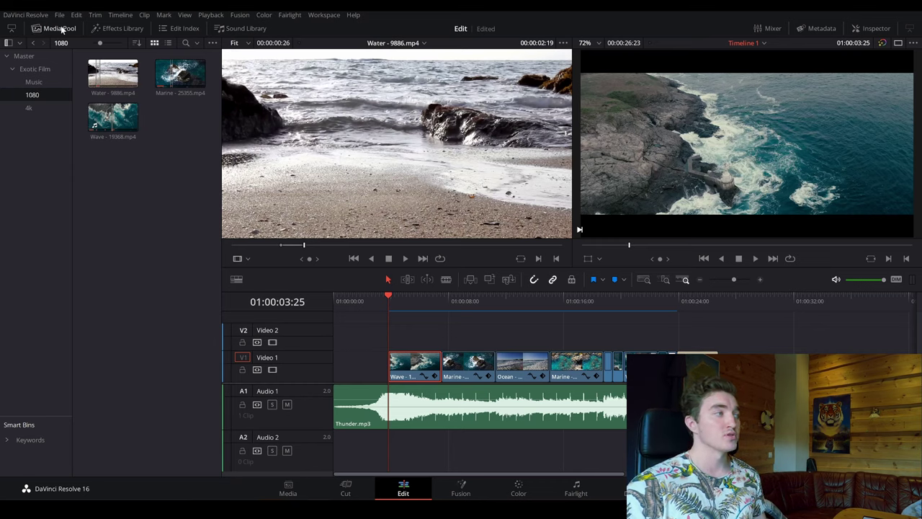
Step: Hide the Media Pool, switch to a single timeline viewer, and bring up the Effects Library
{"action": "left_click", "coordinate": [36, 29]}
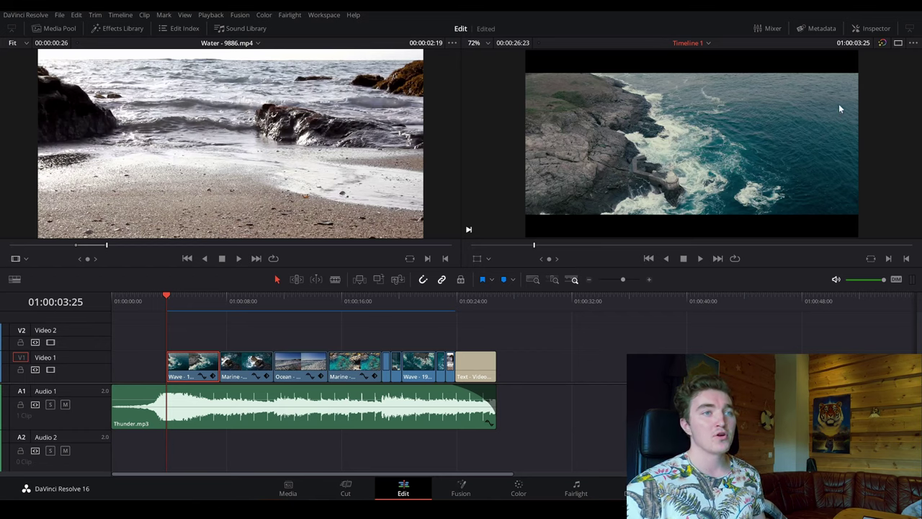
{"action": "left_click", "coordinate": [899, 44]}
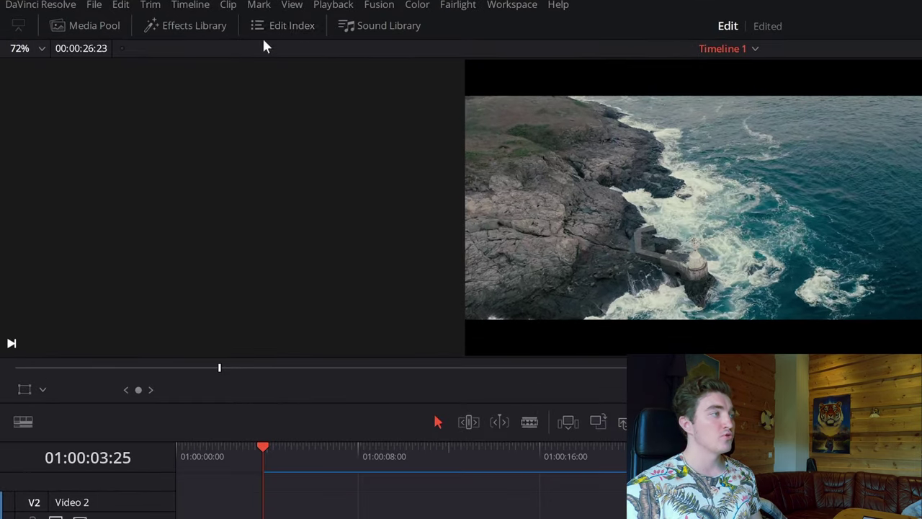
{"action": "left_click", "coordinate": [177, 27]}
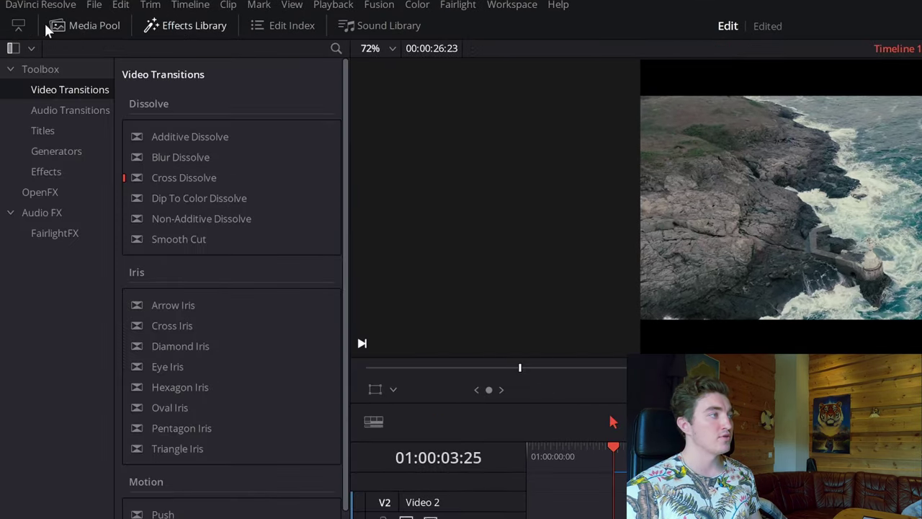
Step: Place the Toolbox Text title on Video 2 at the timeline start, ending where Wave begins
{"action": "left_click", "coordinate": [11, 71]}
{"action": "left_click", "coordinate": [11, 70]}
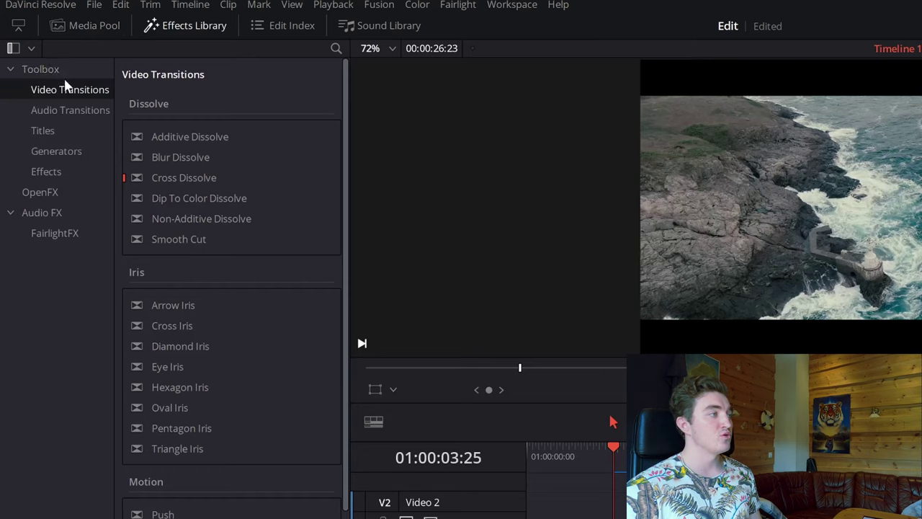
{"action": "left_click", "coordinate": [55, 130]}
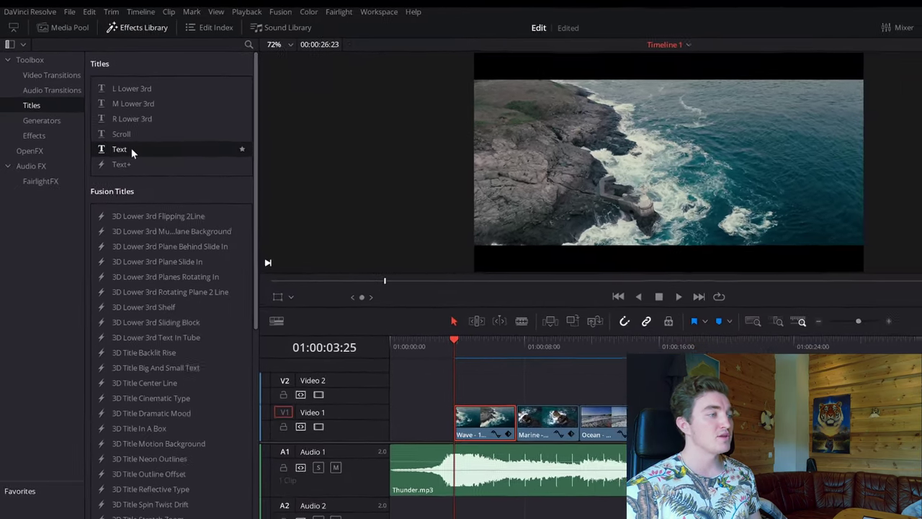
{"action": "left_click_drag", "start_coordinate": [131, 148], "coordinate": [428, 371]}
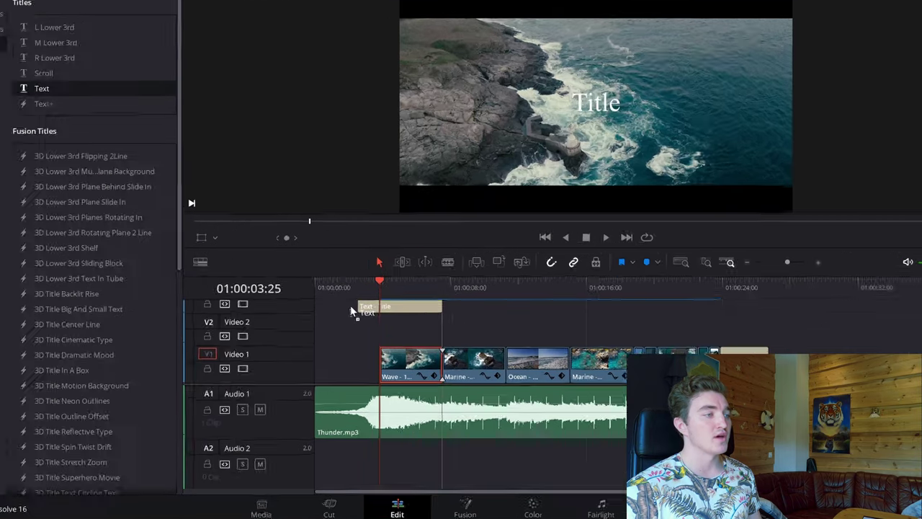
{"action": "left_click_drag", "start_coordinate": [352, 308], "coordinate": [333, 353]}
{"action": "left_click_drag", "start_coordinate": [186, 353], "coordinate": [183, 290]}
{"action": "left_click_drag", "start_coordinate": [356, 180], "coordinate": [387, 181]}
{"action": "left_click_drag", "start_coordinate": [354, 256], "coordinate": [321, 277]}
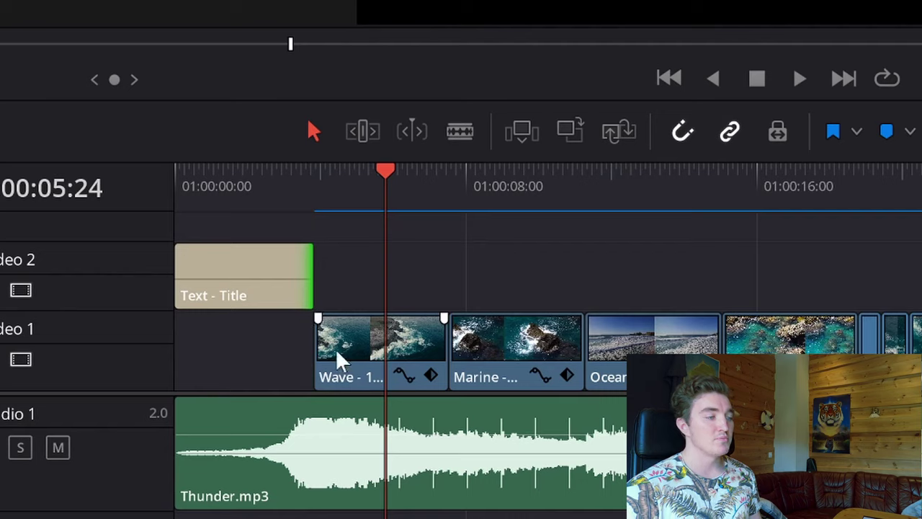
Step: Move the Text - Title clip down to the start of Video 1 and preview it
{"action": "left_click", "coordinate": [243, 272]}
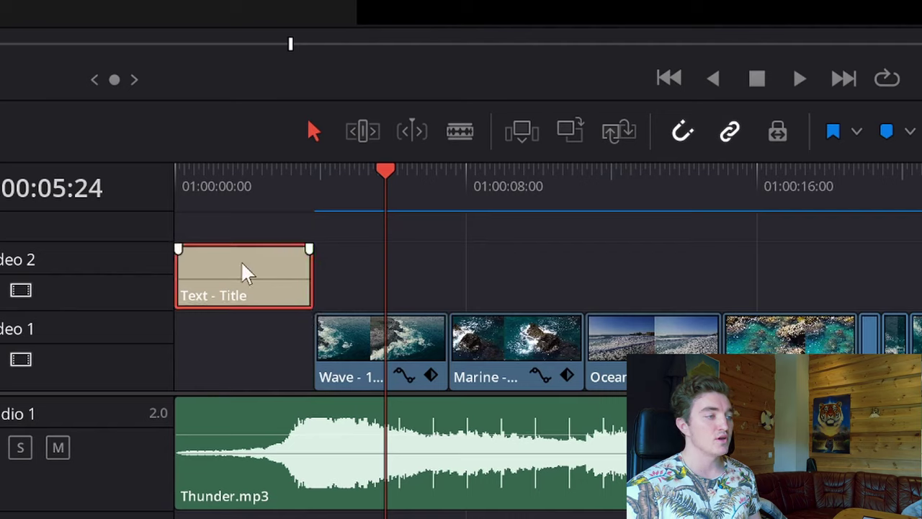
{"action": "left_click_drag", "start_coordinate": [243, 276], "coordinate": [249, 338]}
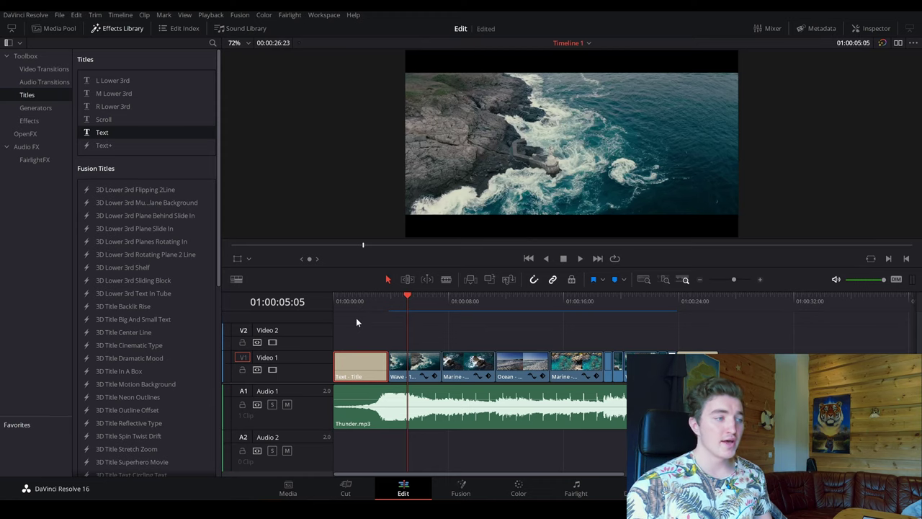
{"action": "left_click_drag", "start_coordinate": [408, 295], "coordinate": [372, 295]}
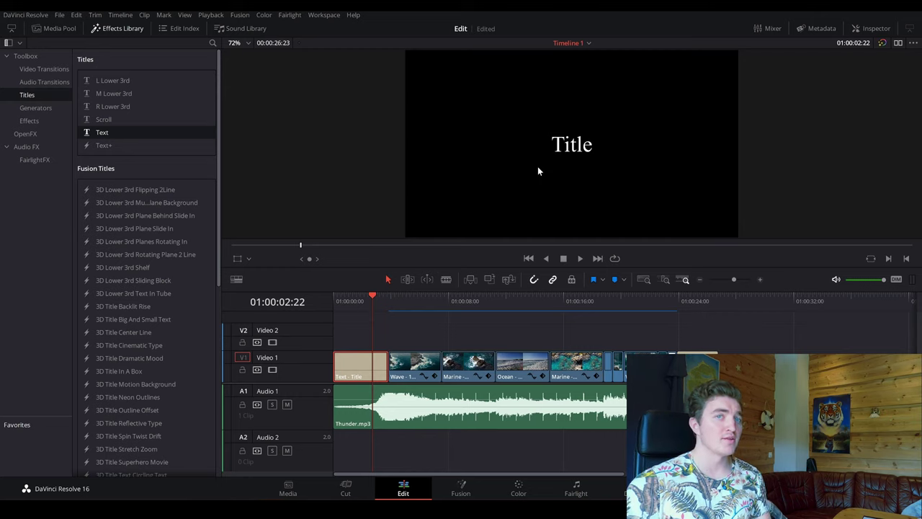
{"action": "double_click", "coordinate": [356, 372]}
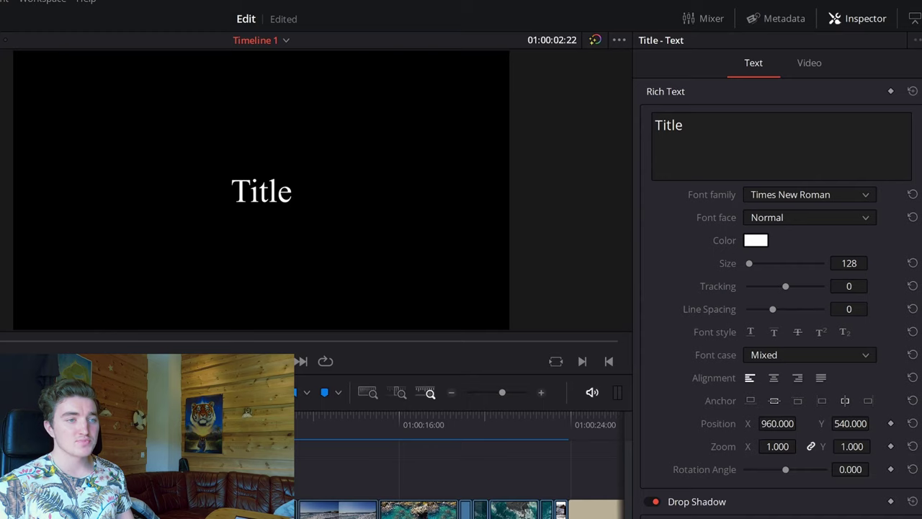
Step: Replace the title text with 'Exotic Film', keeping Times New Roman Normal, then close the Inspector
{"action": "scroll", "coordinate": [815, 302], "scroll_direction": "down", "scroll_amount": 5}
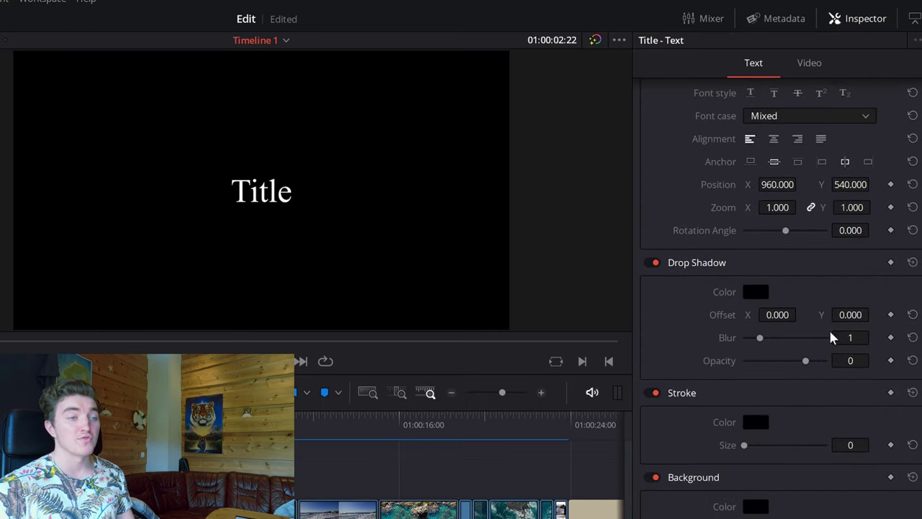
{"action": "scroll", "coordinate": [834, 332], "scroll_direction": "up", "scroll_amount": 4}
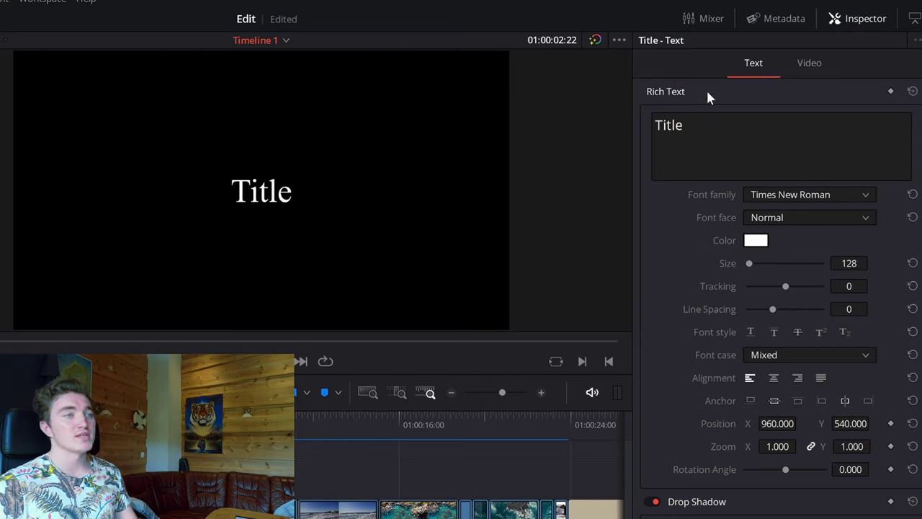
{"action": "left_click_drag", "start_coordinate": [688, 126], "coordinate": [611, 135]}
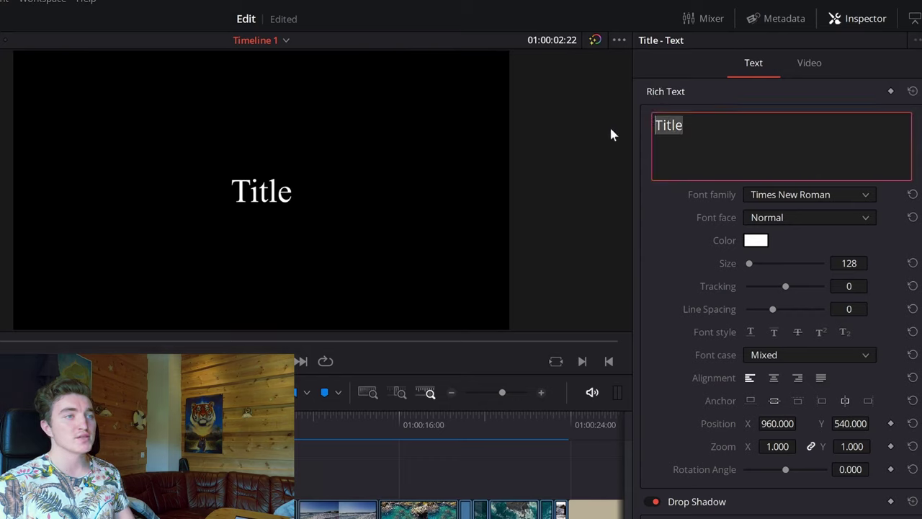
{"action": "type", "text": "Exotic F"}
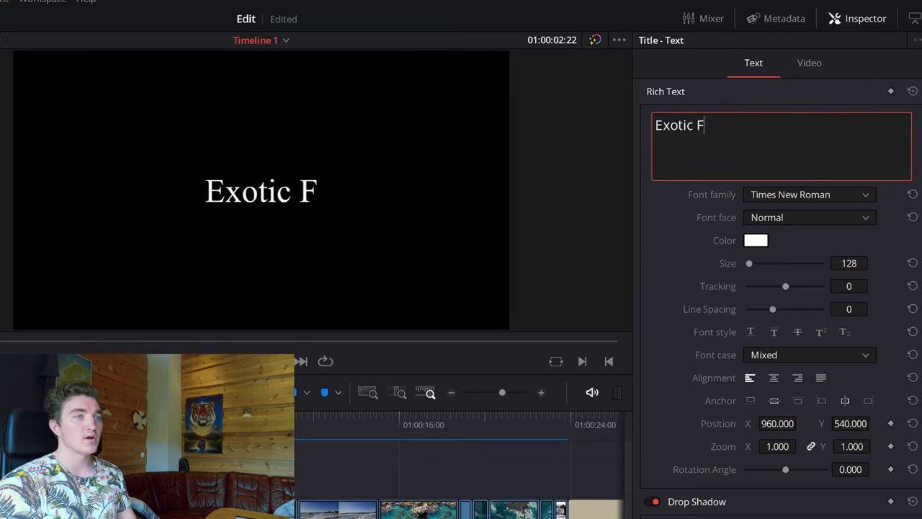
{"action": "type", "text": "ilm"}
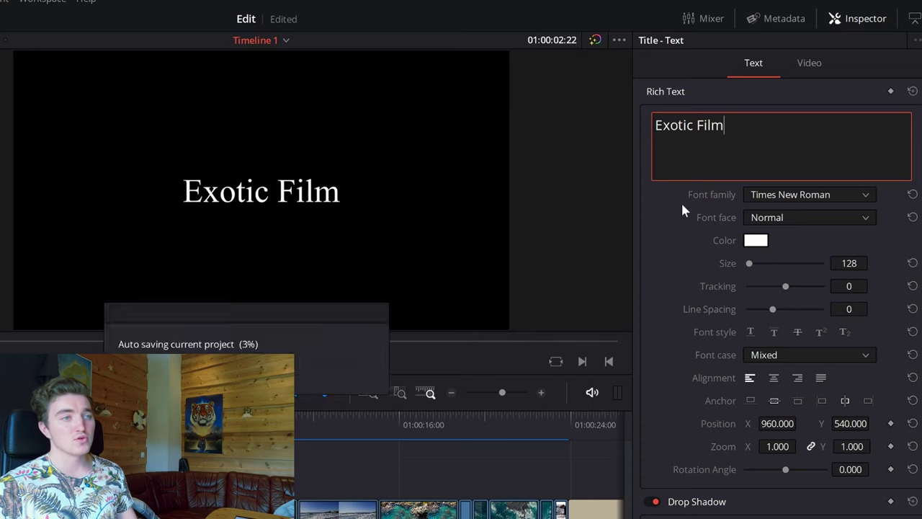
{"action": "left_click", "coordinate": [793, 195]}
{"action": "left_click", "coordinate": [794, 196]}
{"action": "left_click", "coordinate": [769, 220]}
{"action": "left_click", "coordinate": [755, 235]}
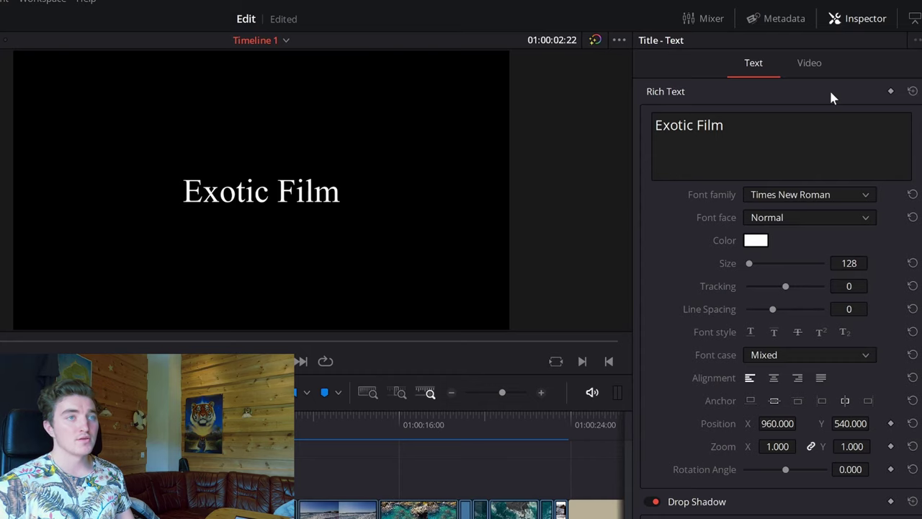
{"action": "left_click", "coordinate": [865, 24]}
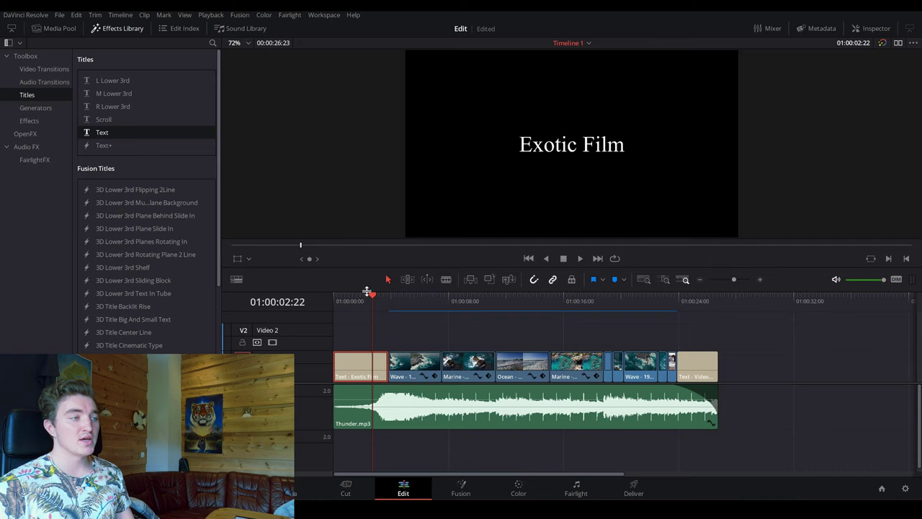
{"action": "left_click_drag", "start_coordinate": [367, 291], "coordinate": [360, 296]}
{"action": "key", "text": "space"}
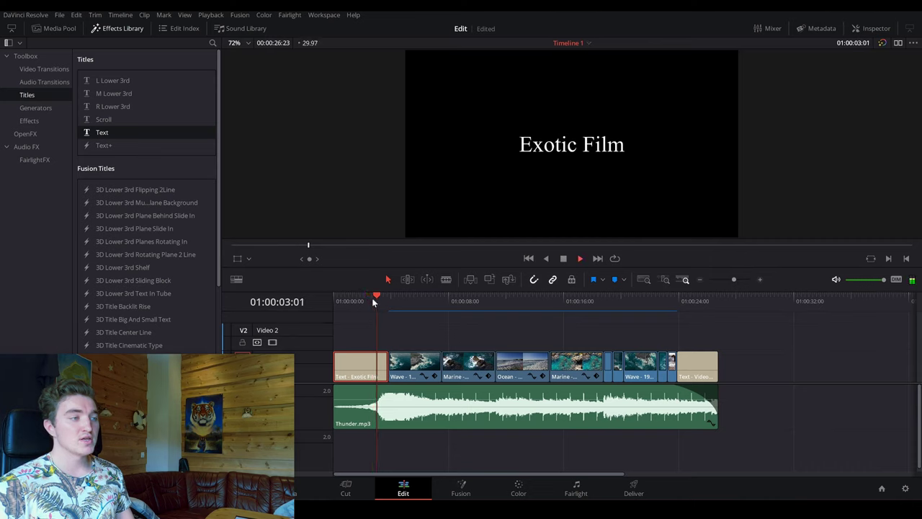
{"action": "left_click_drag", "start_coordinate": [372, 303], "coordinate": [368, 300]}
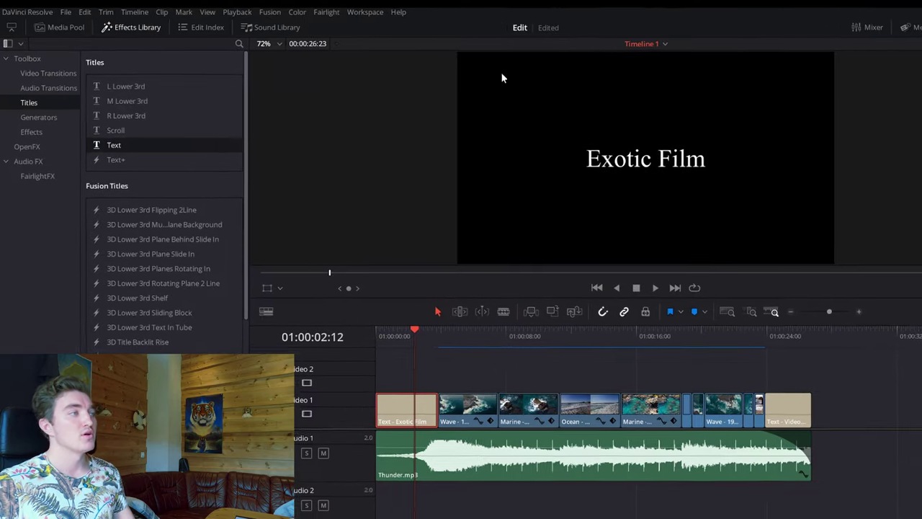
{"action": "left_click", "coordinate": [104, 27]}
{"action": "left_click", "coordinate": [105, 27]}
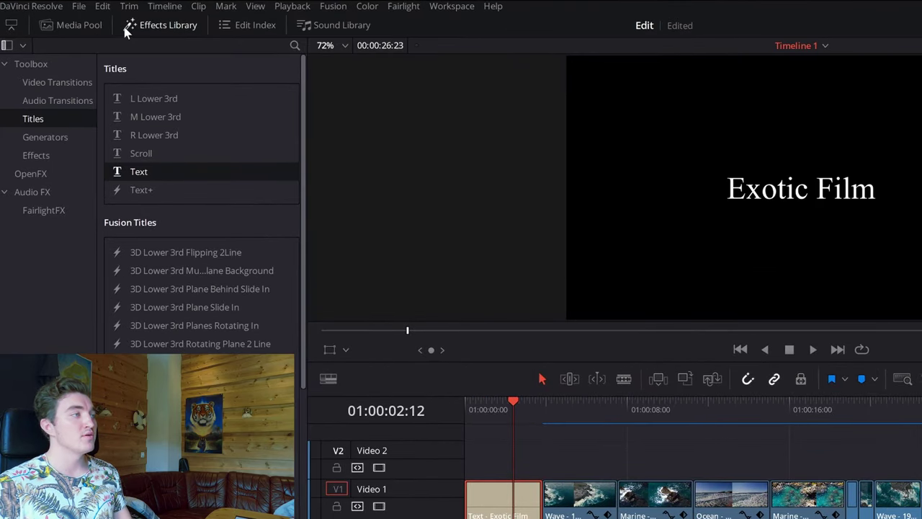
Step: Drop a Blur Dissolve onto the cut between the title and Wave, and play it back
{"action": "left_click", "coordinate": [34, 63]}
{"action": "left_click", "coordinate": [47, 83]}
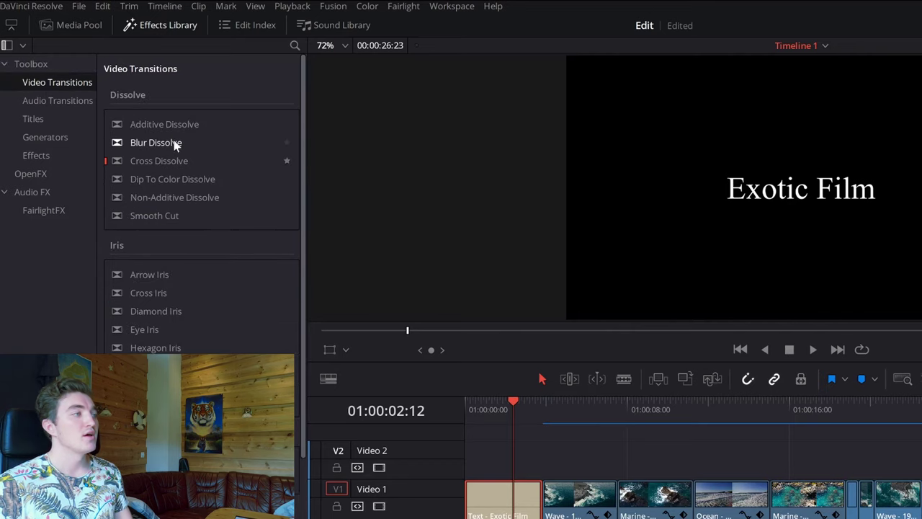
{"action": "left_click", "coordinate": [169, 142]}
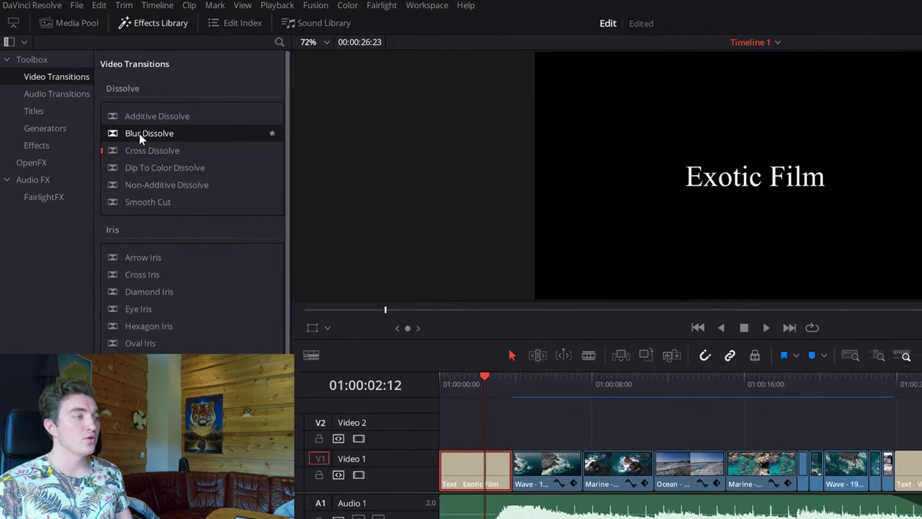
{"action": "left_click_drag", "start_coordinate": [139, 133], "coordinate": [485, 446]}
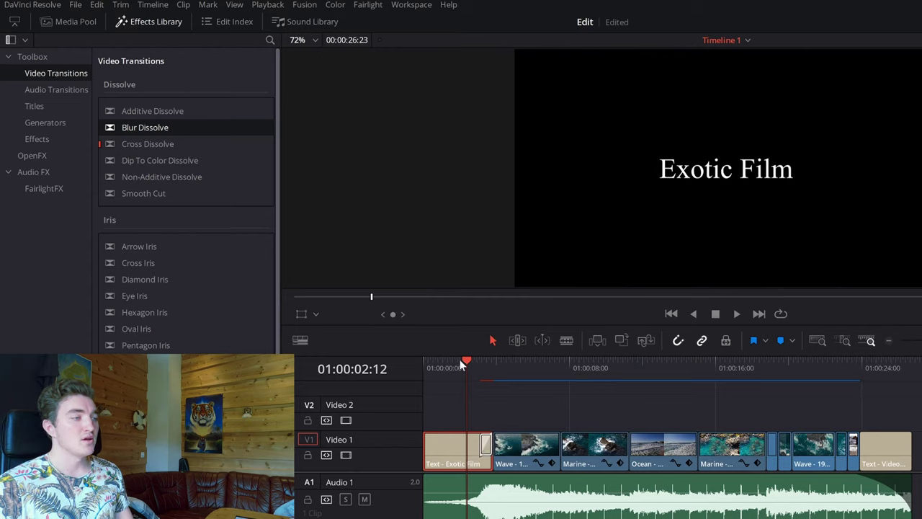
{"action": "left_click", "coordinate": [460, 363]}
{"action": "key", "text": "space"}
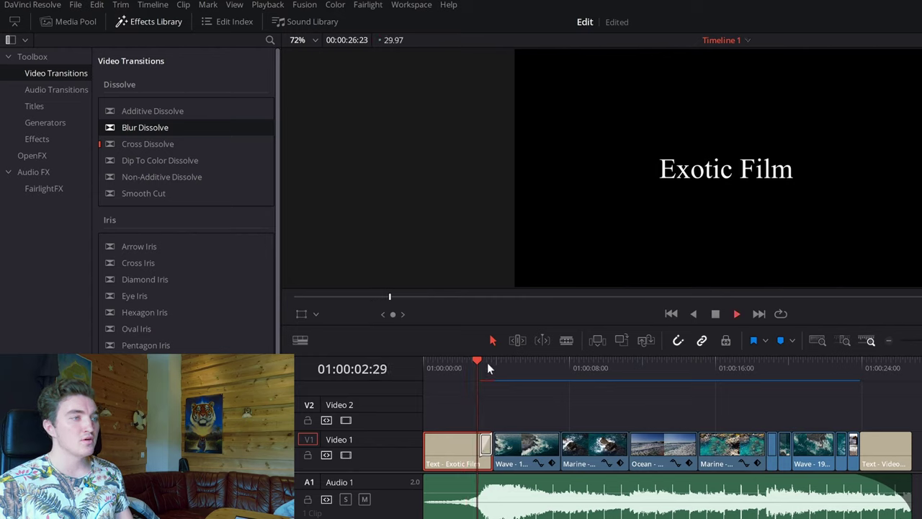
{"action": "key", "text": "space"}
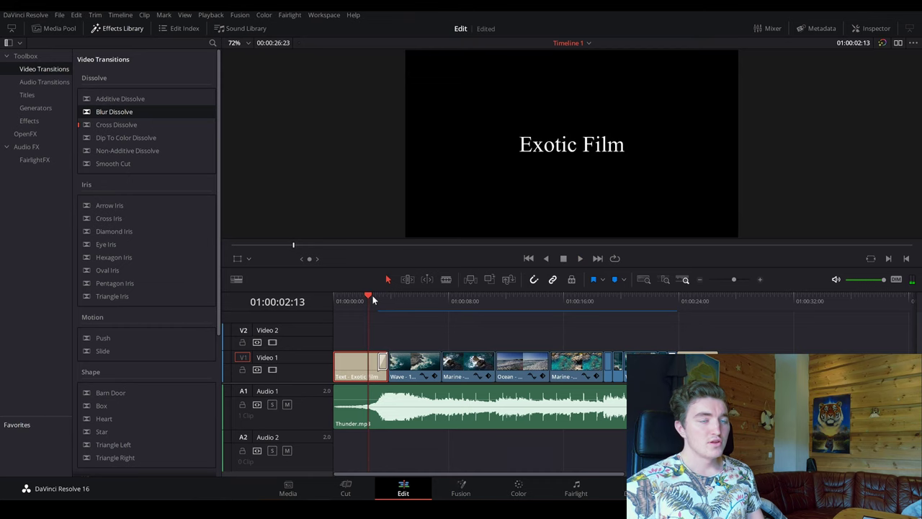
{"action": "key", "text": "space"}
{"action": "key", "text": "space"}
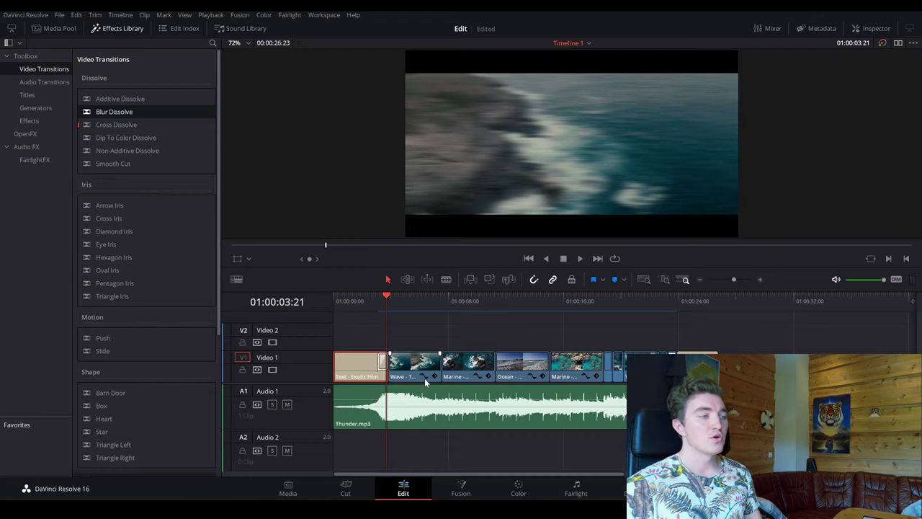
Step: Move the Exotic Film title up onto Video 2 at the timeline start
{"action": "left_click", "coordinate": [381, 361]}
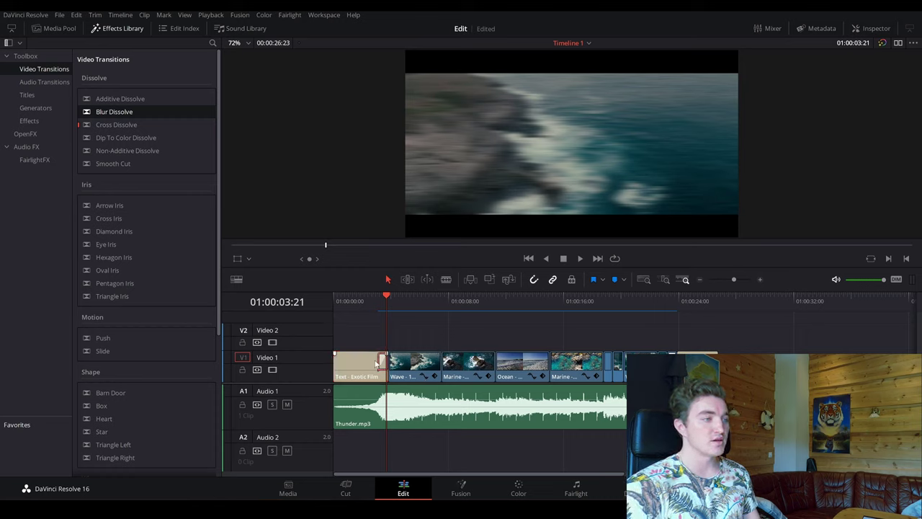
{"action": "left_click", "coordinate": [375, 359]}
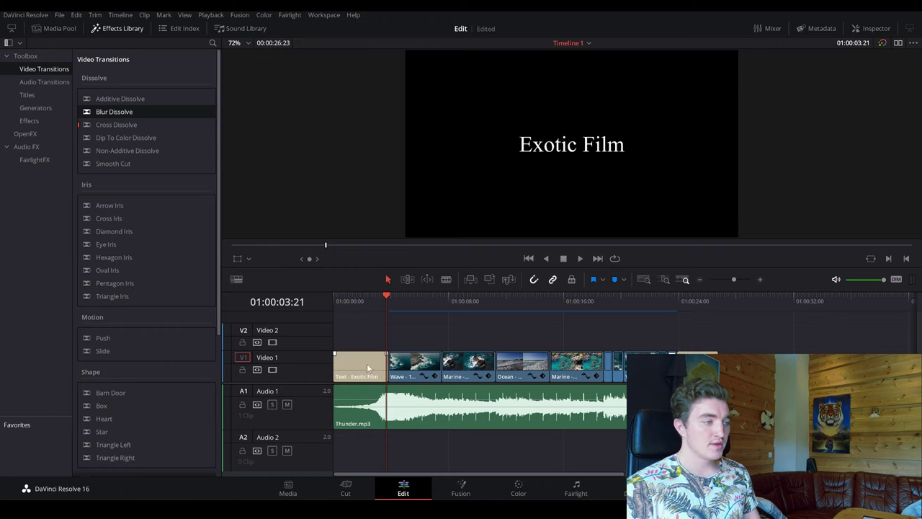
{"action": "left_click_drag", "start_coordinate": [368, 361], "coordinate": [338, 356]}
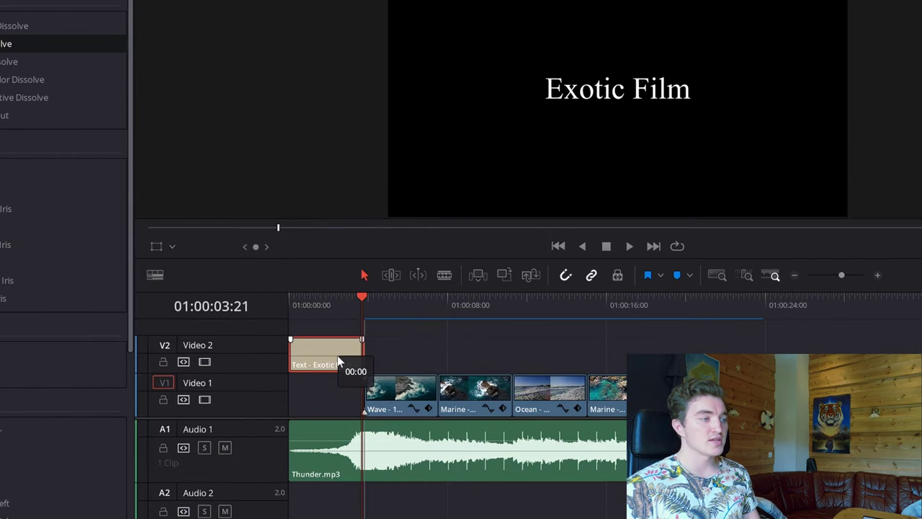
Step: Apply the Blur Dissolve to the title's end and play back the ending
{"action": "left_click", "coordinate": [408, 289]}
{"action": "left_click_drag", "start_coordinate": [67, 46], "coordinate": [194, 214]}
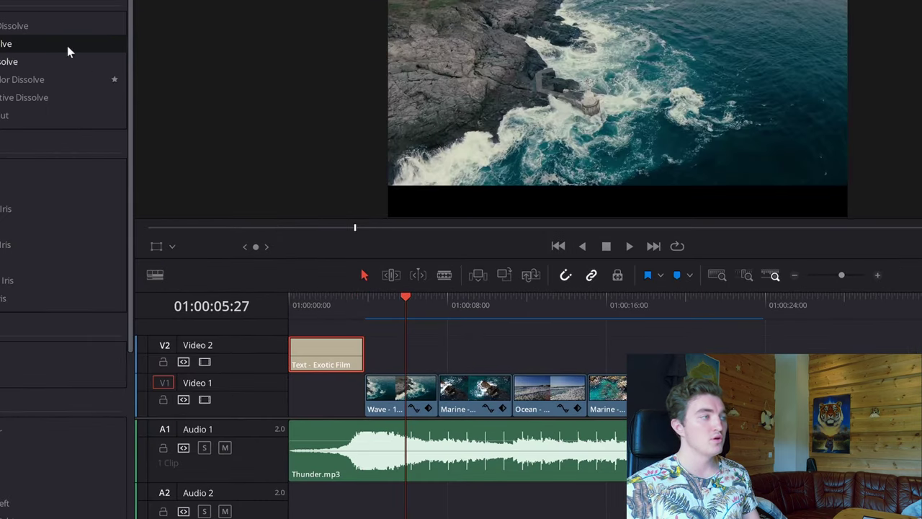
{"action": "left_click_drag", "start_coordinate": [294, 198], "coordinate": [456, 338]}
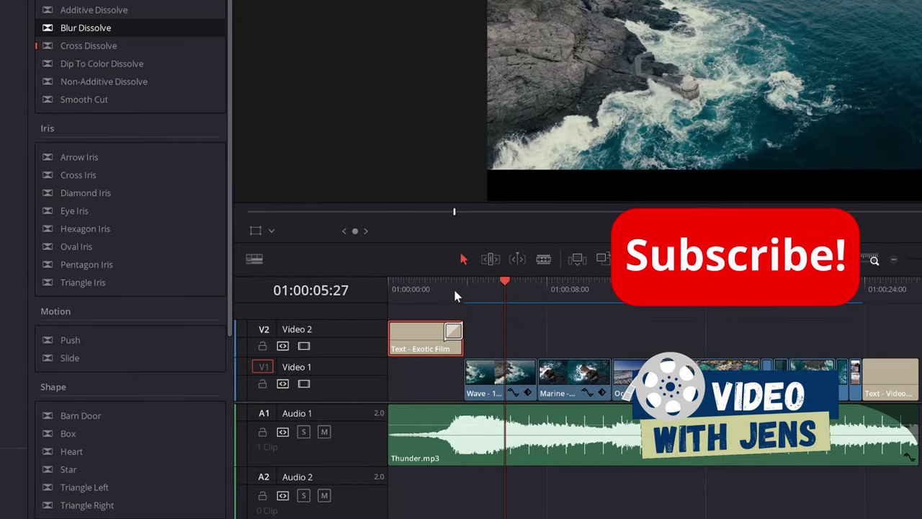
{"action": "left_click_drag", "start_coordinate": [453, 286], "coordinate": [433, 285]}
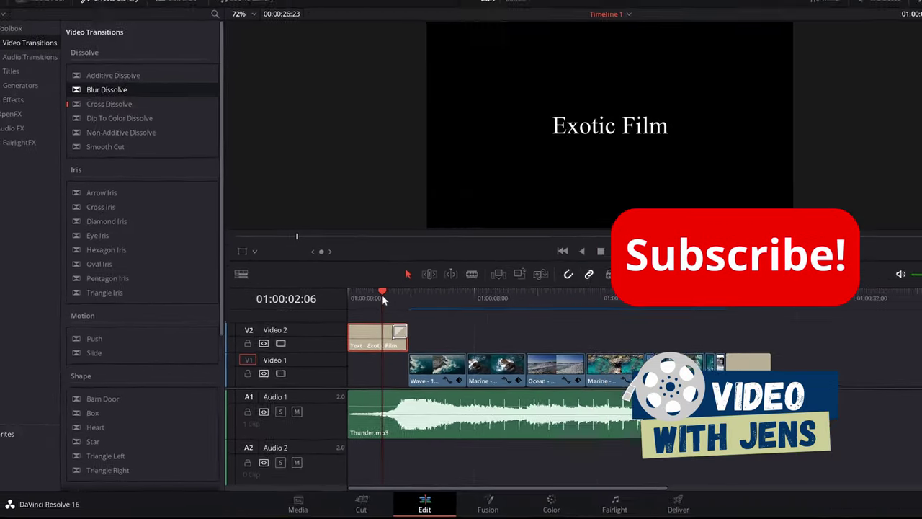
{"action": "key", "text": "space"}
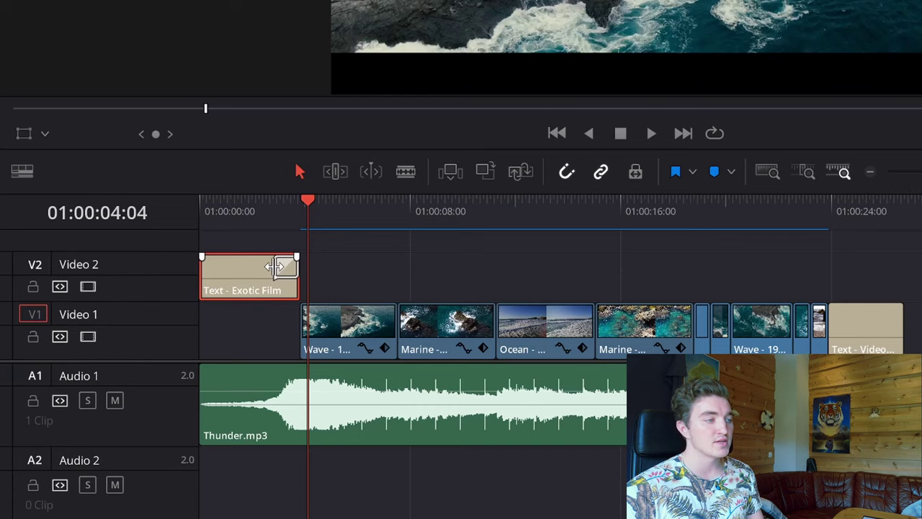
Step: Add a transition to the title's end with Ctrl+T, keeping its duration at 1.0 second (30 frames)
{"action": "key", "text": "ctrl+t"}
{"action": "double_click", "coordinate": [282, 267]}
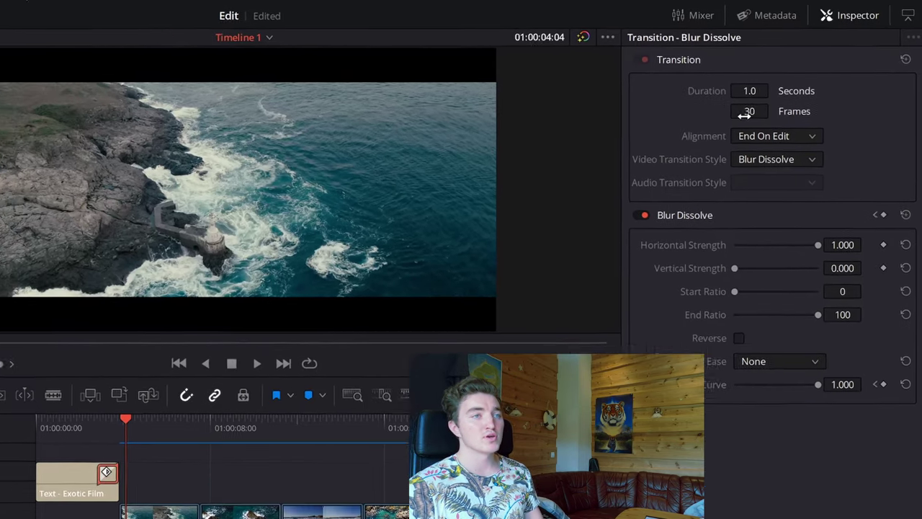
{"action": "left_click_drag", "start_coordinate": [732, 124], "coordinate": [742, 105]}
{"action": "key", "text": "ctrl+z"}
{"action": "key", "text": "ctrl+z"}
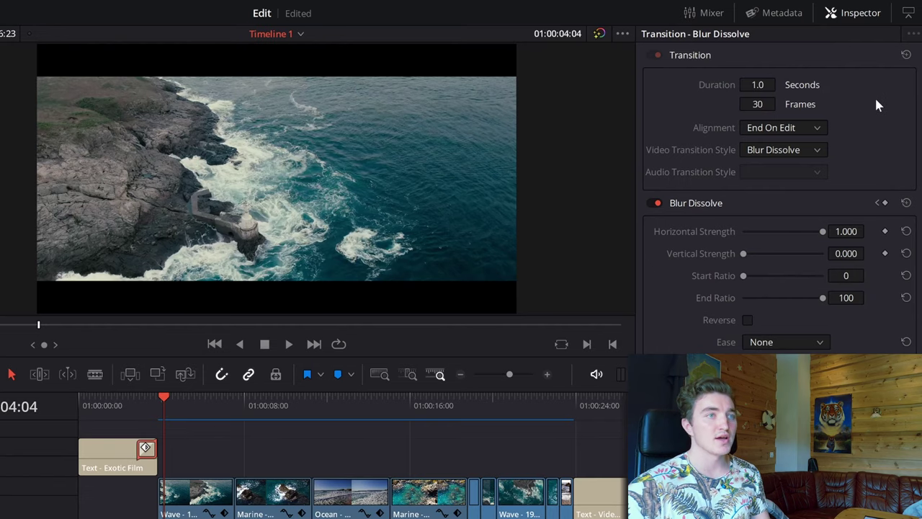
{"action": "left_click", "coordinate": [861, 13]}
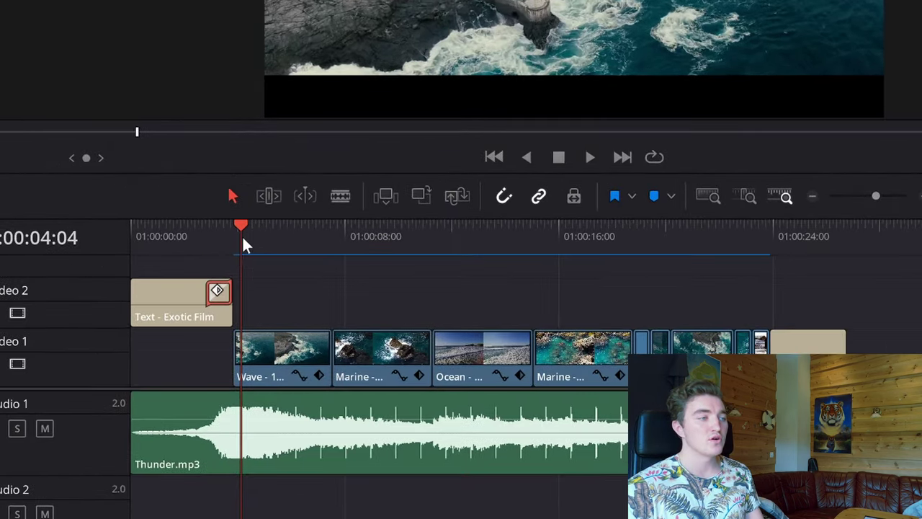
Step: Shorten the Exotic Film title clip by 19 frames and play back the title section
{"action": "left_click", "coordinate": [197, 290]}
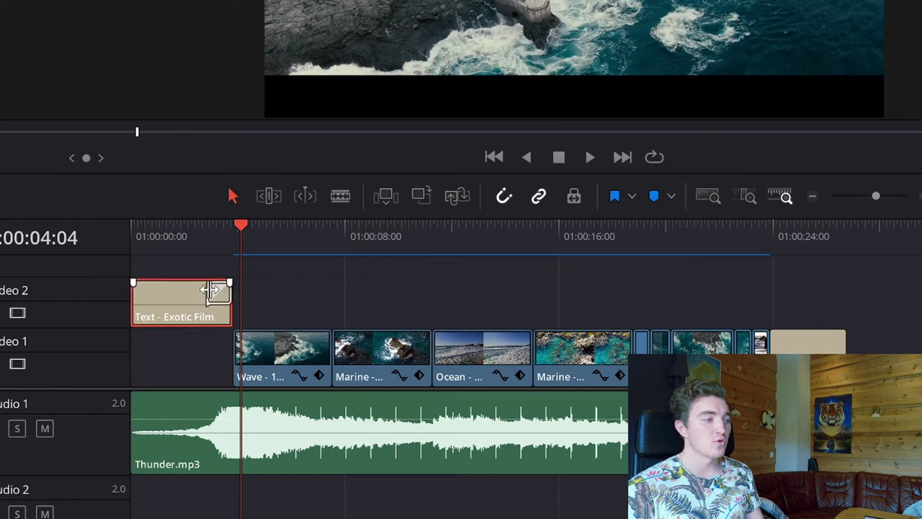
{"action": "left_click", "coordinate": [212, 291]}
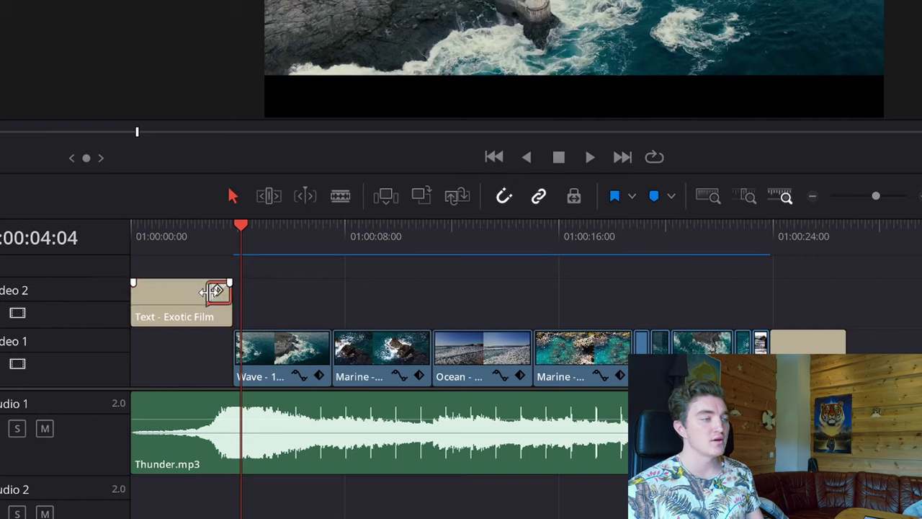
{"action": "left_click_drag", "start_coordinate": [213, 291], "coordinate": [186, 295]}
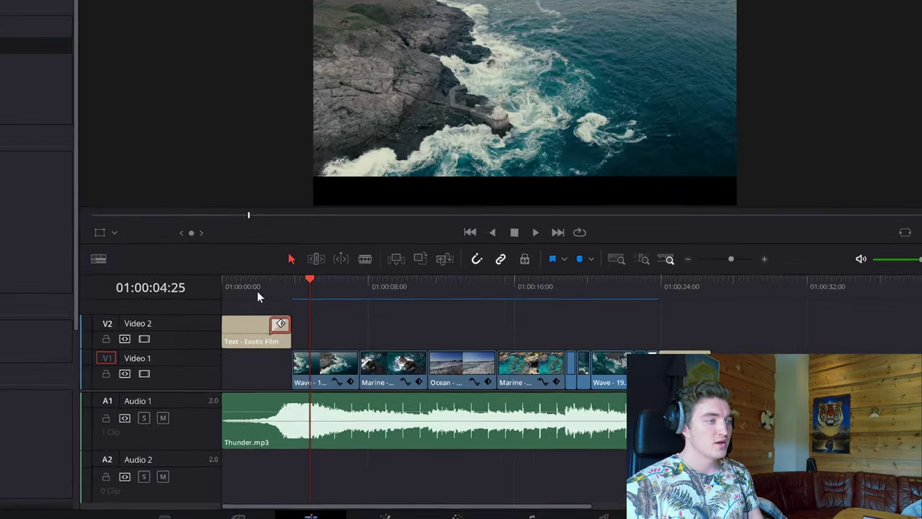
{"action": "left_click_drag", "start_coordinate": [369, 302], "coordinate": [355, 302]}
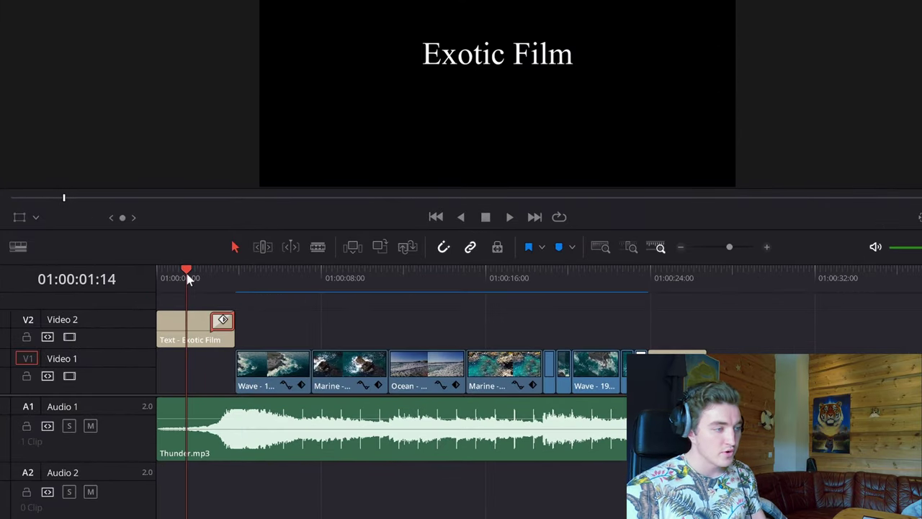
{"action": "key", "text": "space"}
{"action": "key", "text": "space"}
Step: Lengthen the Blur Dissolve at the title's end and replay from the timeline start
{"action": "left_click_drag", "start_coordinate": [201, 268], "coordinate": [204, 268]}
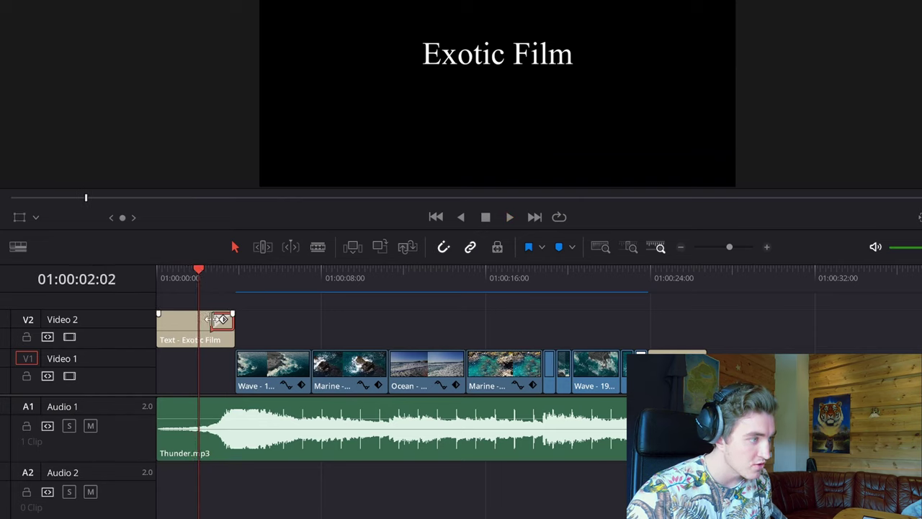
{"action": "left_click_drag", "start_coordinate": [218, 319], "coordinate": [214, 324]}
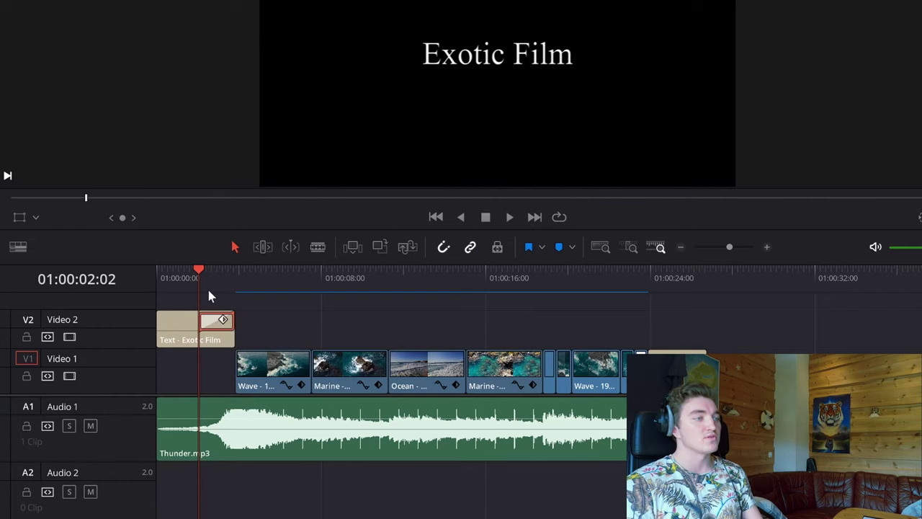
{"action": "left_click_drag", "start_coordinate": [191, 278], "coordinate": [166, 274]}
{"action": "key", "text": "space"}
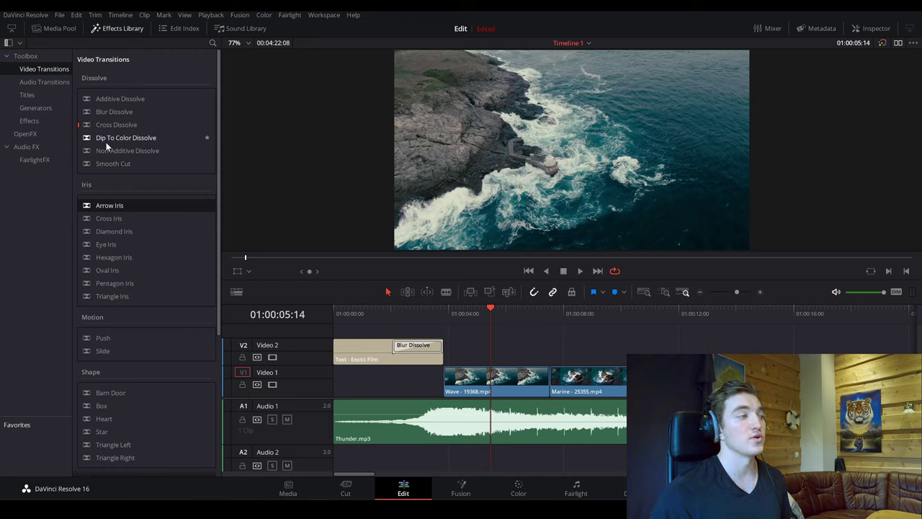
Step: Place a Cross Dissolve on the Wave/Marine cut and preview it
{"action": "left_click", "coordinate": [99, 126]}
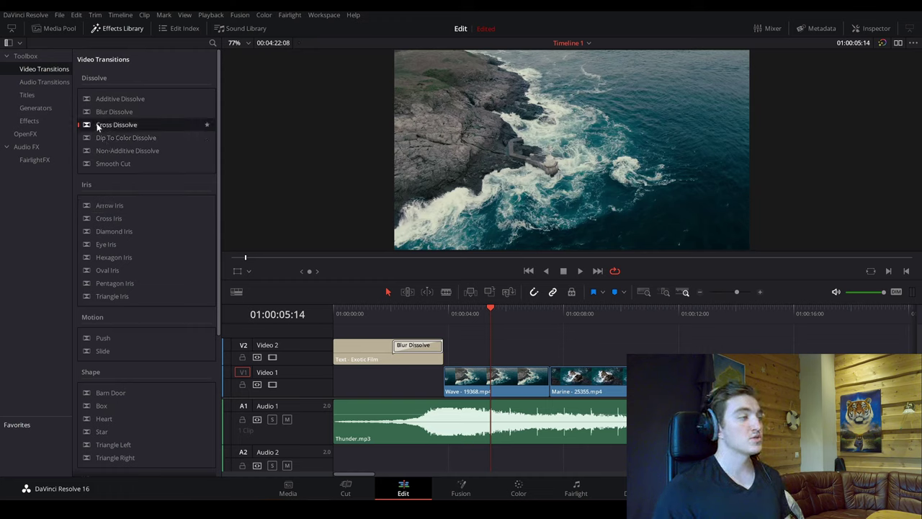
{"action": "left_click_drag", "start_coordinate": [98, 126], "coordinate": [549, 386]}
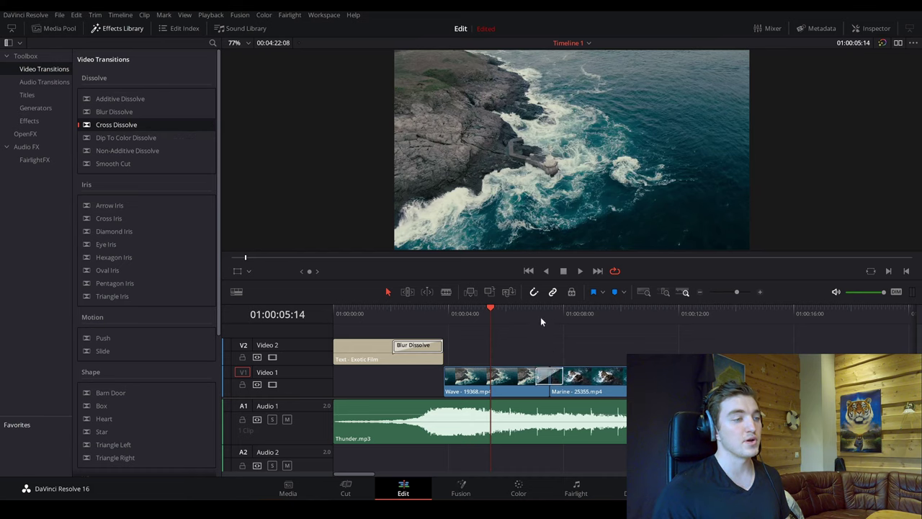
{"action": "left_click", "coordinate": [524, 311]}
{"action": "key", "text": "space"}
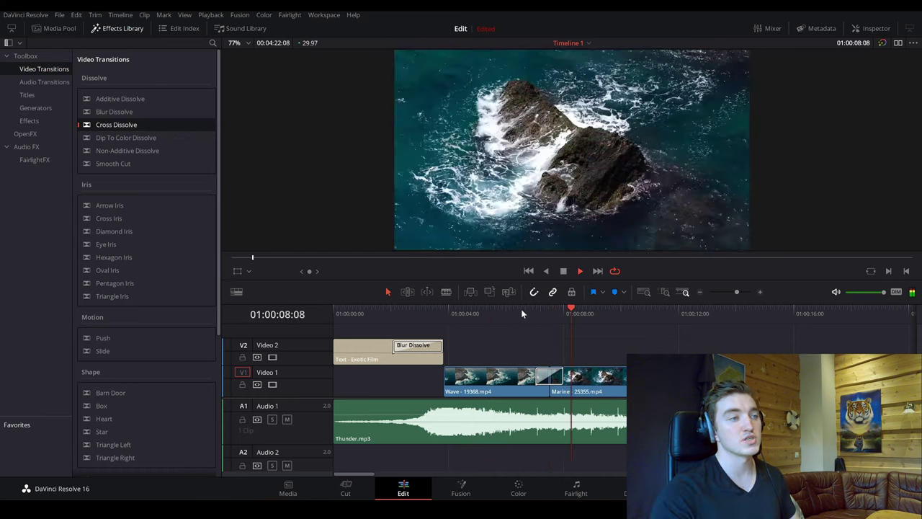
{"action": "key", "text": "space"}
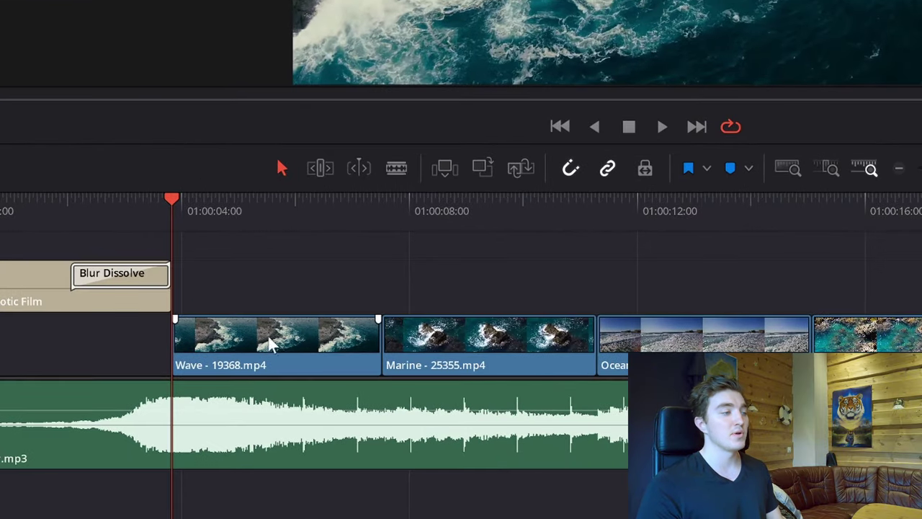
Step: Select the Wave - 19368.mp4 clip and show its Composite and Transform settings
{"action": "left_click", "coordinate": [266, 339]}
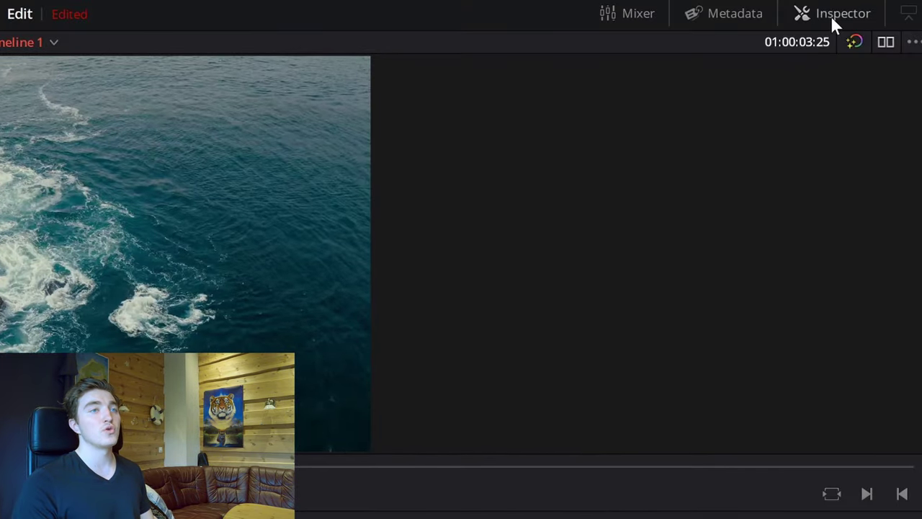
{"action": "left_click", "coordinate": [834, 21]}
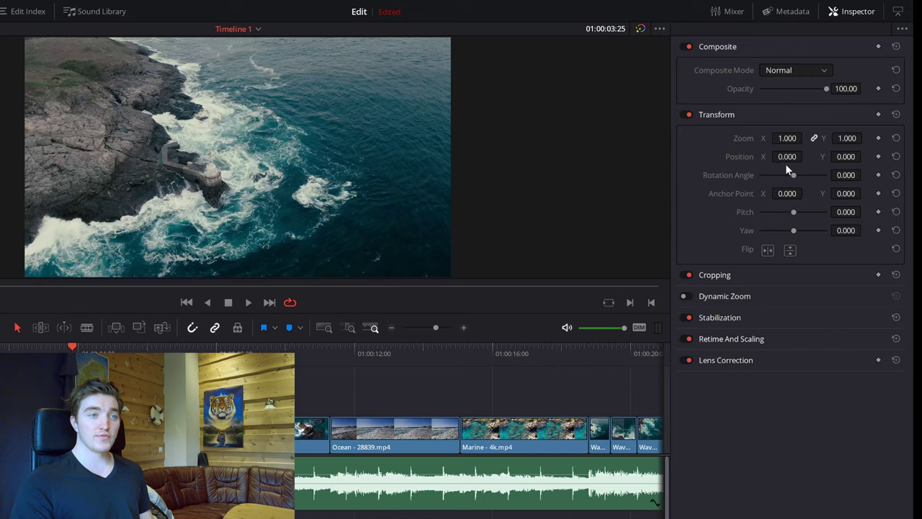
{"action": "left_click_drag", "start_coordinate": [846, 156], "coordinate": [862, 156]}
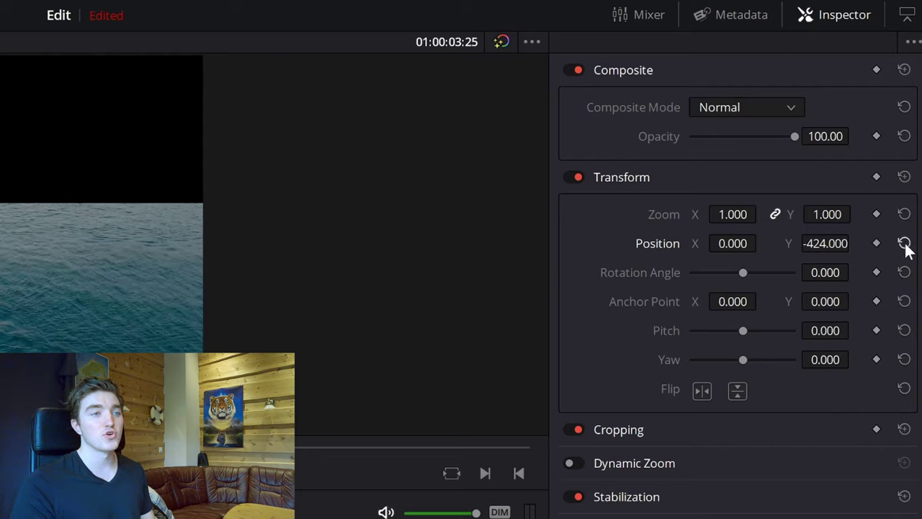
{"action": "left_click", "coordinate": [905, 244]}
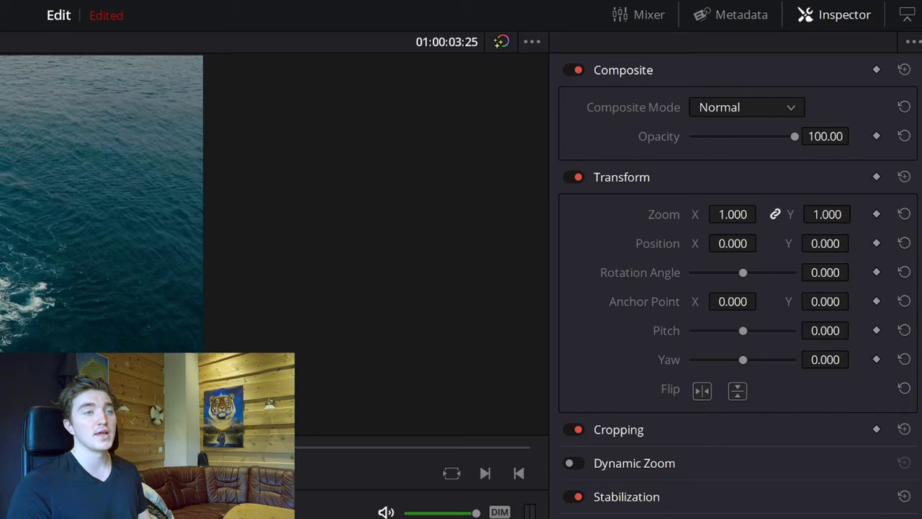
{"action": "left_click_drag", "start_coordinate": [855, 243], "coordinate": [852, 260]}
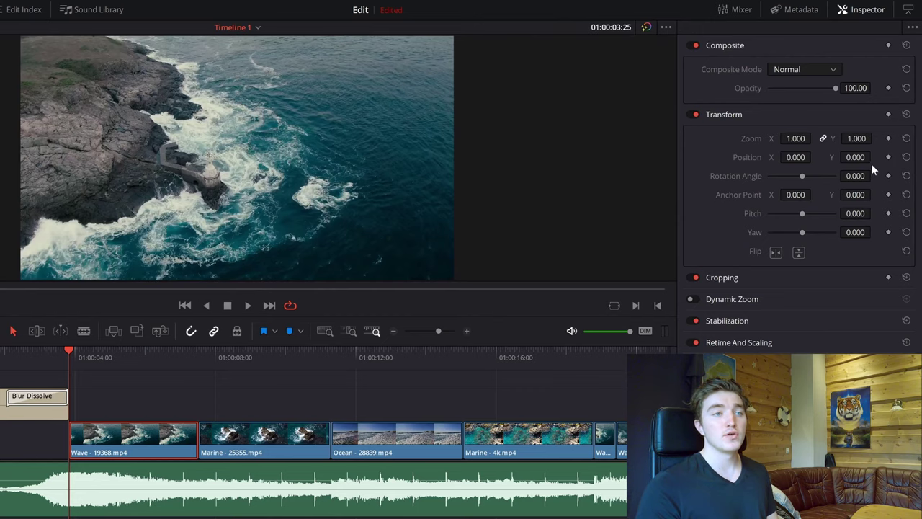
{"action": "left_click_drag", "start_coordinate": [858, 157], "coordinate": [836, 157]}
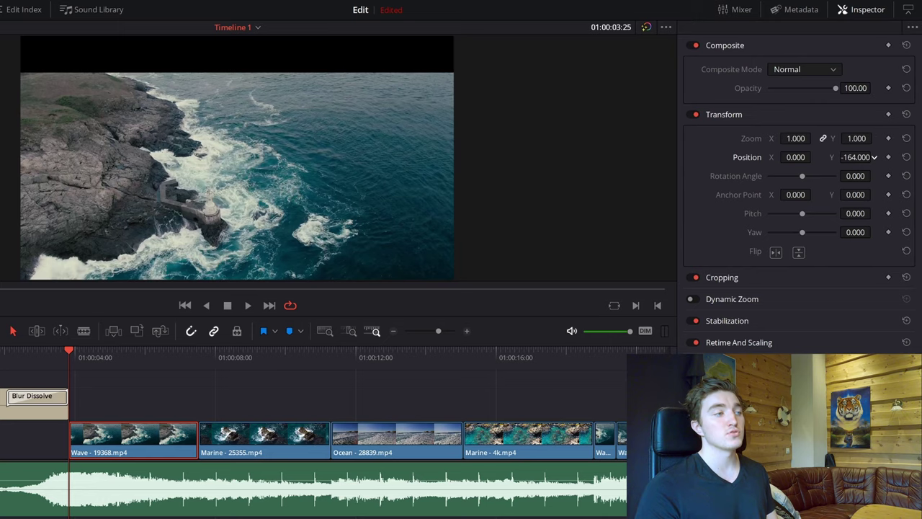
{"action": "left_click_drag", "start_coordinate": [836, 157], "coordinate": [876, 156]}
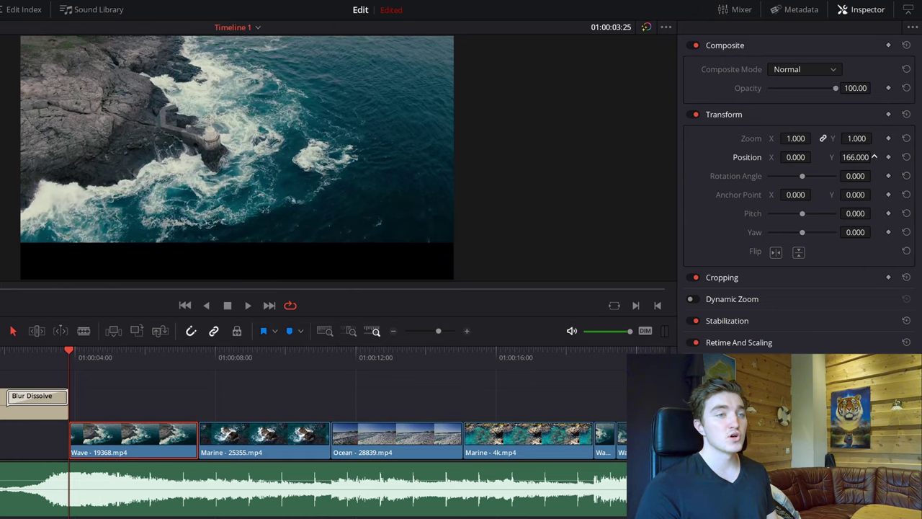
{"action": "left_click_drag", "start_coordinate": [875, 156], "coordinate": [874, 157]}
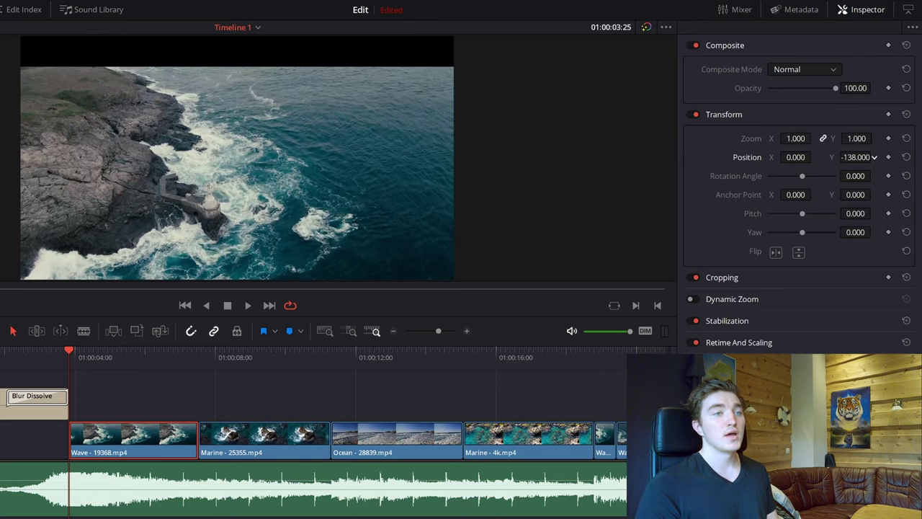
{"action": "left_click_drag", "start_coordinate": [875, 156], "coordinate": [857, 158]}
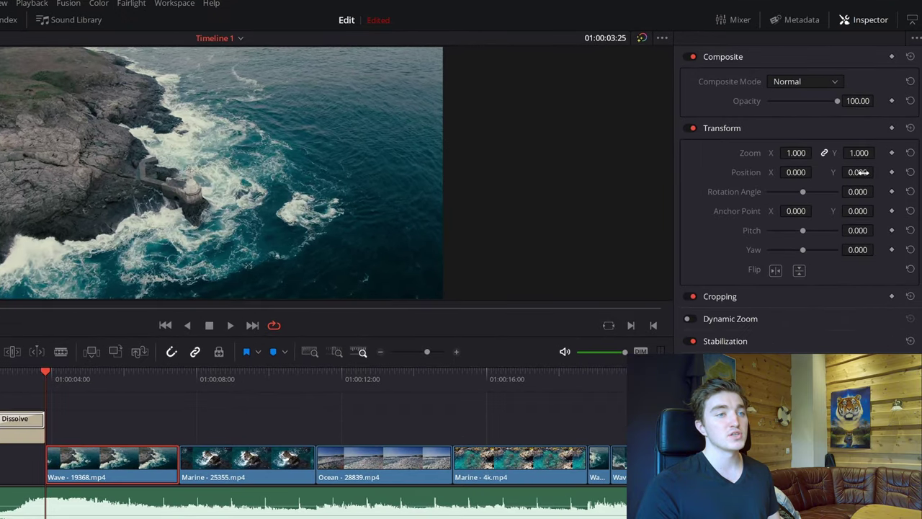
{"action": "left_click_drag", "start_coordinate": [863, 172], "coordinate": [766, 172]}
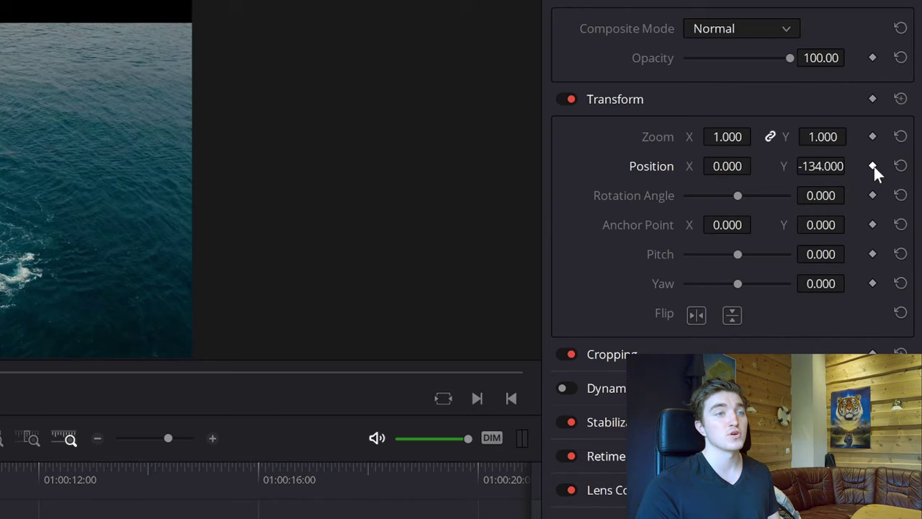
Step: Keyframe the Wave clip's Position Y from -134 at its start to 129 near its end
{"action": "left_click", "coordinate": [873, 166]}
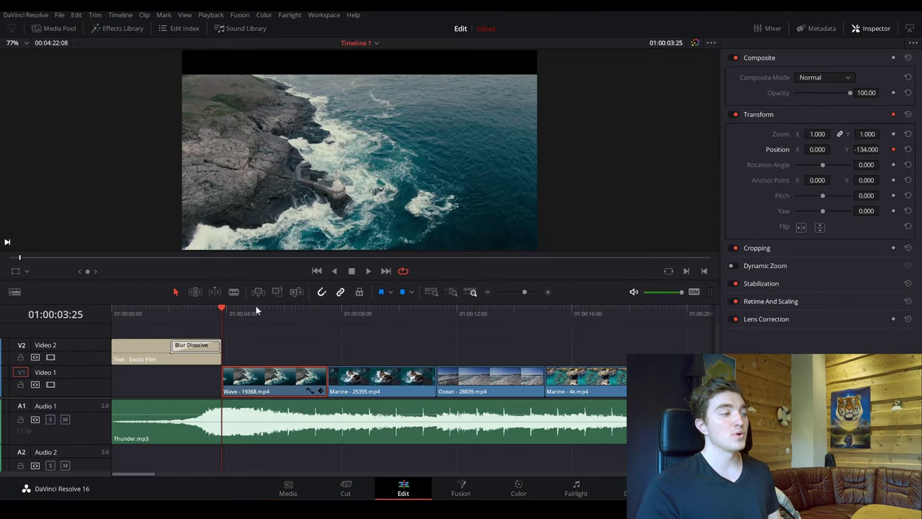
{"action": "left_click_drag", "start_coordinate": [224, 309], "coordinate": [325, 314]}
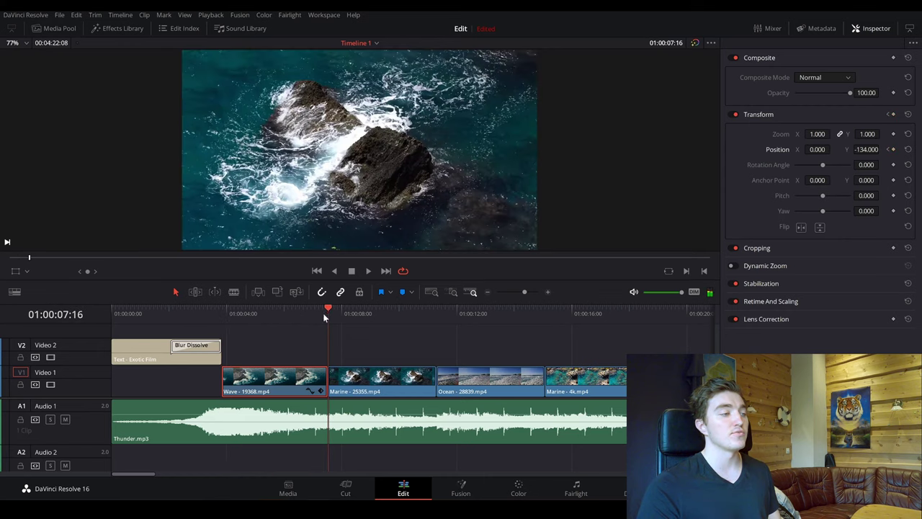
{"action": "key", "text": "Left"}
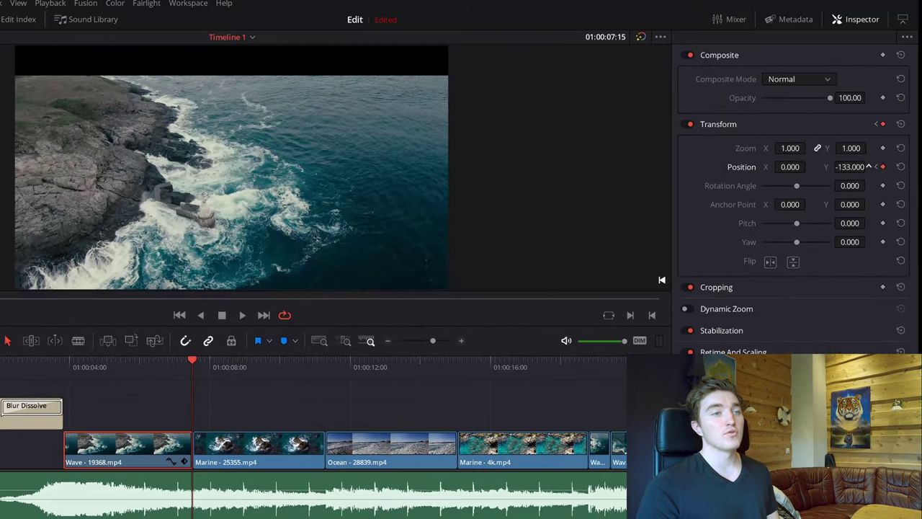
{"action": "left_click_drag", "start_coordinate": [869, 166], "coordinate": [868, 166]}
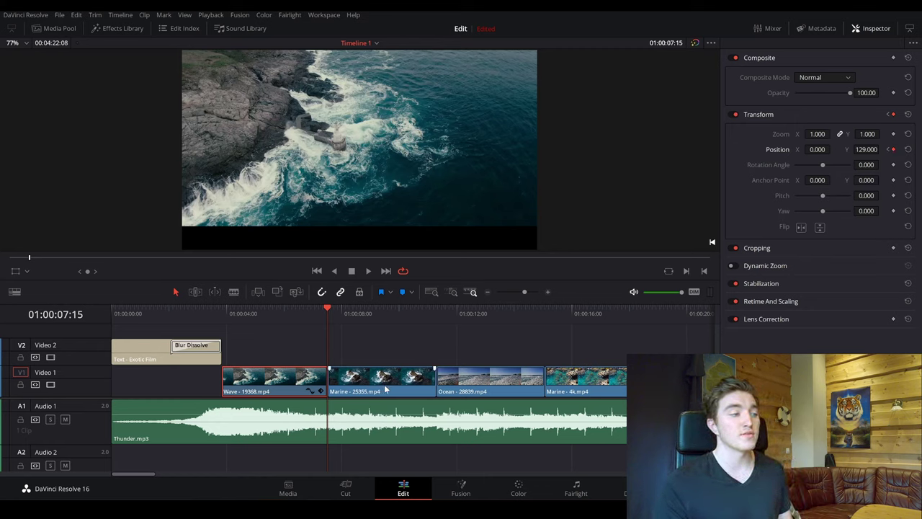
{"action": "left_click", "coordinate": [476, 373]}
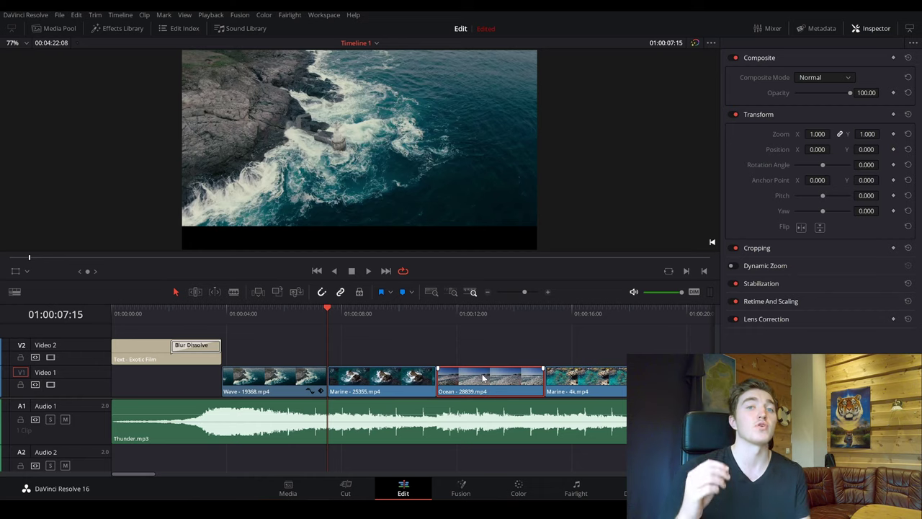
{"action": "left_click", "coordinate": [247, 387]}
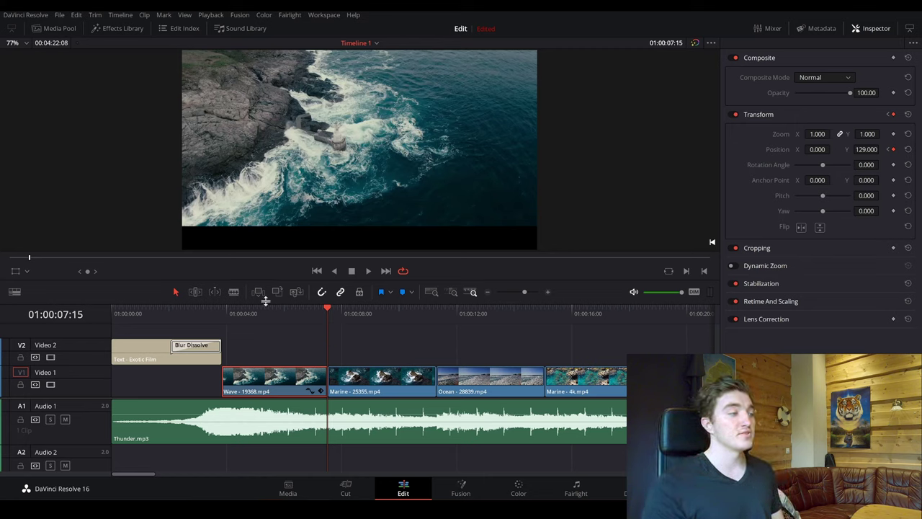
{"action": "left_click_drag", "start_coordinate": [252, 312], "coordinate": [232, 310]}
{"action": "key", "text": "space"}
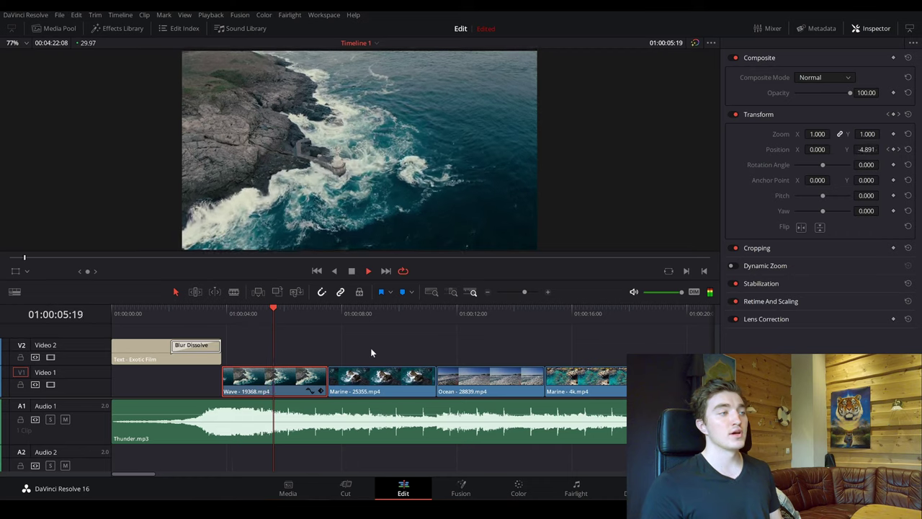
{"action": "key", "text": "space"}
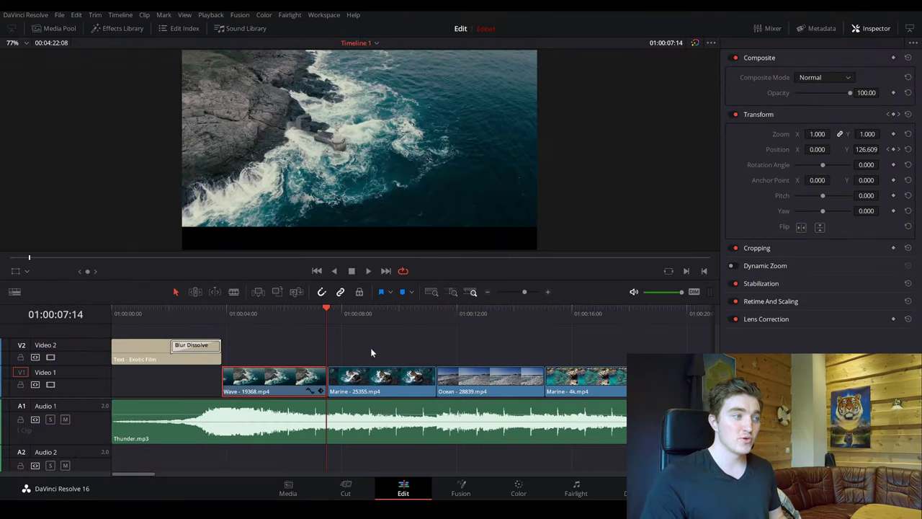
{"action": "left_click_drag", "start_coordinate": [278, 319], "coordinate": [229, 313]}
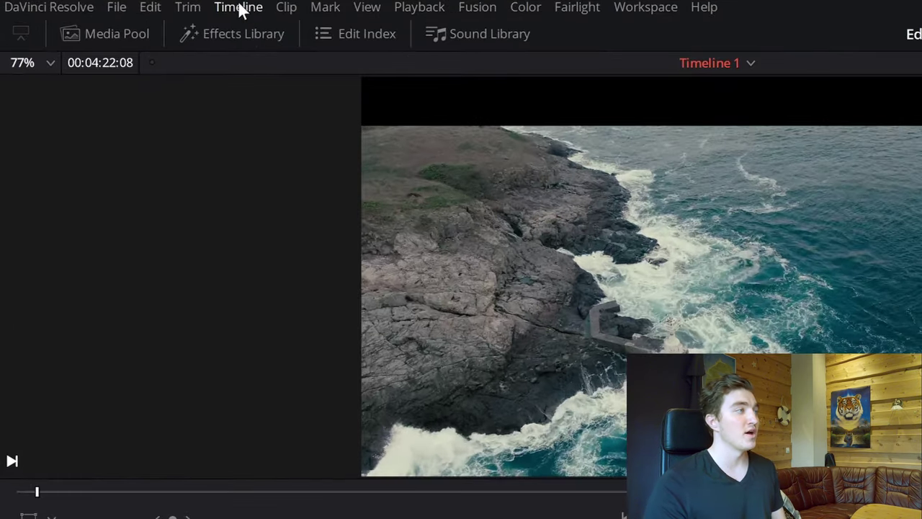
{"action": "left_click", "coordinate": [238, 7]}
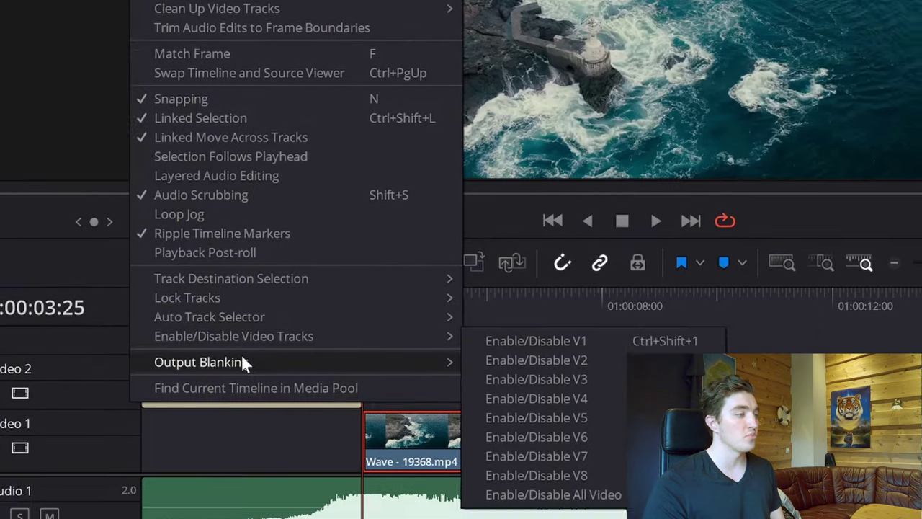
Step: Apply 2.35 output blanking to the timeline and preview the letterboxed shot
{"action": "mouse_move", "coordinate": [281, 363]}
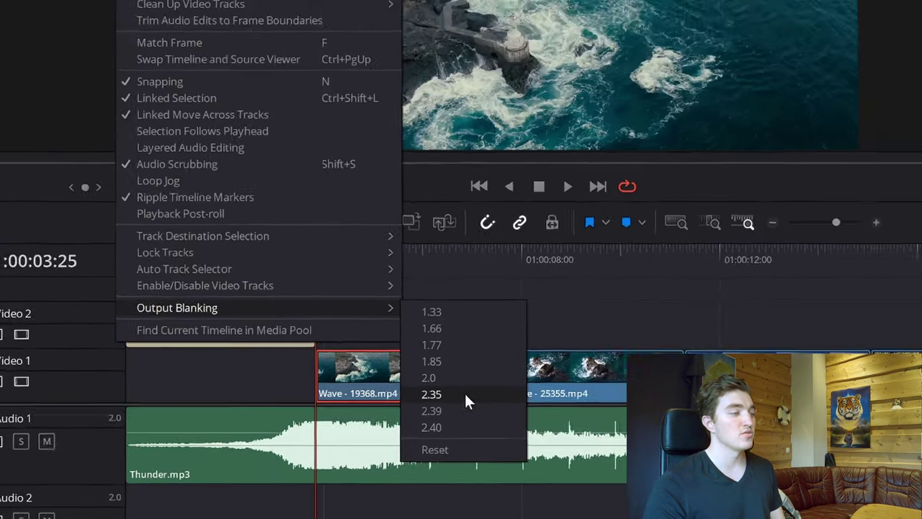
{"action": "left_click", "coordinate": [513, 376]}
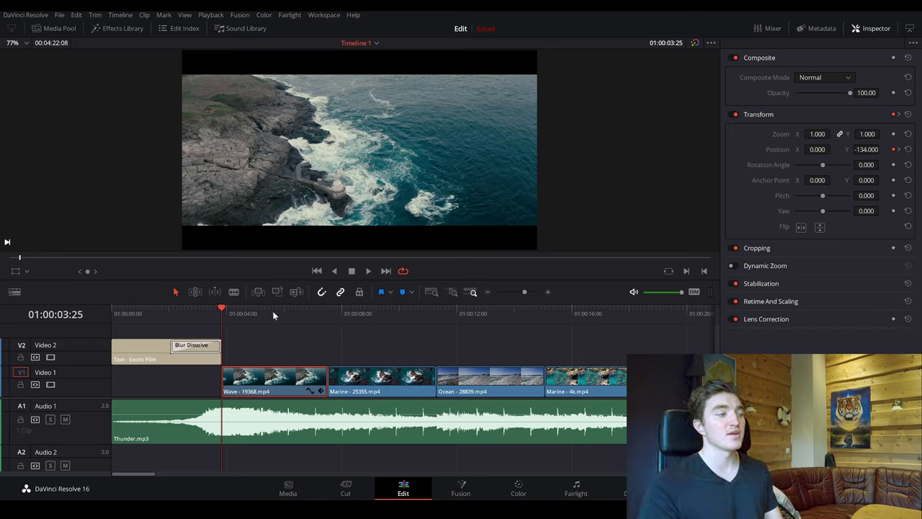
{"action": "key", "text": "space"}
{"action": "key", "text": "space"}
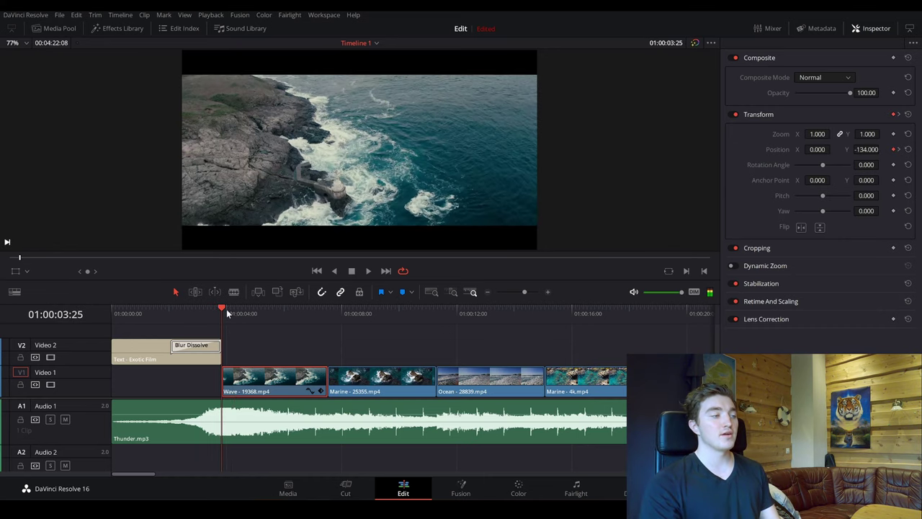
{"action": "key", "text": "space"}
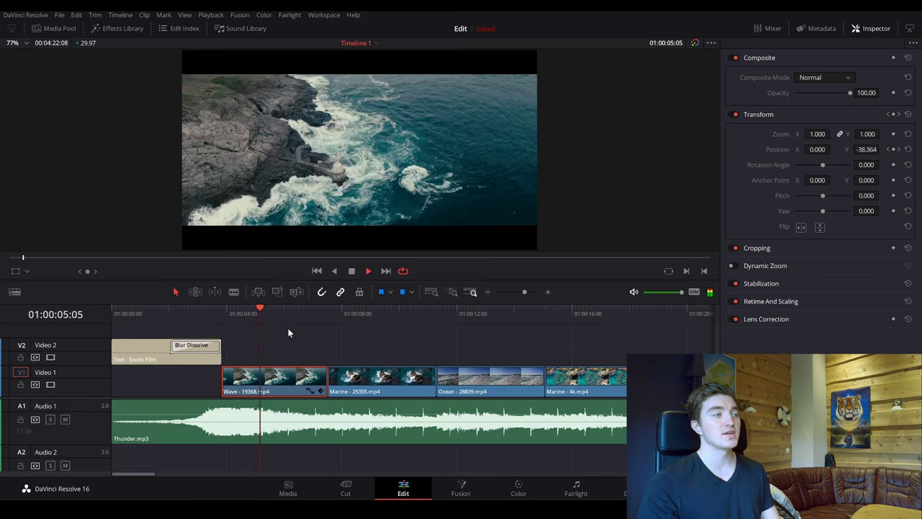
{"action": "key", "text": "space"}
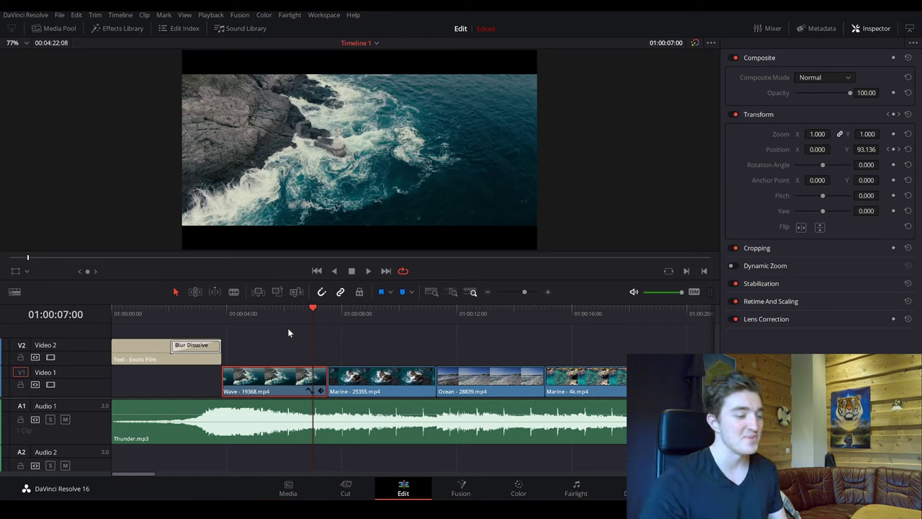
{"action": "left_click", "coordinate": [279, 309]}
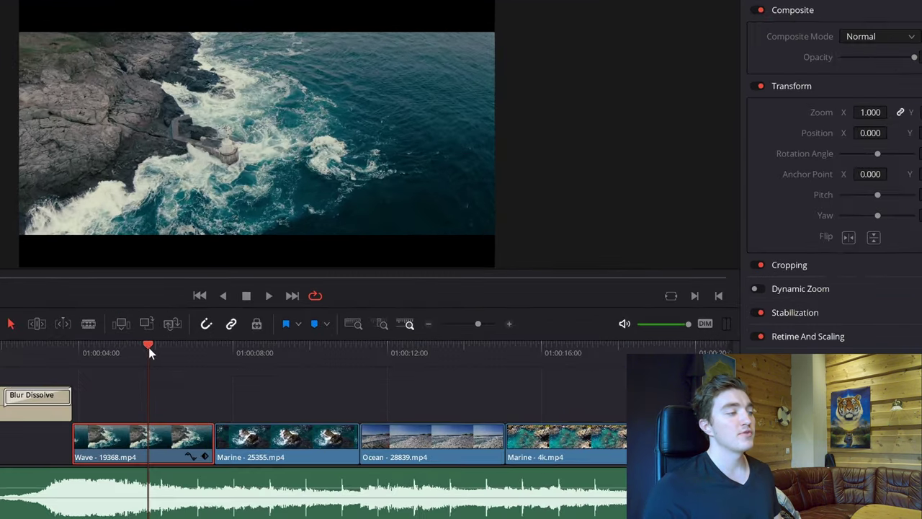
{"action": "left_click_drag", "start_coordinate": [279, 310], "coordinate": [295, 313]}
{"action": "left_click_drag", "start_coordinate": [170, 348], "coordinate": [215, 344]}
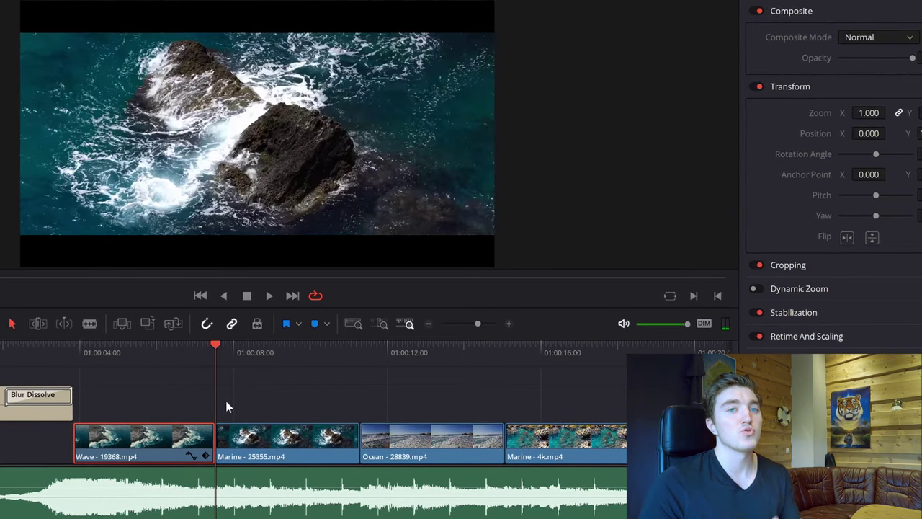
{"action": "left_click", "coordinate": [310, 350]}
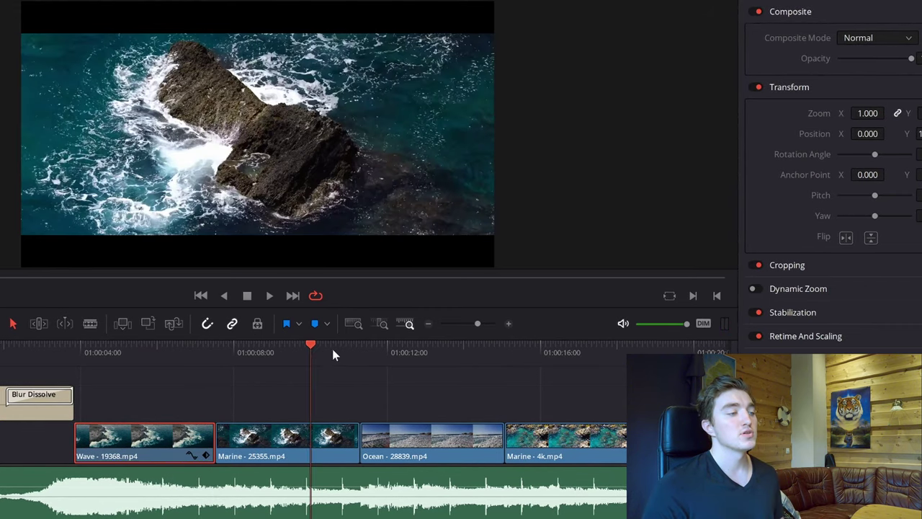
{"action": "left_click", "coordinate": [359, 352]}
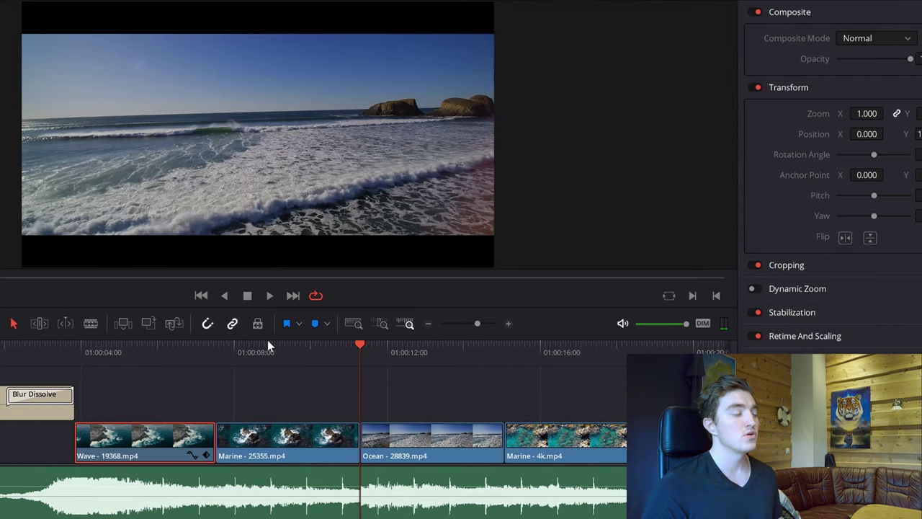
{"action": "left_click_drag", "start_coordinate": [300, 358], "coordinate": [217, 356]}
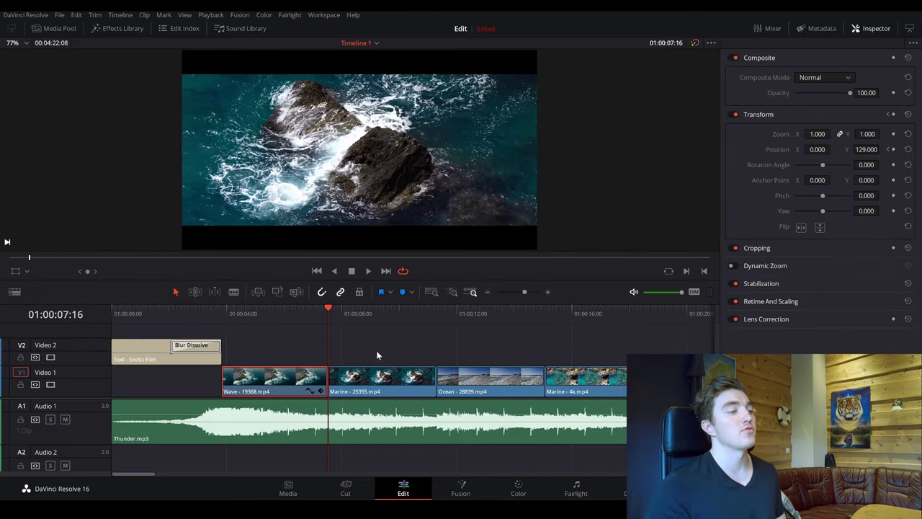
{"action": "left_click", "coordinate": [361, 377]}
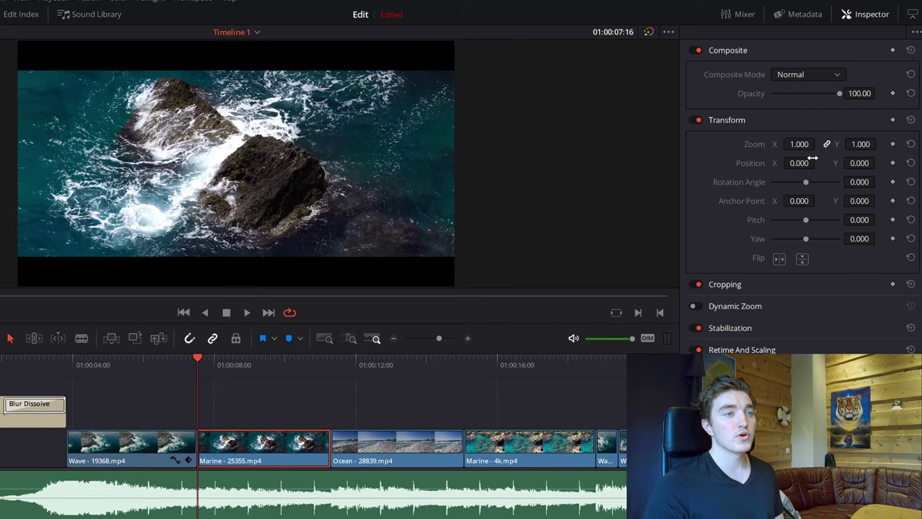
Step: Keyframe the Marine - 25355 clip's Position Y at 122 on its opening frame
{"action": "left_click_drag", "start_coordinate": [864, 163], "coordinate": [878, 163]}
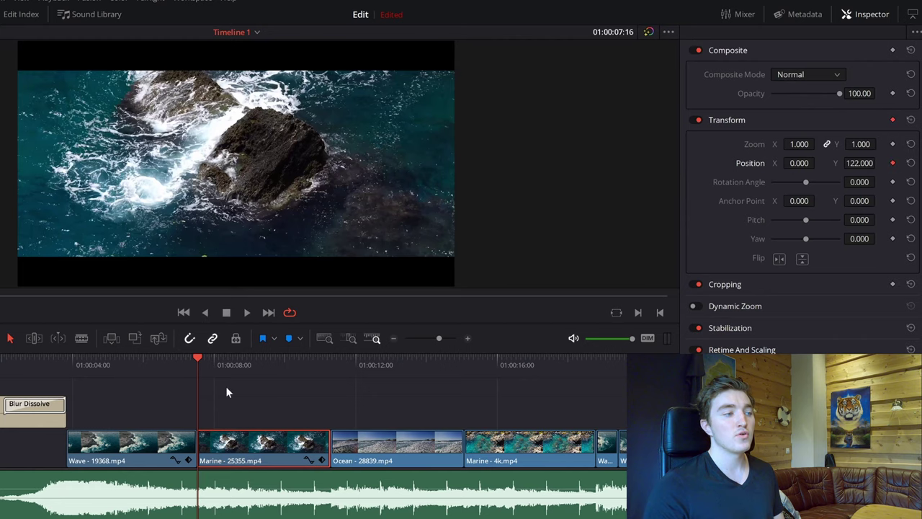
{"action": "left_click", "coordinate": [329, 356]}
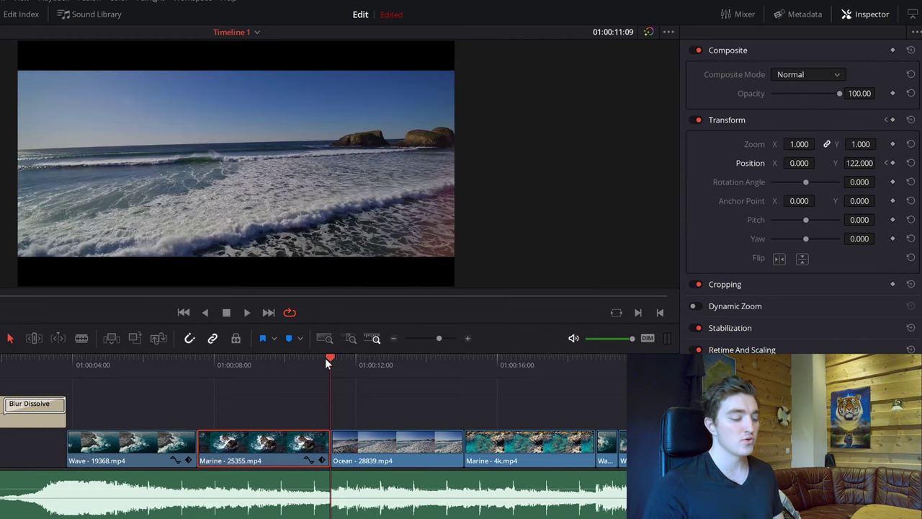
Step: Add a closing Position Y keyframe of -113 to the Marine clip and preview the pan
{"action": "key", "text": "Left"}
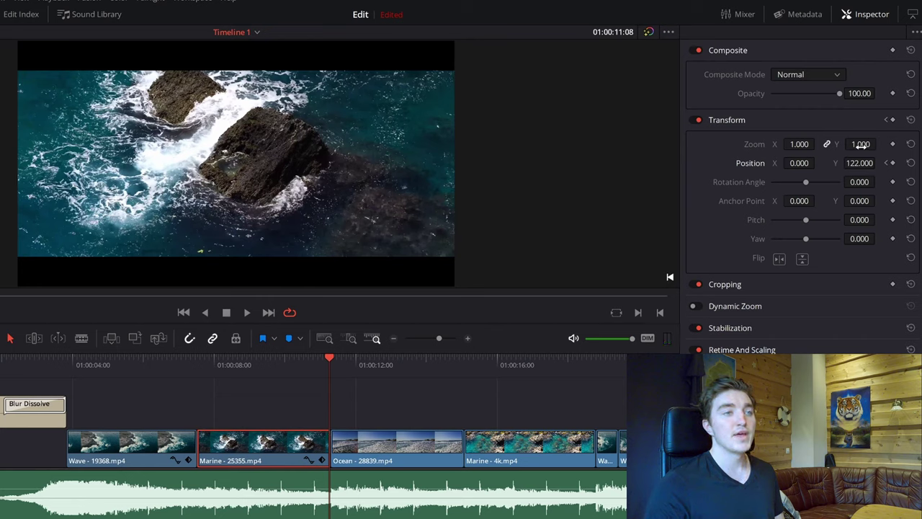
{"action": "mouse_move", "coordinate": [863, 163]}
{"action": "left_mouse_down"}
{"action": "mouse_move", "coordinate": [738, 163]}
{"action": "mouse_move", "coordinate": [901, 163]}
{"action": "mouse_move", "coordinate": [866, 168]}
{"action": "left_mouse_up"}
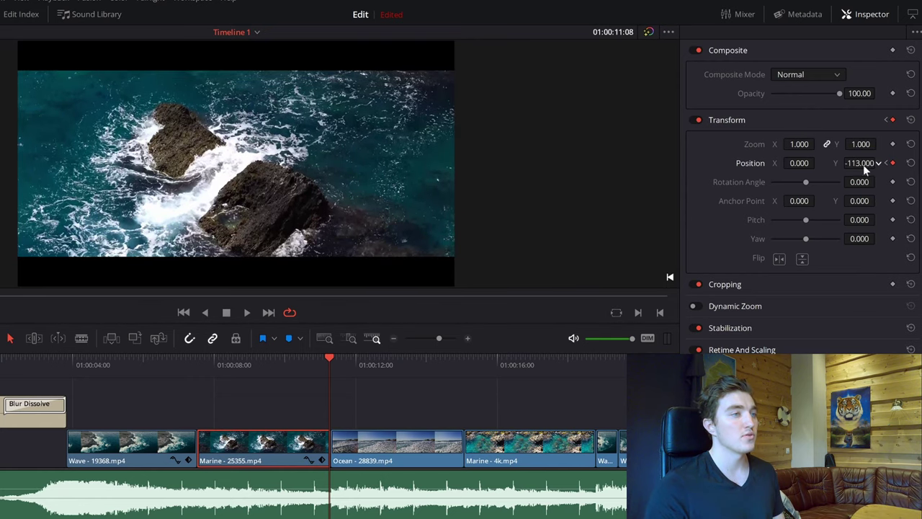
{"action": "left_click_drag", "start_coordinate": [270, 361], "coordinate": [207, 359]}
{"action": "key", "text": "space"}
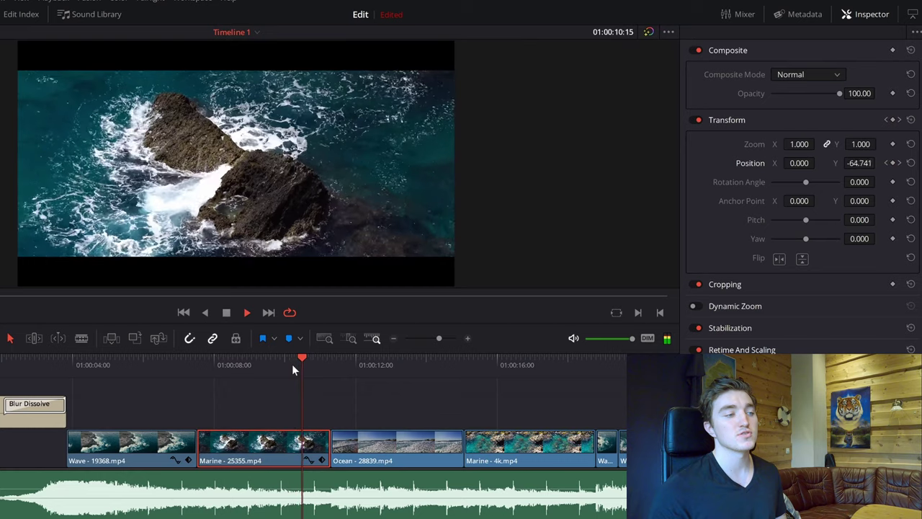
{"action": "key", "text": "space"}
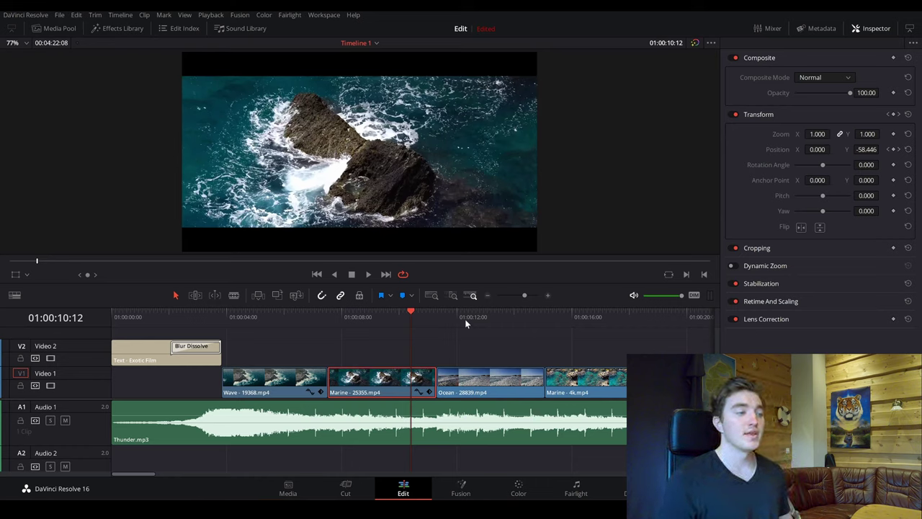
{"action": "left_click", "coordinate": [443, 312]}
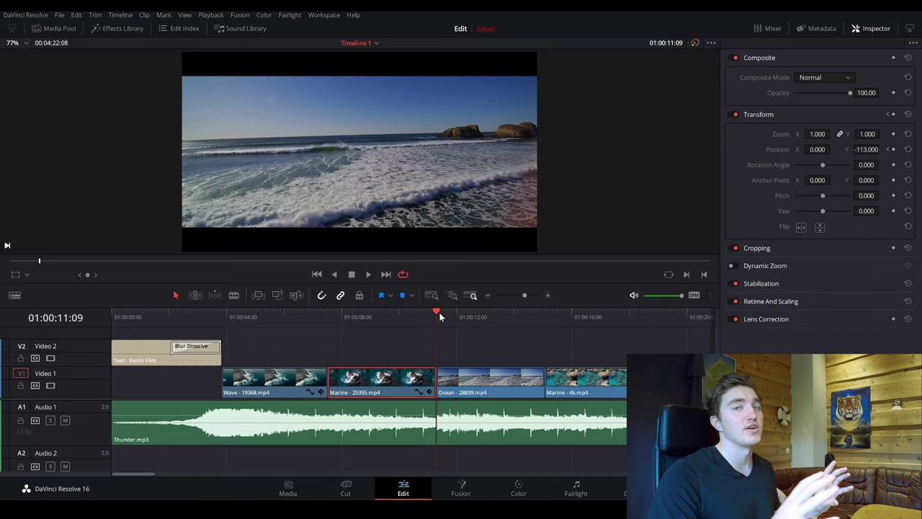
Step: Select the Ocean - 28839 clip, try shifting Position X left, then reset it to default
{"action": "left_click", "coordinate": [472, 386]}
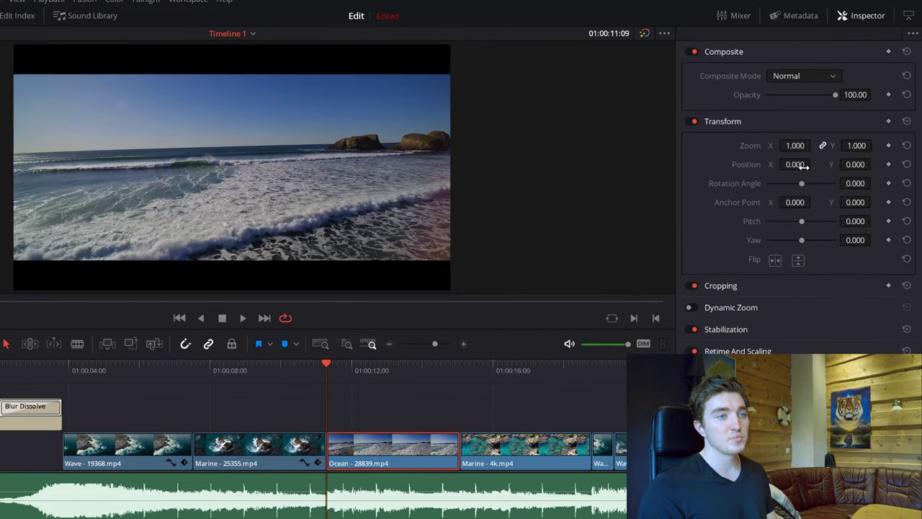
{"action": "left_click_drag", "start_coordinate": [804, 165], "coordinate": [728, 166]}
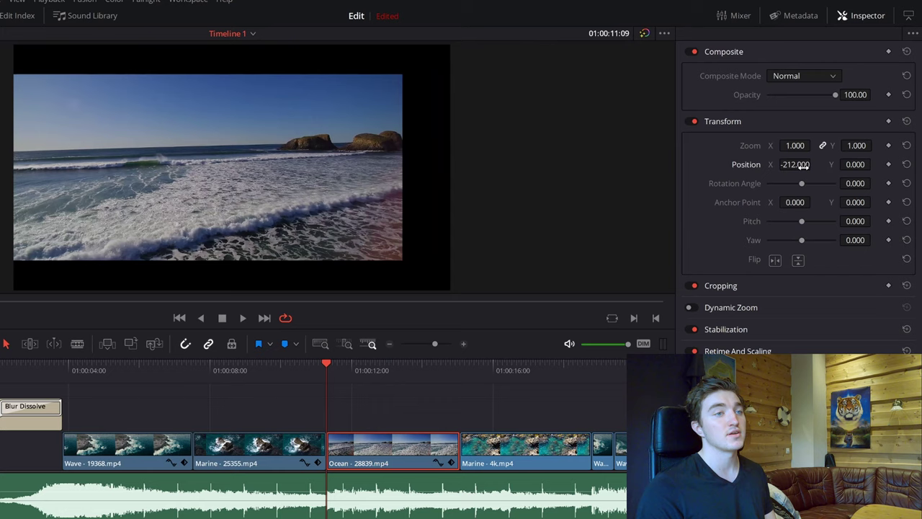
{"action": "left_click_drag", "start_coordinate": [803, 164], "coordinate": [790, 164]}
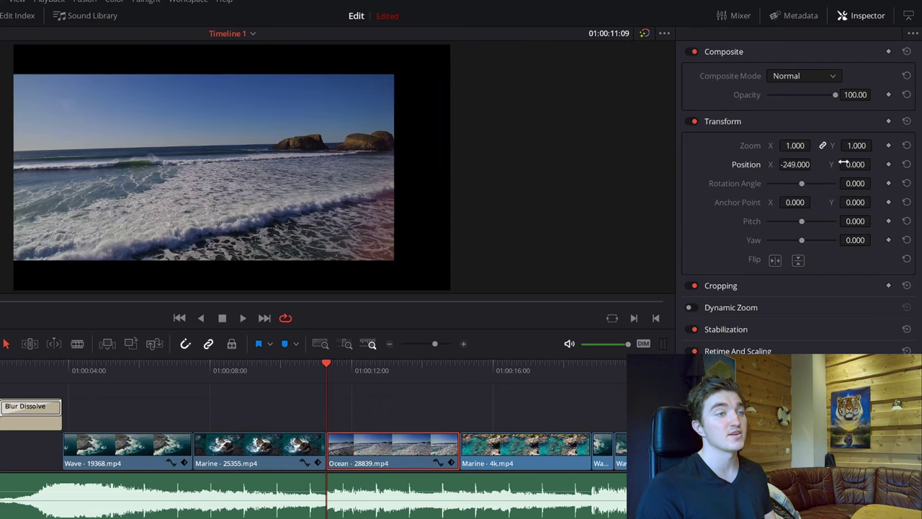
{"action": "left_click", "coordinate": [907, 164]}
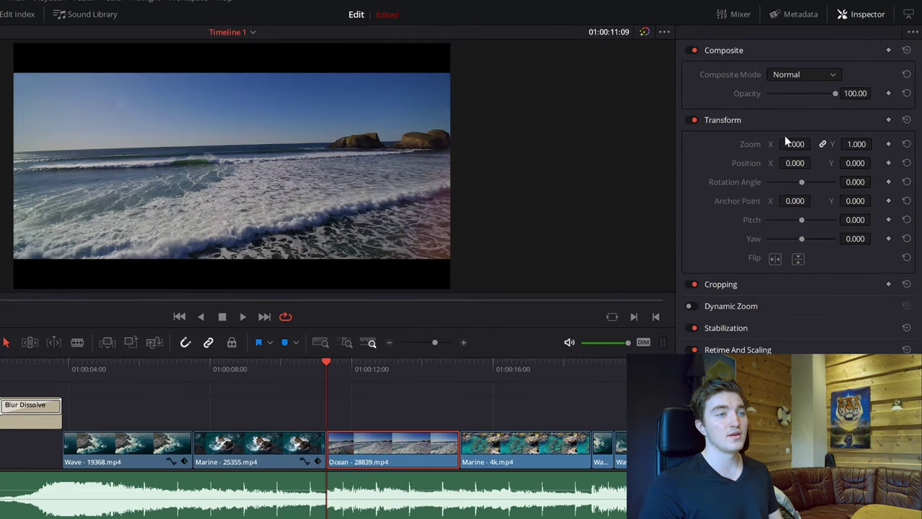
Step: Set the Ocean clip to zoom 1.28, Position Y -95 and rotation -1.4
{"action": "mouse_move", "coordinate": [797, 144]}
{"action": "left_mouse_down"}
{"action": "mouse_move", "coordinate": [818, 144]}
{"action": "mouse_move", "coordinate": [797, 155]}
{"action": "left_mouse_up"}
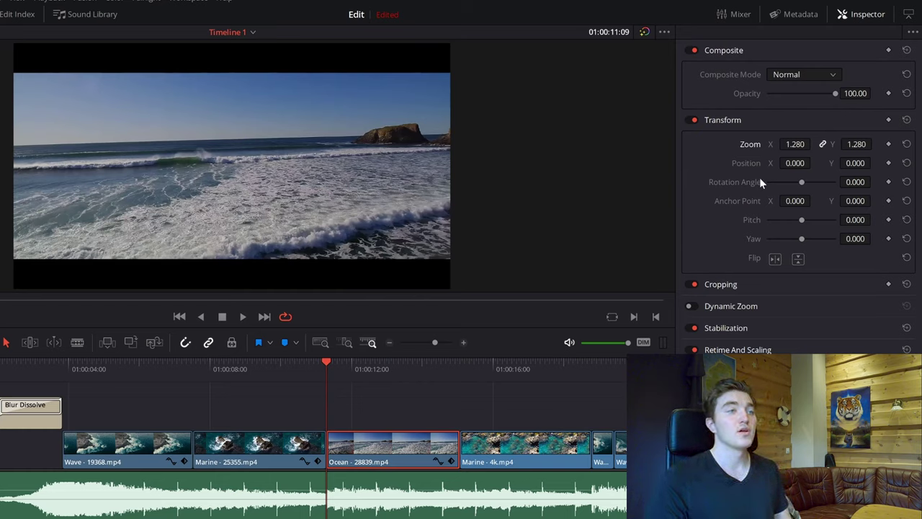
{"action": "left_click_drag", "start_coordinate": [856, 163], "coordinate": [875, 163]}
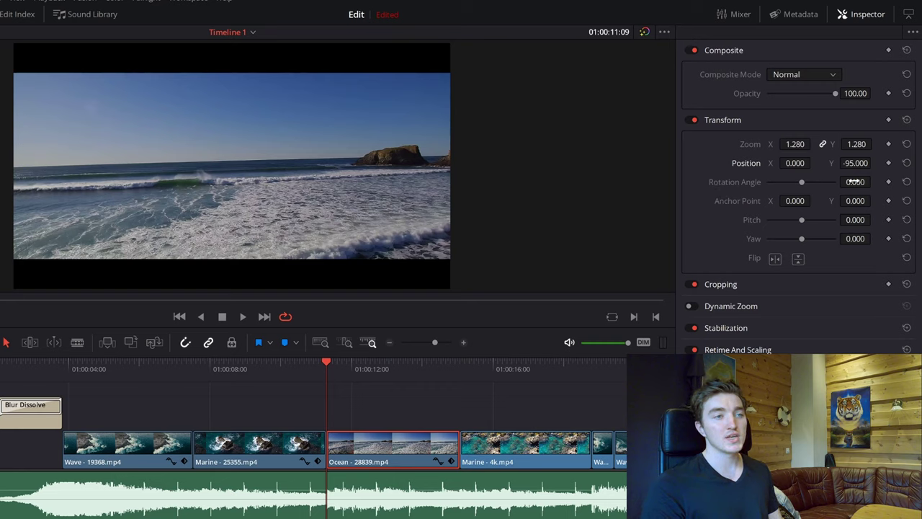
{"action": "mouse_move", "coordinate": [855, 181]}
{"action": "left_mouse_down"}
{"action": "mouse_move", "coordinate": [832, 181]}
{"action": "mouse_move", "coordinate": [842, 182]}
{"action": "left_mouse_up"}
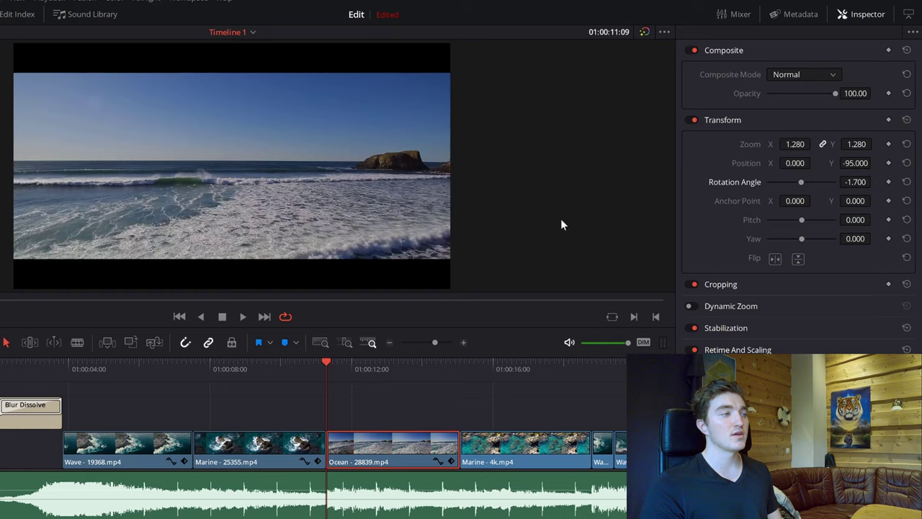
{"action": "left_click_drag", "start_coordinate": [842, 182], "coordinate": [864, 181]}
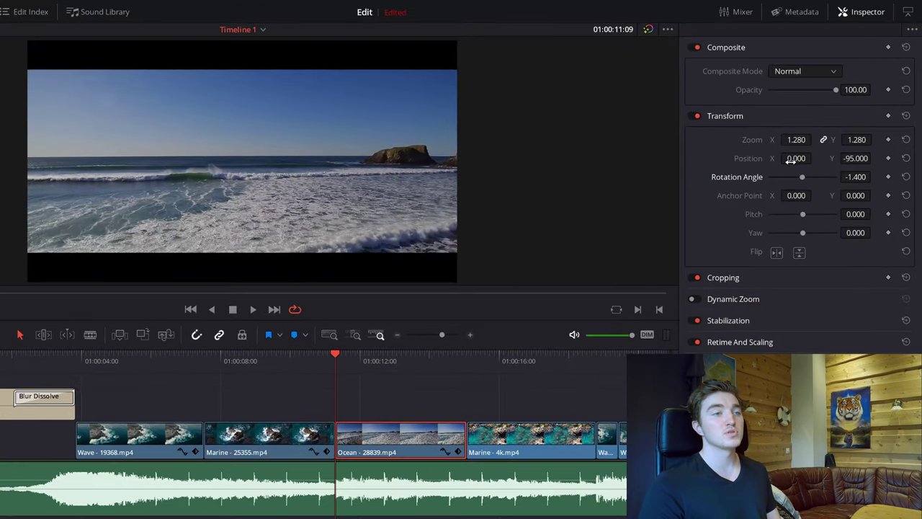
Step: Keyframe a horizontal pan from Position X -262 at the start to 39 at the end, and preview it
{"action": "left_click_drag", "start_coordinate": [796, 159], "coordinate": [822, 157]}
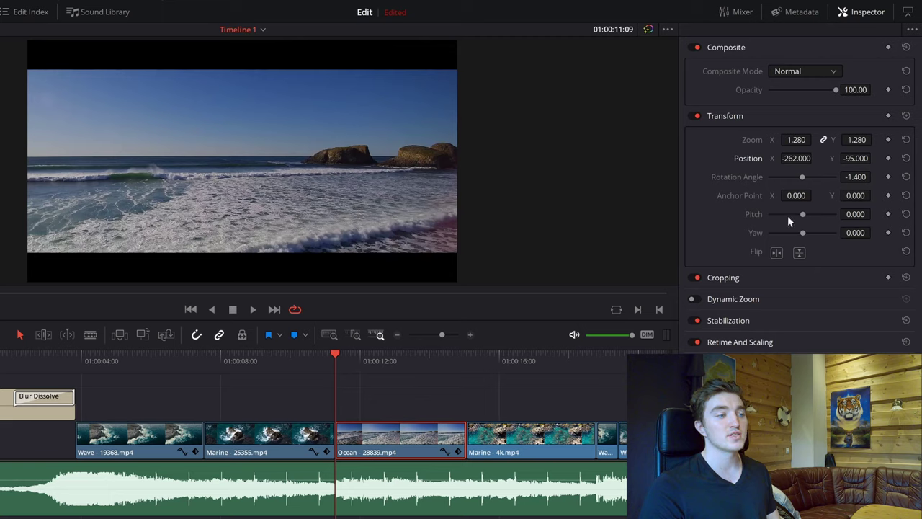
{"action": "left_click", "coordinate": [889, 158]}
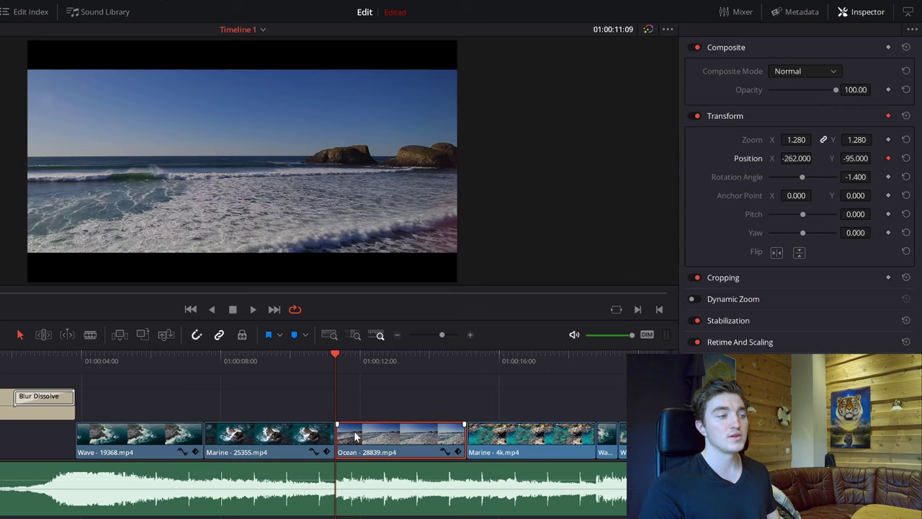
{"action": "left_click_drag", "start_coordinate": [454, 356], "coordinate": [464, 355]}
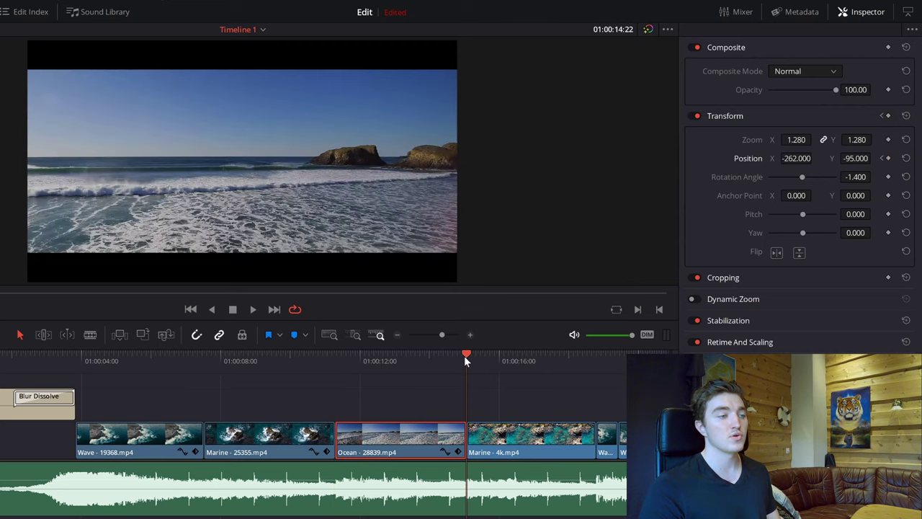
{"action": "key", "text": "Left"}
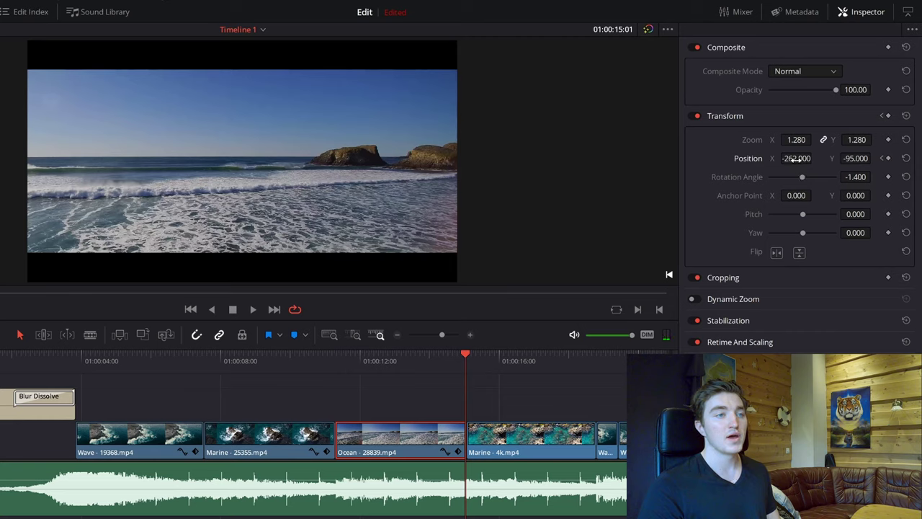
{"action": "mouse_move", "coordinate": [805, 158]}
{"action": "left_mouse_down"}
{"action": "mouse_move", "coordinate": [815, 158]}
{"action": "mouse_move", "coordinate": [805, 158]}
{"action": "left_mouse_up"}
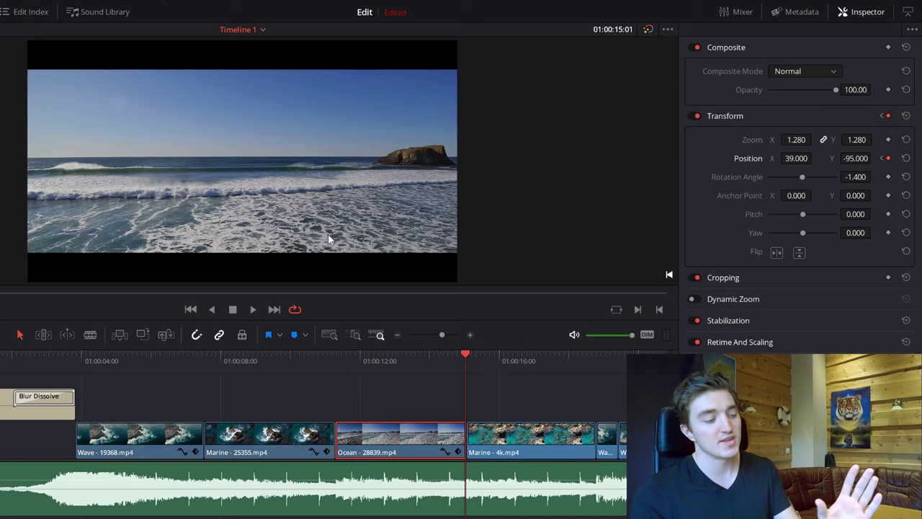
{"action": "left_click", "coordinate": [343, 355]}
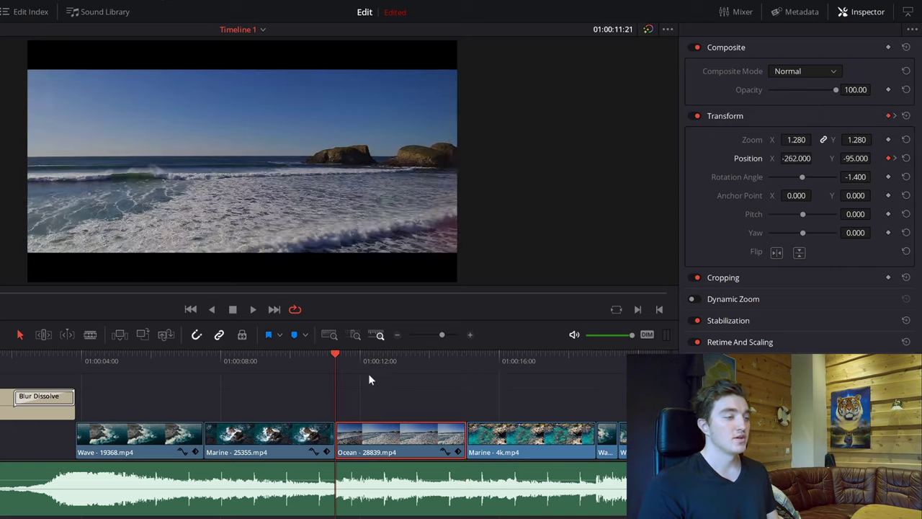
{"action": "key", "text": "space"}
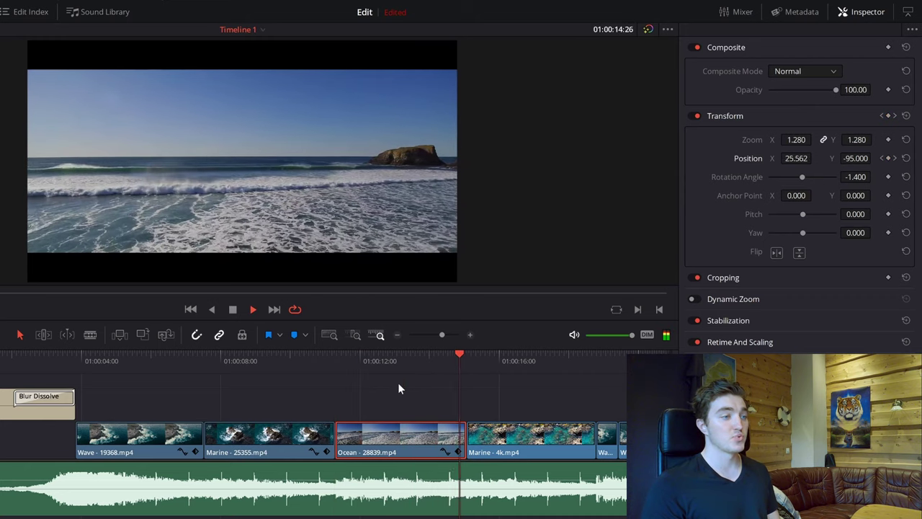
{"action": "key", "text": "space"}
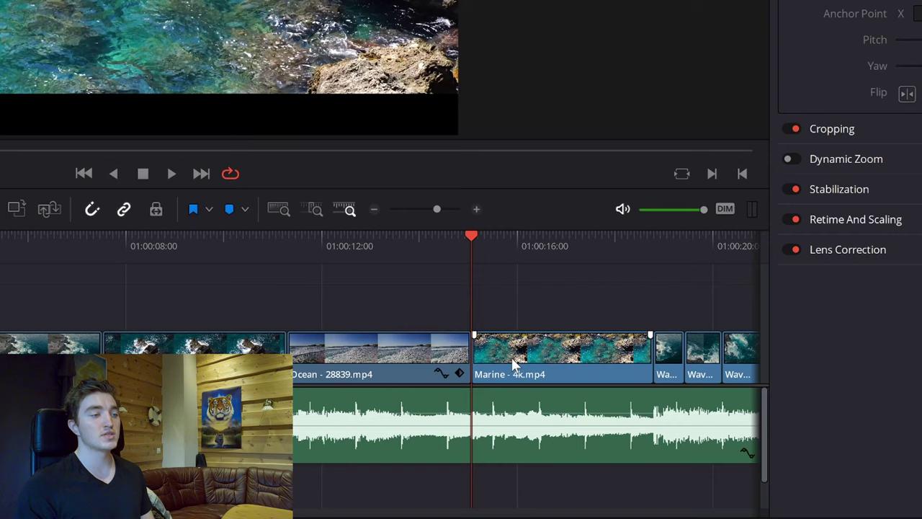
Step: Keyframe the Marine - 4k clip's zoom to push in to 1.350 near its end, and preview it
{"action": "left_click", "coordinate": [512, 365]}
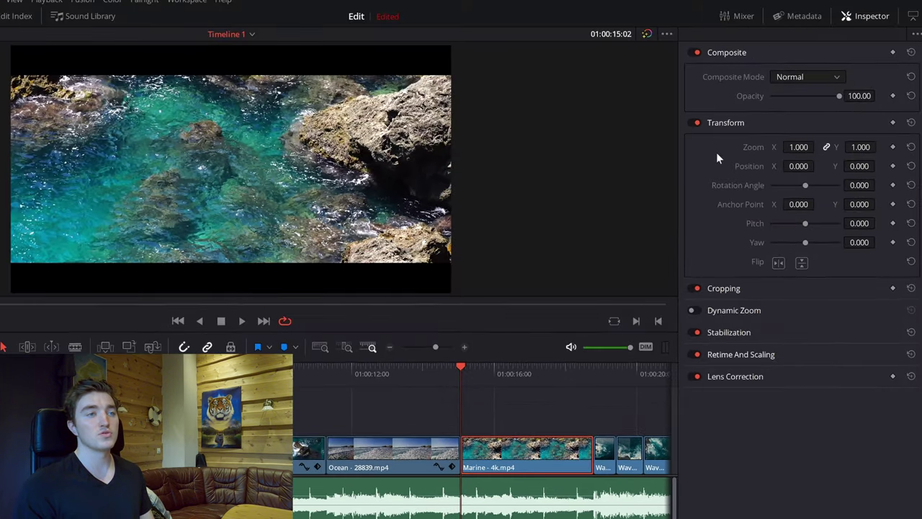
{"action": "left_click", "coordinate": [893, 147]}
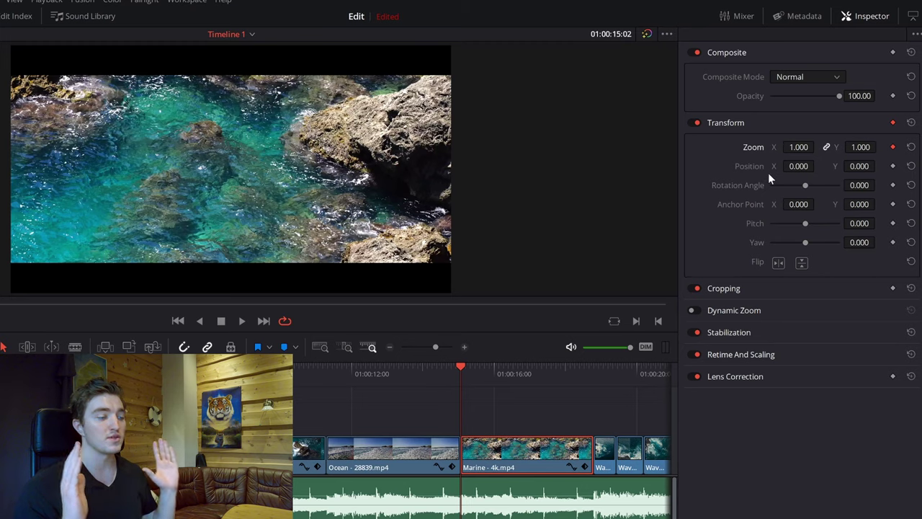
{"action": "left_click", "coordinate": [588, 370]}
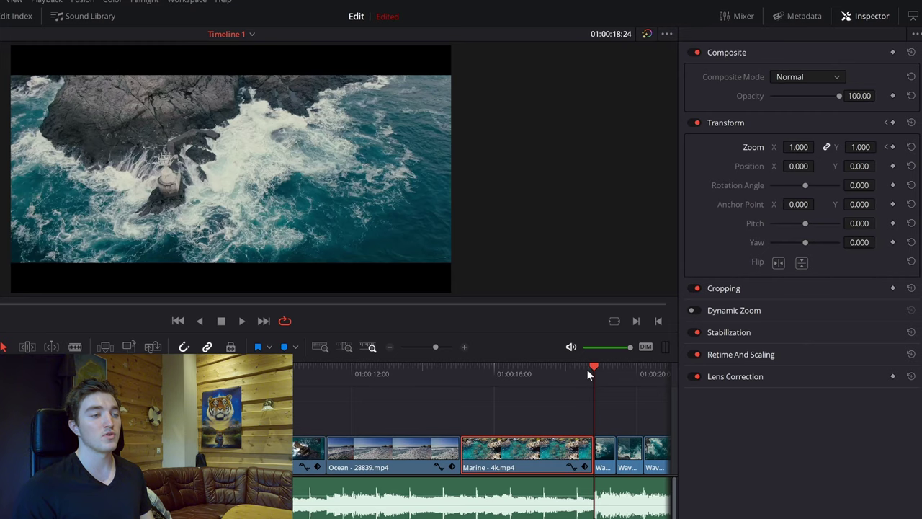
{"action": "key", "text": "Left"}
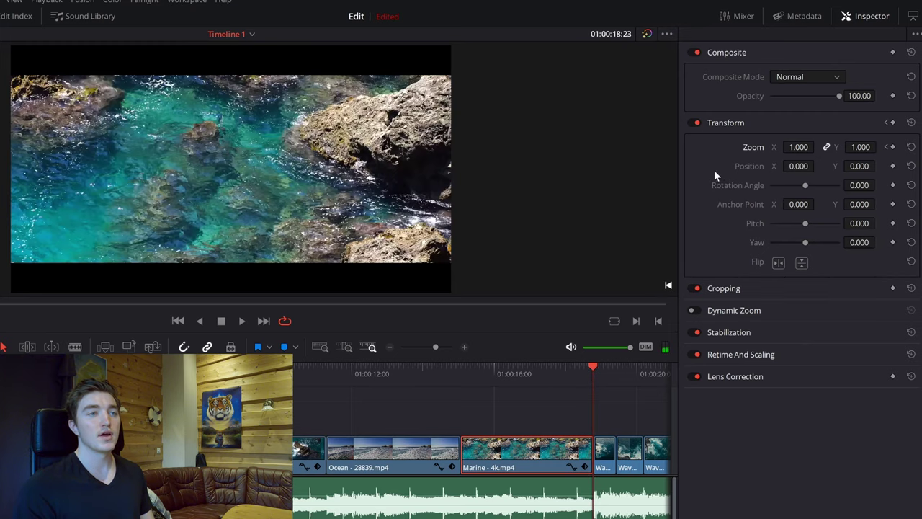
{"action": "mouse_move", "coordinate": [799, 147]}
{"action": "left_mouse_down"}
{"action": "mouse_move", "coordinate": [818, 147]}
{"action": "mouse_move", "coordinate": [807, 147]}
{"action": "left_mouse_up"}
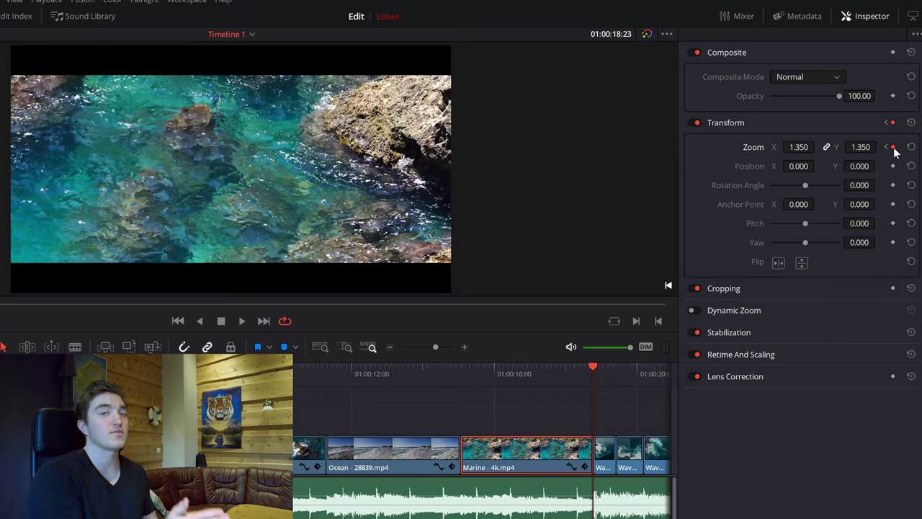
{"action": "left_click", "coordinate": [469, 377]}
{"action": "key", "text": "space"}
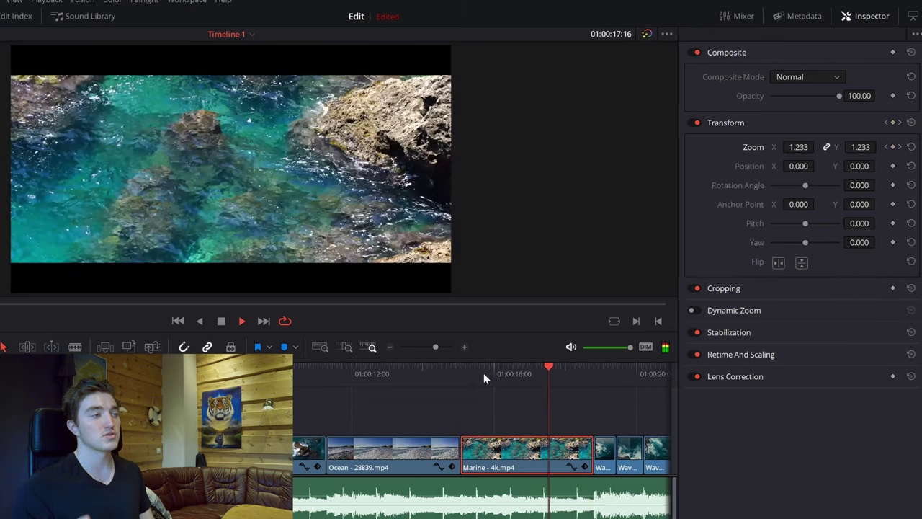
{"action": "key", "text": "space"}
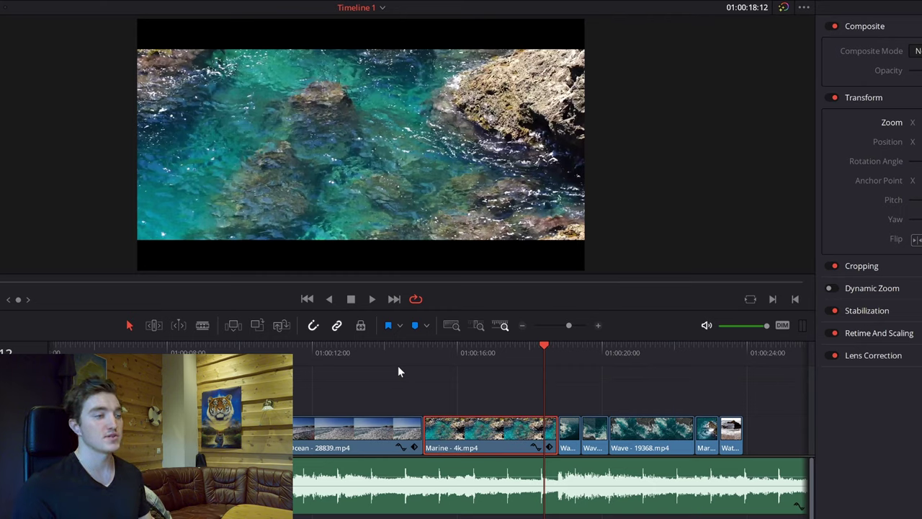
{"action": "key", "text": "space"}
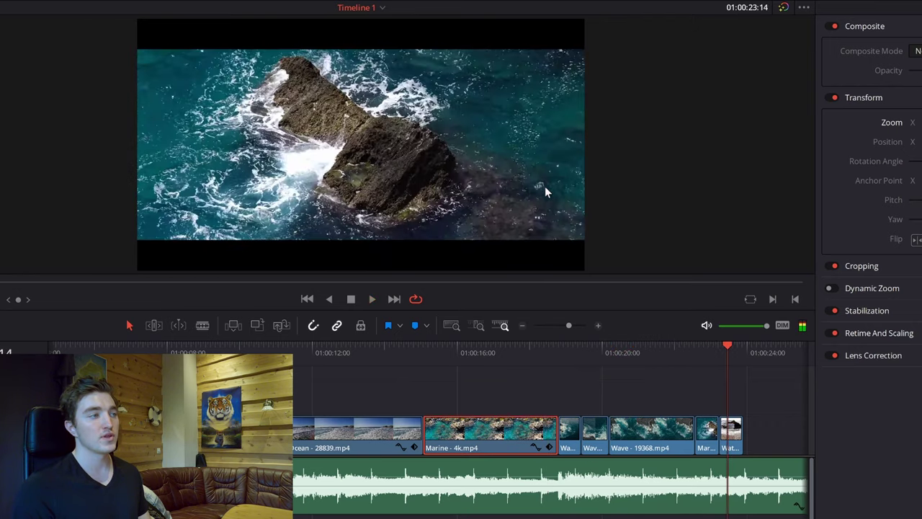
{"action": "key", "text": "space"}
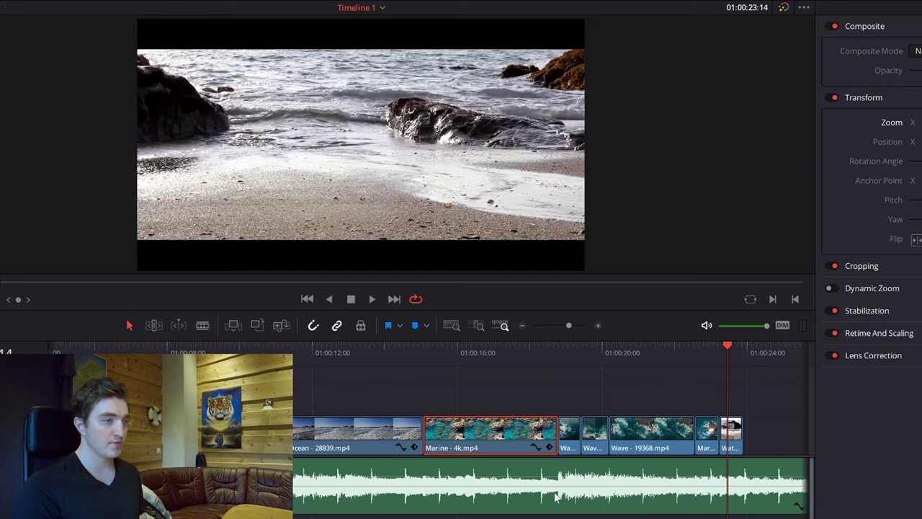
{"action": "key", "text": "ctrl+minus"}
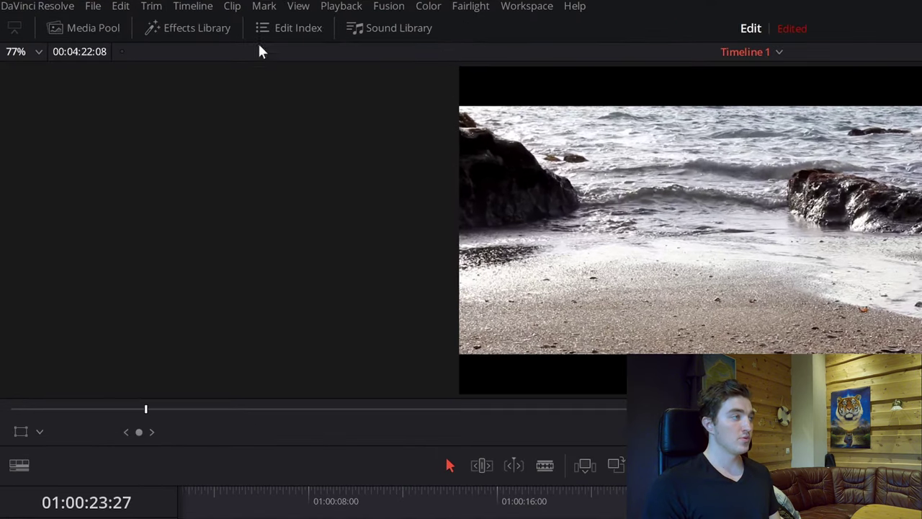
Step: Place a Text title from the Toolbox Titles at the end of the timeline
{"action": "left_click", "coordinate": [157, 29]}
{"action": "left_click", "coordinate": [75, 137]}
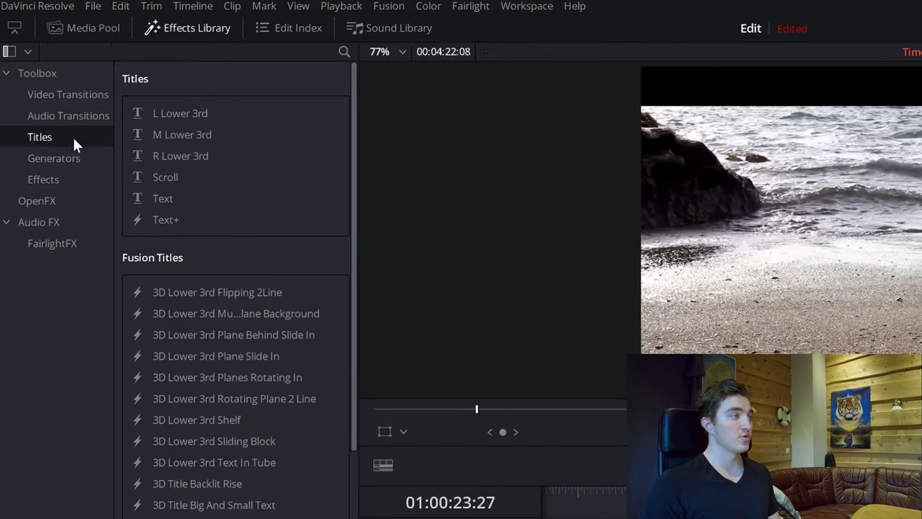
{"action": "left_click_drag", "start_coordinate": [158, 198], "coordinate": [692, 428]}
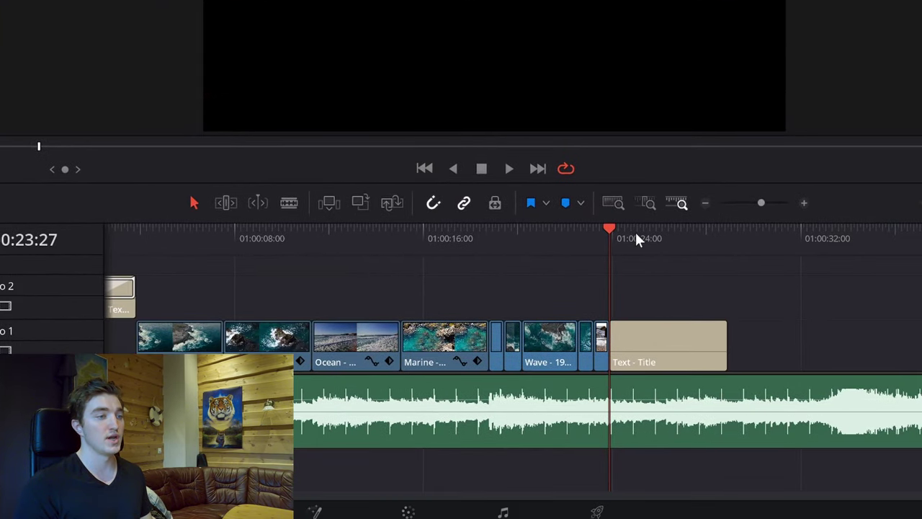
{"action": "left_click", "coordinate": [636, 236]}
{"action": "left_click", "coordinate": [655, 356]}
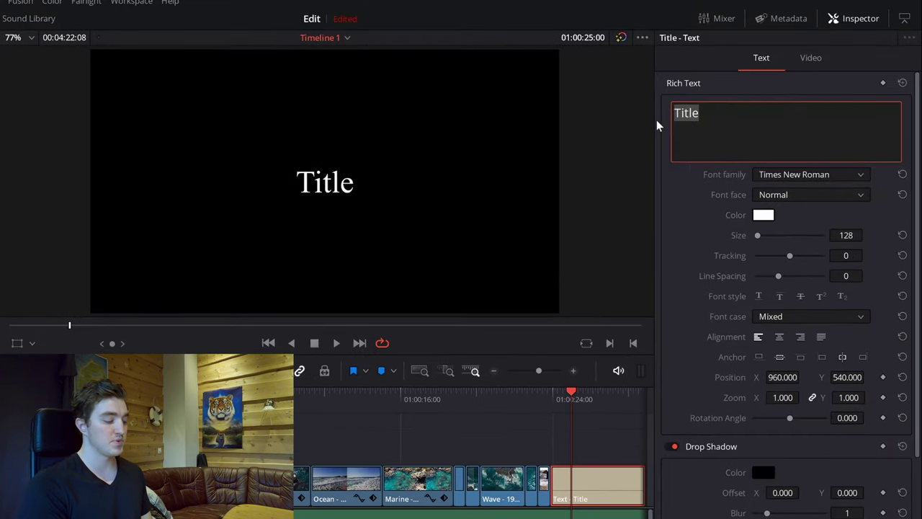
Step: Enter 'VideoWithJens' as the title text and preview it
{"action": "type", "text": "V"}
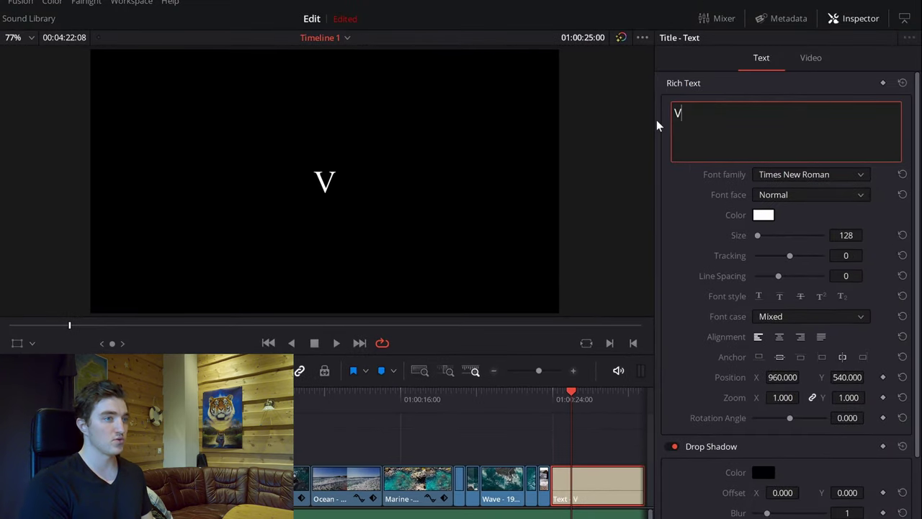
{"action": "type", "text": "ideoWithJens"}
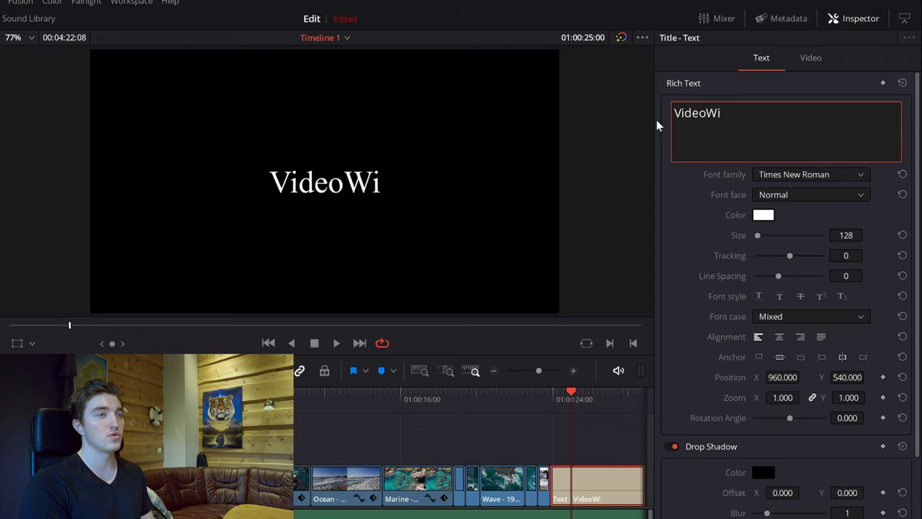
{"action": "left_click", "coordinate": [692, 218]}
{"action": "left_click_drag", "start_coordinate": [554, 398], "coordinate": [535, 398]}
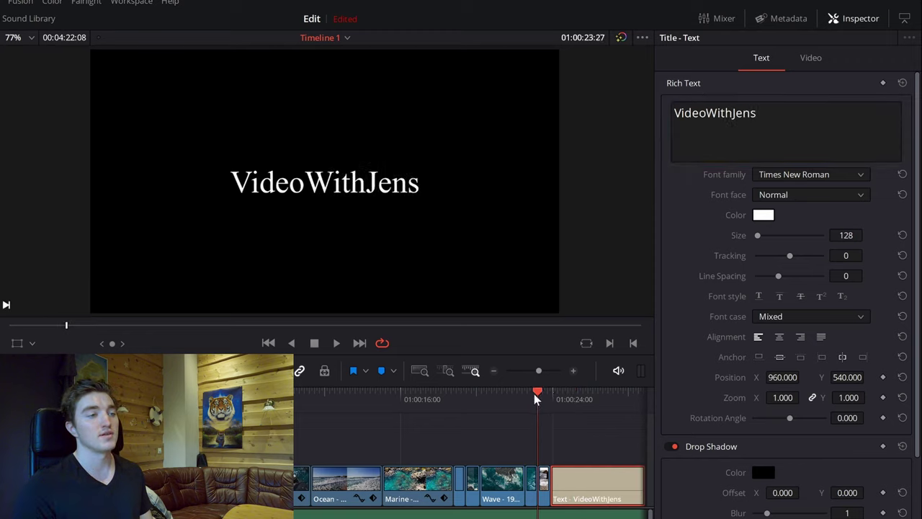
{"action": "key", "text": "space"}
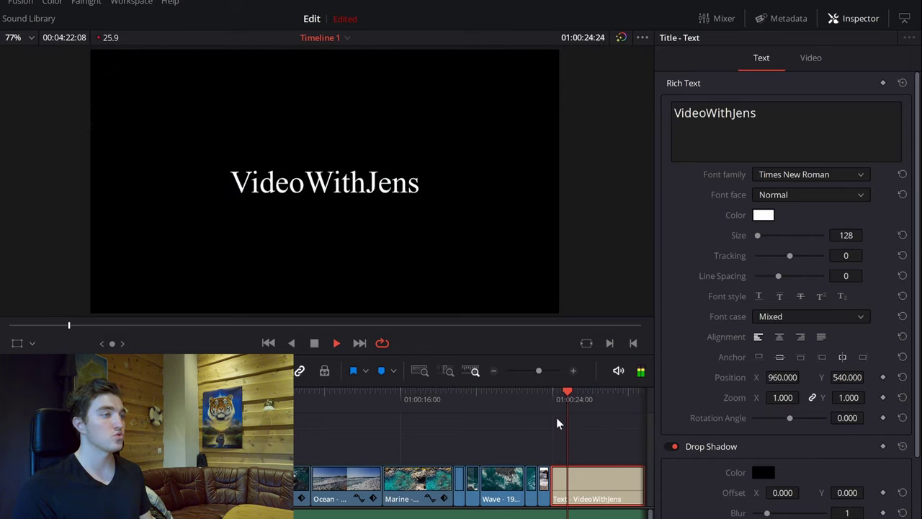
{"action": "key", "text": "space"}
{"action": "left_click", "coordinate": [544, 395]}
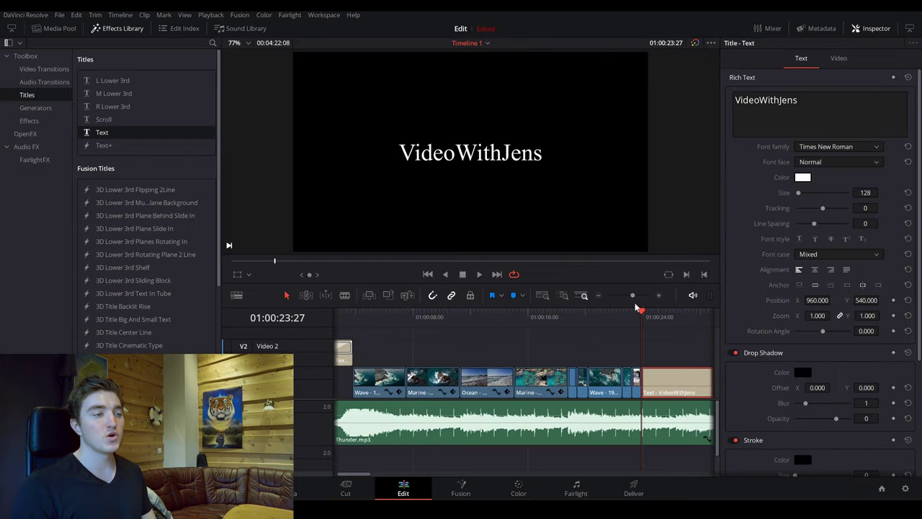
Step: Trim the VideoWithJens title's end to the chosen frame with Shift+[
{"action": "left_click_drag", "start_coordinate": [642, 318], "coordinate": [632, 317]}
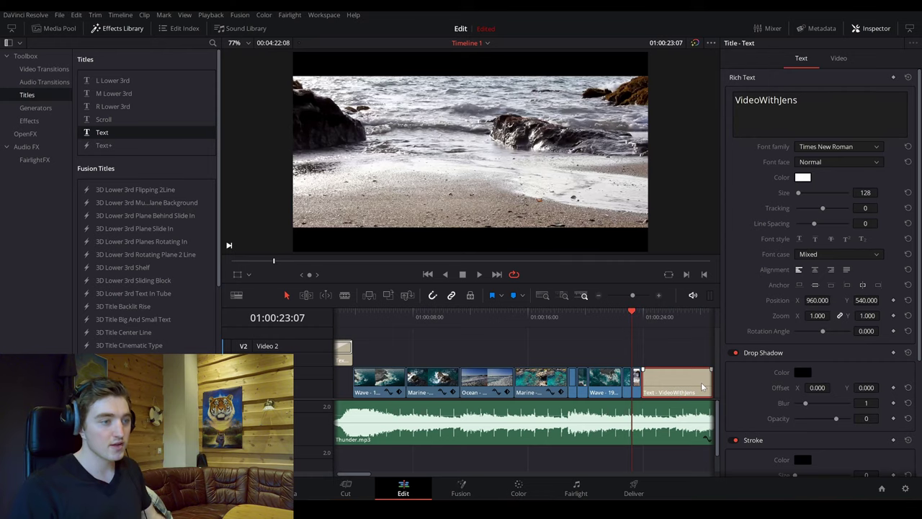
{"action": "left_click", "coordinate": [872, 28]}
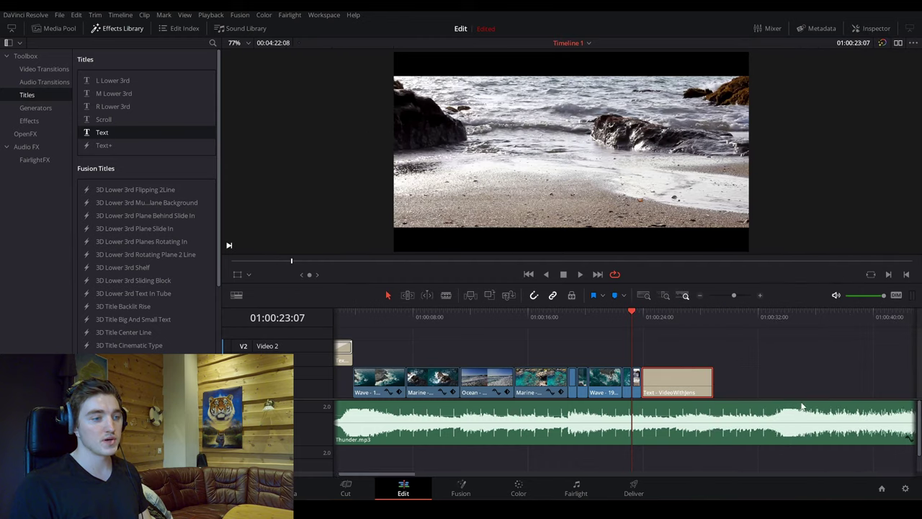
{"action": "key", "text": "space"}
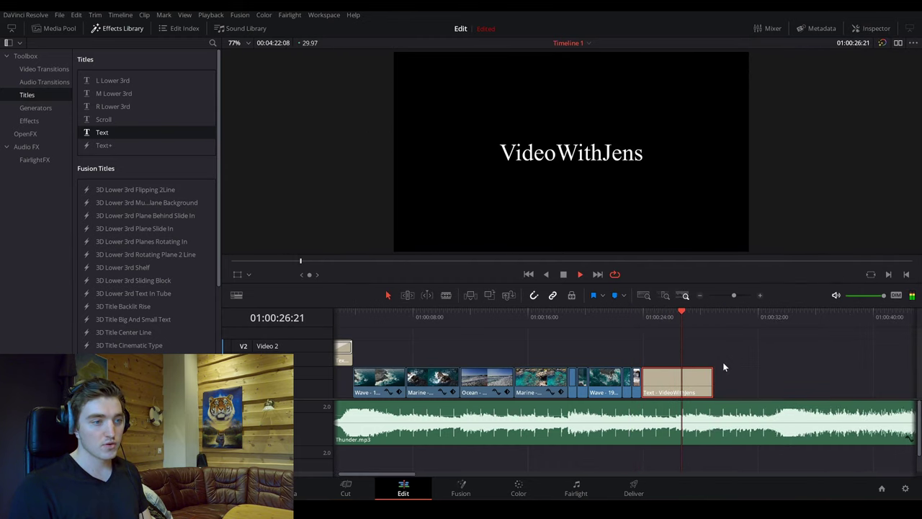
{"action": "key", "text": "space"}
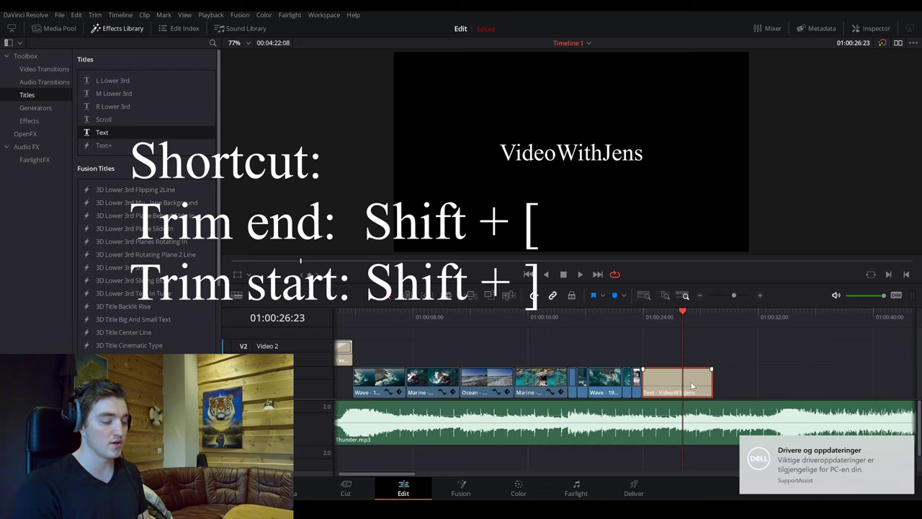
{"action": "key", "text": "shift+bracketleft"}
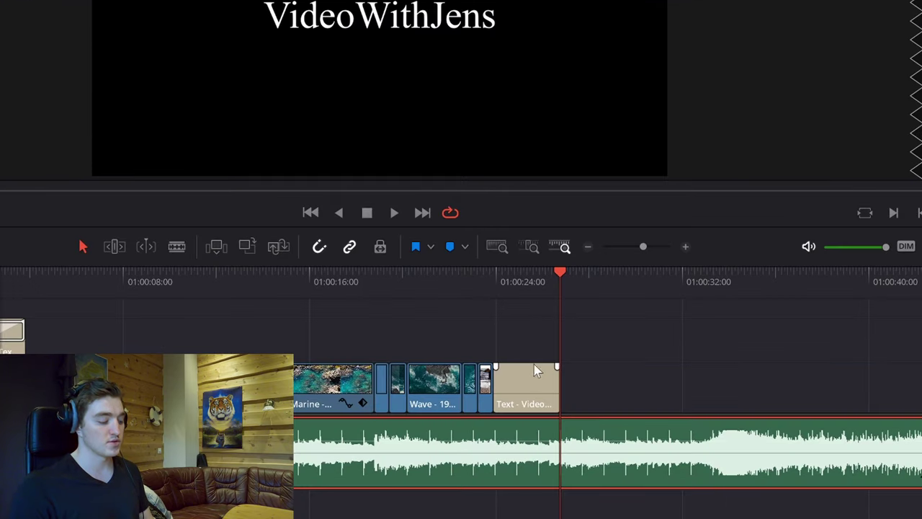
Step: Split Thunder.mp3 where the title ends and delete the leftover audio
{"action": "key", "text": "ctrl+b"}
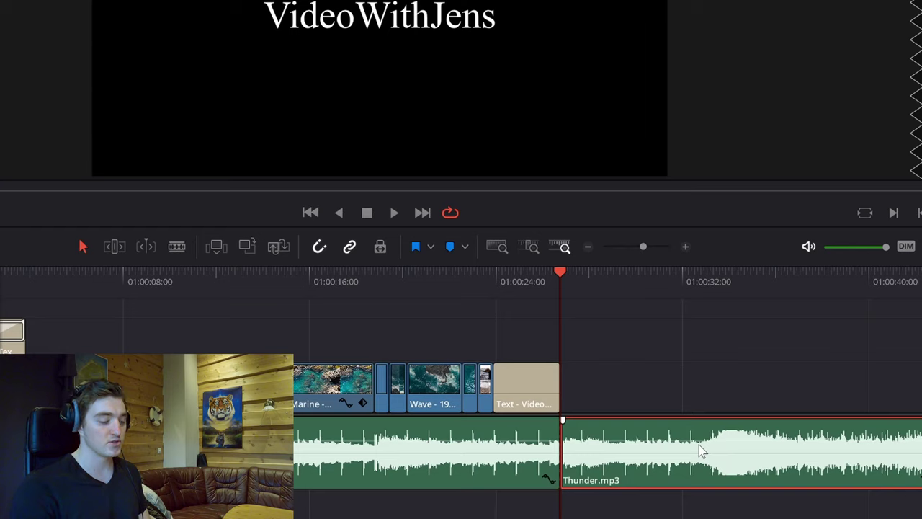
{"action": "key", "text": "Delete"}
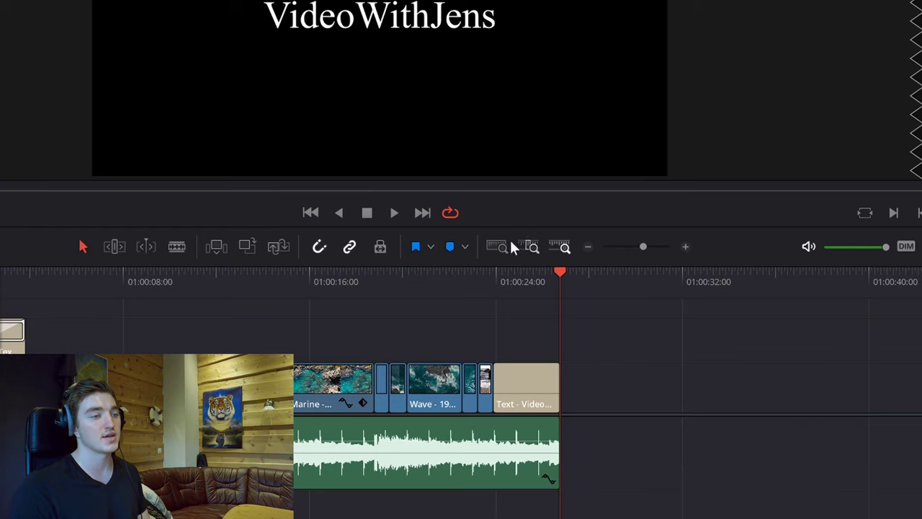
{"action": "left_click", "coordinate": [585, 276]}
{"action": "left_click", "coordinate": [477, 279]}
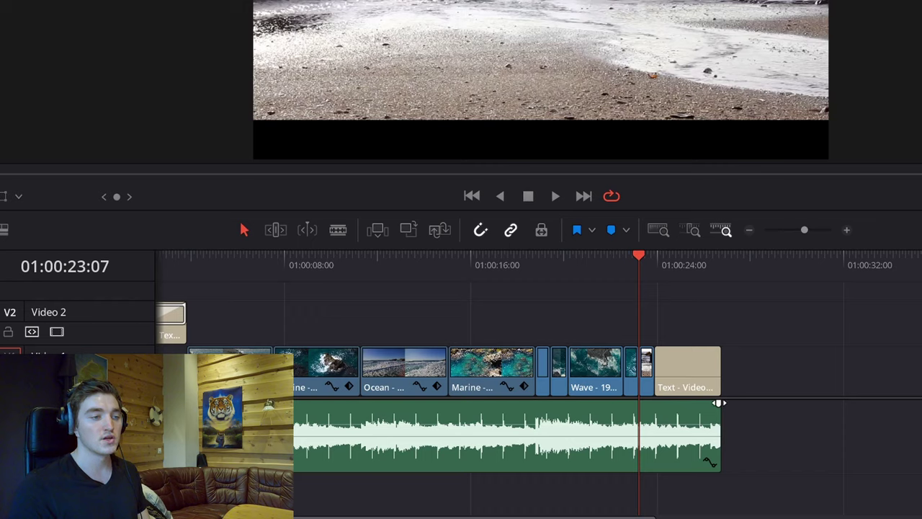
Step: Fade out the tail of Thunder.mp3 and play back the ending under the closing title
{"action": "left_click_drag", "start_coordinate": [718, 403], "coordinate": [647, 443]}
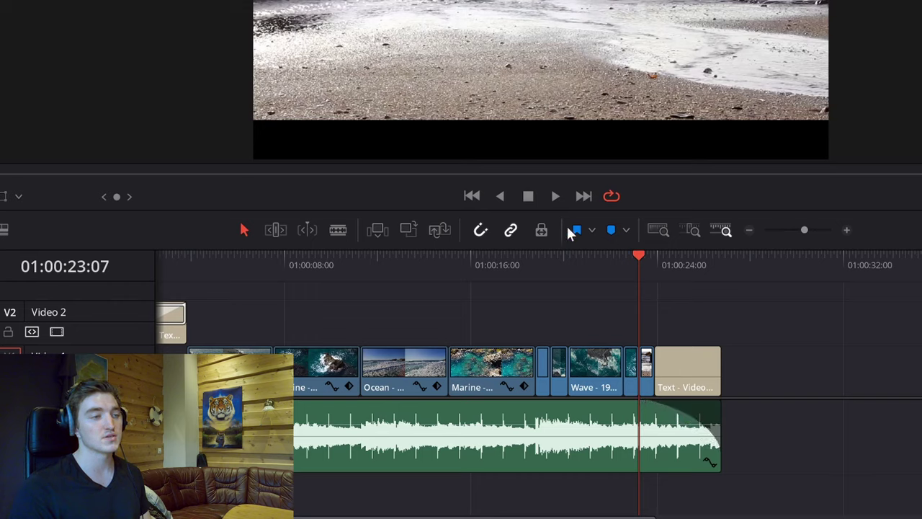
{"action": "mouse_move", "coordinate": [573, 257]}
{"action": "left_mouse_down"}
{"action": "mouse_move", "coordinate": [548, 261]}
{"action": "mouse_move", "coordinate": [585, 263]}
{"action": "mouse_move", "coordinate": [578, 258]}
{"action": "left_mouse_up"}
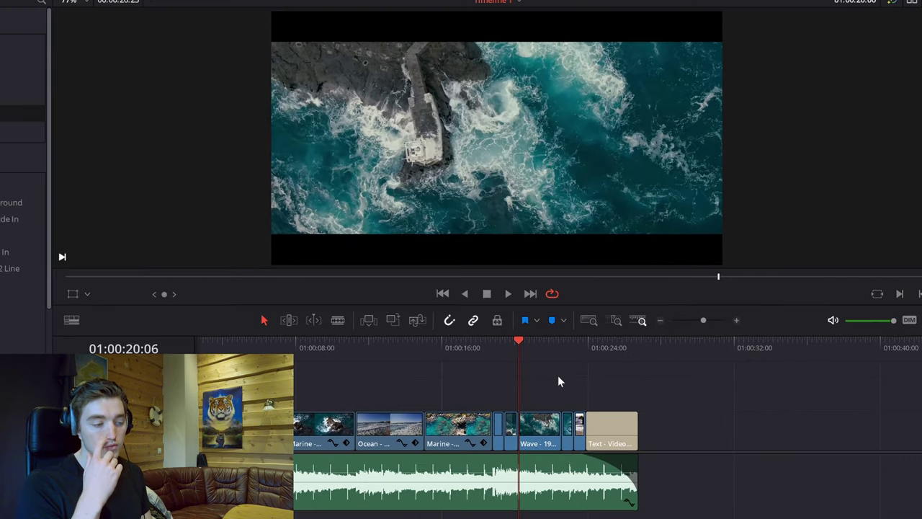
{"action": "key", "text": "space"}
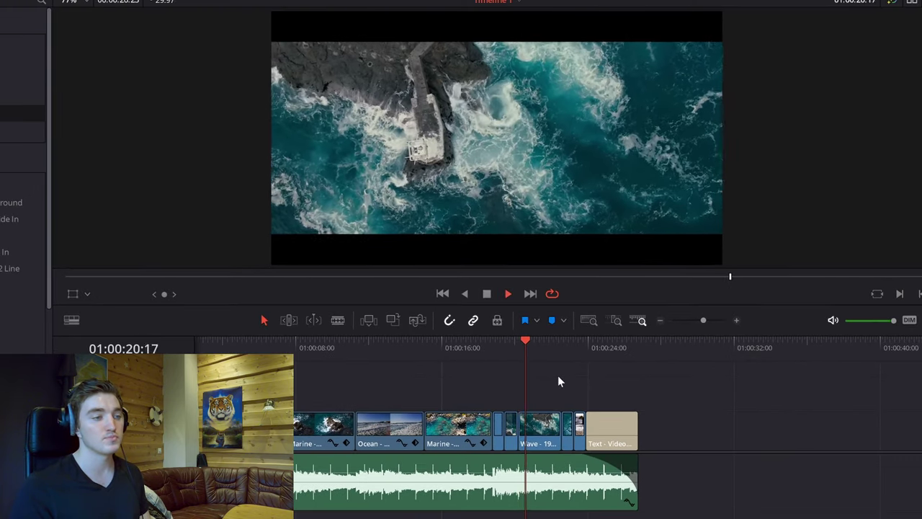
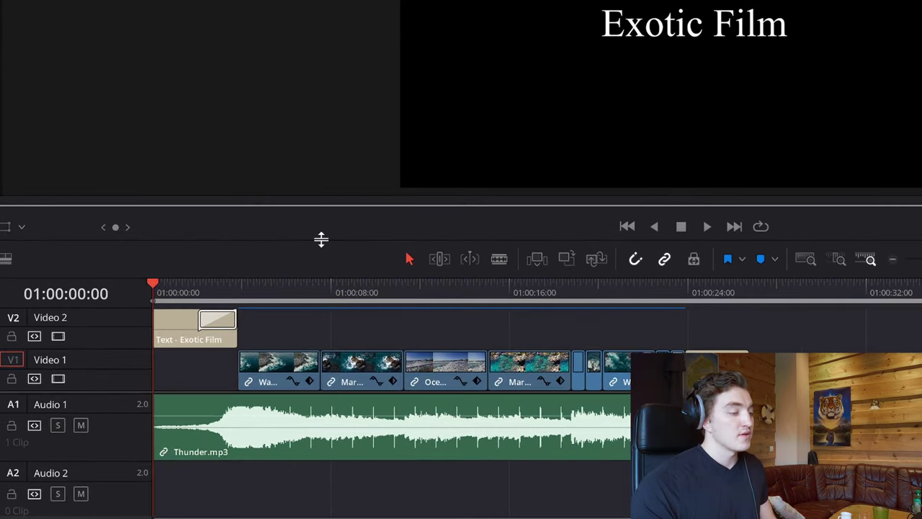
Step: Enlarge the viewer and show the Exotic Film title frame at 100% zoom
{"action": "left_click_drag", "start_coordinate": [321, 238], "coordinate": [330, 346]}
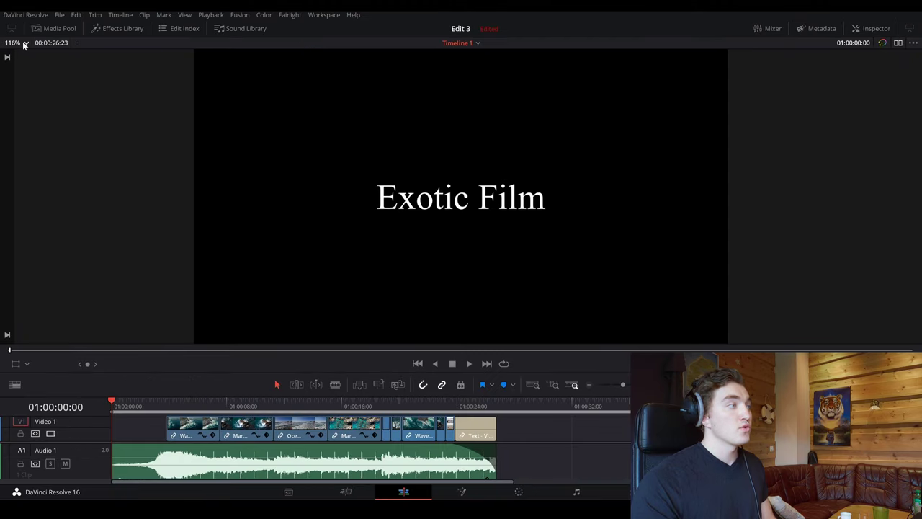
{"action": "left_click", "coordinate": [24, 45]}
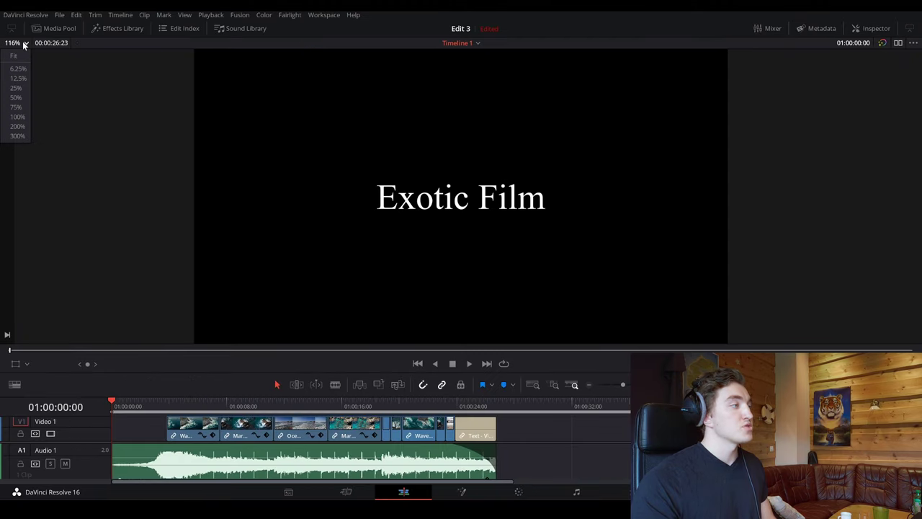
{"action": "left_click", "coordinate": [17, 116]}
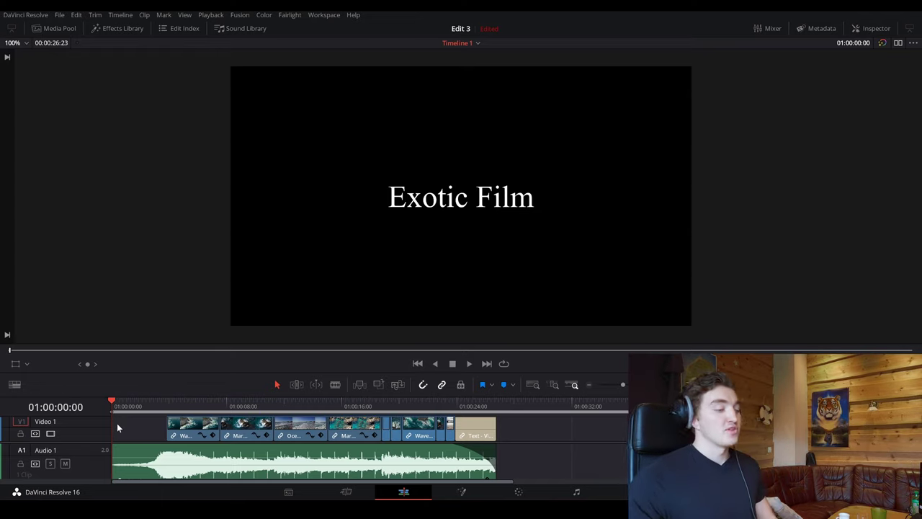
Step: Play back the edited timeline, then move to the Deliver page with render settings collapsed
{"action": "key", "text": "space"}
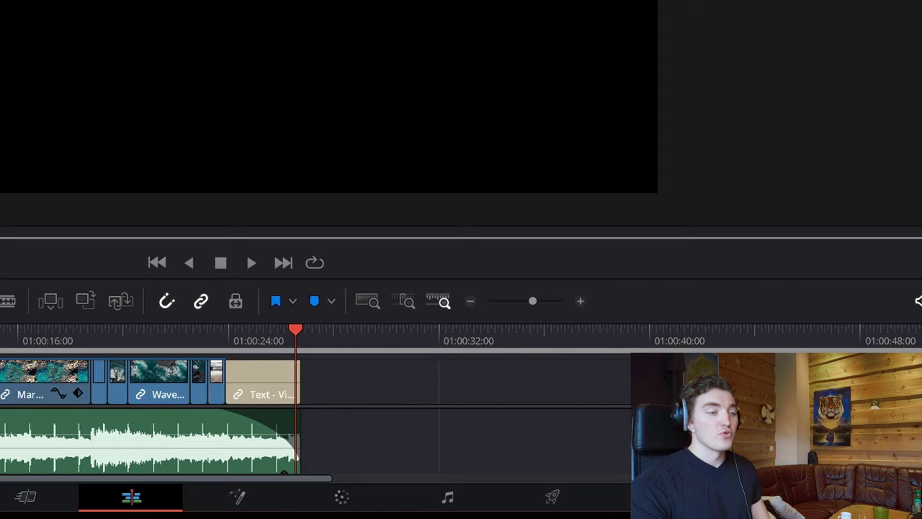
{"action": "left_click", "coordinate": [564, 496]}
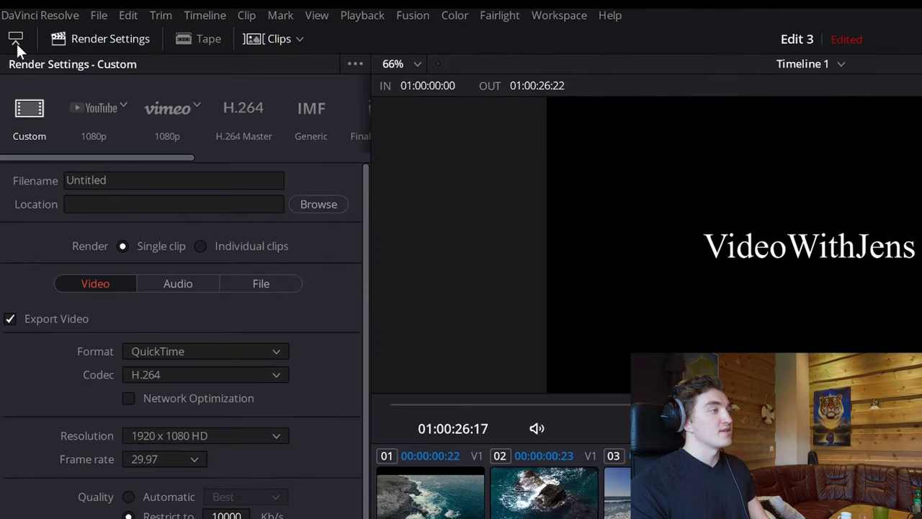
{"action": "left_click", "coordinate": [15, 40]}
{"action": "left_click", "coordinate": [16, 40]}
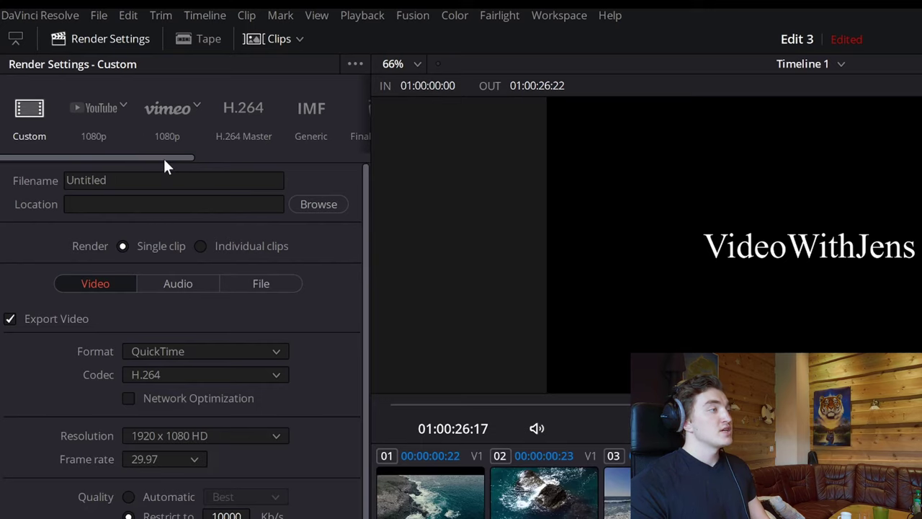
{"action": "left_click_drag", "start_coordinate": [185, 160], "coordinate": [76, 164]}
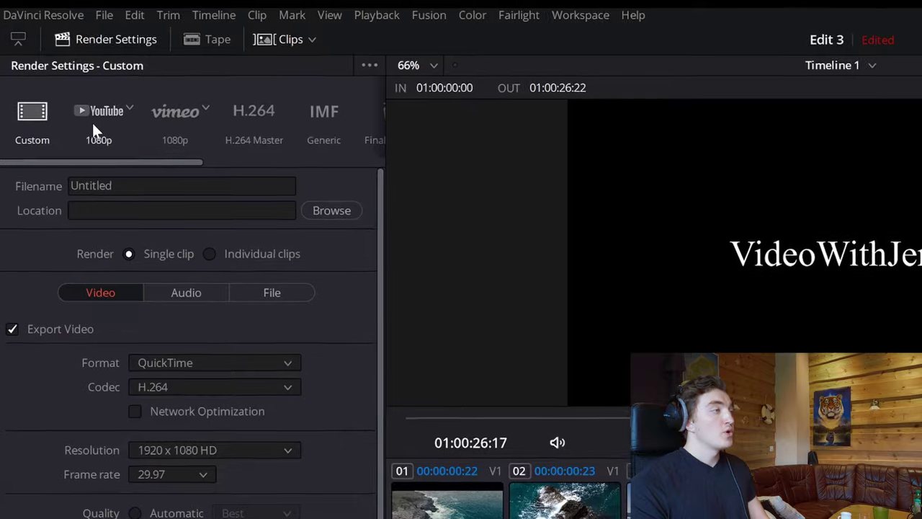
{"action": "left_click", "coordinate": [113, 122]}
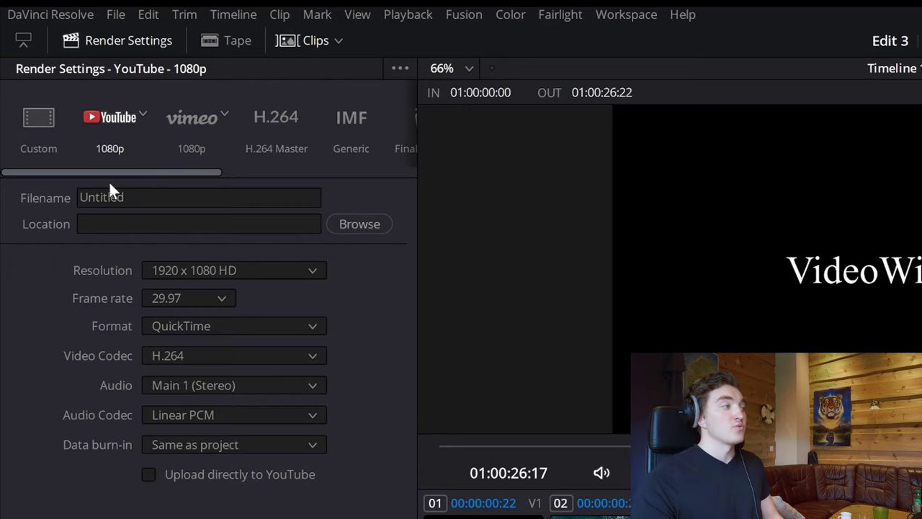
{"action": "left_click", "coordinate": [45, 137]}
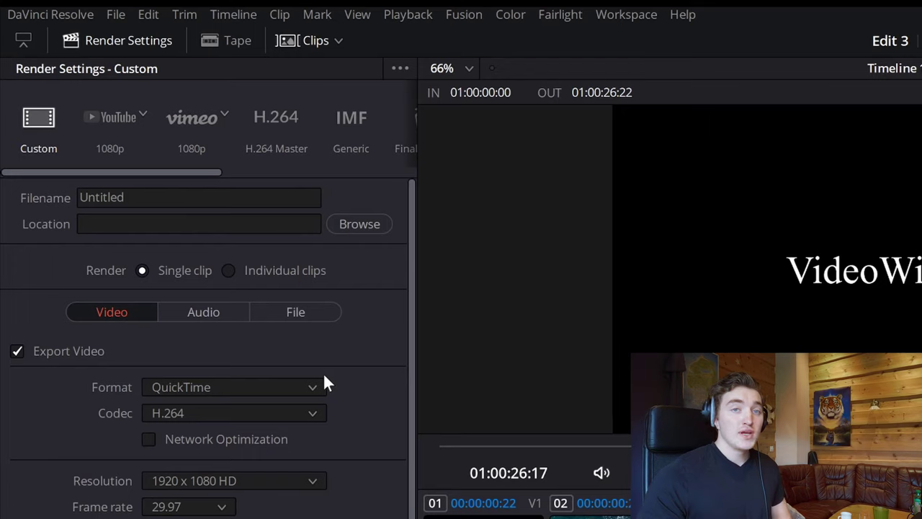
Step: Replace 'Untitled' with 'Exotic Film' as the render filename and browse for a destination
{"action": "left_click_drag", "start_coordinate": [126, 197], "coordinate": [56, 192]}
{"action": "type", "text": "Exotic Film"}
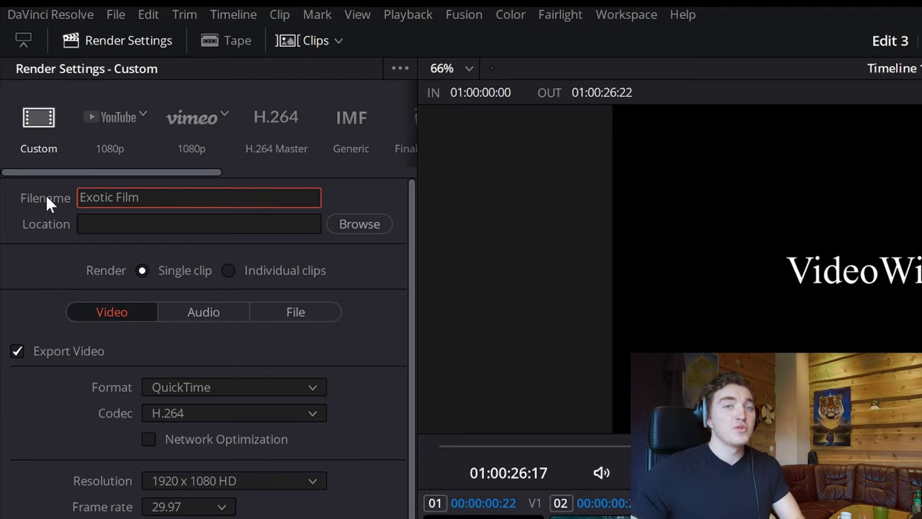
{"action": "key", "text": "Return"}
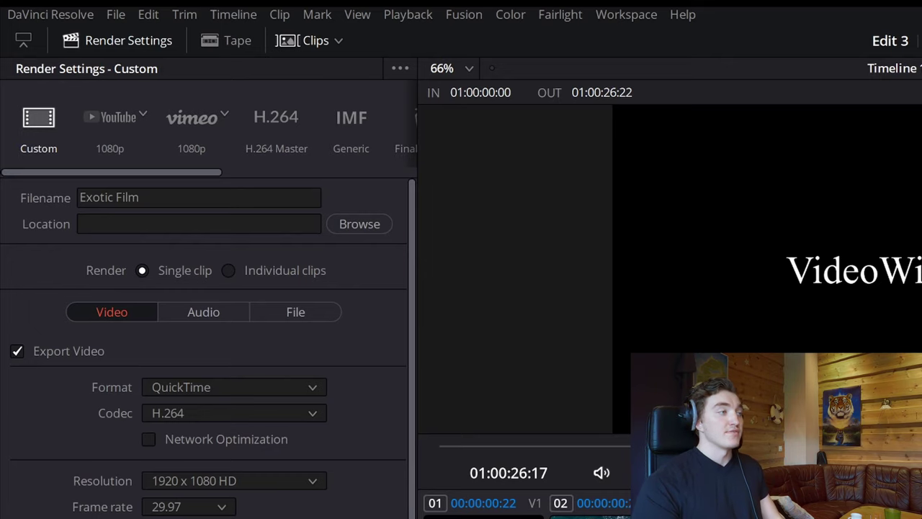
{"action": "left_click", "coordinate": [358, 224]}
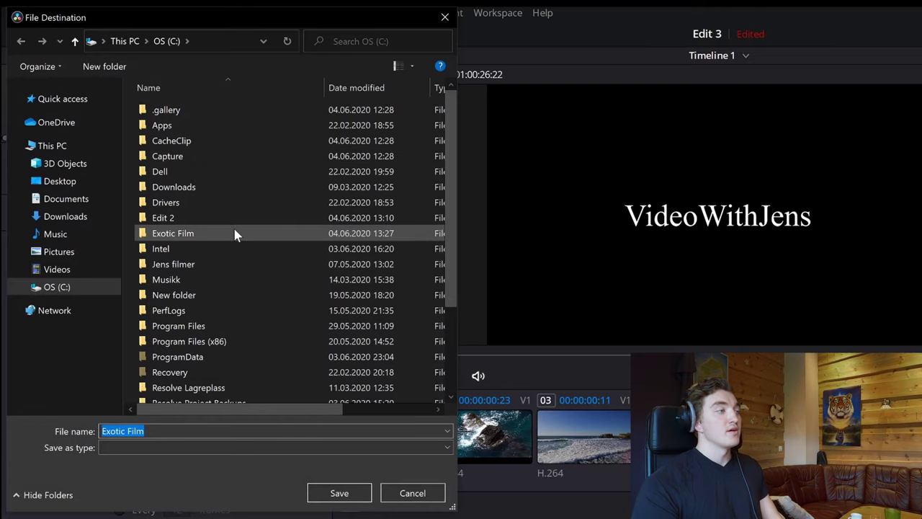
Step: Choose the Exotic Film folder on drive C as the render location
{"action": "double_click", "coordinate": [234, 234]}
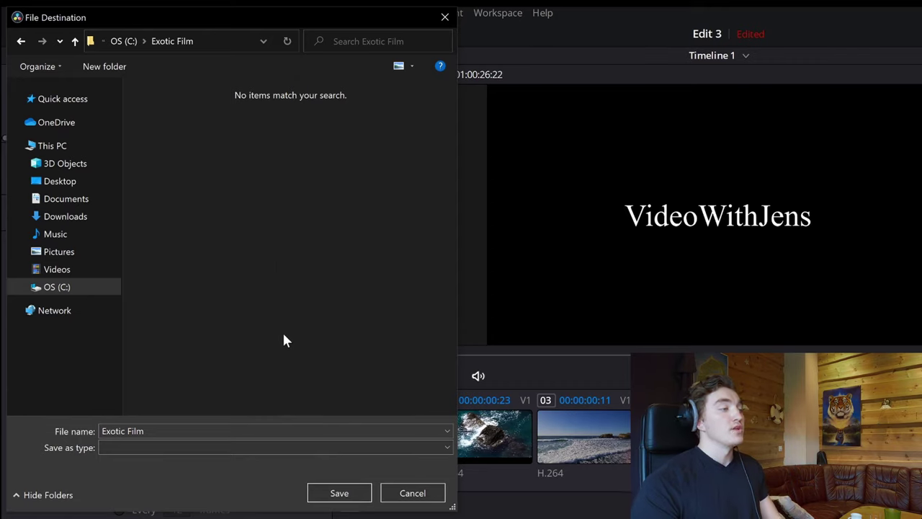
{"action": "left_click", "coordinate": [336, 493]}
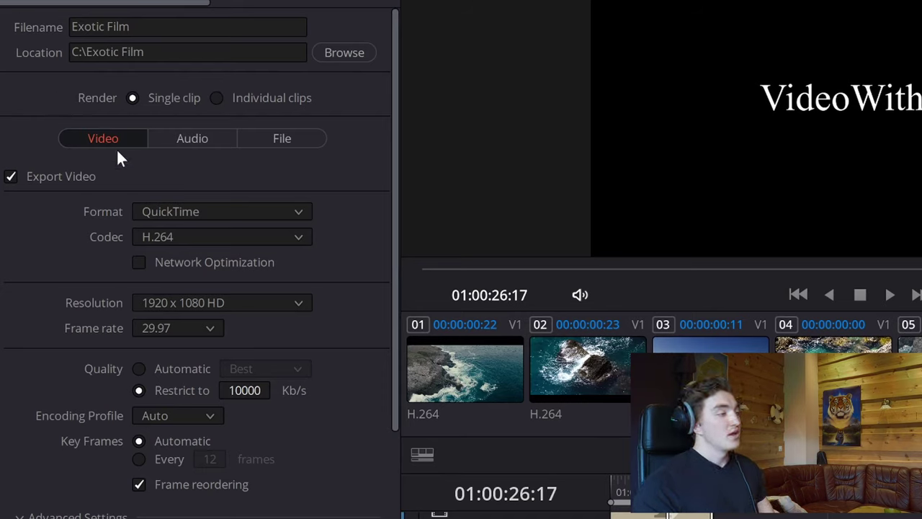
{"action": "left_click", "coordinate": [161, 211]}
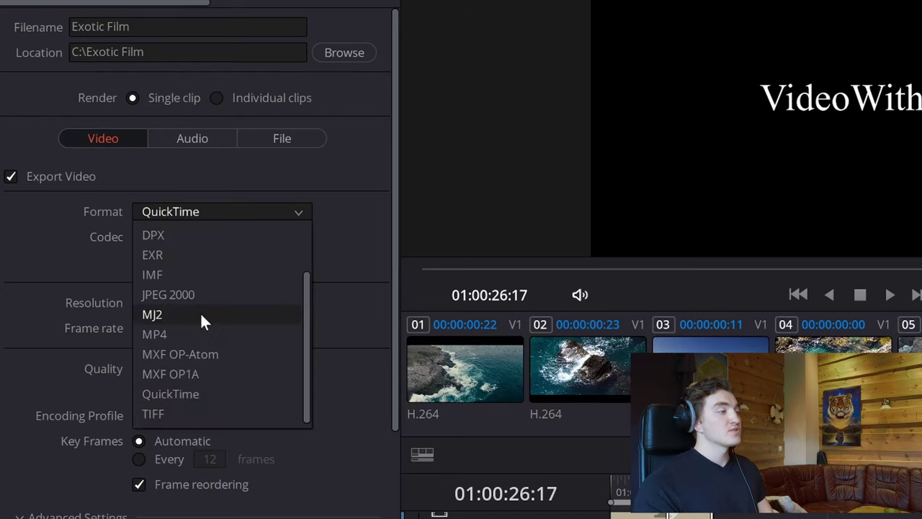
{"action": "left_click", "coordinate": [200, 331]}
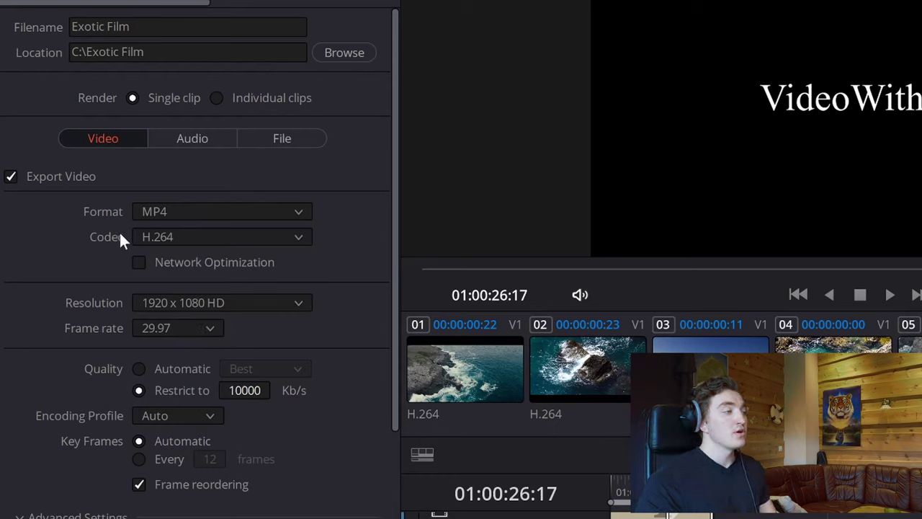
{"action": "left_click", "coordinate": [204, 238]}
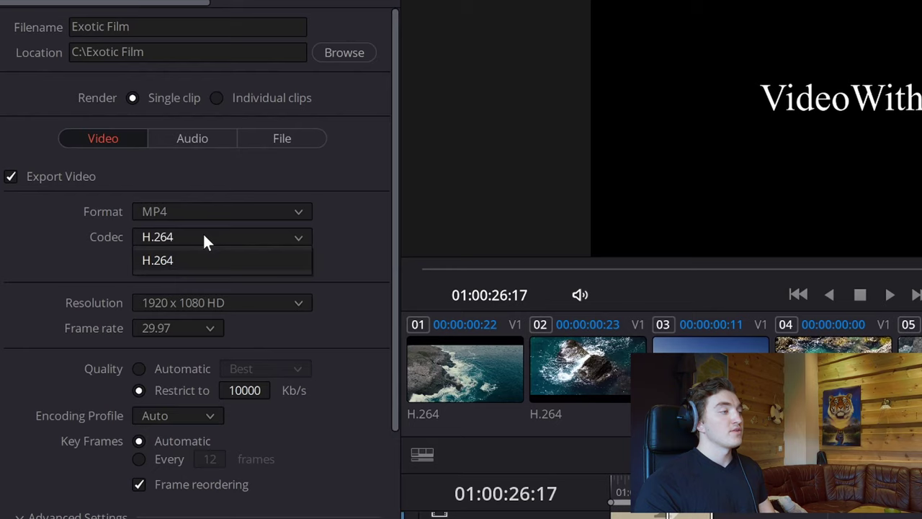
{"action": "left_click", "coordinate": [161, 239]}
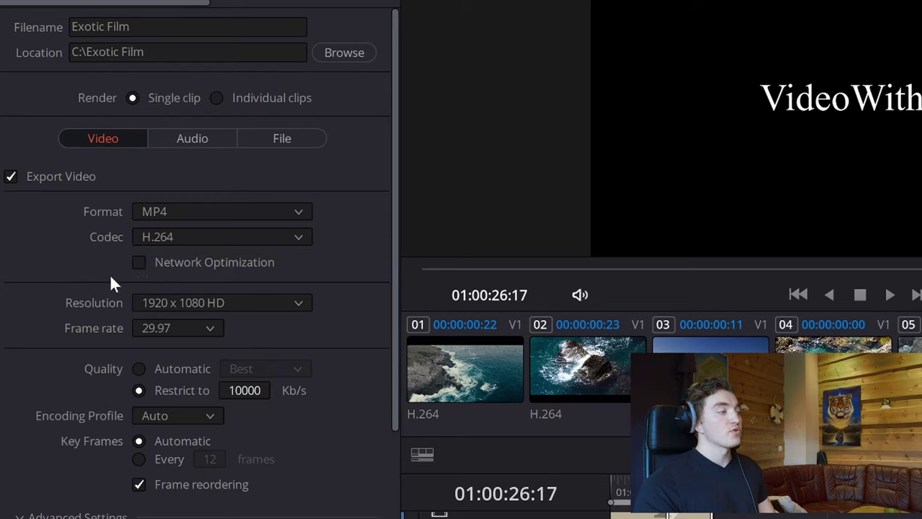
{"action": "left_click", "coordinate": [228, 300]}
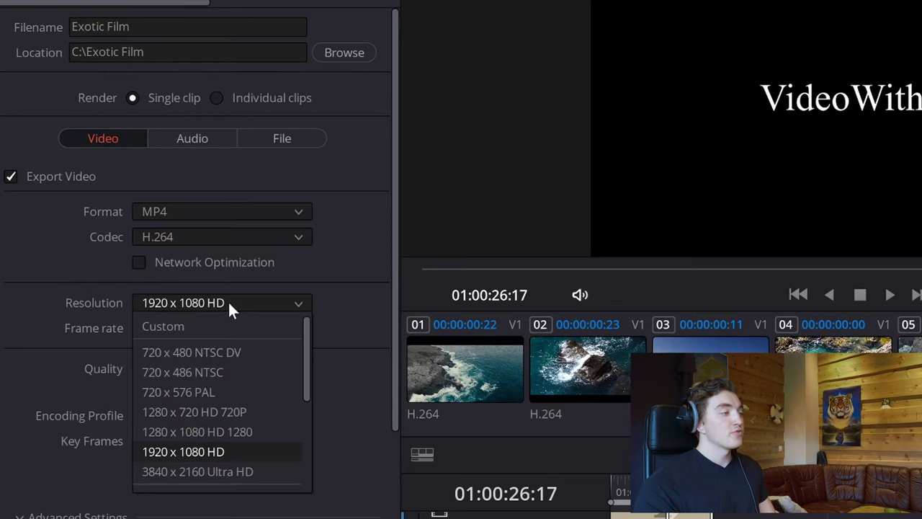
{"action": "left_click", "coordinate": [228, 300]}
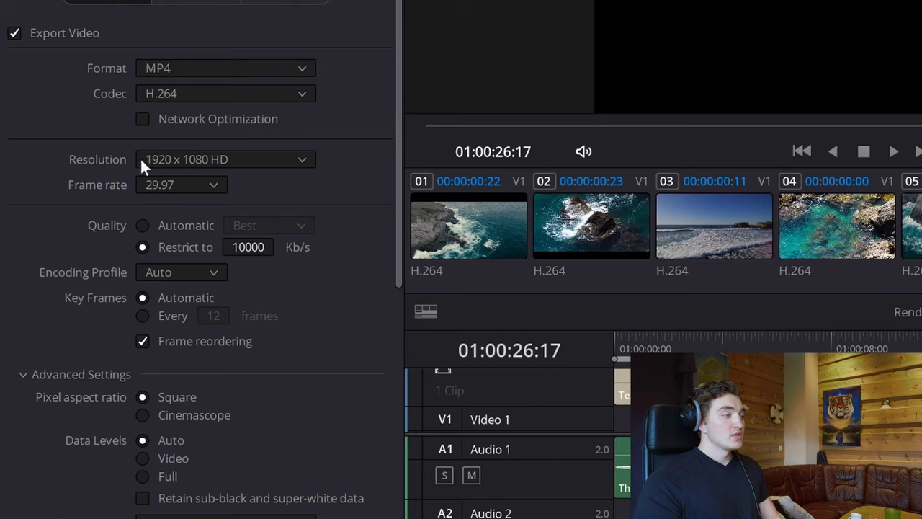
{"action": "left_click", "coordinate": [143, 225]}
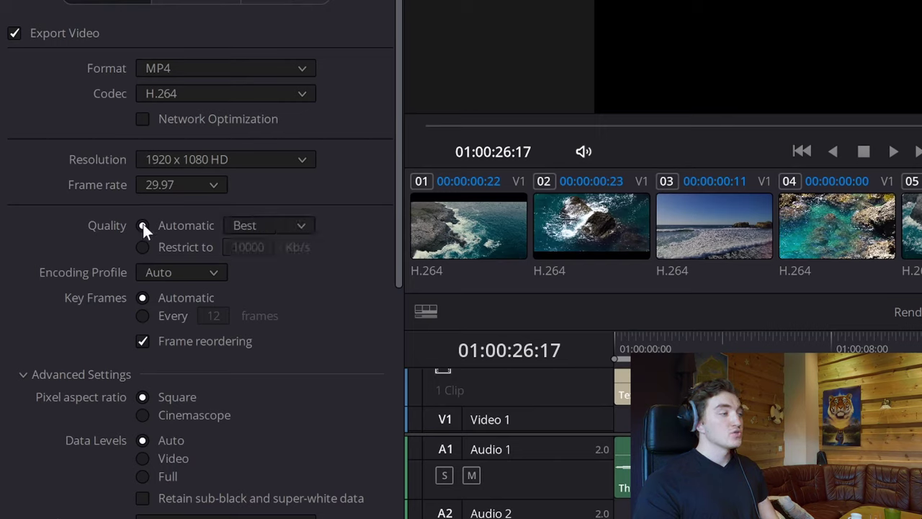
{"action": "left_click", "coordinate": [242, 229]}
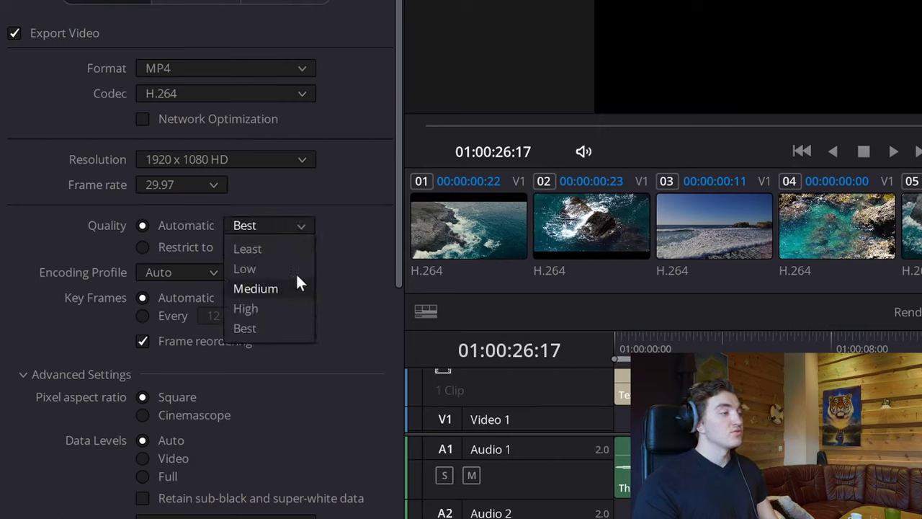
{"action": "left_click", "coordinate": [246, 328]}
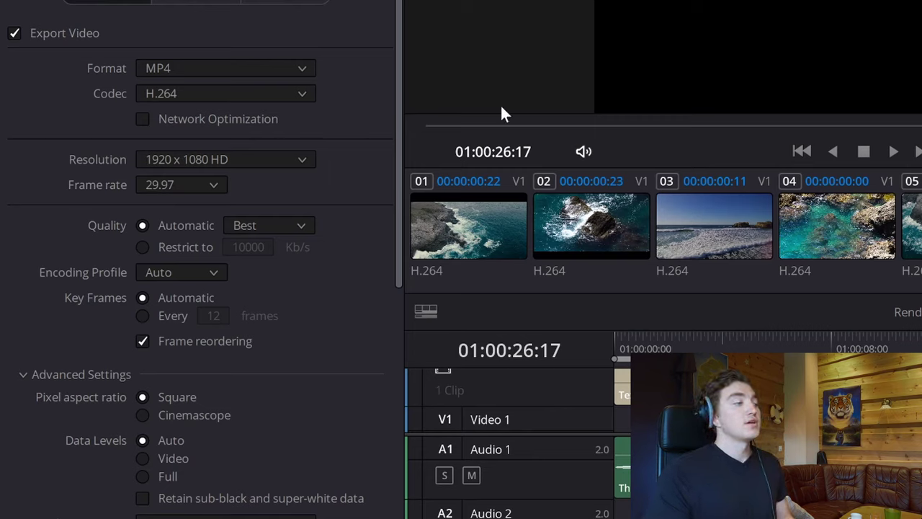
{"action": "left_click", "coordinate": [142, 247]}
{"action": "left_click", "coordinate": [246, 247]}
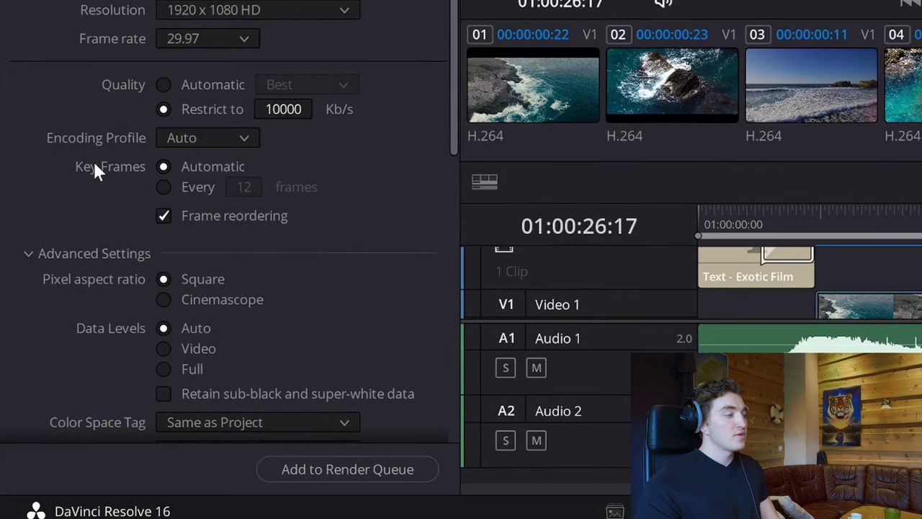
Step: Review the advanced video render settings, then show the AAC 192 Kb/s audio settings
{"action": "left_click", "coordinate": [103, 258]}
{"action": "left_click", "coordinate": [114, 260]}
{"action": "scroll", "coordinate": [258, 328], "scroll_direction": "down", "scroll_amount": 10}
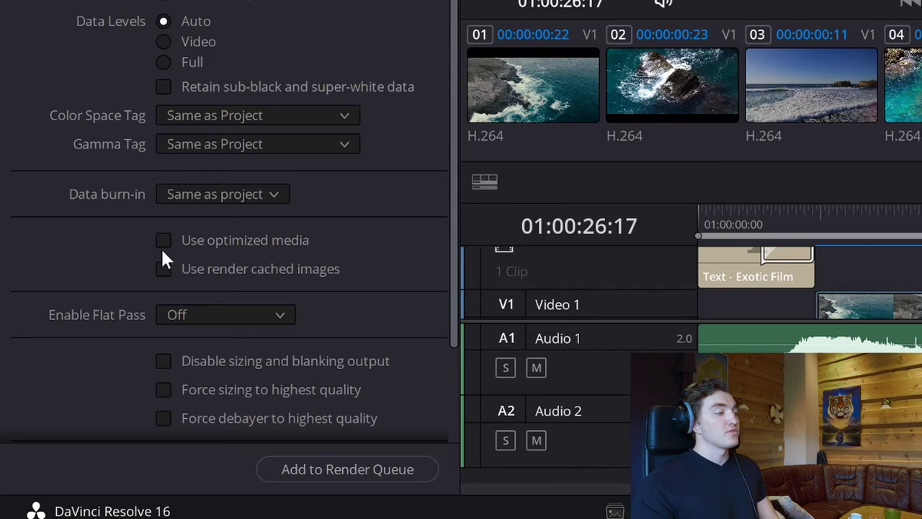
{"action": "scroll", "coordinate": [329, 81], "scroll_direction": "up", "scroll_amount": 8}
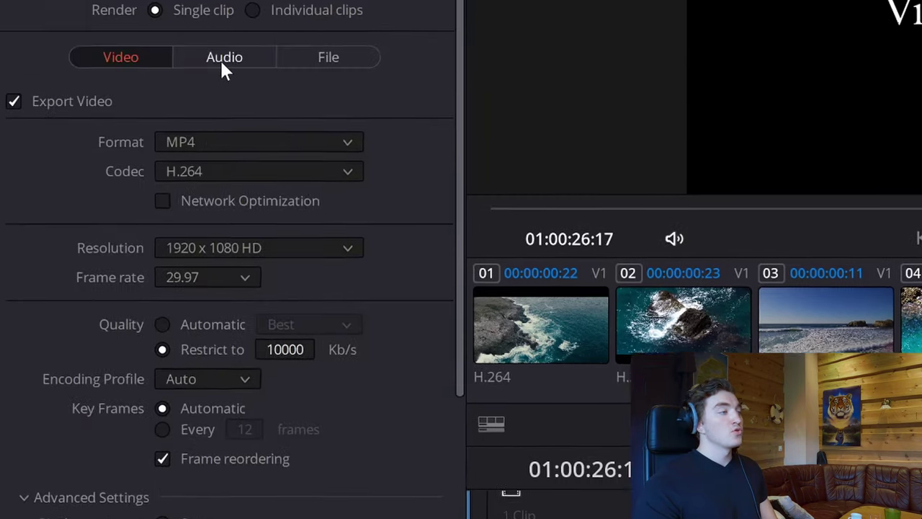
{"action": "left_click", "coordinate": [223, 59]}
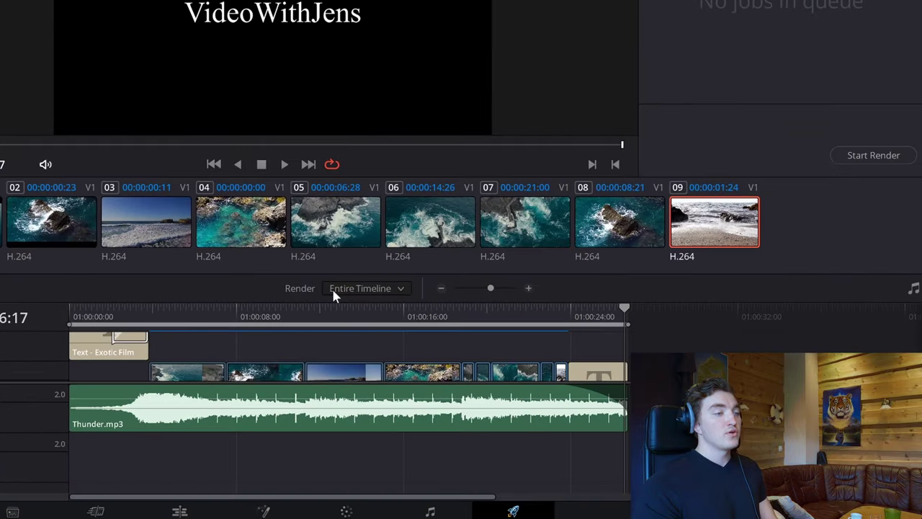
Step: Keep the render range at Entire Timeline and add it as a job to the Render Queue
{"action": "left_click", "coordinate": [333, 289]}
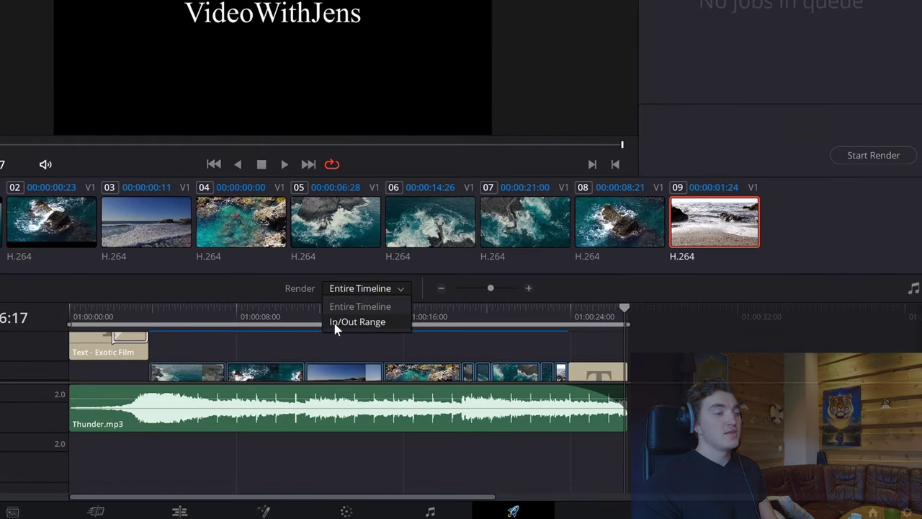
{"action": "left_click", "coordinate": [375, 291]}
{"action": "left_click", "coordinate": [375, 290]}
{"action": "left_click", "coordinate": [365, 307]}
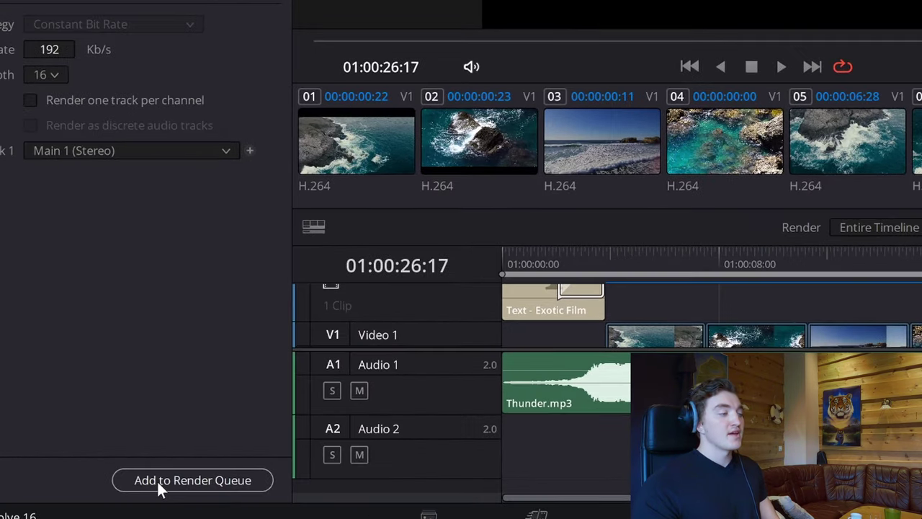
{"action": "left_click", "coordinate": [156, 480]}
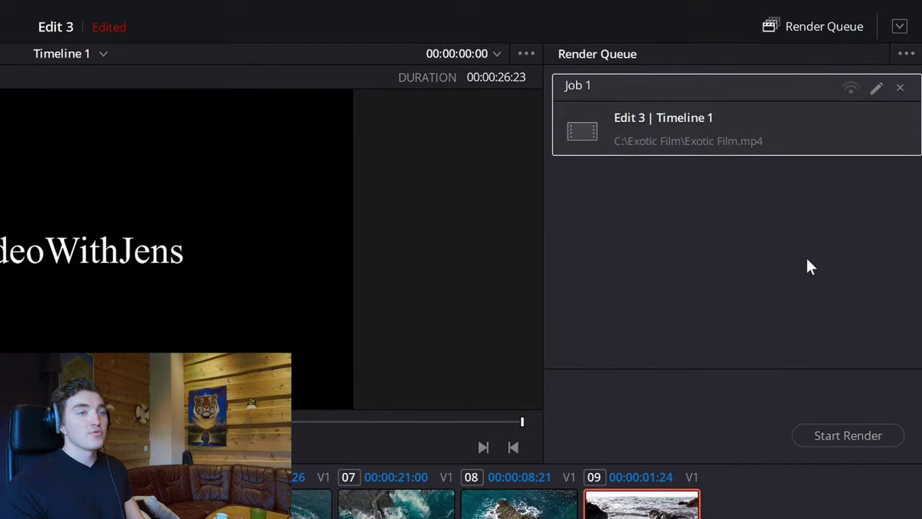
Step: Render Job 1 and open the folder holding the finished Exotic Film.mp4
{"action": "left_click", "coordinate": [848, 436]}
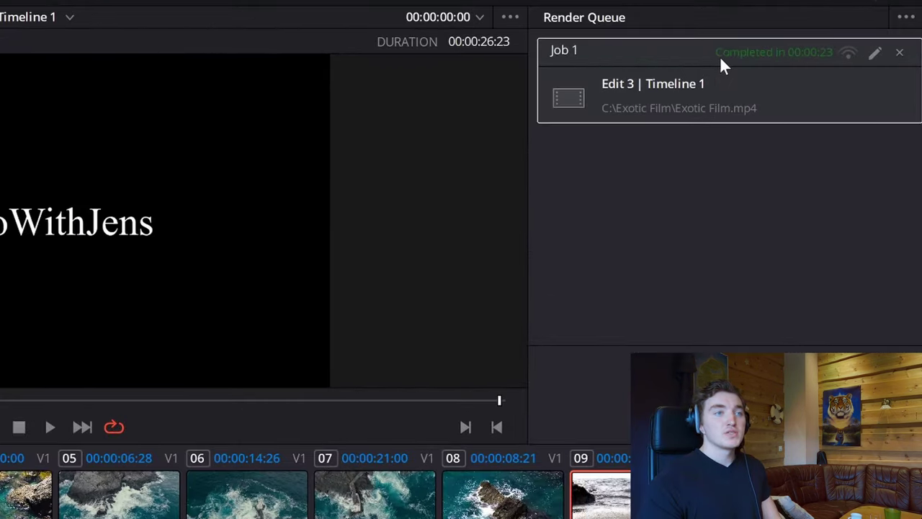
{"action": "right_click", "coordinate": [768, 93]}
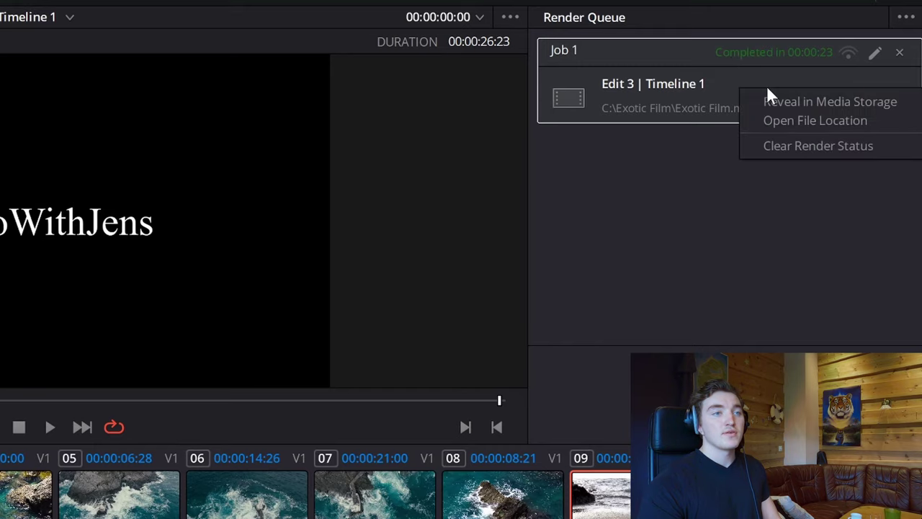
{"action": "left_click", "coordinate": [779, 123]}
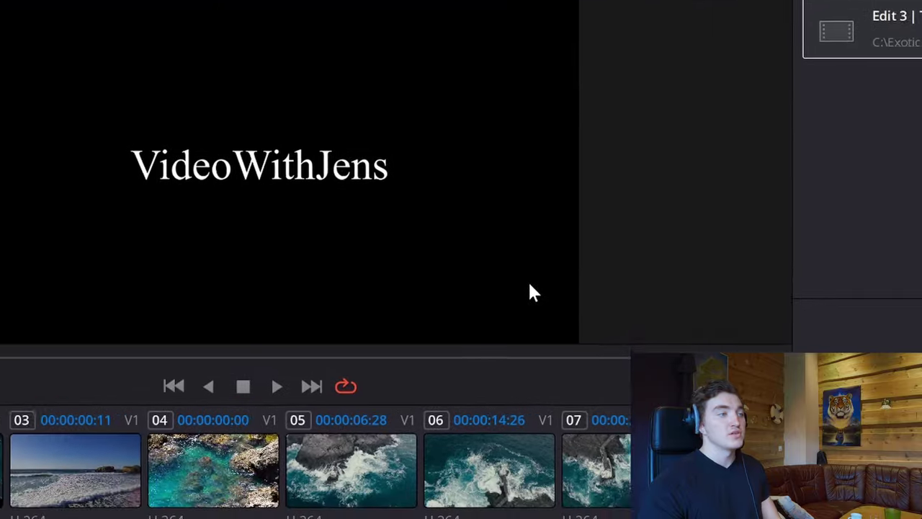